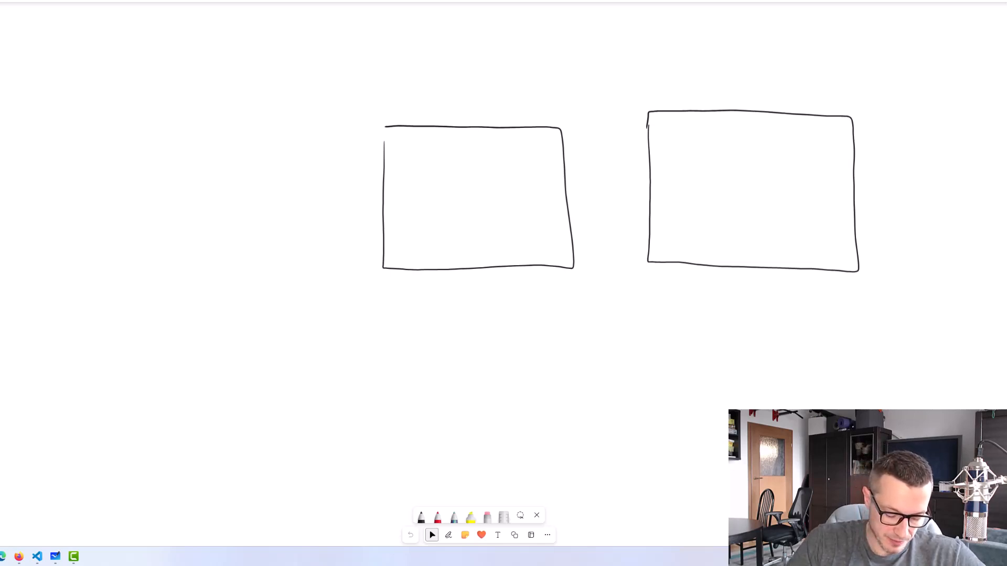
Handwrite the label "DP-203 RG" on two lines beneath the first rectangle on the whiteboard
drag(435, 282, 435, 289)
drag(435, 282, 435, 289)
drag(447, 283, 448, 289)
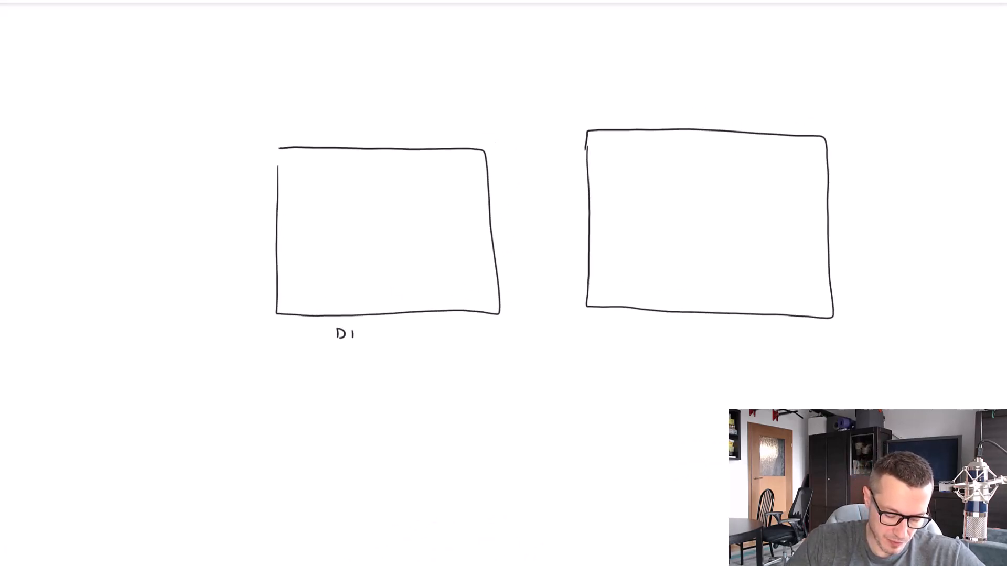
drag(353, 329, 354, 335)
drag(366, 334, 384, 339)
drag(390, 331, 398, 339)
drag(359, 352, 363, 360)
drag(384, 352, 382, 357)
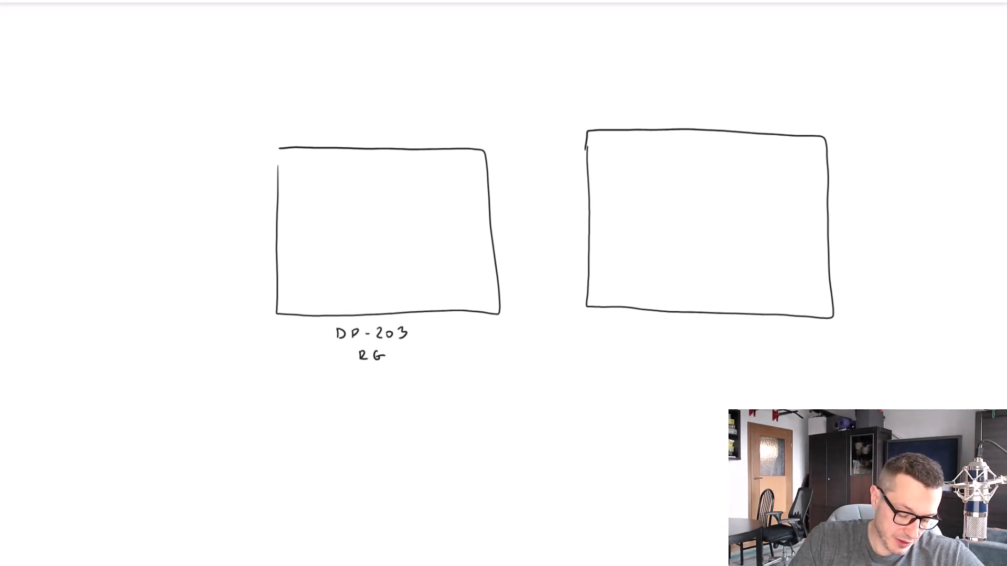
Draw a data factory icon inside the DP-203 rectangle and label it "DEV-..."
mouse_move(305, 175)
mouse_down()
mouse_move(334, 205)
mouse_move(293, 232)
mouse_move(309, 231)
mouse_up()
drag(311, 220, 327, 226)
click(333, 229)
click(340, 229)
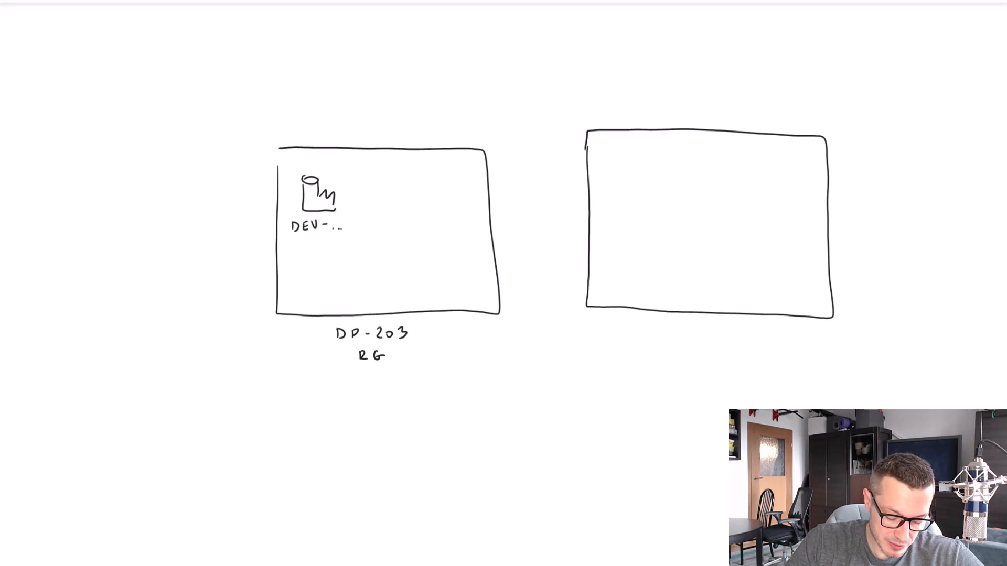
Draw a data lake cylinder beside the DEV factory icon and label it "ADLSg2"
drag(404, 178, 403, 178)
mouse_move(402, 179)
mouse_down()
mouse_move(402, 208)
mouse_move(432, 181)
mouse_move(433, 193)
mouse_up()
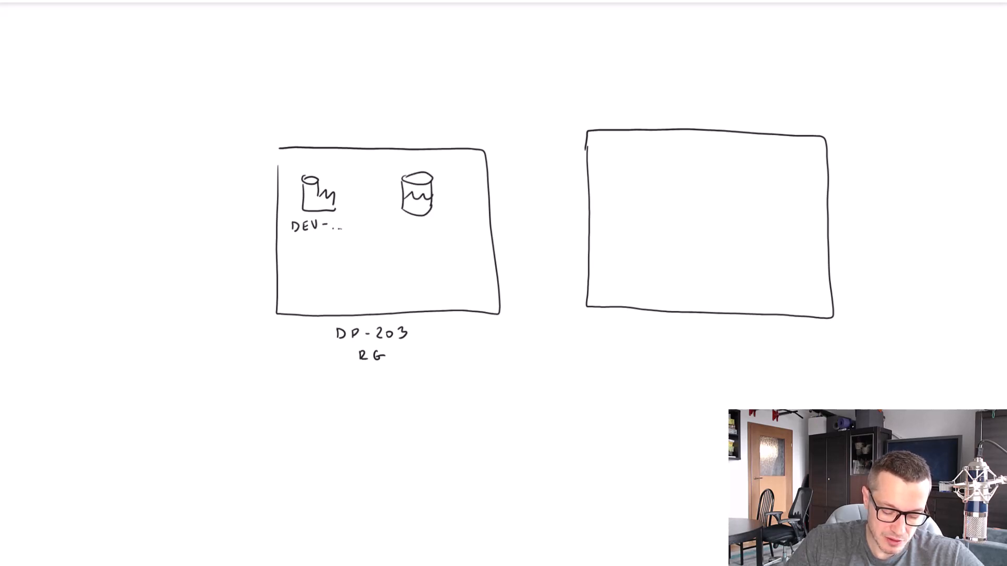
drag(394, 232, 452, 236)
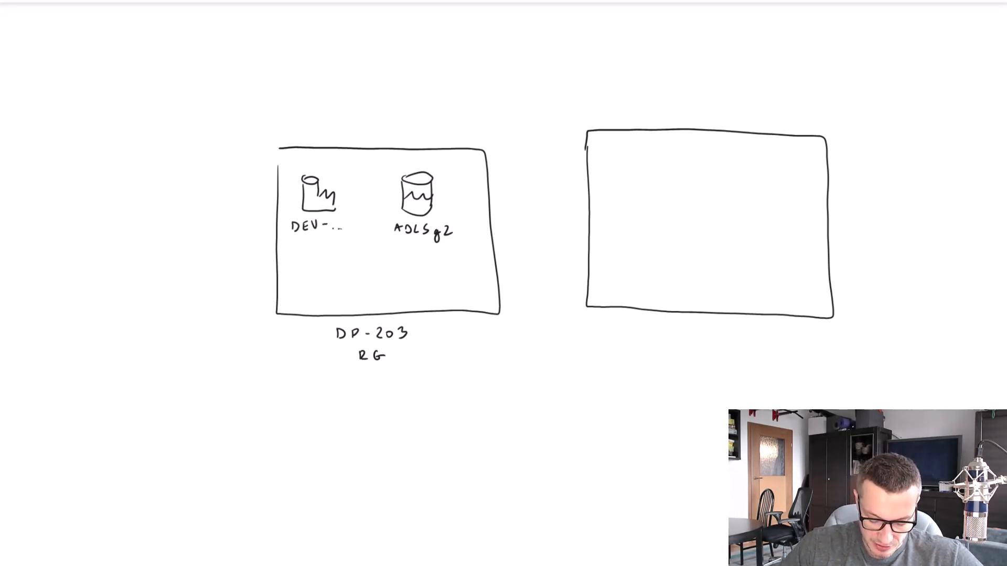
Handwrite the label "DP-203-PROD RG" on two lines beneath the second, still empty rectangle
drag(646, 327, 647, 339)
drag(659, 329, 661, 335)
drag(671, 335, 691, 341)
drag(697, 334, 702, 342)
drag(716, 337, 722, 337)
drag(730, 333, 731, 337)
drag(740, 340, 754, 333)
drag(761, 332, 761, 342)
drag(762, 332, 762, 341)
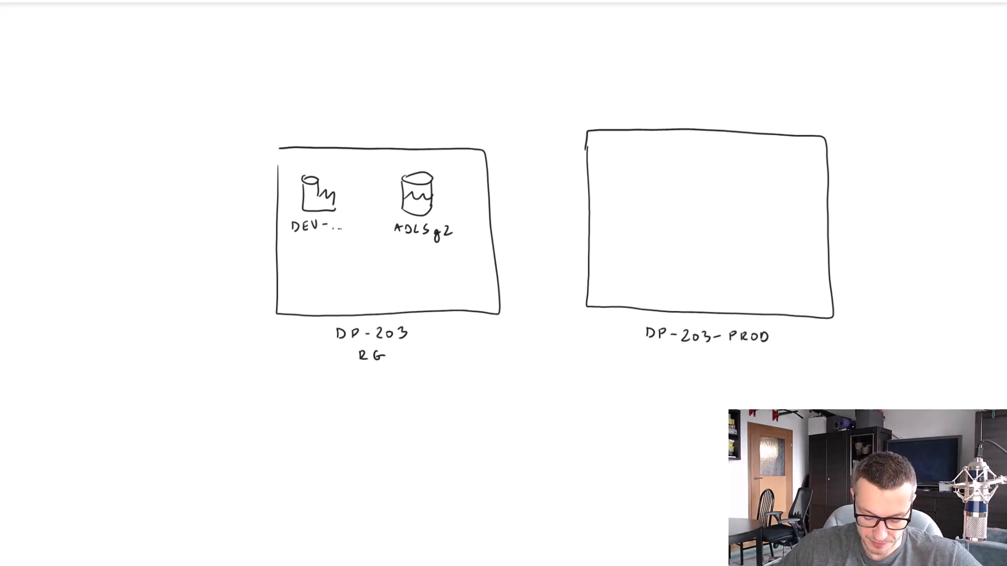
drag(702, 352, 712, 362)
drag(728, 353, 723, 358)
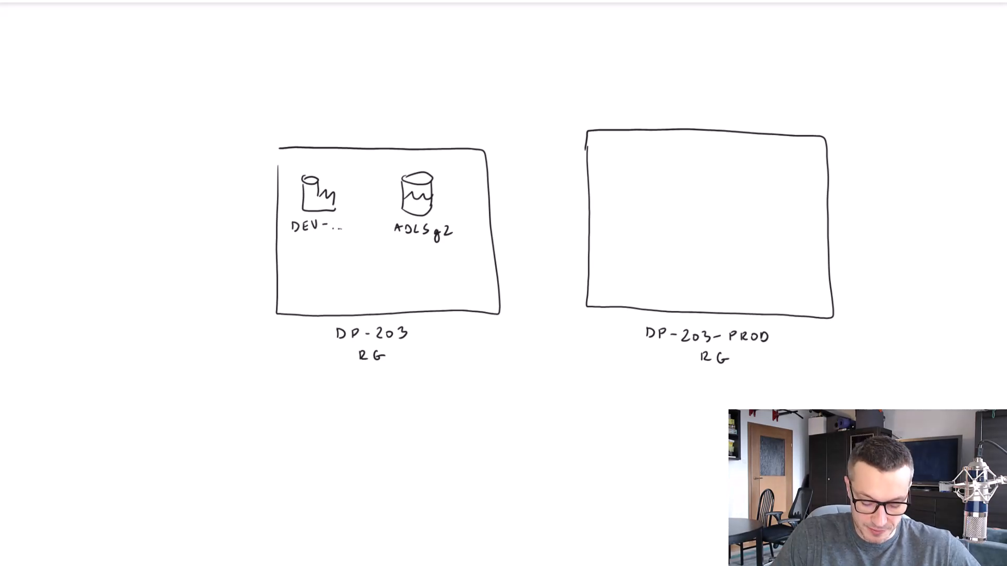
Draw a data factory icon inside the DP-203-PROD rectangle and label it "PROD-..."
mouse_move(624, 157)
mouse_down()
mouse_move(650, 194)
mouse_move(604, 210)
mouse_up()
drag(615, 214, 626, 206)
drag(633, 206, 634, 214)
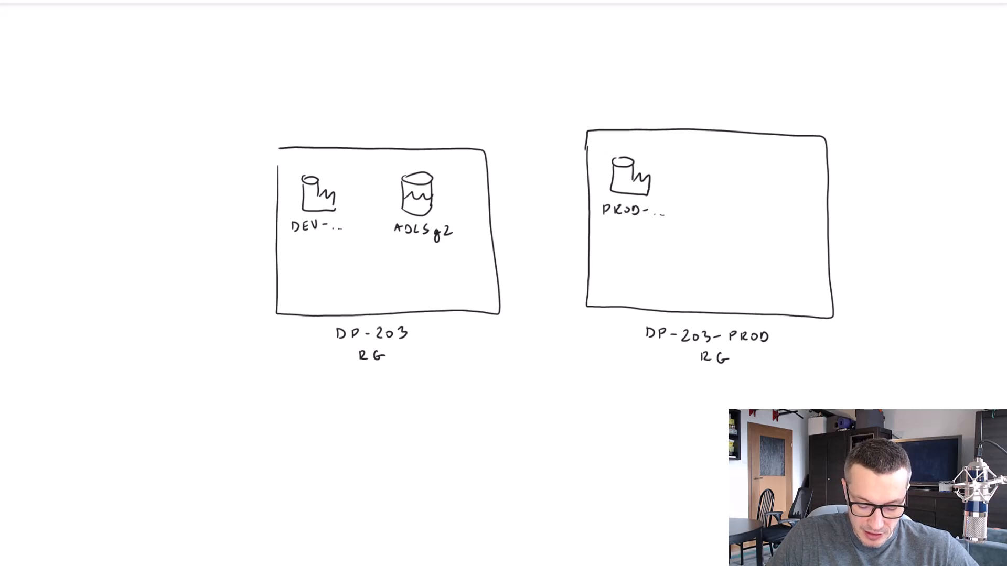
Draw a data lake cylinder beside the PROD factory icon and label it "ADLSg2"
mouse_move(730, 160)
mouse_down()
mouse_move(747, 199)
mouse_move(754, 181)
mouse_up()
drag(714, 219, 721, 219)
drag(725, 210, 743, 217)
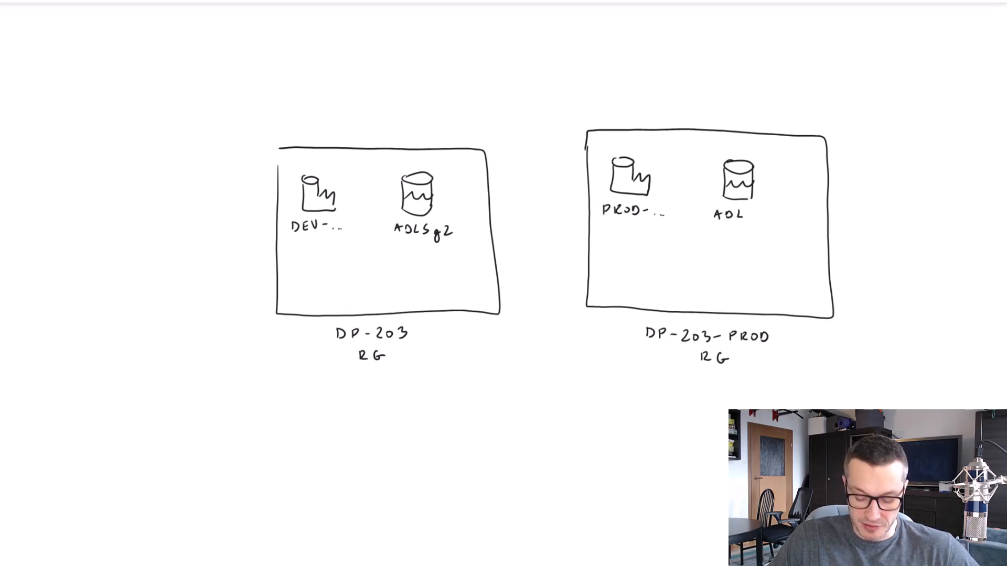
drag(753, 210, 748, 219)
mouse_move(761, 216)
mouse_down()
mouse_move(756, 227)
mouse_move(777, 219)
mouse_up()
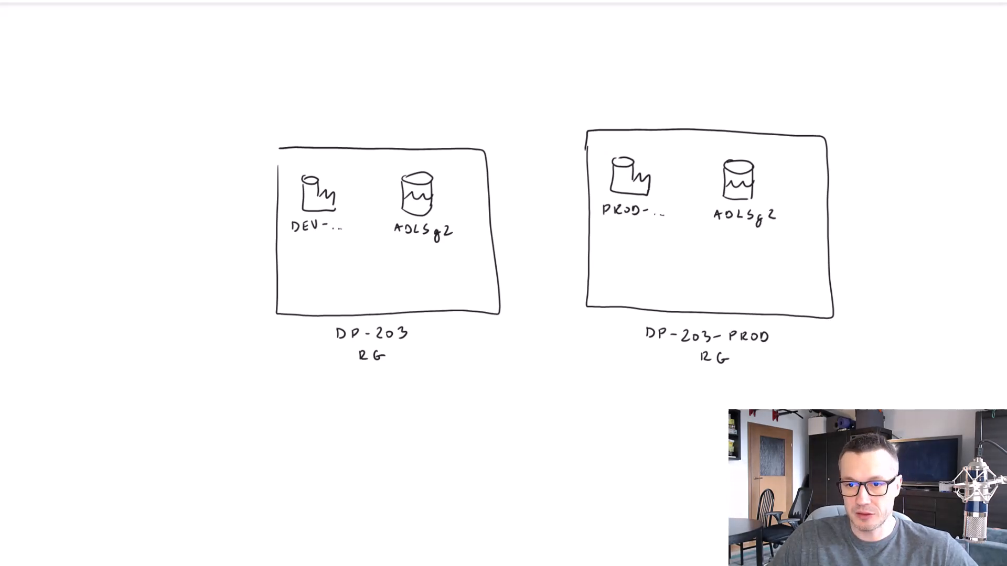
Switch to Azure Data Factory in the browser and check the Git configuration of the DEV and PROD factories
drag(907, 322, 793, 376)
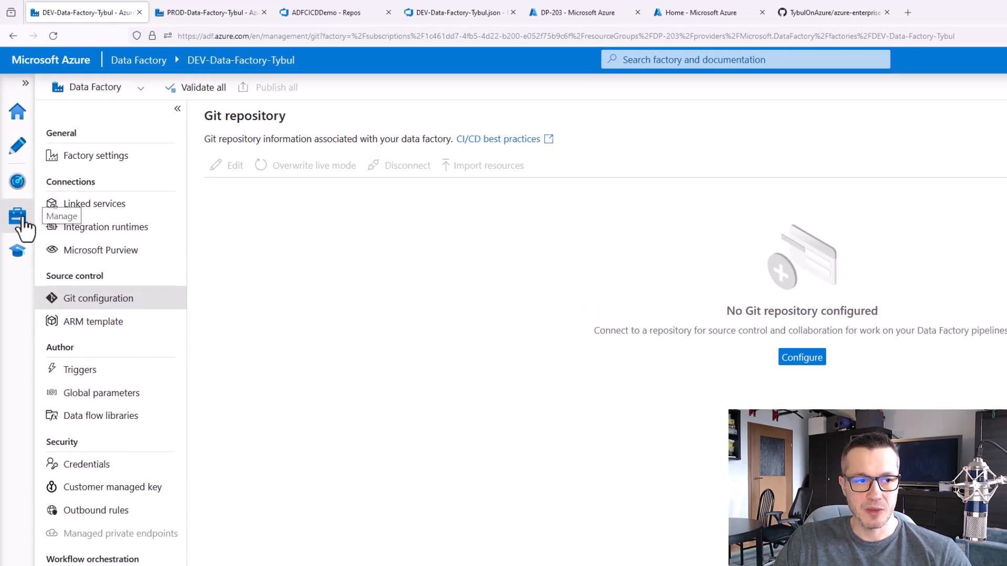
click(97, 302)
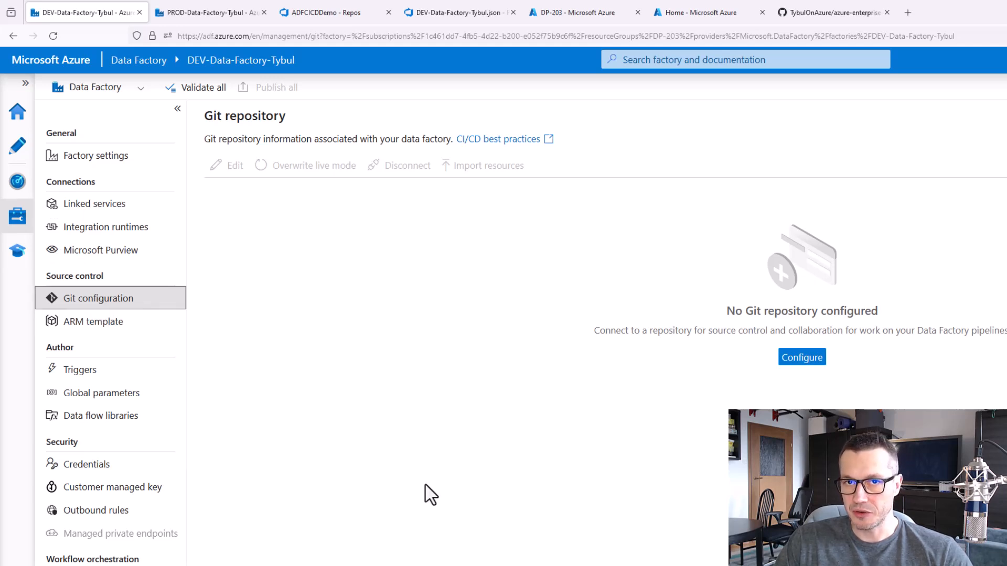
click(192, 14)
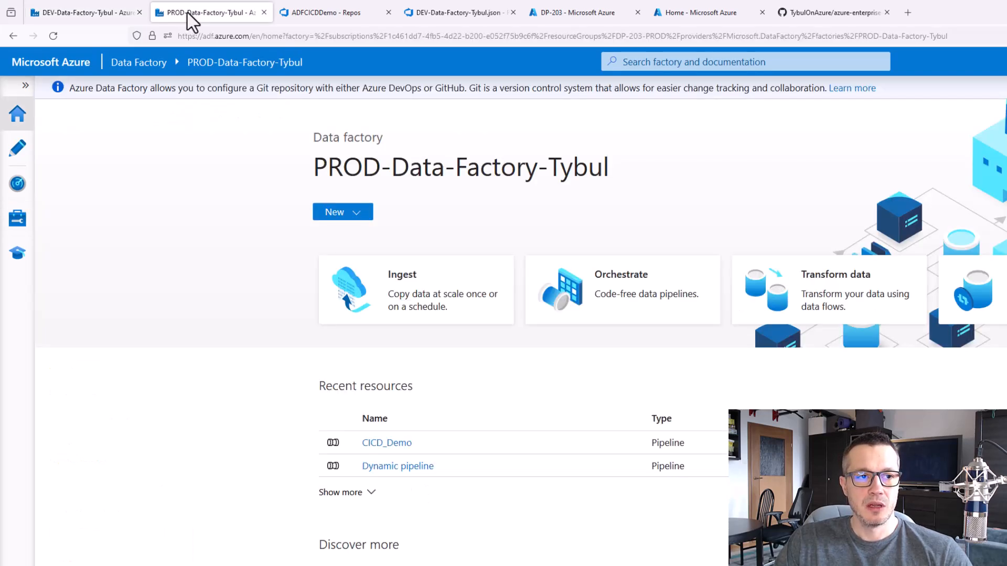
click(21, 225)
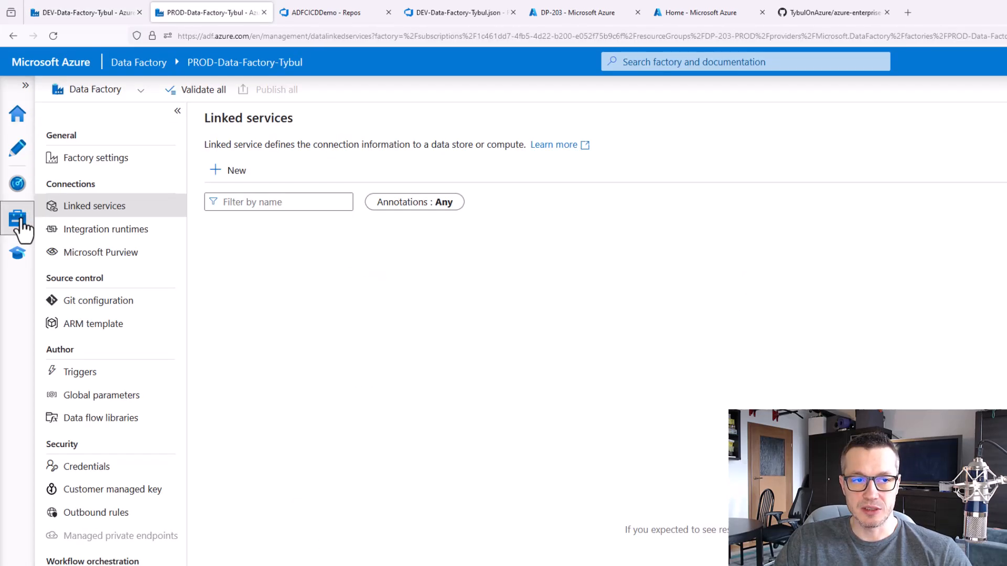
click(106, 309)
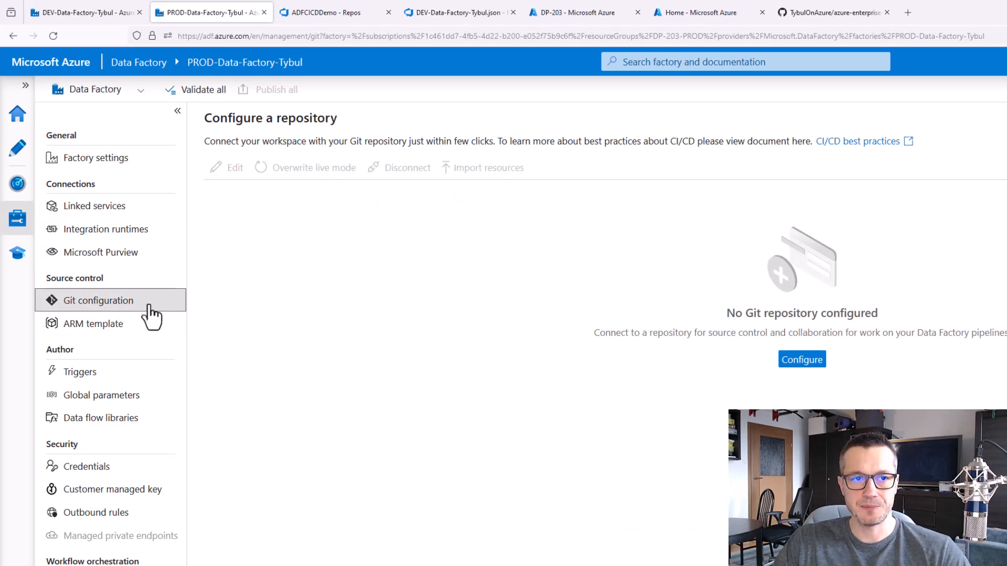
Switch to Azure DevOps and examine the files of the ADFCICDDemo repository in the DP-203 project
click(333, 13)
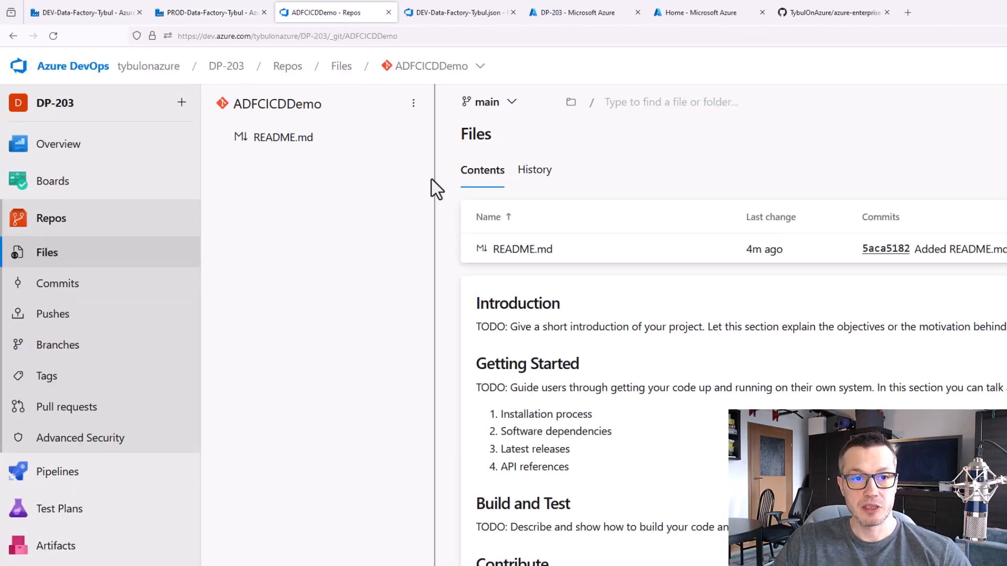
drag(376, 52, 494, 84)
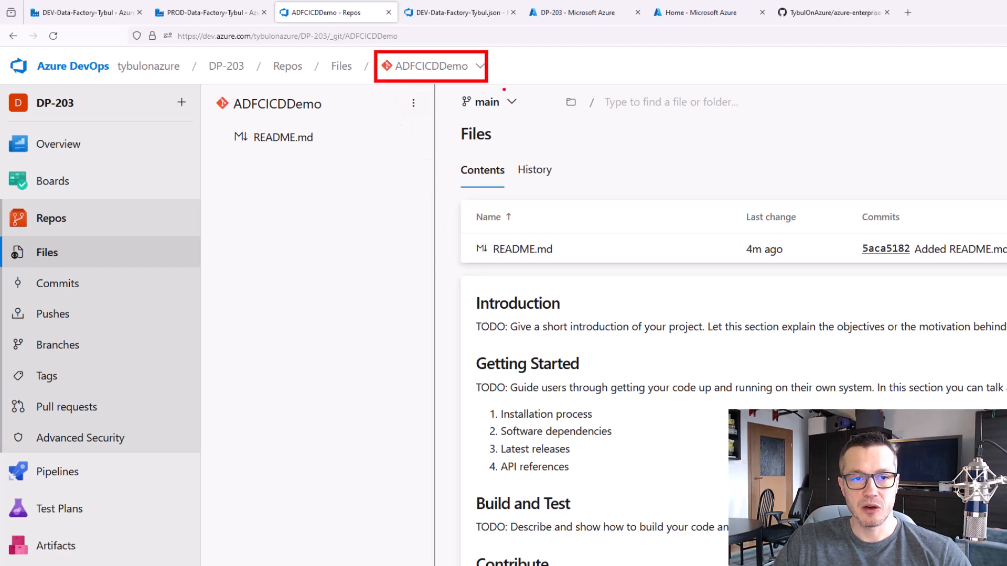
key(Escape)
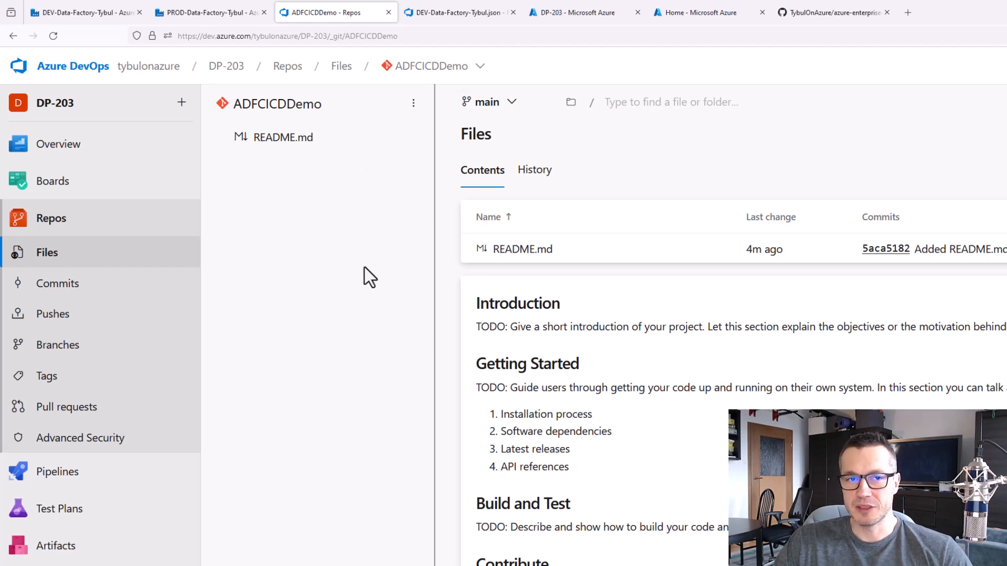
Check the DP-203 project in Azure DevOps for existing pipelines and environments
click(461, 12)
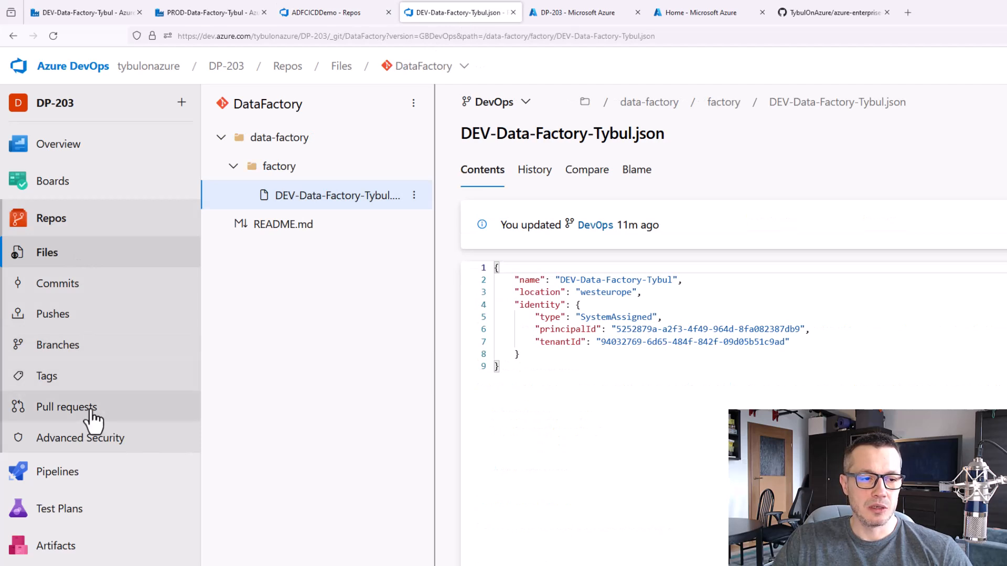
click(83, 475)
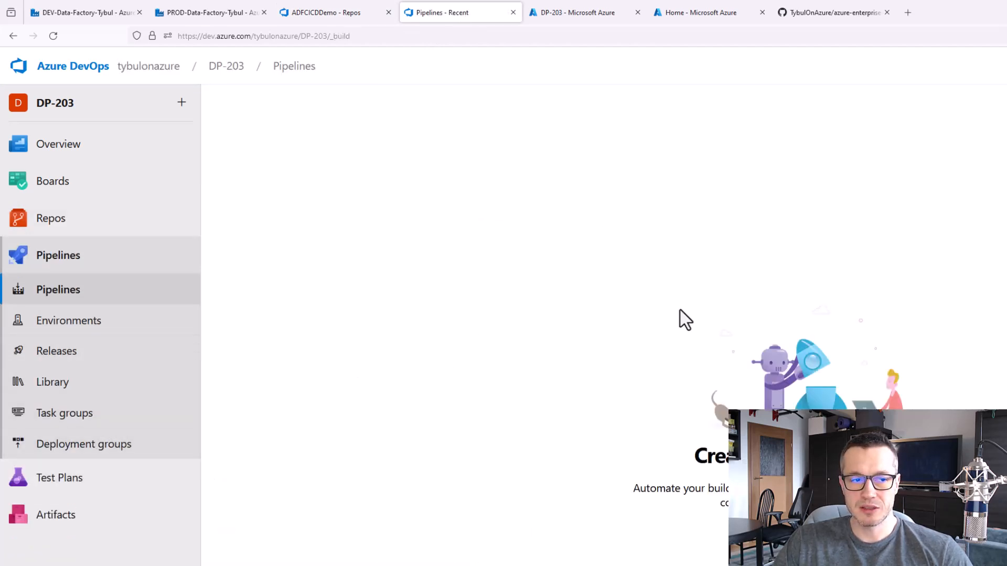
click(62, 322)
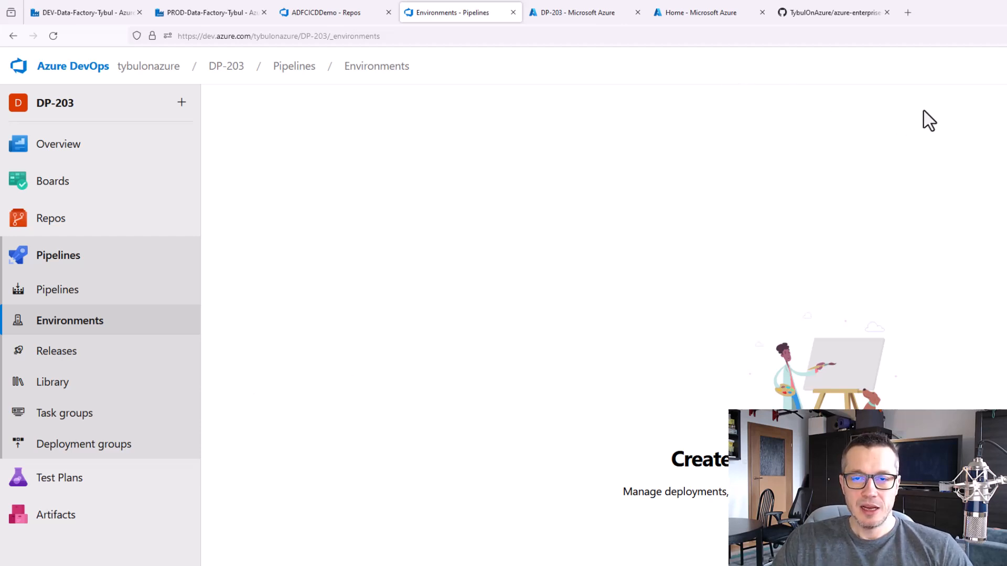
Switch to the azure-enterprise-templates repository on GitHub and read the Azure Data Factory CI/CD plug-n-play DevOps templates instructions
click(845, 12)
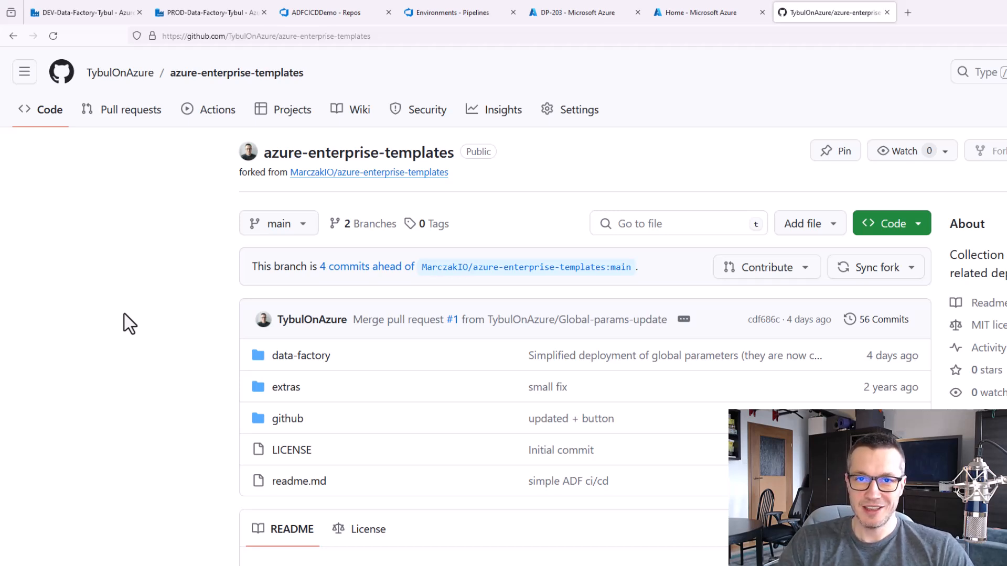
scroll(124, 314, down, 5)
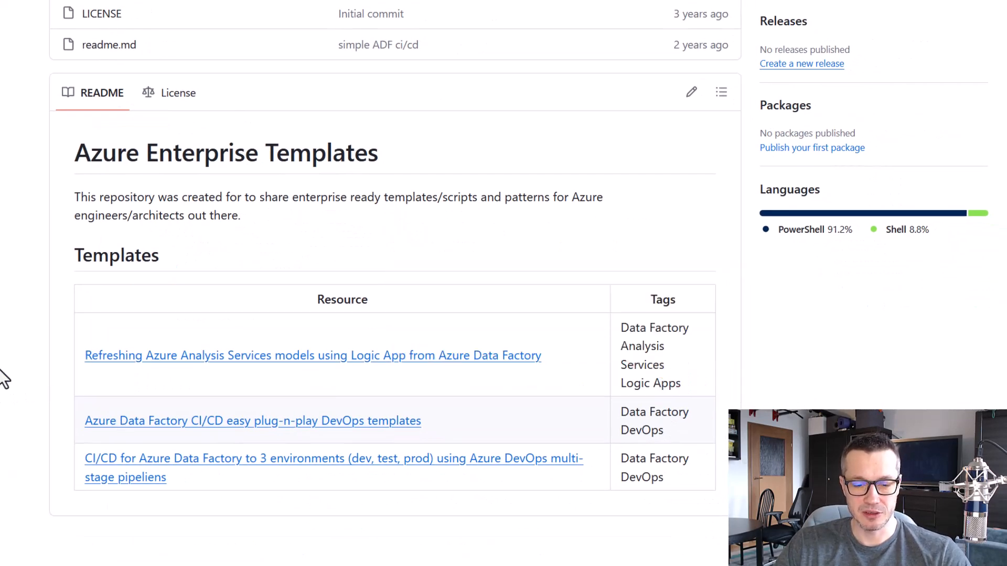
click(401, 435)
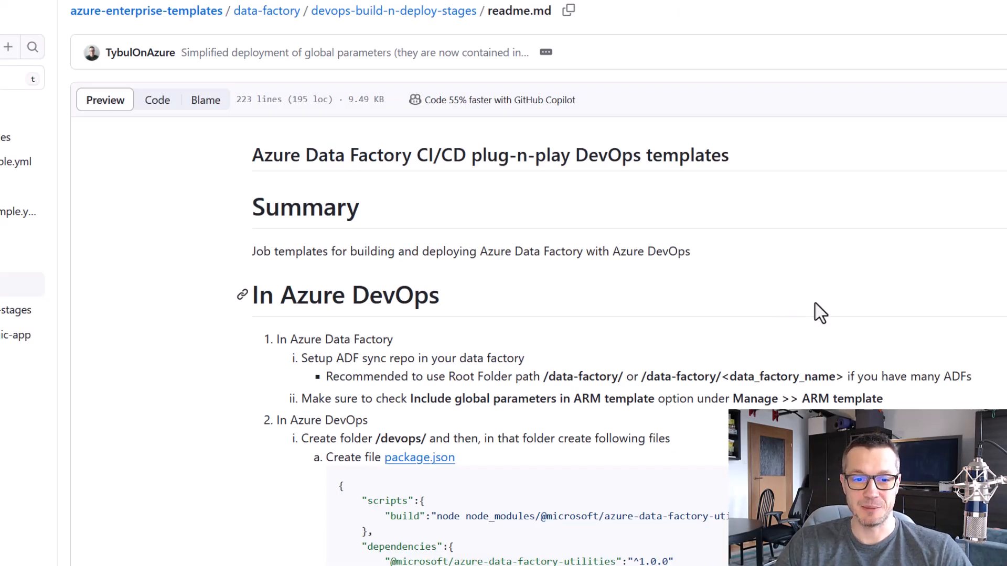
scroll(902, 290, down, 3)
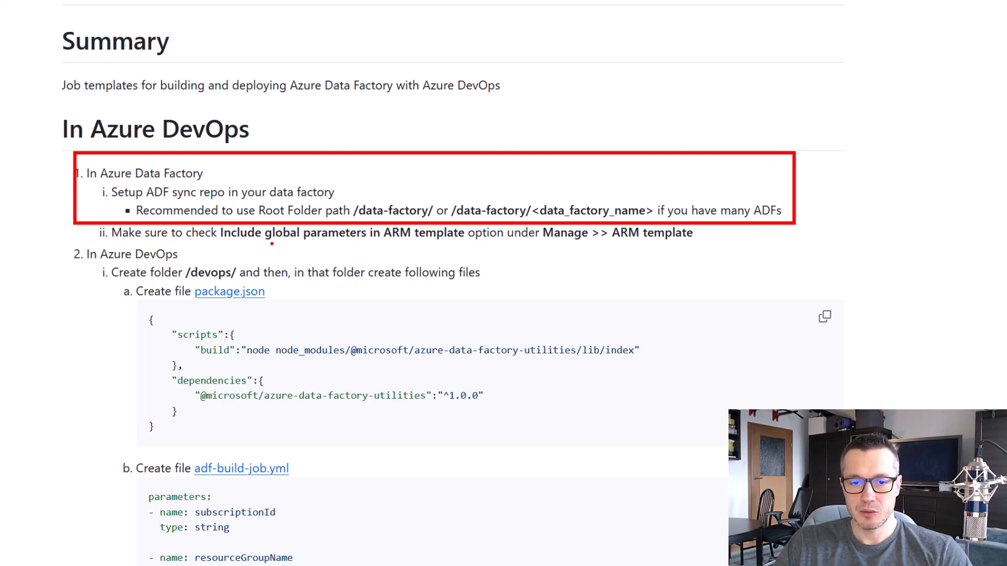
Copy the recommended root folder path /data-factory/ from the setup instructions
drag(433, 210, 341, 219)
right_click(377, 215)
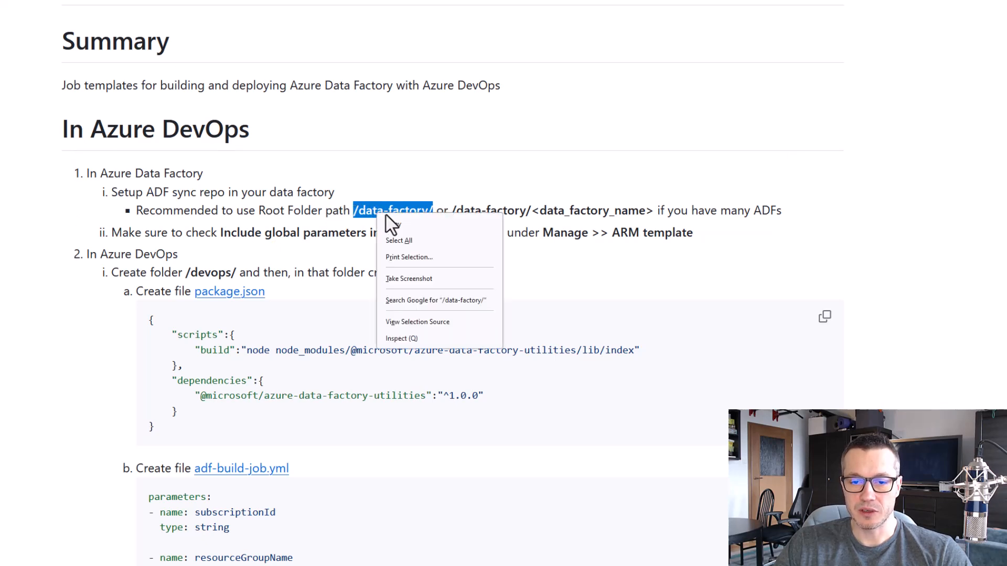
click(390, 224)
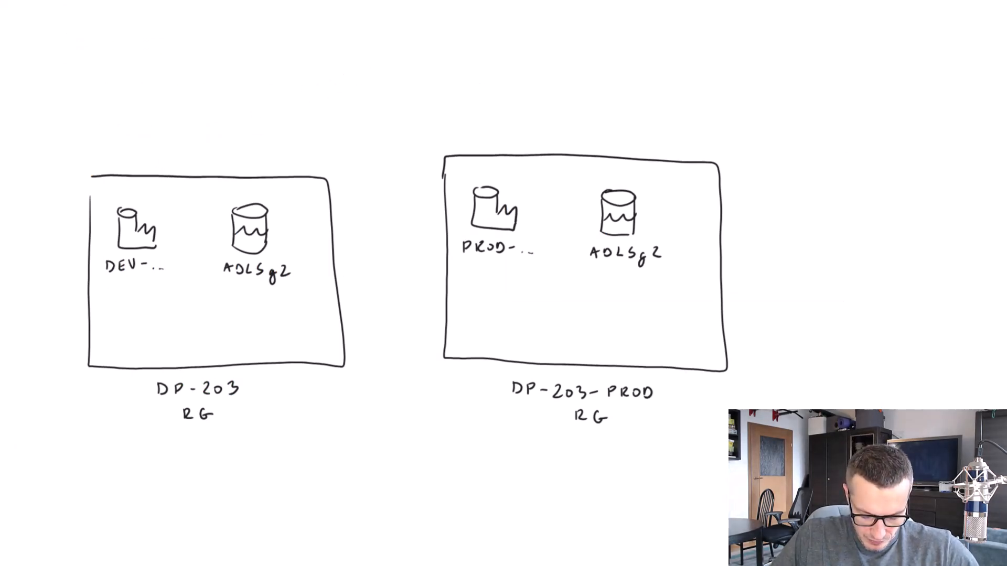
On the whiteboard, draw a branch icon labelled "GIT" above the DP-203 rectangle and connect it to the DEV factory with a green double-headed arrow
scroll(407, 293, up, 1)
scroll(407, 294, up, 1)
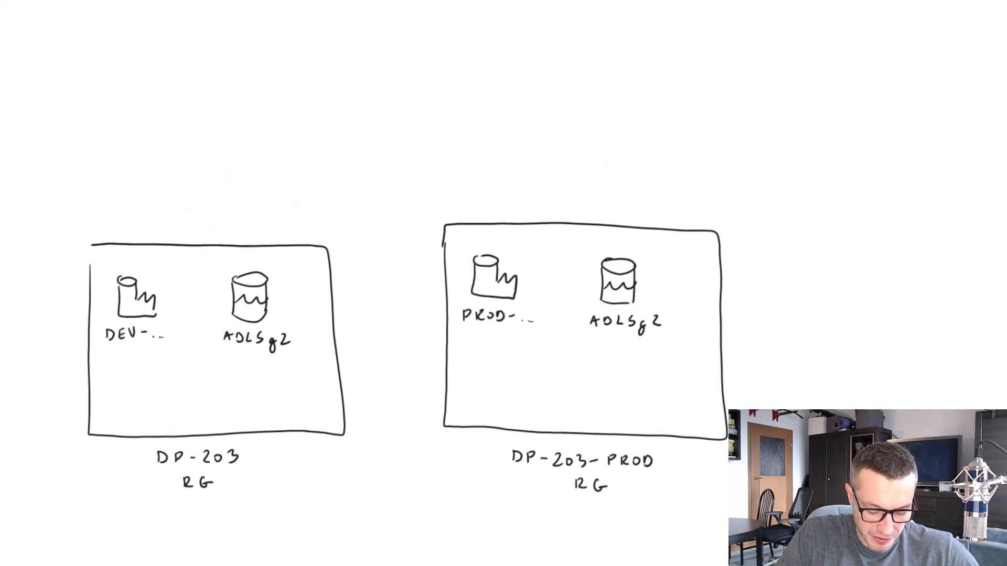
mouse_move(121, 90)
mouse_down()
mouse_move(135, 118)
mouse_move(120, 118)
mouse_up()
drag(137, 117, 122, 104)
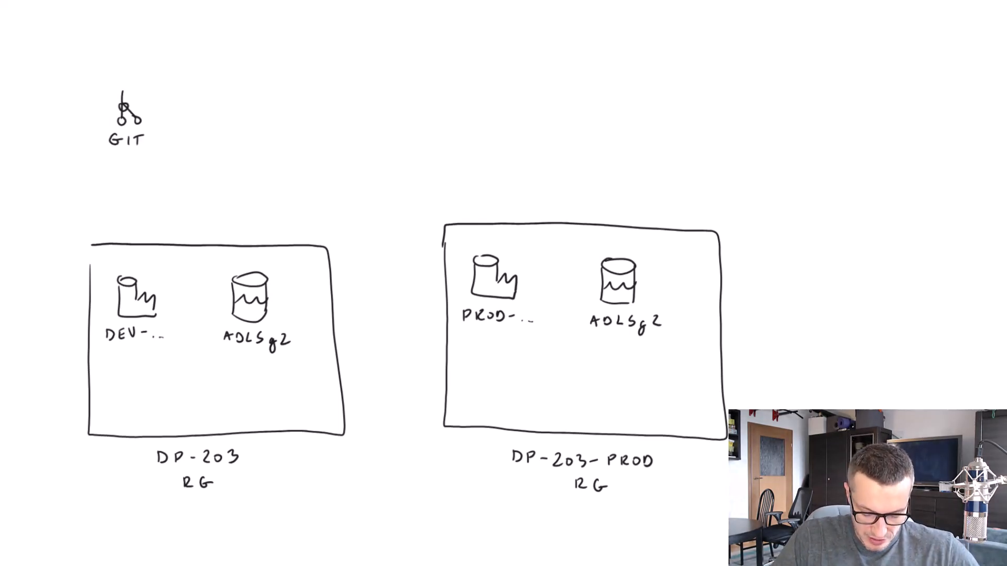
drag(126, 154, 130, 267)
drag(122, 164, 133, 162)
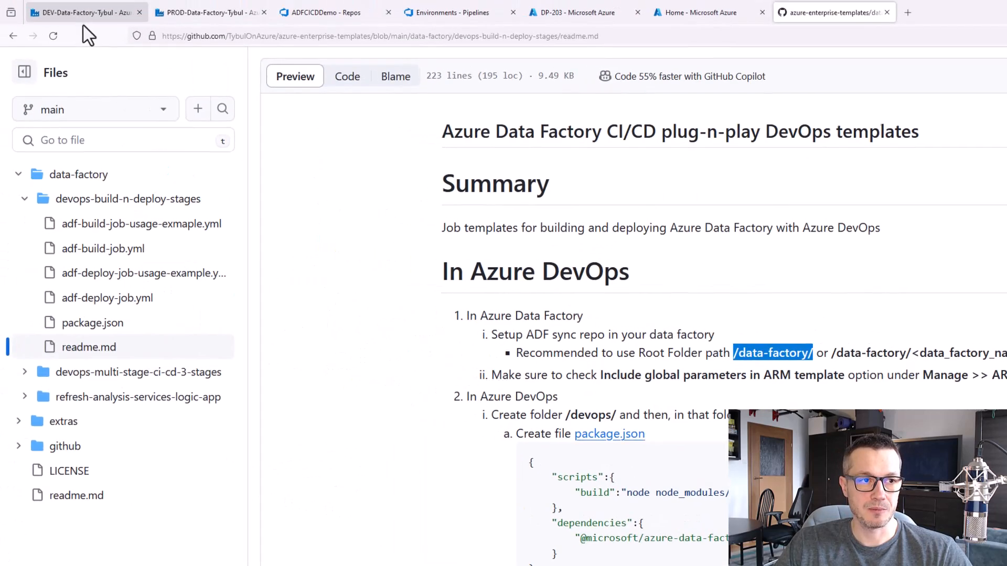
Switch to the DEV data factory and start configuring a cloud-hosted Azure DevOps Git repository, continuing to the repository selection
click(84, 13)
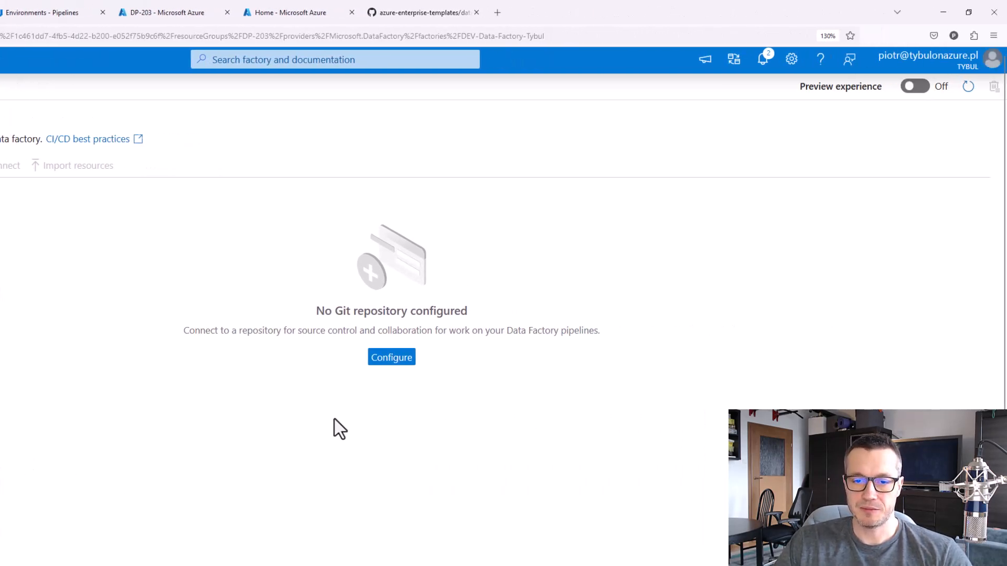
click(397, 366)
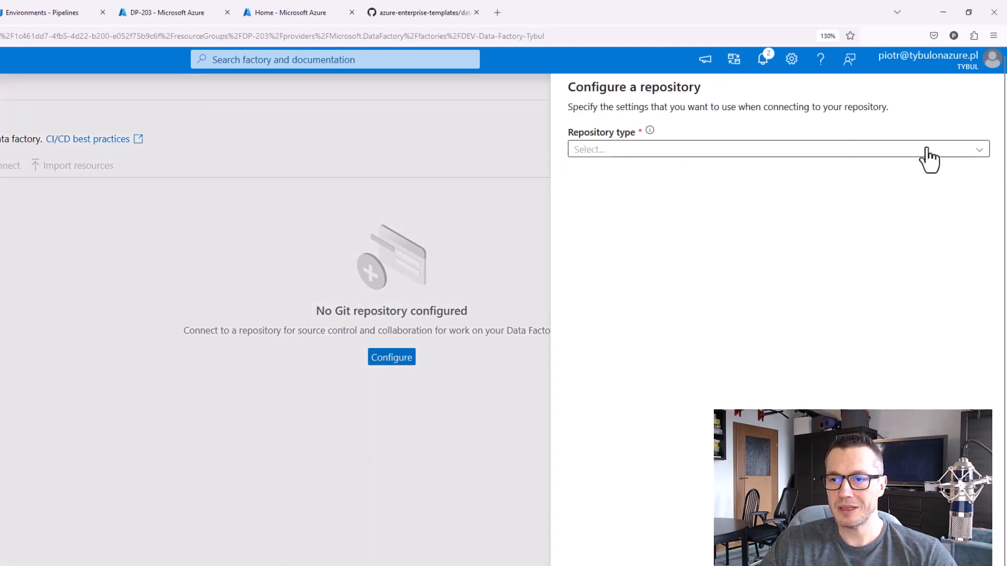
click(979, 151)
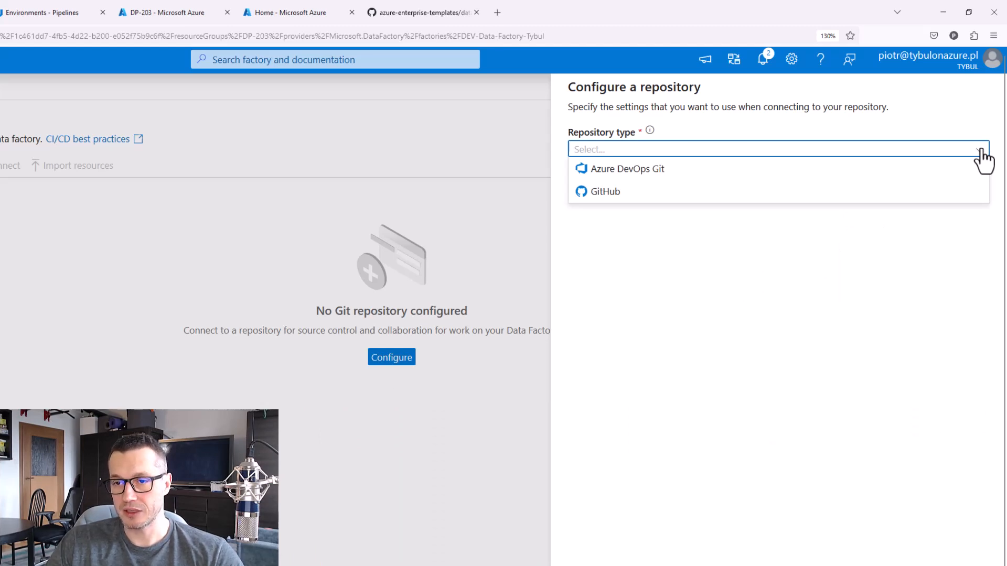
click(659, 179)
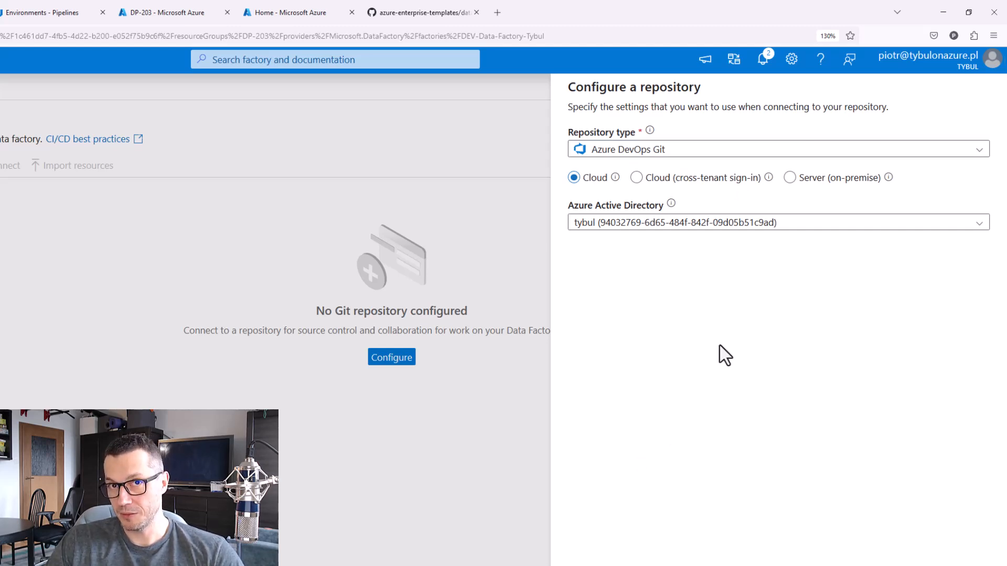
click(600, 540)
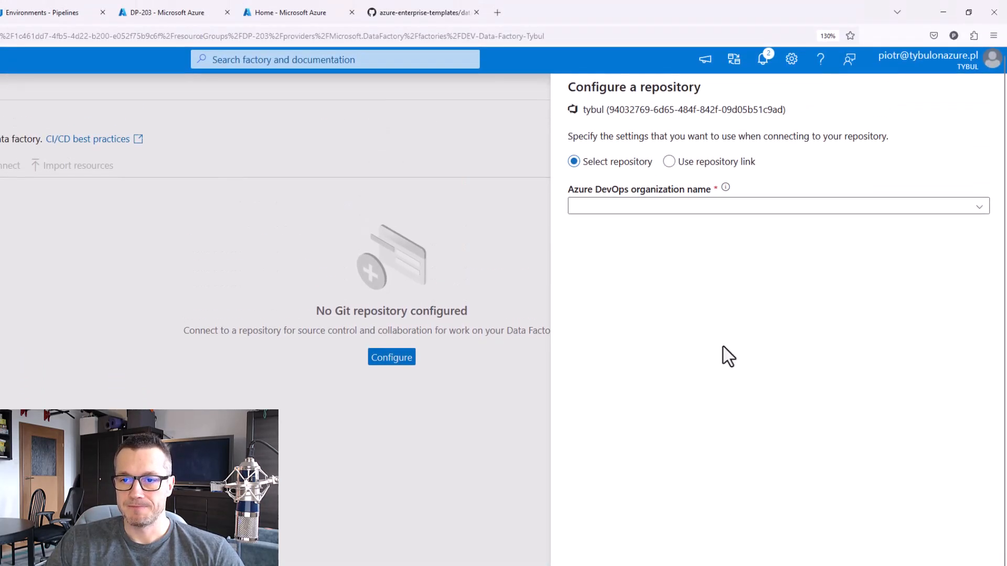
Select the tybulonazure organization, the DP-203 project and the ADFCICDDemo repository for the factory's Git connection
click(978, 207)
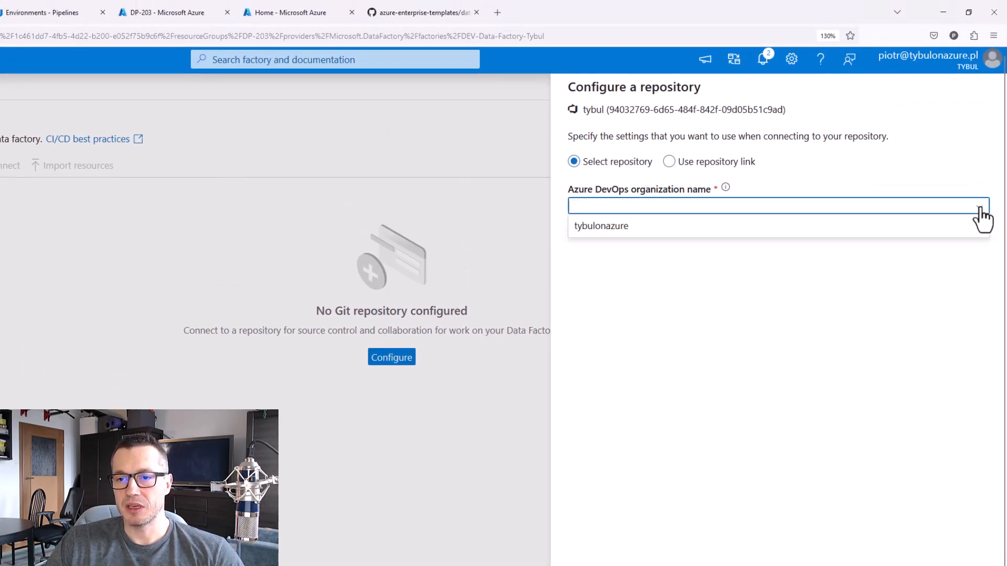
click(640, 227)
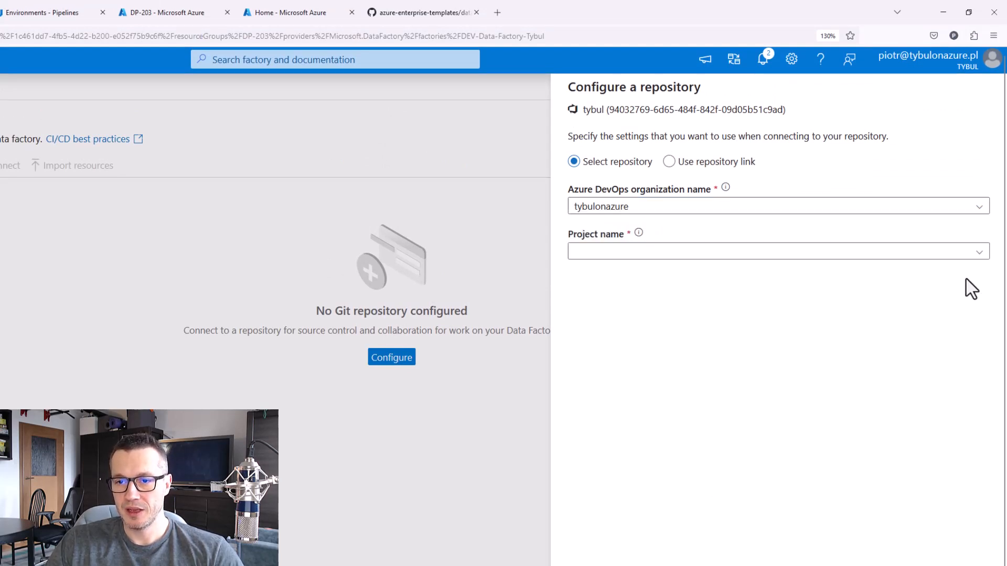
click(979, 253)
click(637, 298)
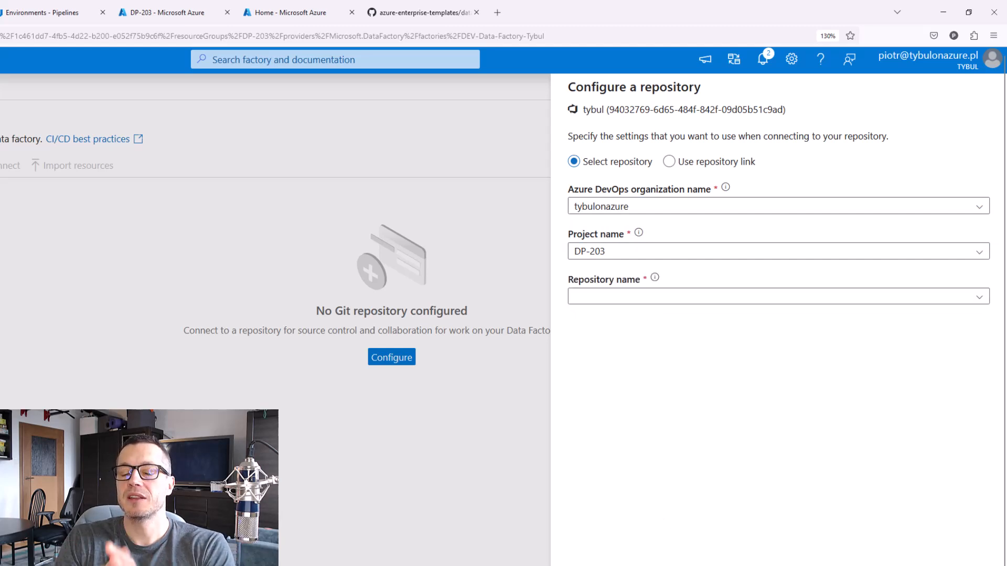
click(978, 298)
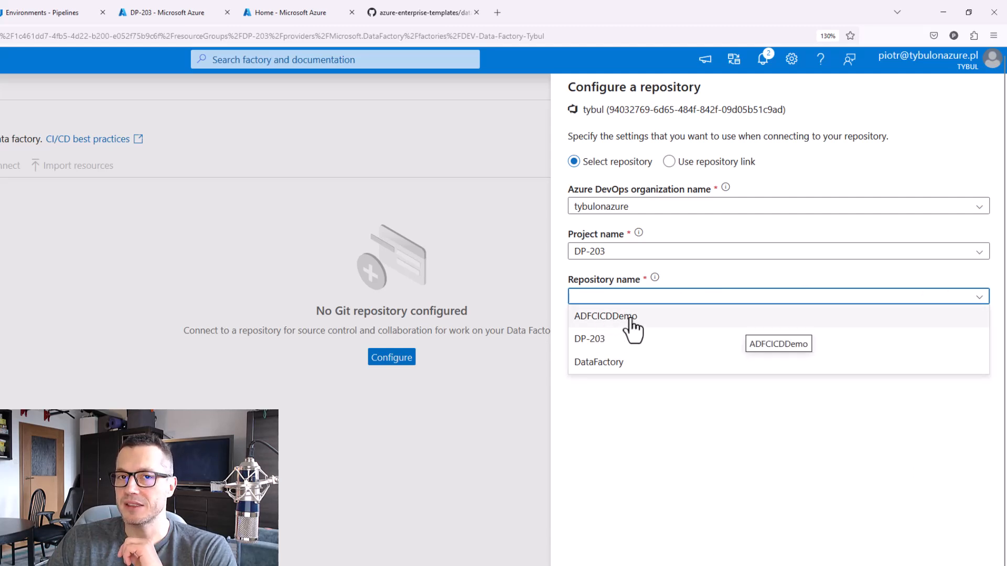
click(632, 317)
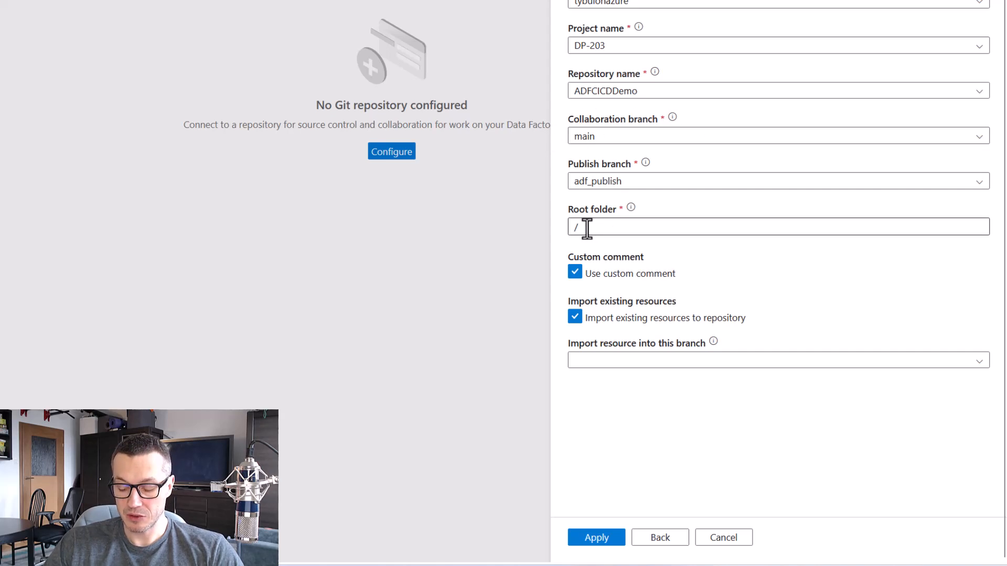
Set the repository's root folder to the copied path /data-factory/
drag(587, 228, 572, 231)
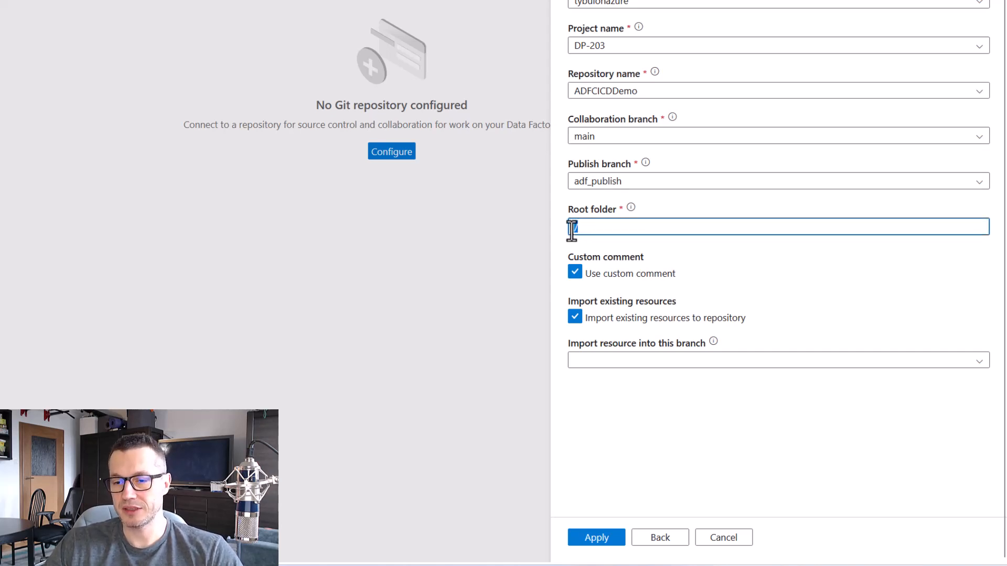
right_click(573, 228)
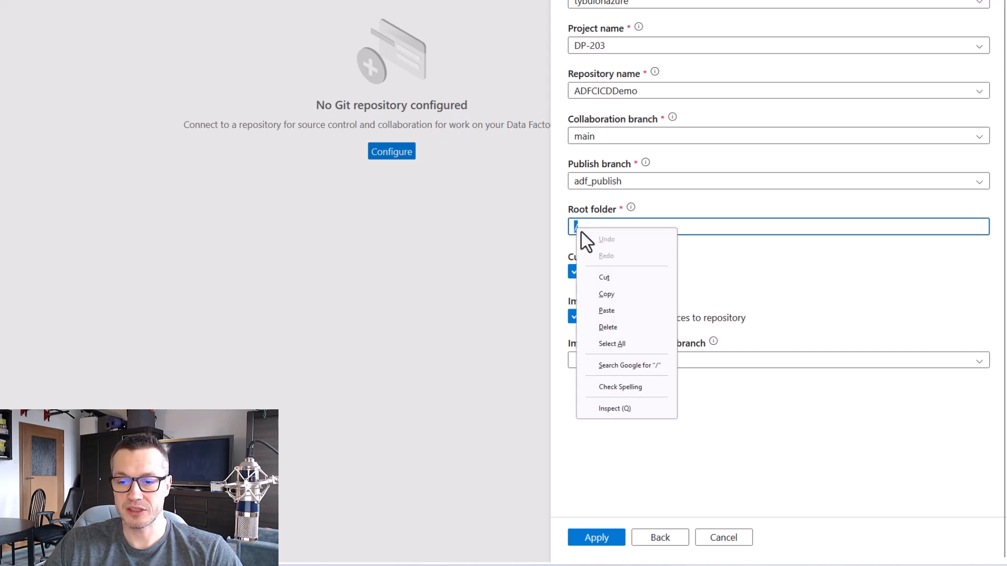
click(619, 314)
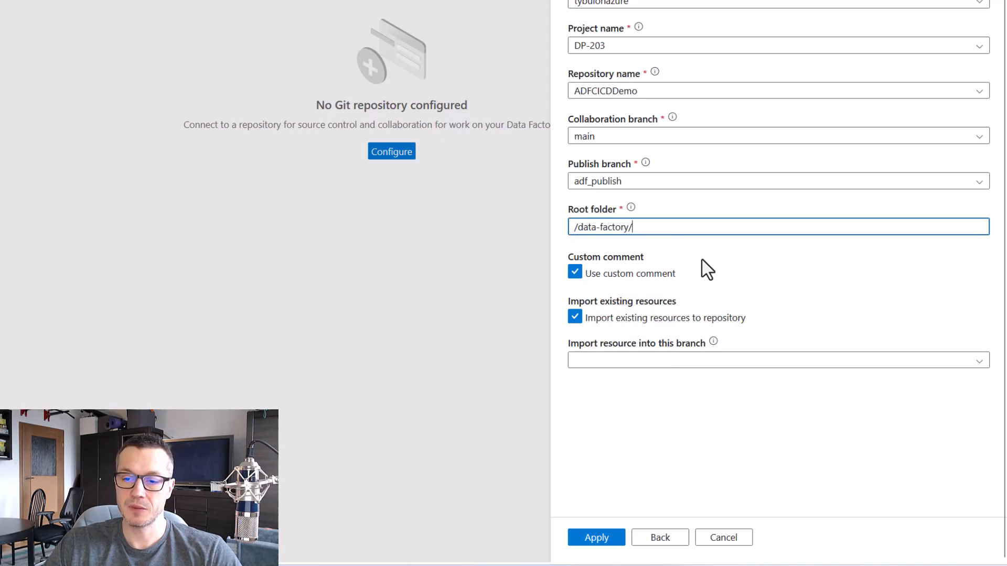
click(761, 335)
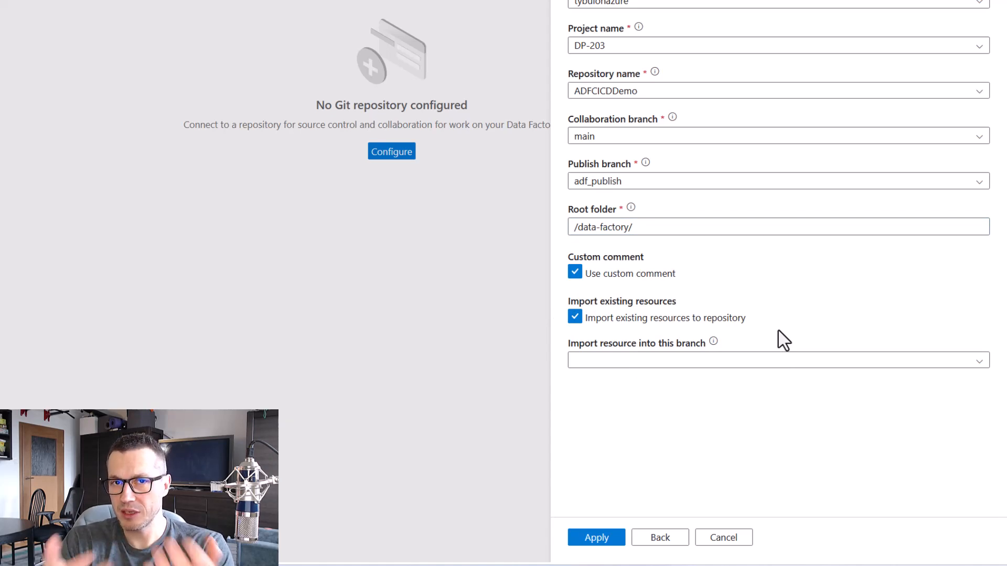
Choose main as the branch for importing existing resources and apply the Git repository configuration
click(981, 364)
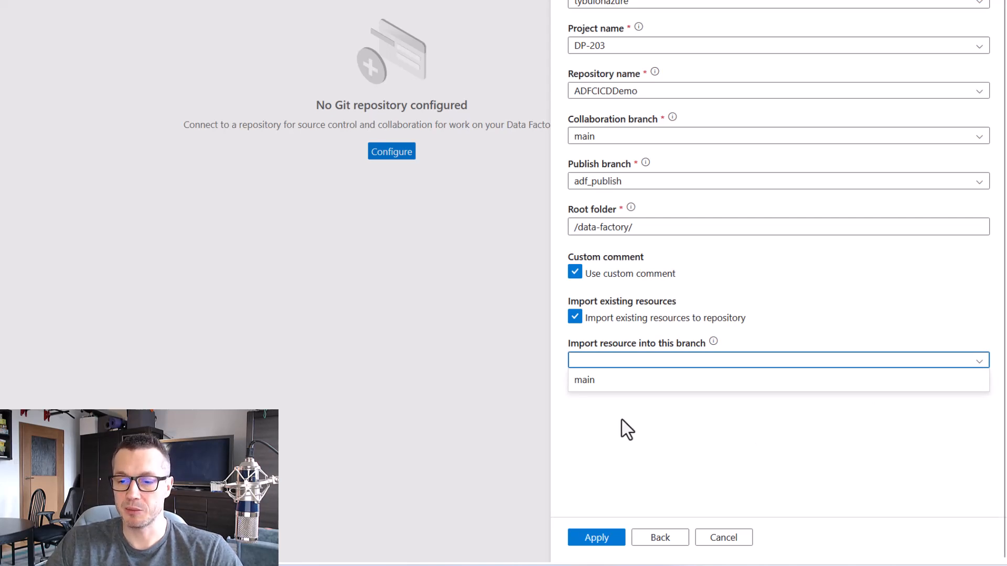
click(596, 382)
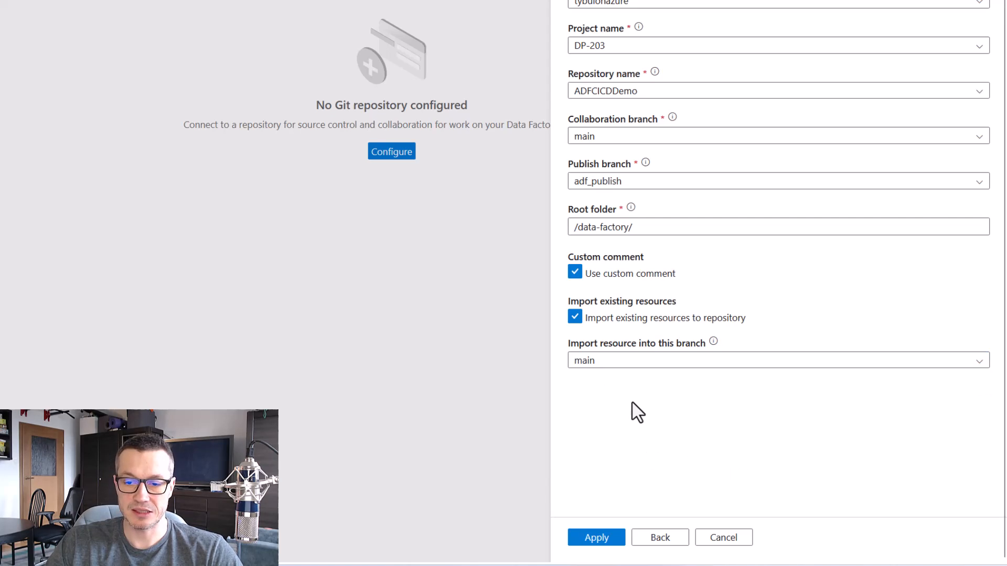
click(603, 538)
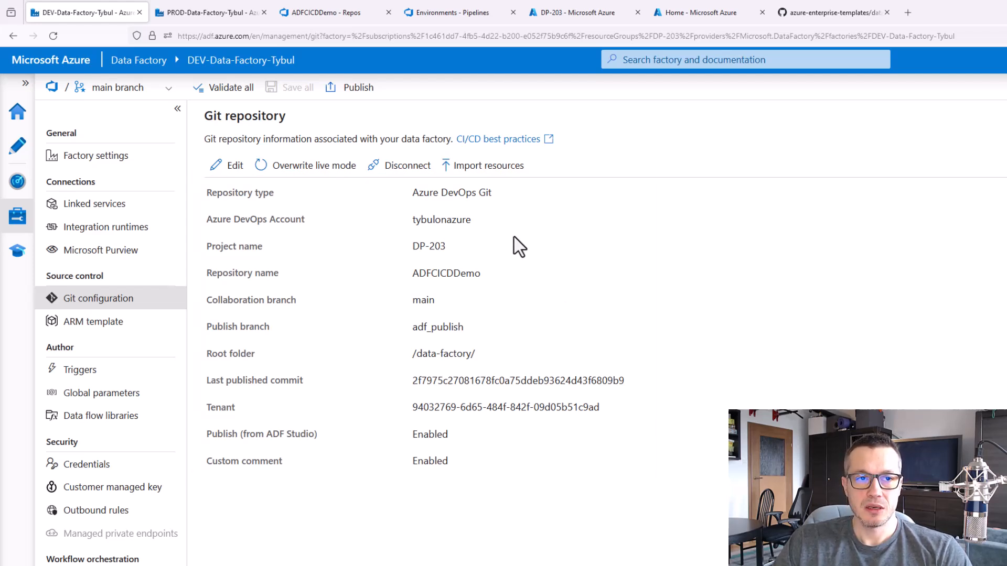
Switch to the ADFCICDDemo repository in Azure DevOps, refresh it and examine the factory's JSON file inside data-factory/factory
click(337, 13)
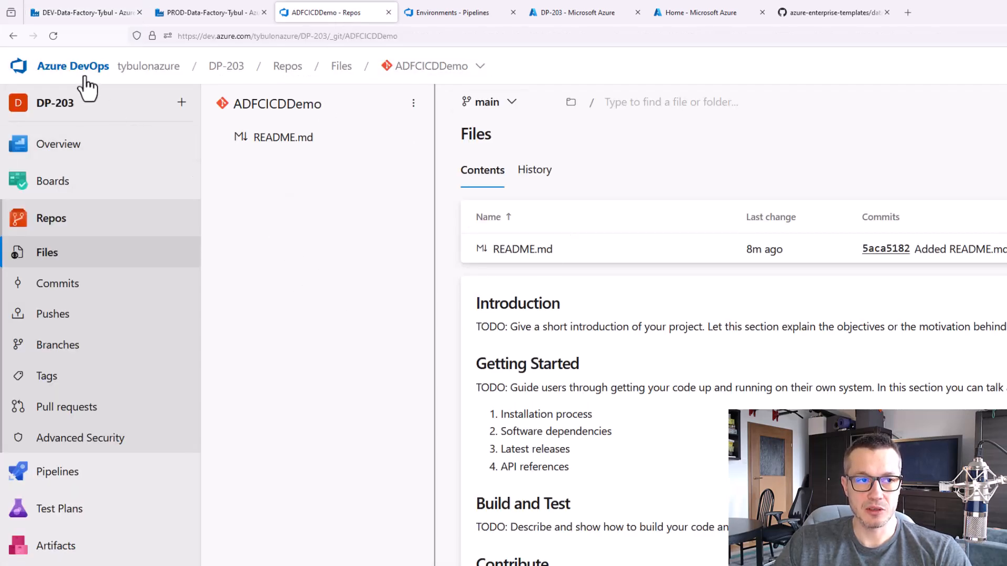
click(53, 36)
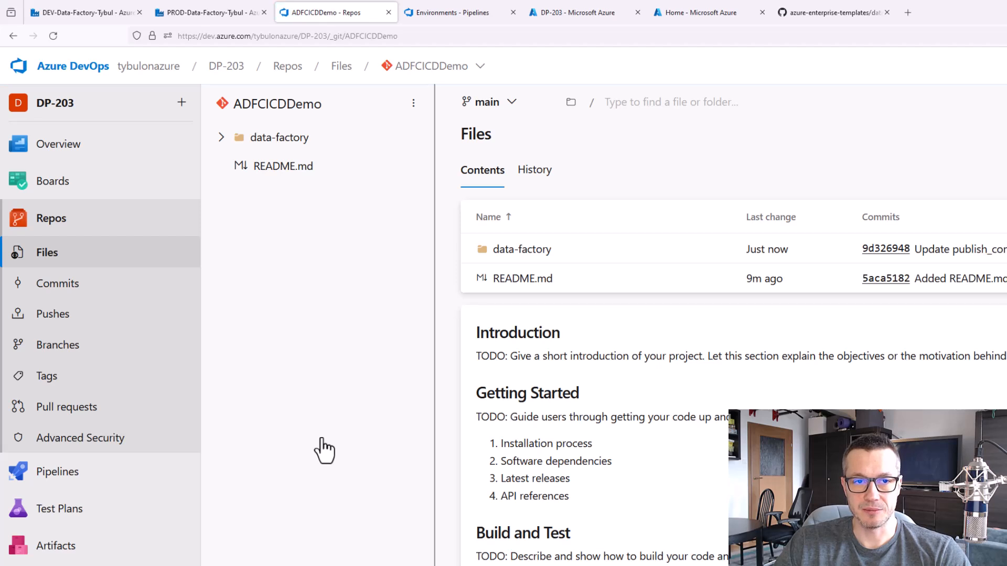
click(220, 138)
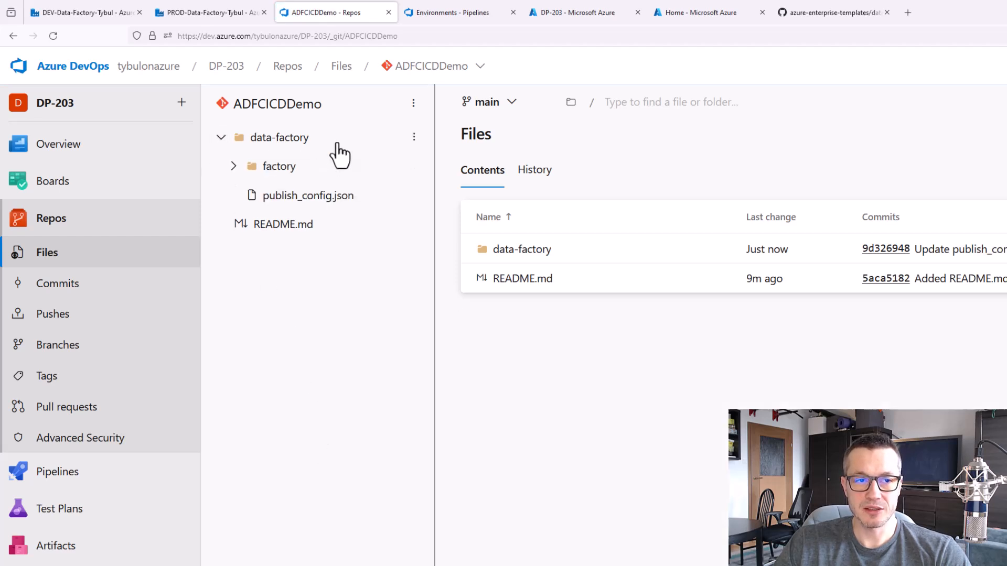
click(233, 166)
click(288, 199)
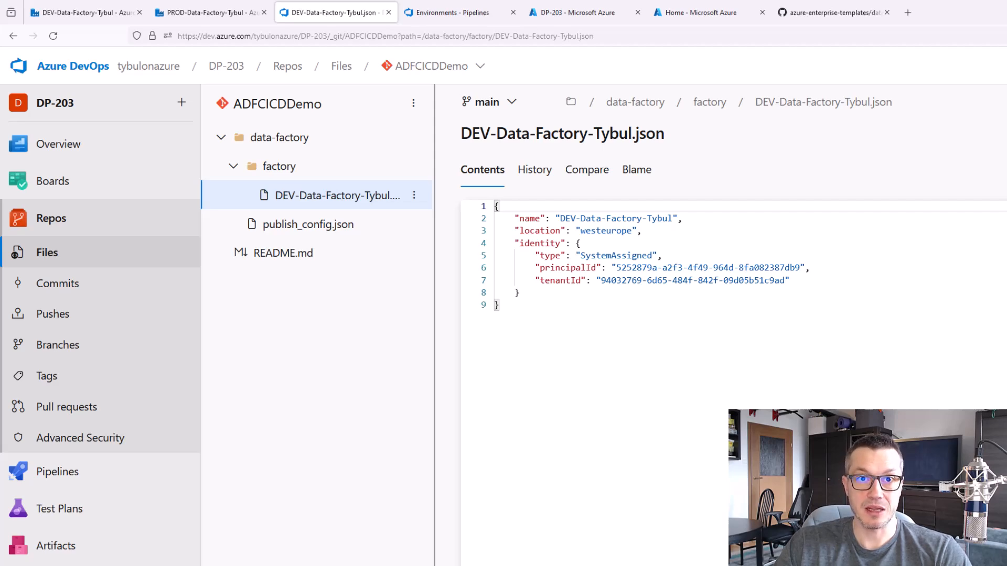
Check the ARM template requirement in the GitHub instructions, and in the DEV data factory enable including global parameters in the ARM template
click(827, 12)
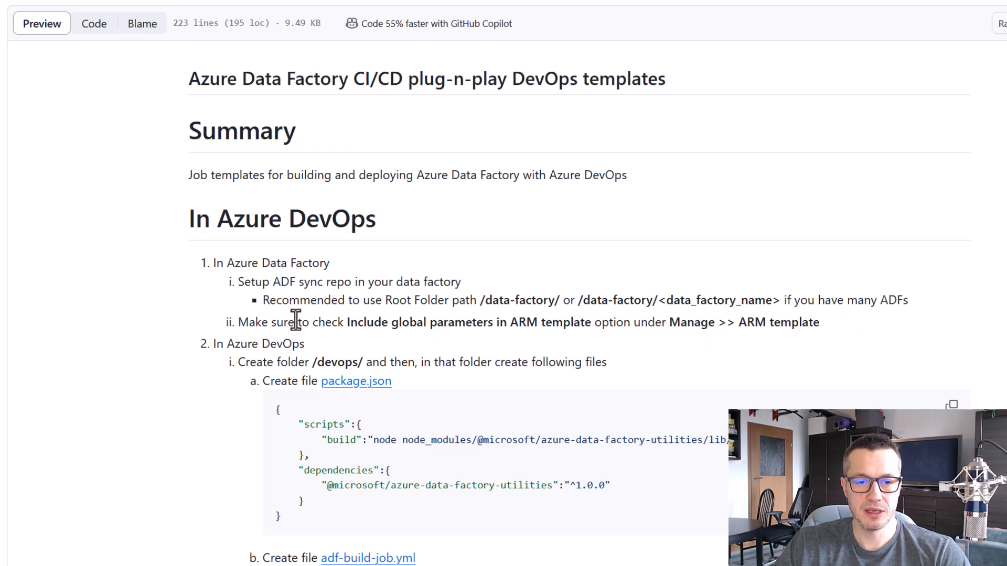
mouse_move(229, 309)
mouse_down()
mouse_move(420, 342)
mouse_move(840, 340)
mouse_up()
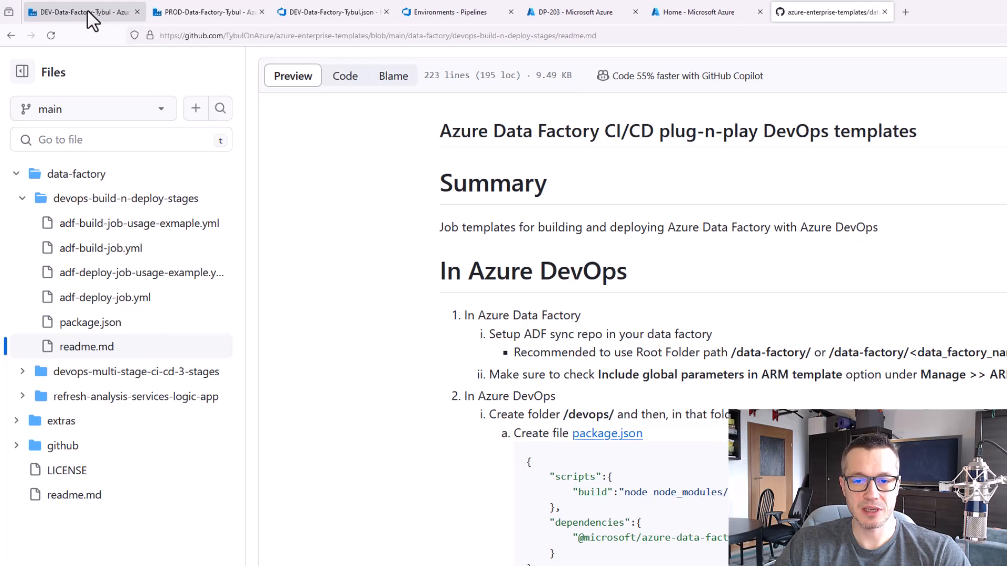
click(90, 13)
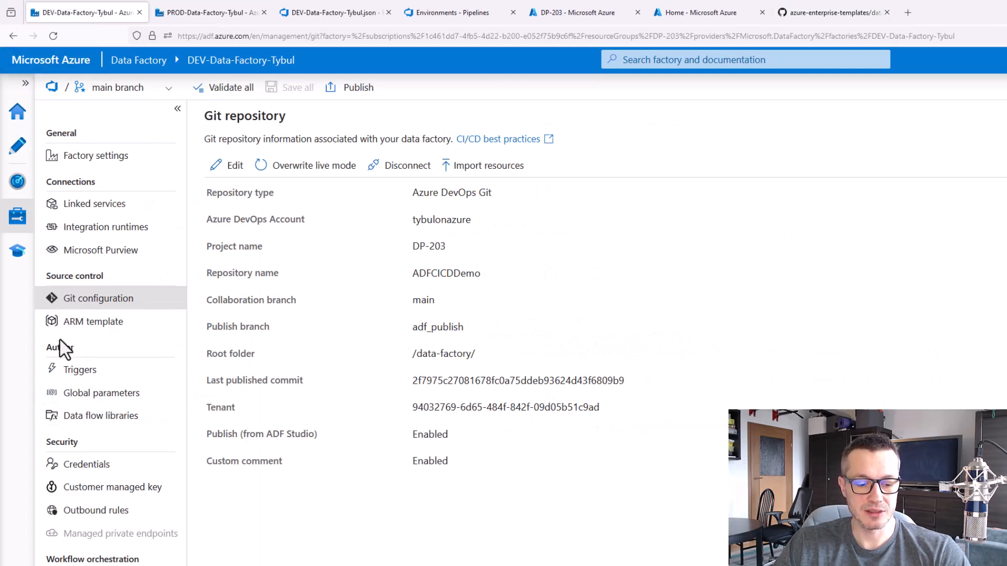
click(100, 322)
click(211, 364)
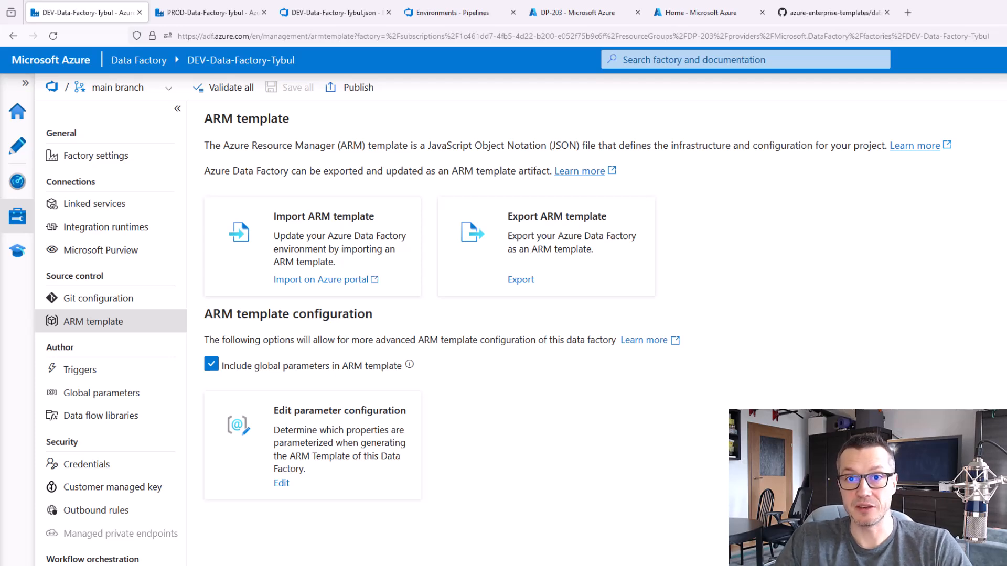
Following the GitHub setup instructions, create a new file devops/package.json in the ADFCICDDemo repository in Azure DevOps
click(818, 12)
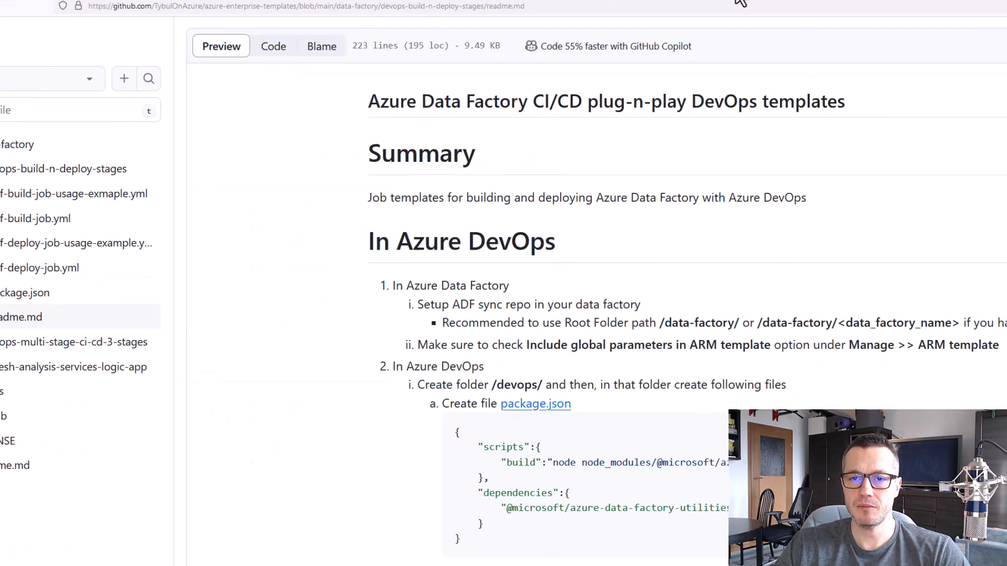
scroll(652, 196, down, 1)
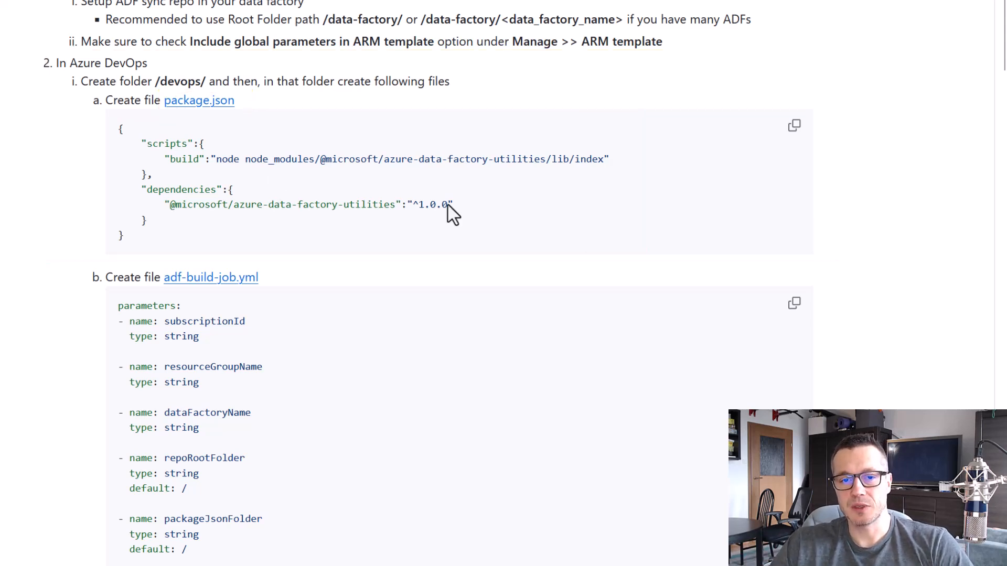
drag(234, 100, 165, 105)
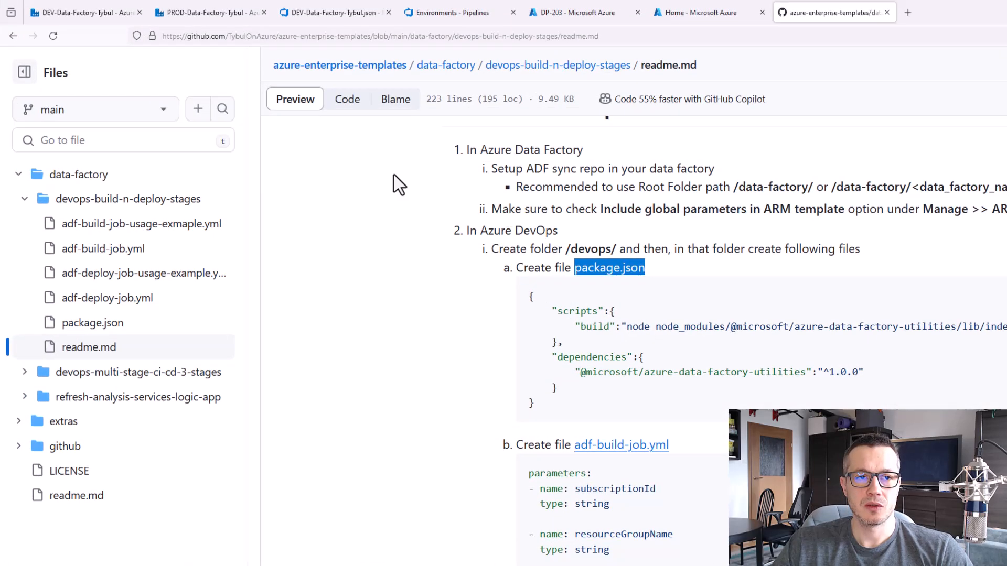
click(337, 15)
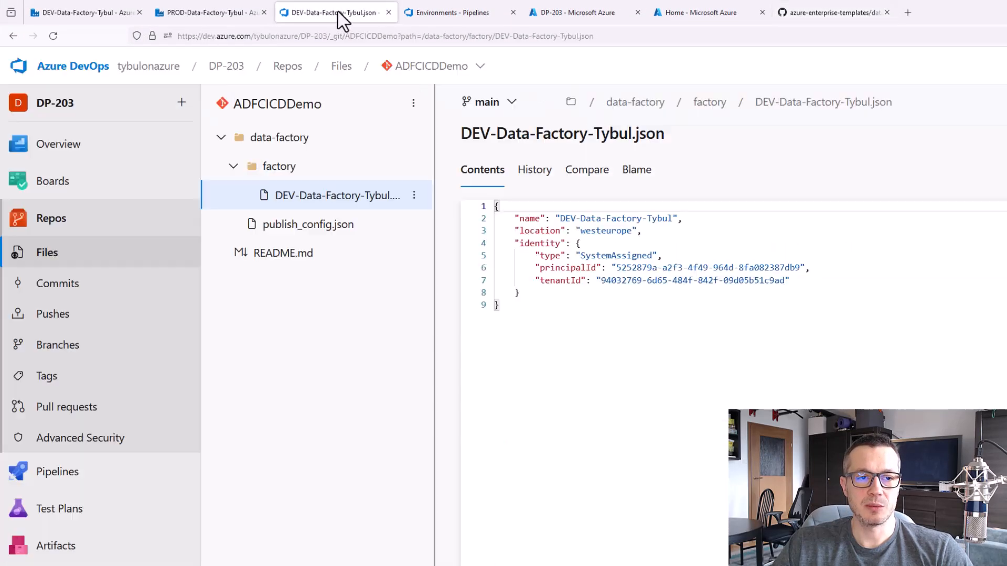
click(413, 109)
mouse_move(413, 196)
click(453, 198)
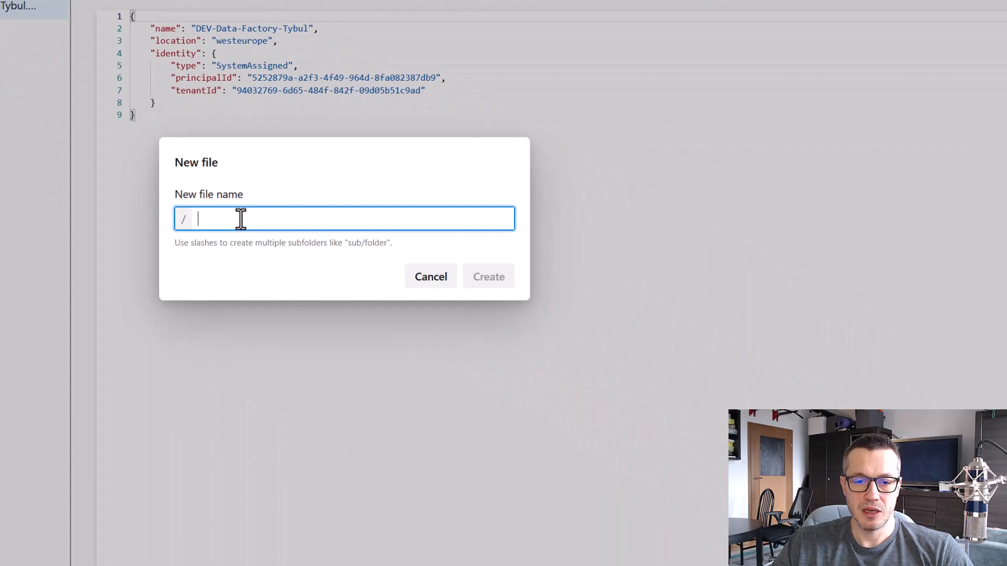
text(dev)
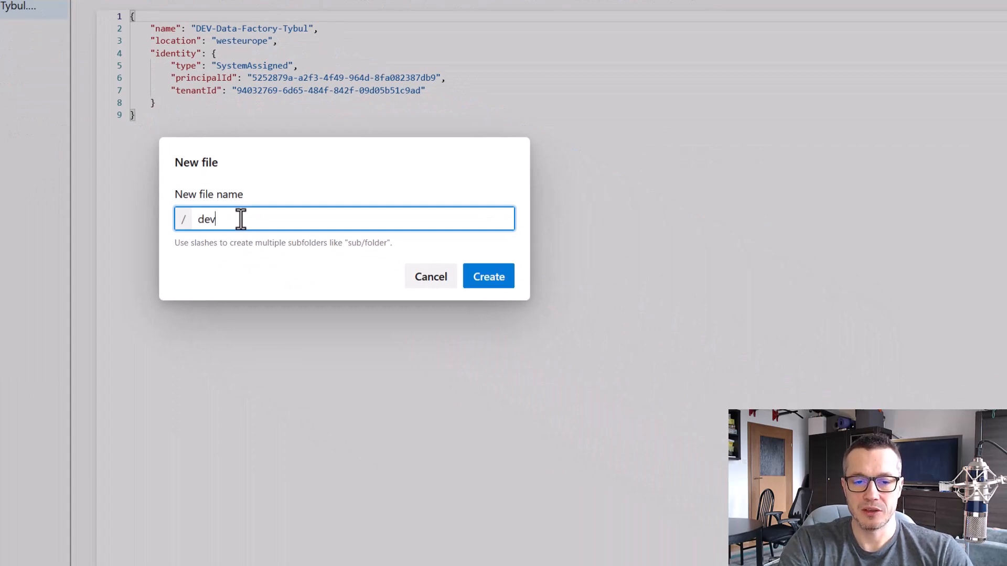
text(ops/package.json)
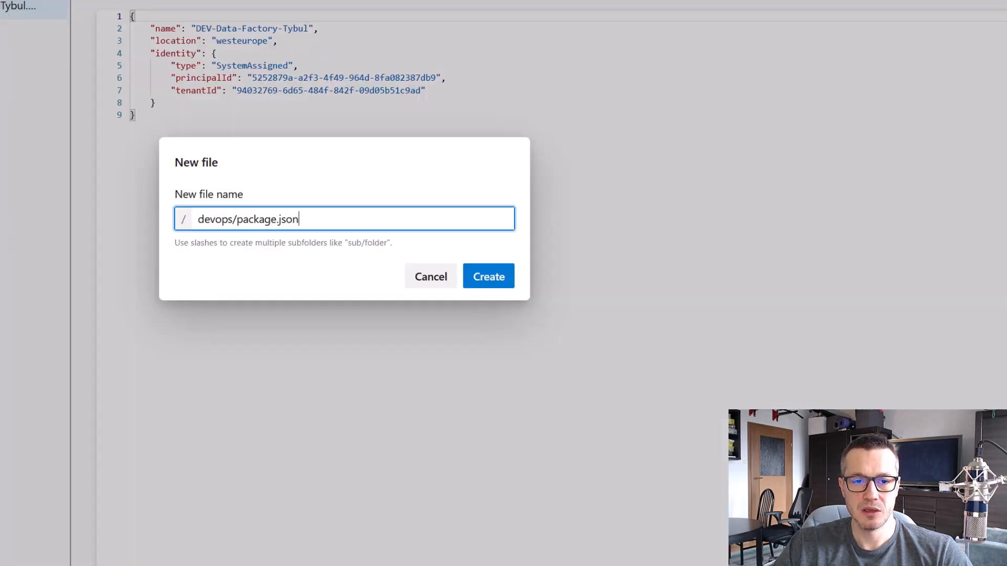
click(493, 280)
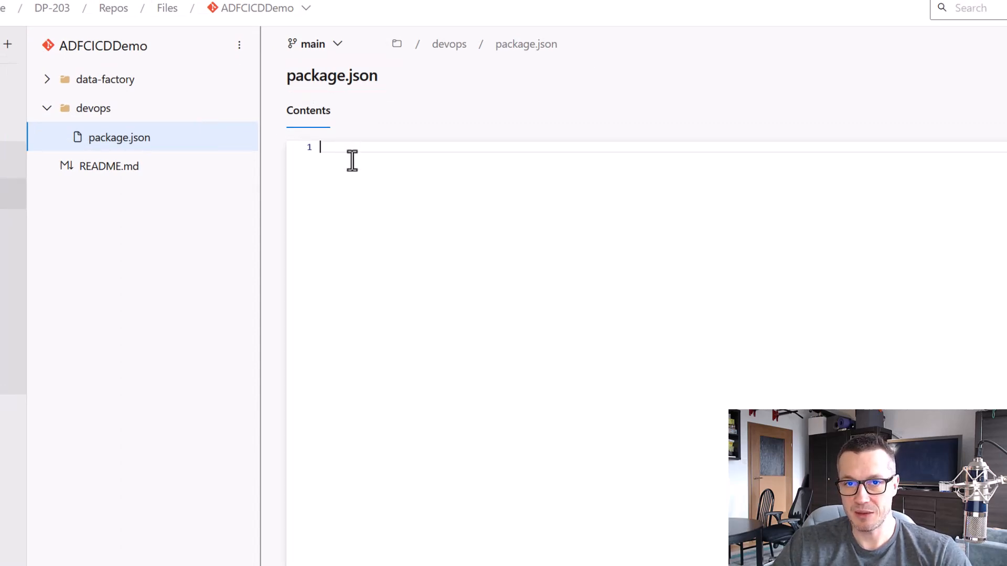
Copy the package.json code from the GitHub instructions and paste it into the new devops/package.json file in Azure DevOps
key(ctrl+Tab)
click(1006, 235)
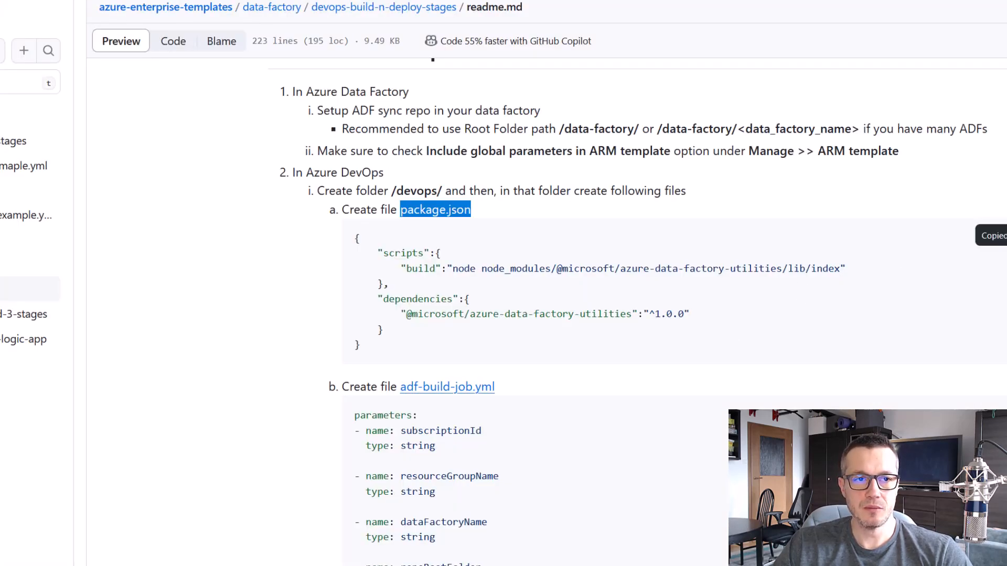
key(ctrl+Tab)
right_click(449, 215)
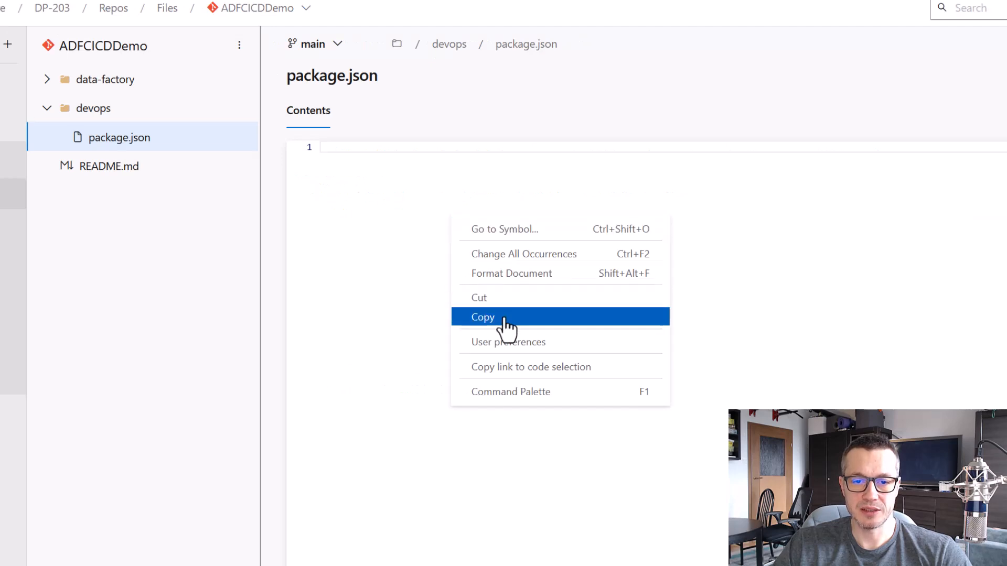
click(375, 209)
key(ctrl+v)
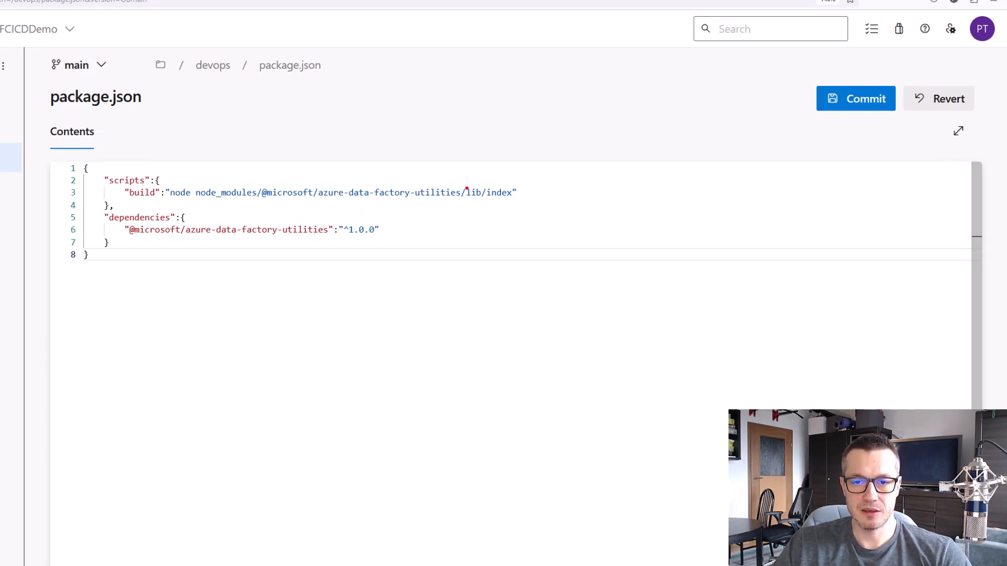
drag(314, 179, 465, 209)
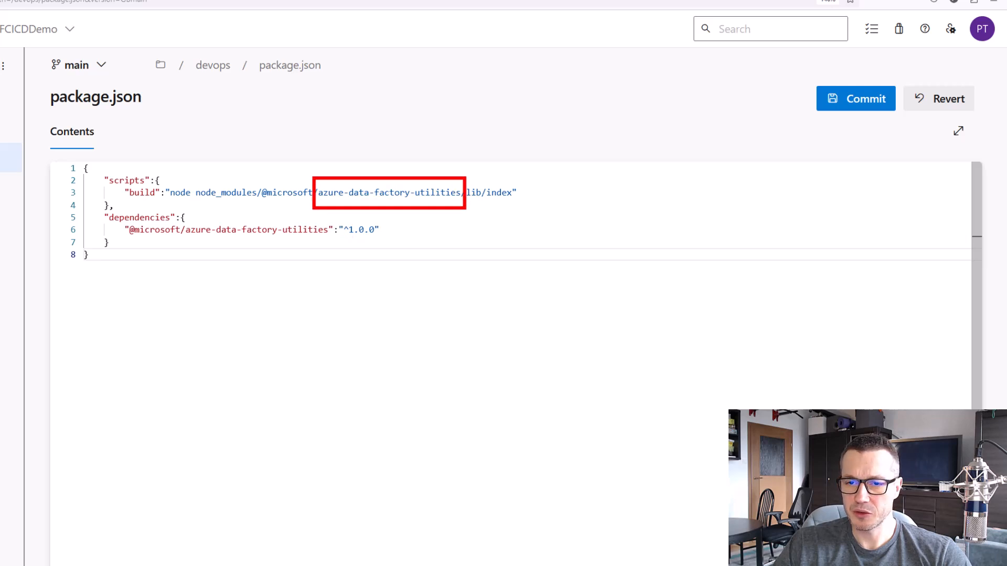
key(Escape)
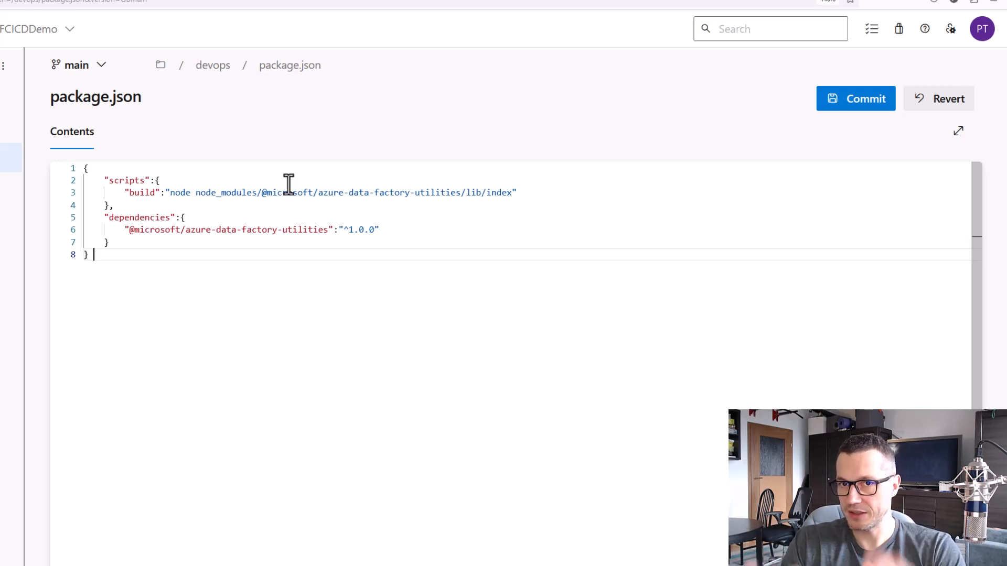
Return to the GitHub instructions and examine the parameters, variables and task steps listed for adf-build-job.yml
click(499, 0)
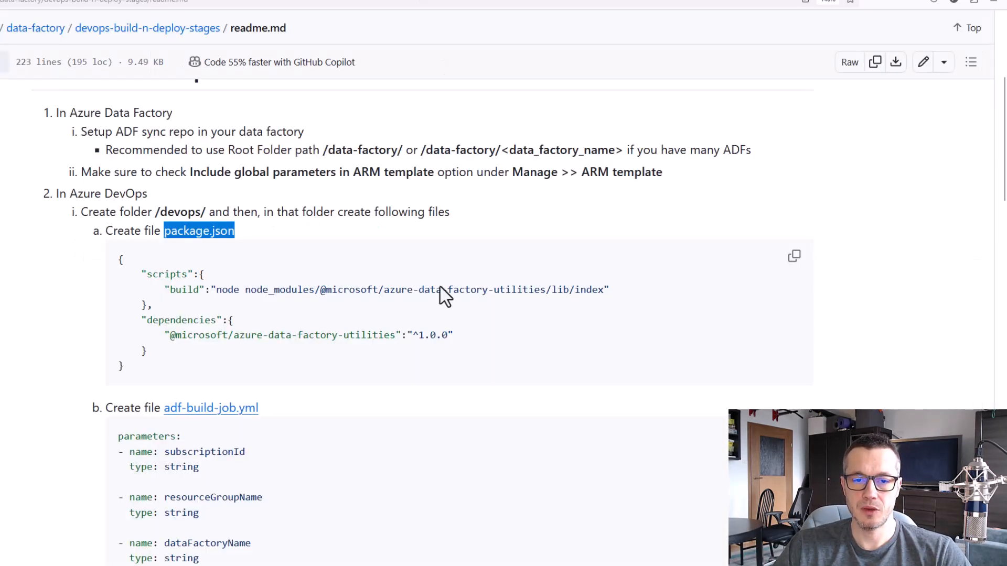
scroll(436, 288, down, 3)
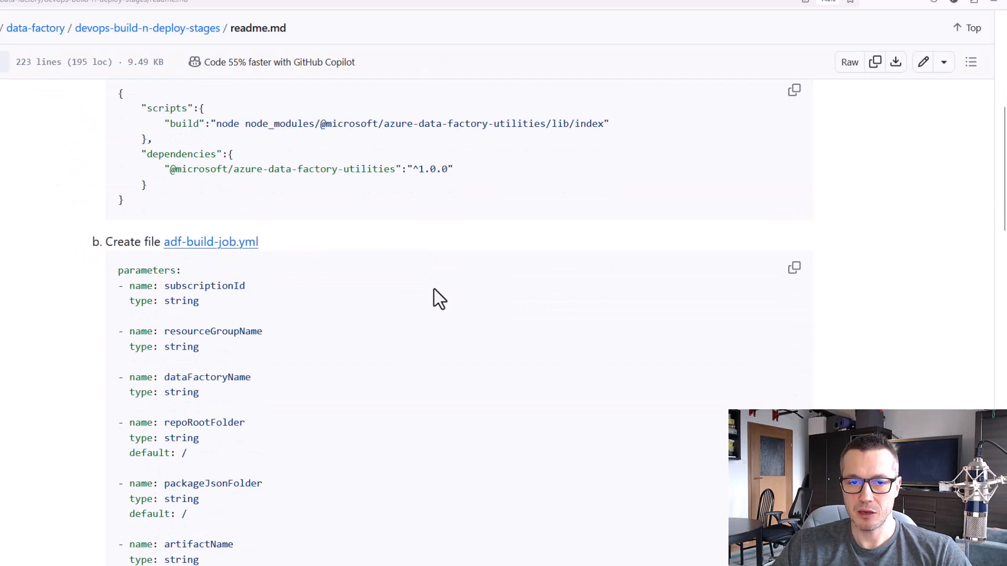
scroll(434, 290, down, 2)
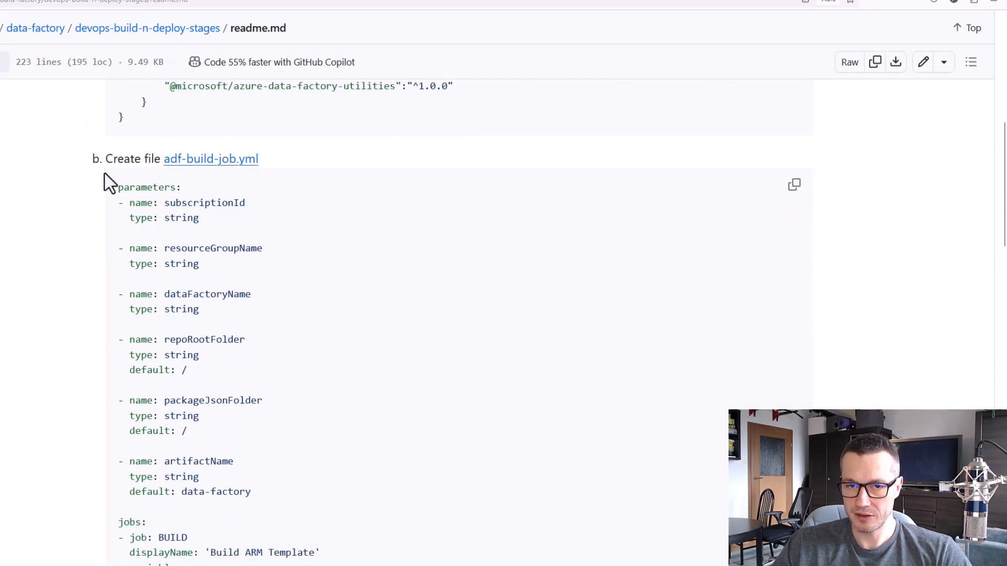
drag(158, 141, 267, 168)
key(Escape)
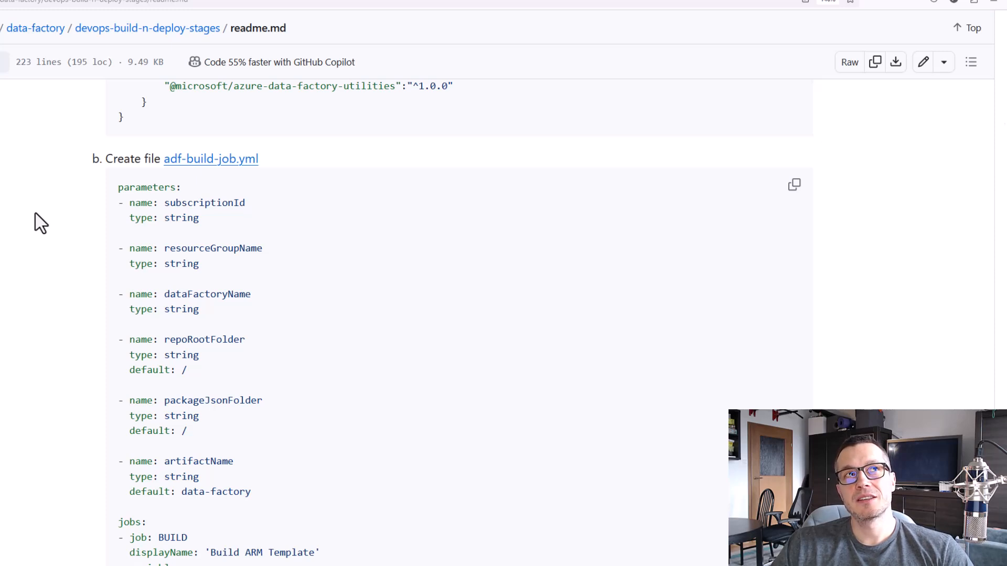
scroll(40, 231, down, 2)
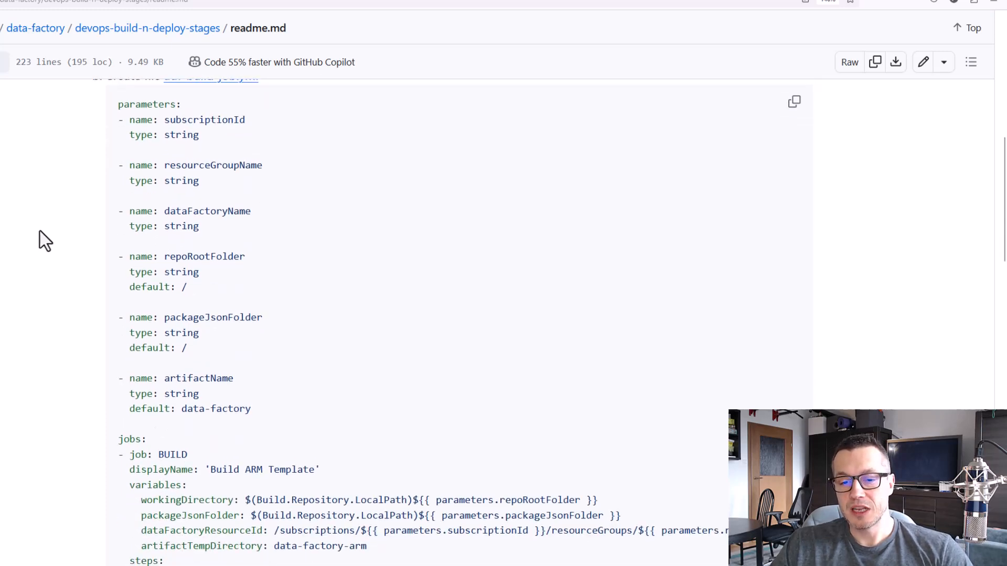
scroll(40, 231, down, 2)
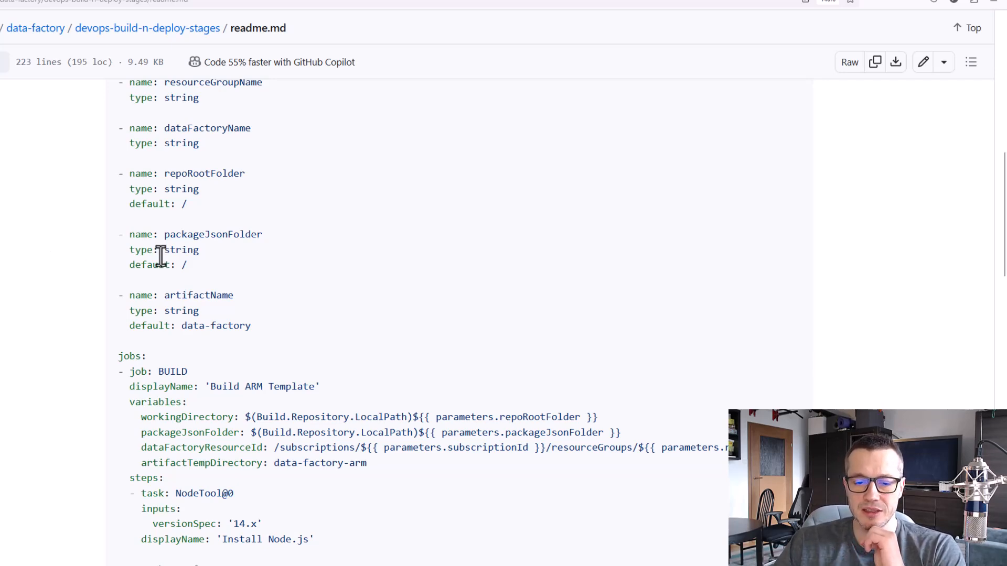
scroll(155, 253, down, 6)
scroll(154, 253, down, 2)
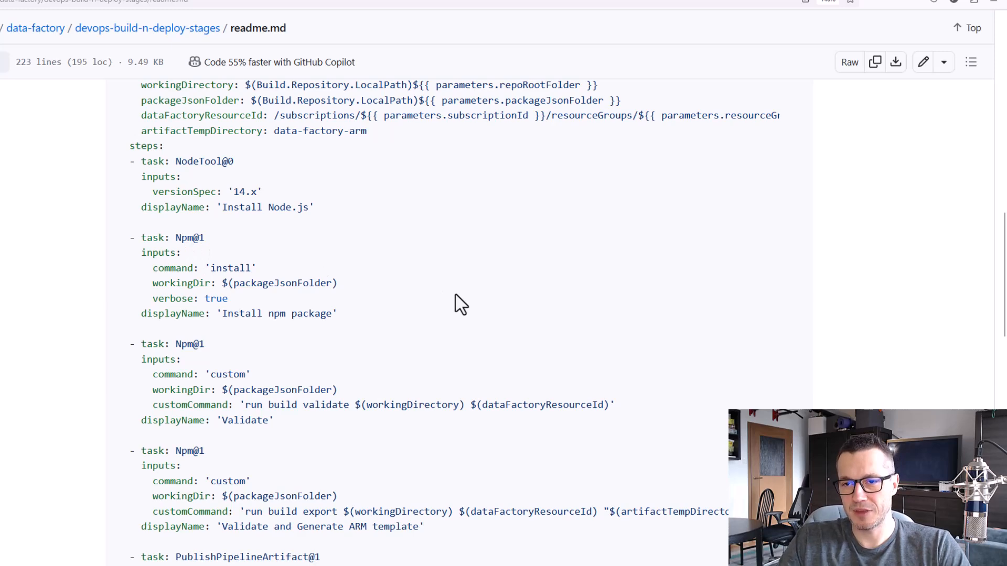
scroll(452, 341, up, 10)
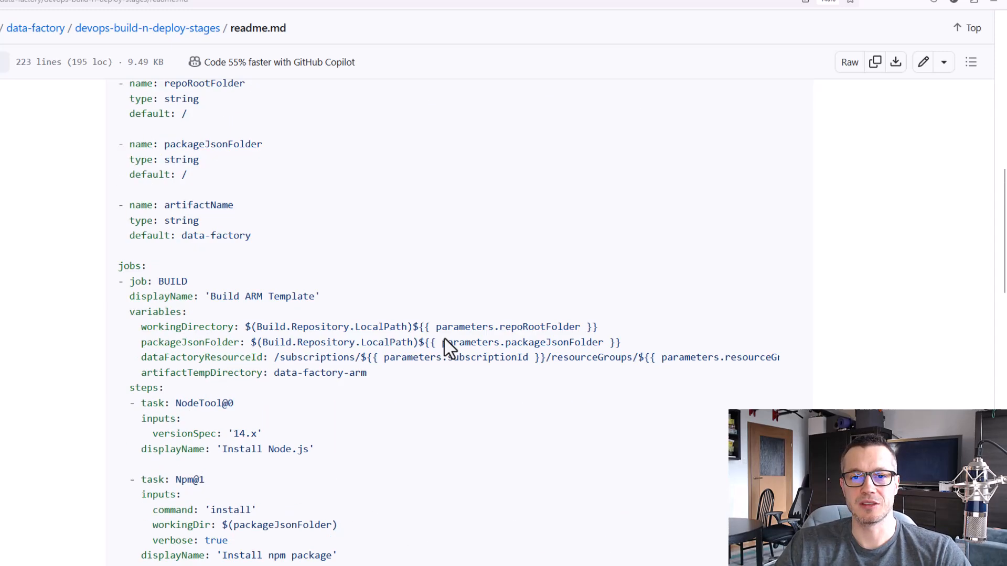
Copy the file name adf-build-job.yml from the GitHub instructions and switch back to the Azure DevOps repository
drag(283, 331, 162, 323)
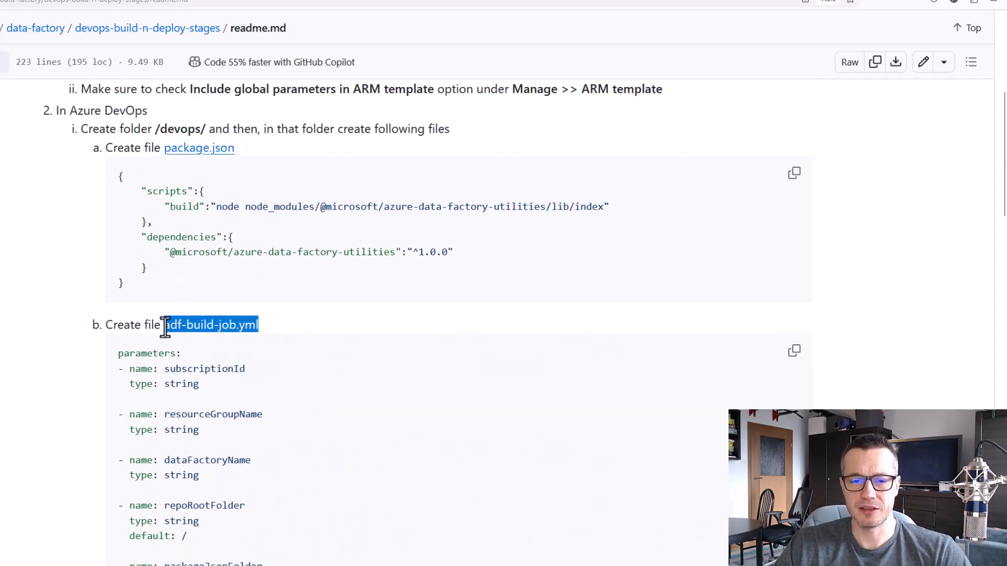
right_click(168, 328)
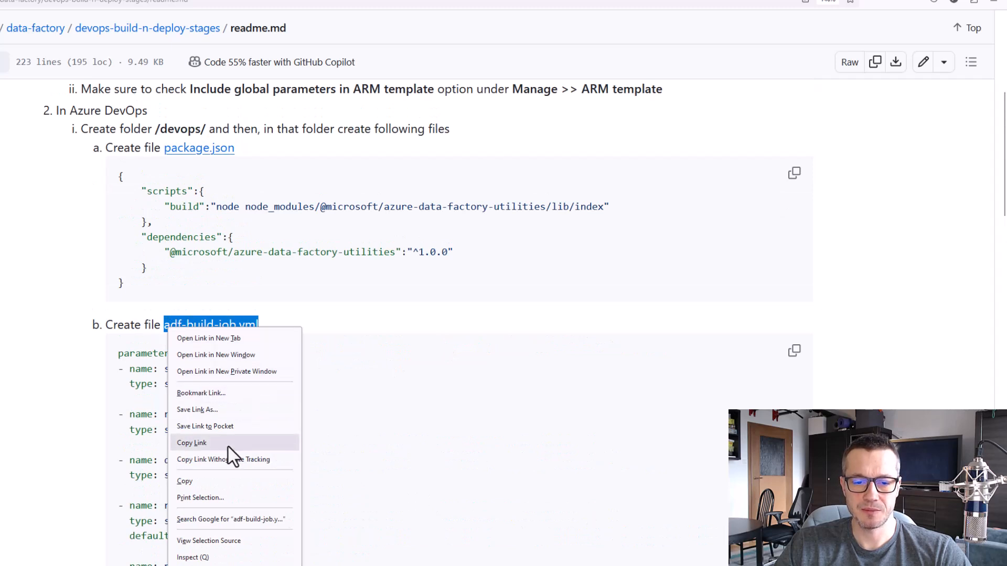
click(228, 480)
key(ctrl+Tab)
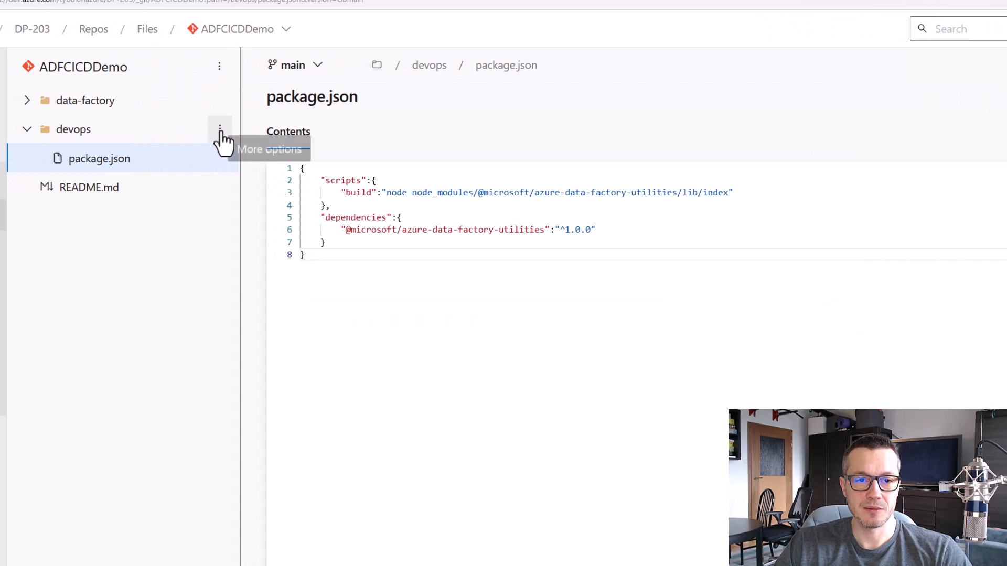
Keep the unsaved package.json changes and commit them to the main branch with the comment "Added package.json"
click(65, 131)
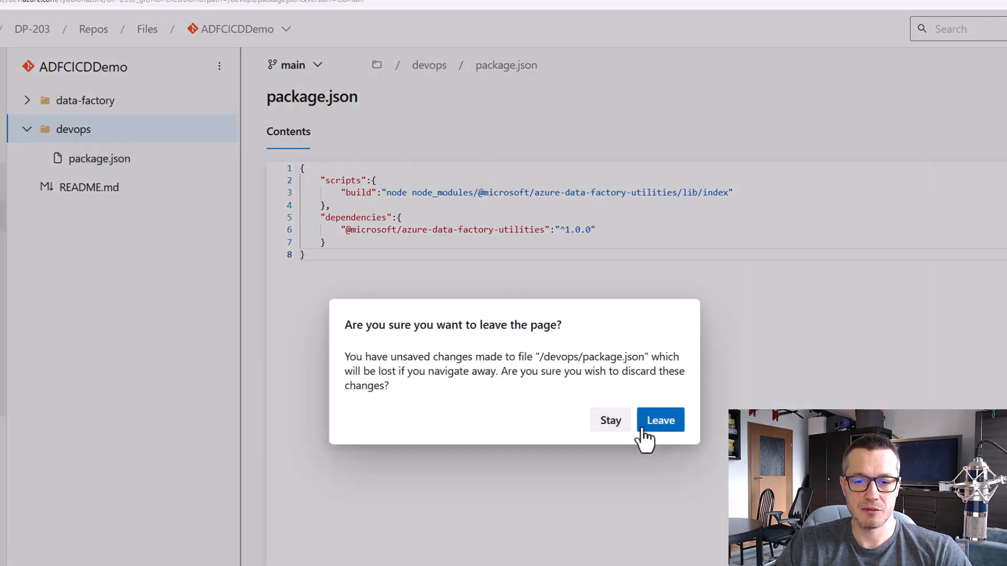
click(611, 426)
click(854, 98)
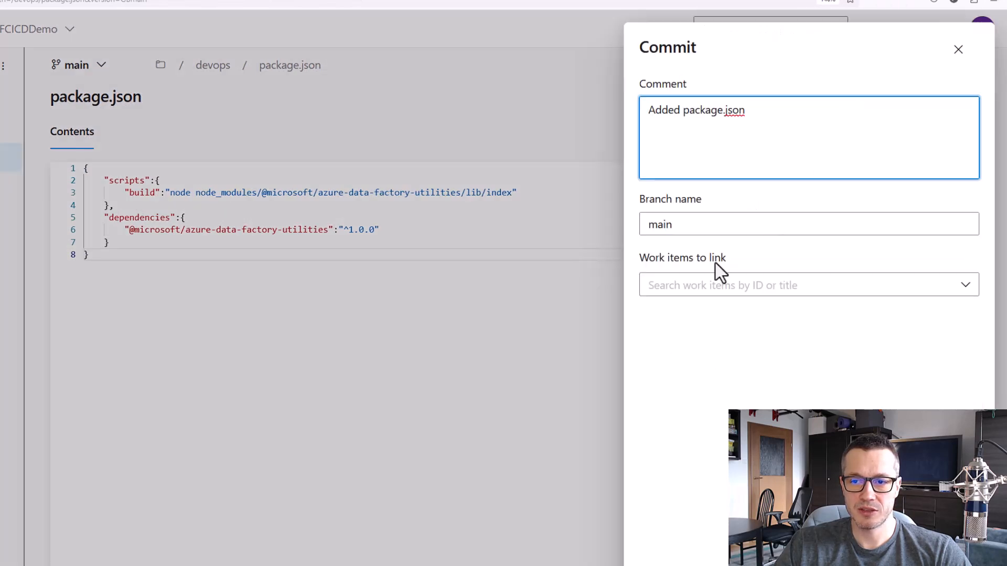
click(952, 543)
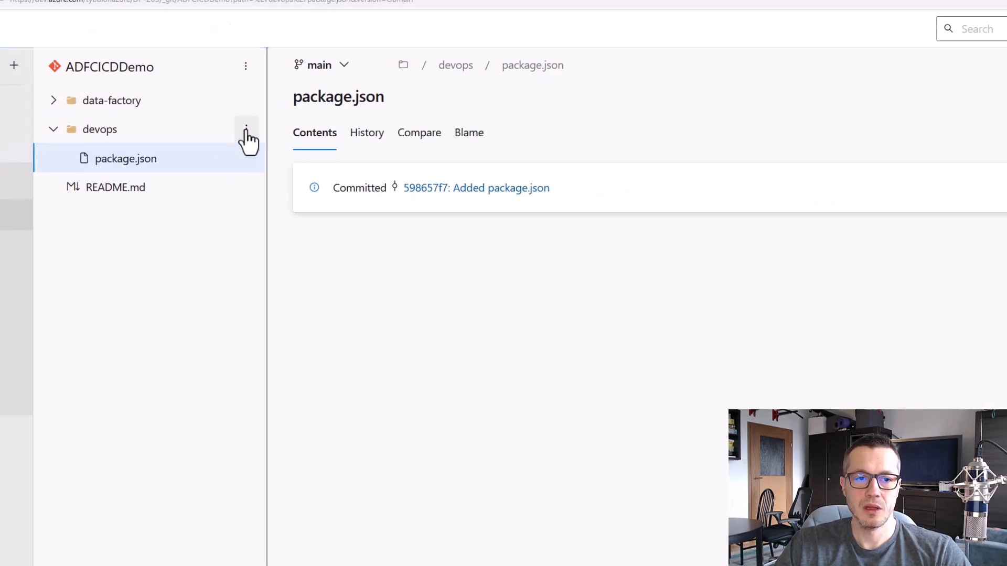
Create a new file named adf-build-job.yml in the devops folder, using the copied file name
click(246, 130)
mouse_move(249, 168)
click(291, 165)
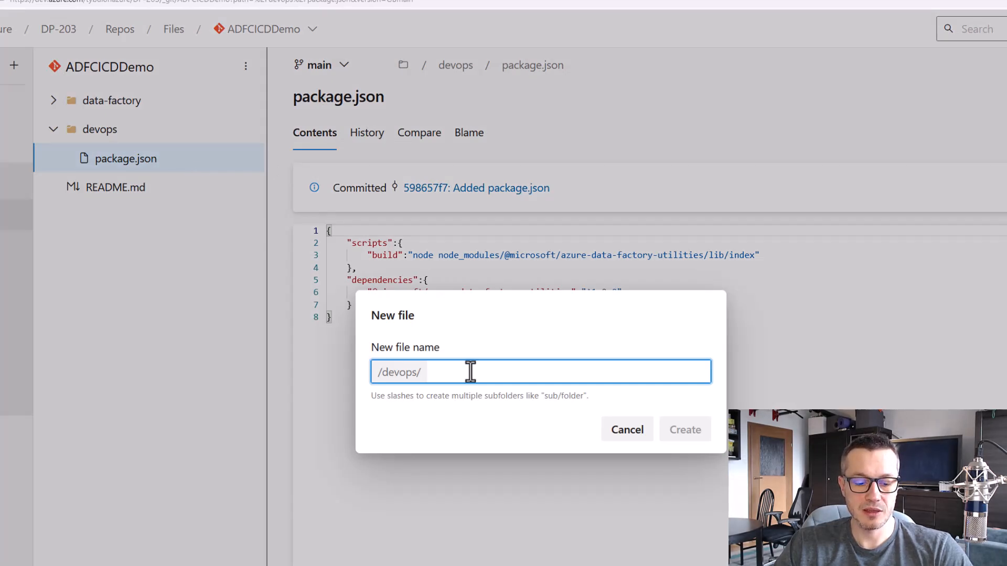
text(adf-build-job.yml)
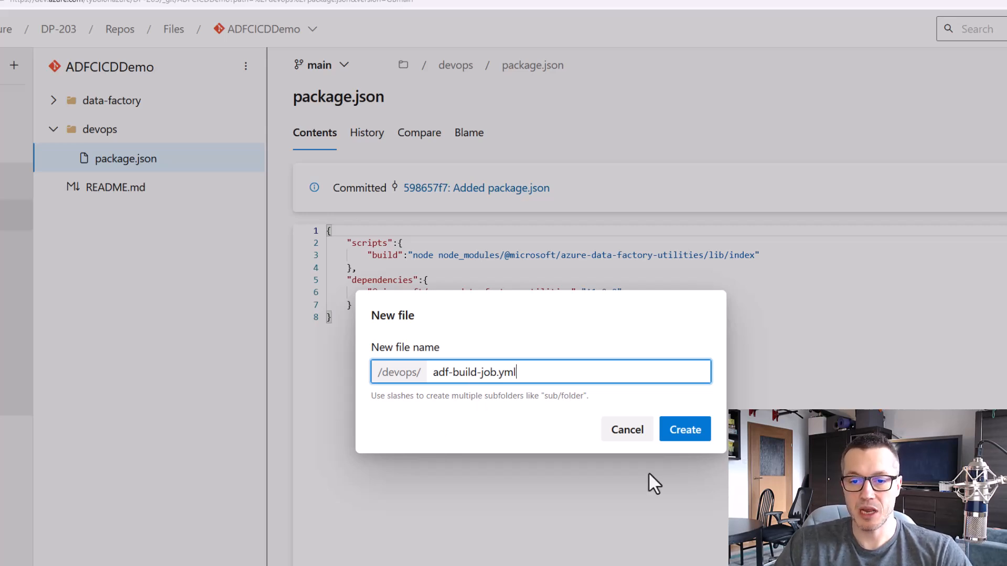
click(685, 439)
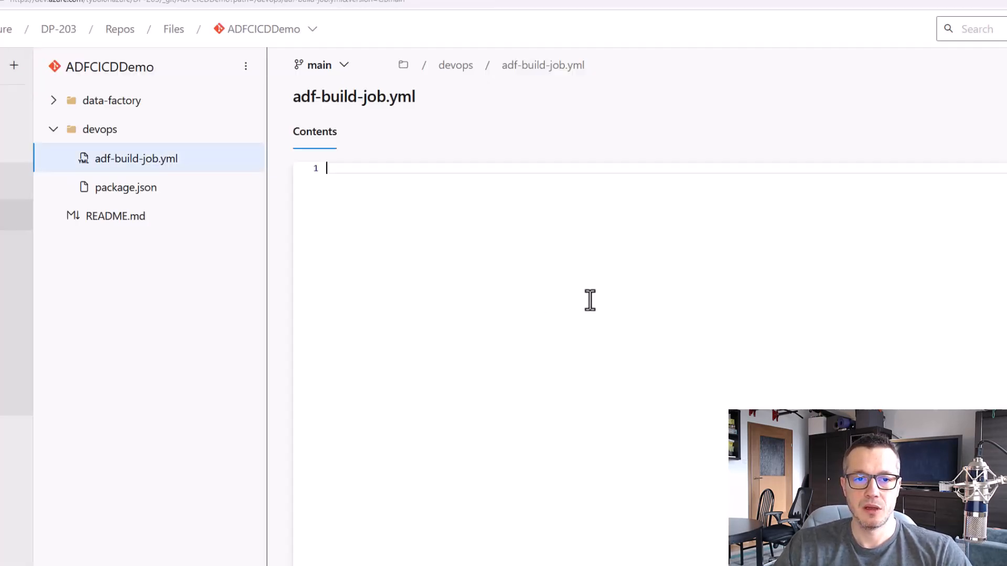
Copy the adf-build-job.yml code from the GitHub instructions and paste it into the new file in Azure DevOps
key(alt+Tab)
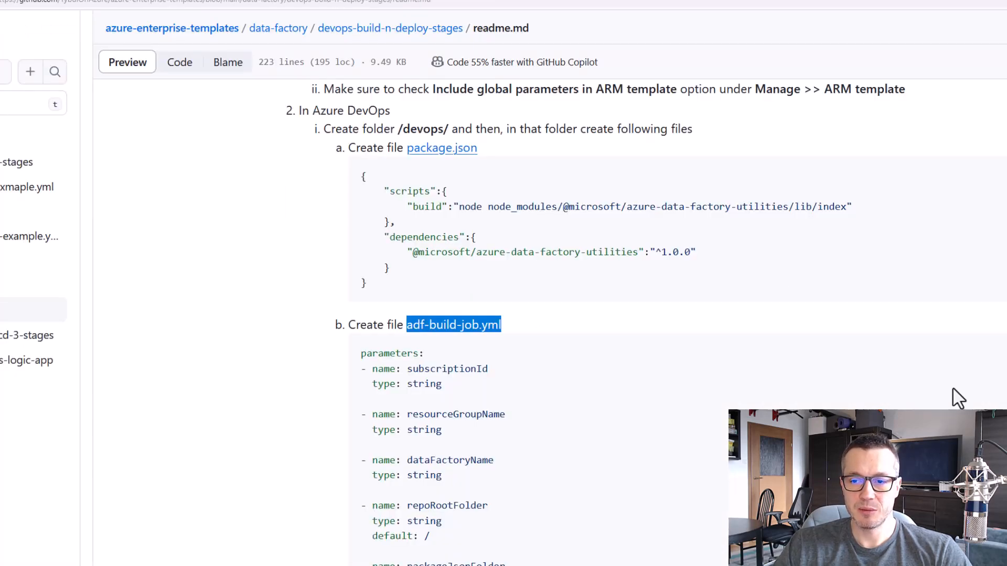
click(1002, 351)
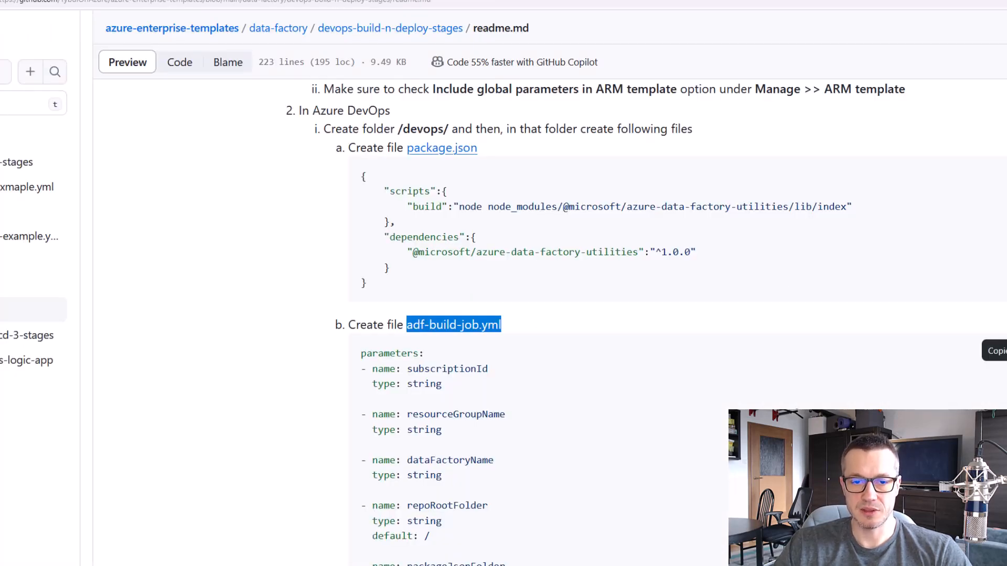
key(alt+Tab)
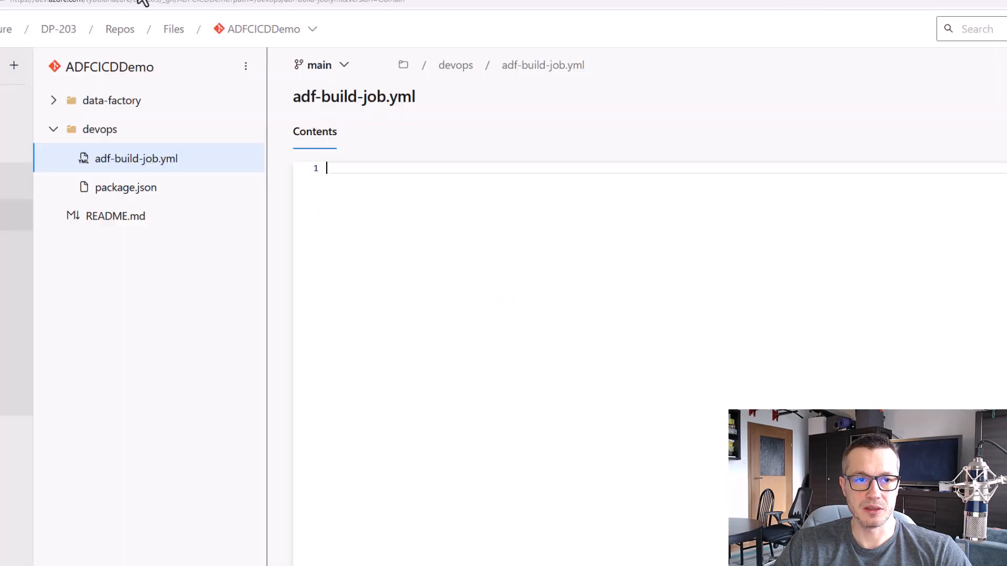
key(ctrl+v)
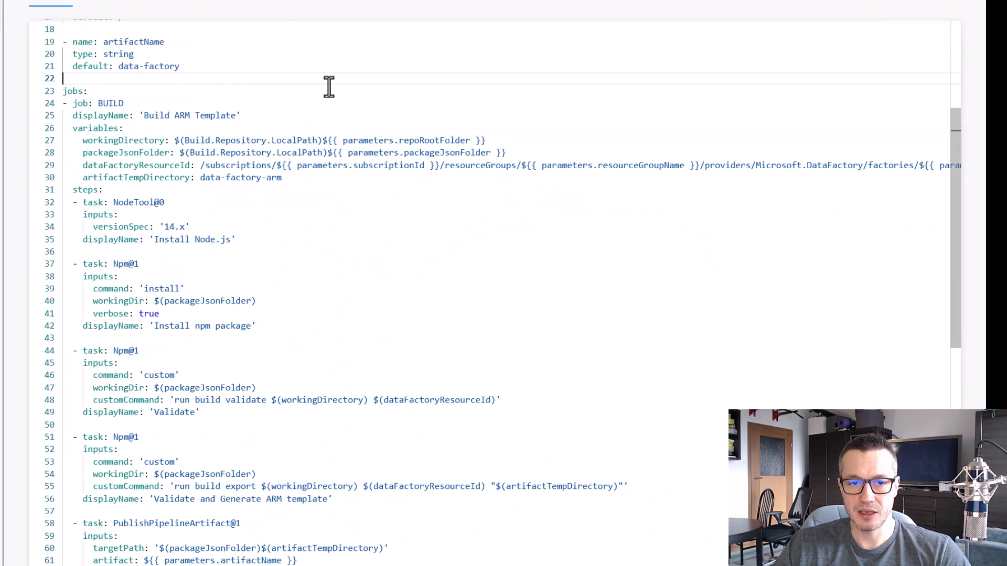
Review the pasted adf-build-job.yml: its parameters, the Node.js and npm install tasks, and the build validate and build export commands
scroll(327, 86, up, 5)
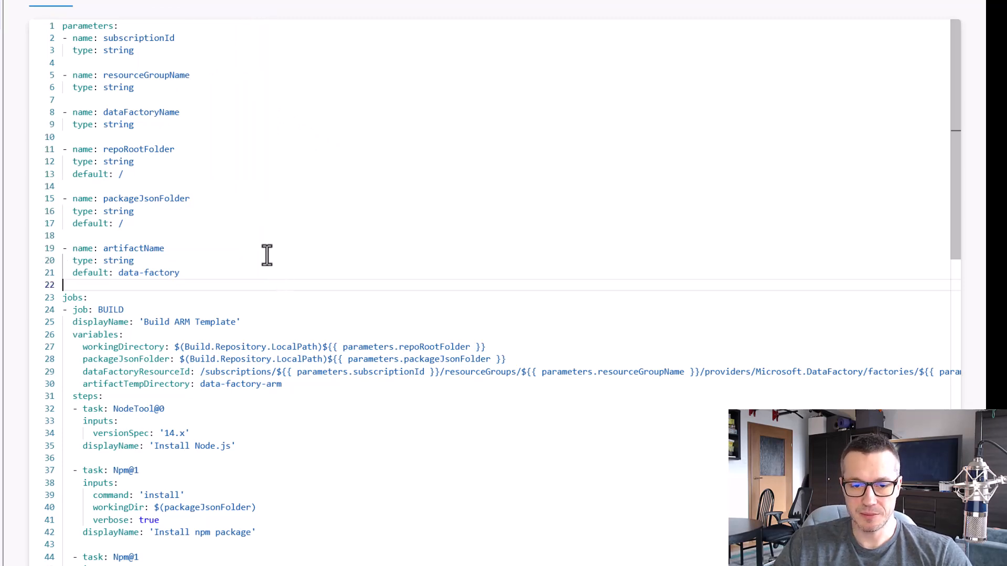
scroll(260, 240, down, 3)
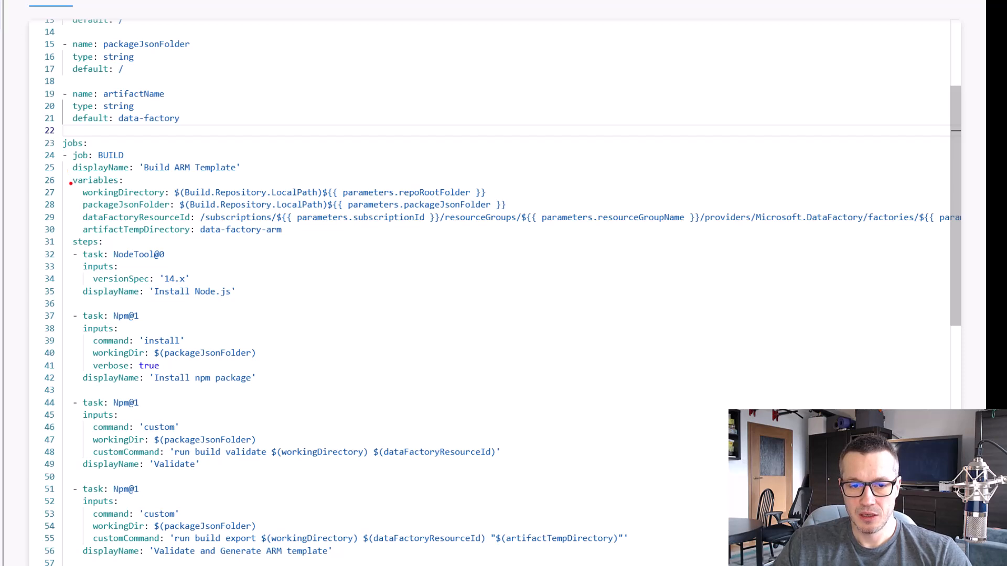
drag(139, 271, 245, 303)
key(Escape)
key(ctrl+2)
drag(73, 322, 270, 388)
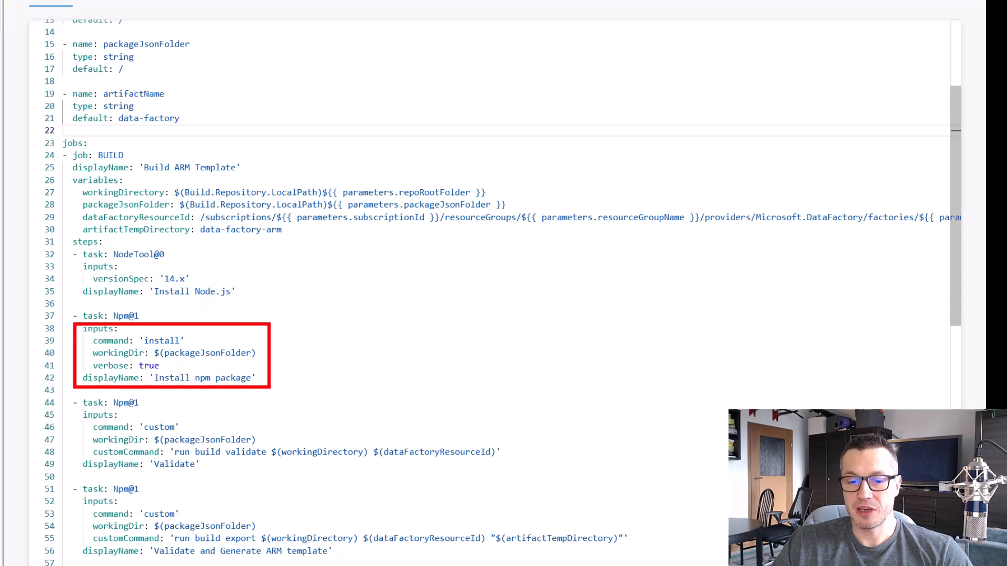
key(Escape)
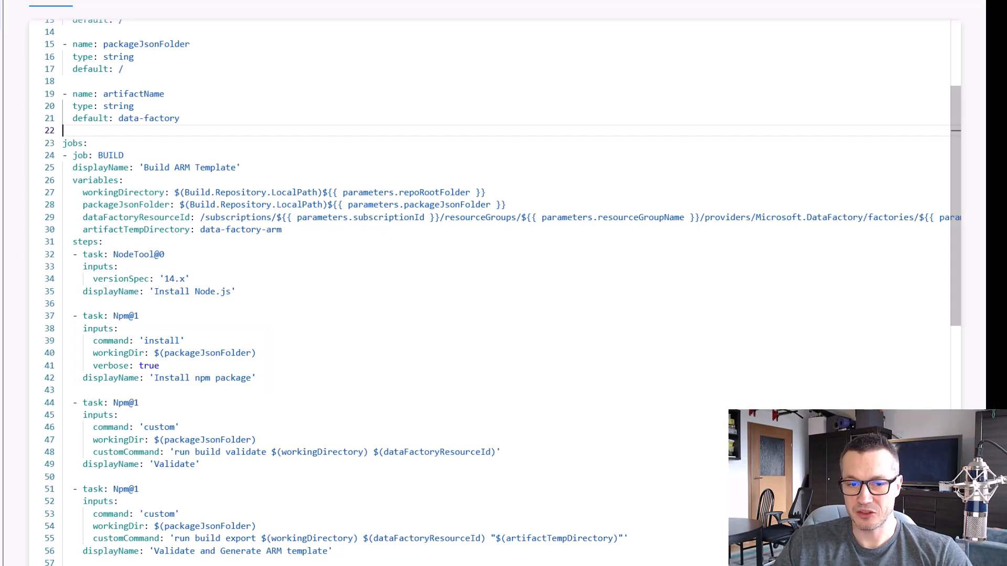
scroll(266, 353, down, 3)
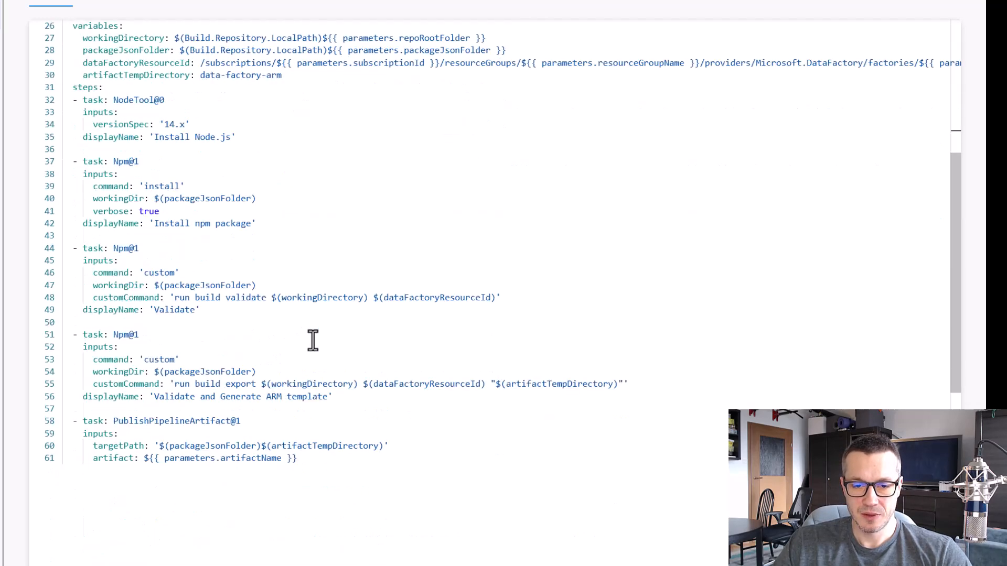
drag(166, 287, 274, 311)
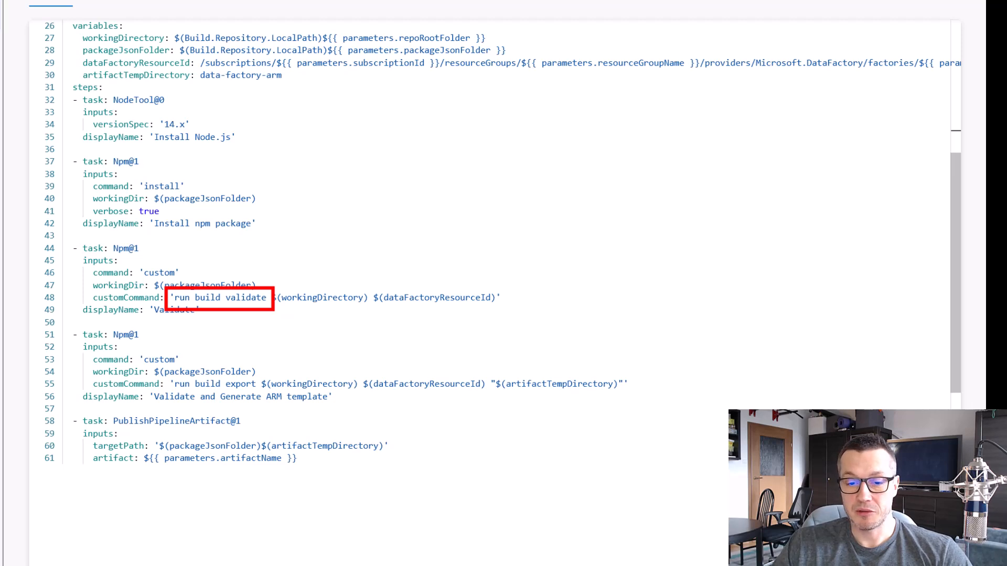
key(Escape)
key(ctrl+2)
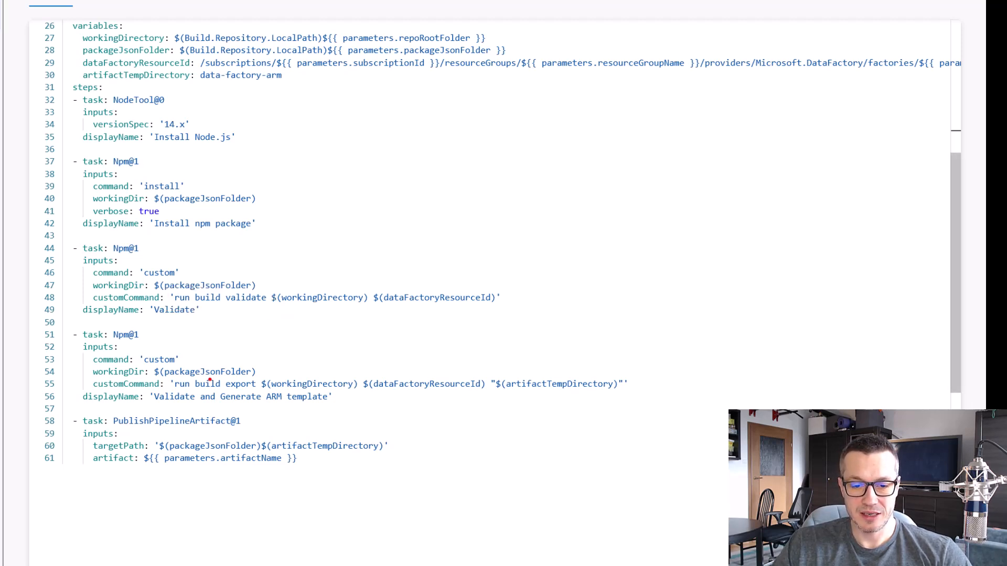
drag(192, 372, 264, 394)
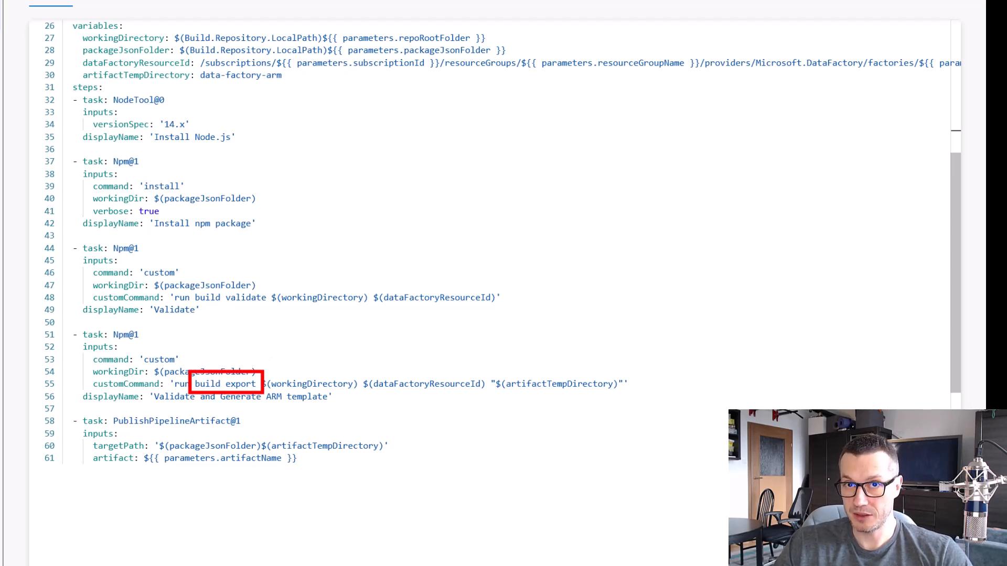
key(Escape)
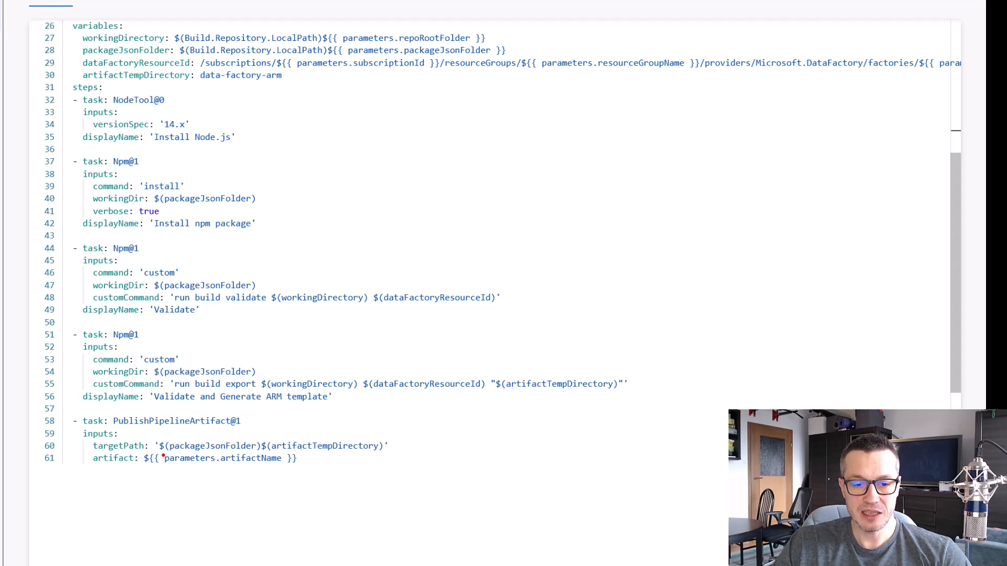
Review the PublishPipelineArtifact task and commit adf-build-job.yml to the main branch with the comment "Added adf-build-job.yml"
drag(84, 408, 414, 480)
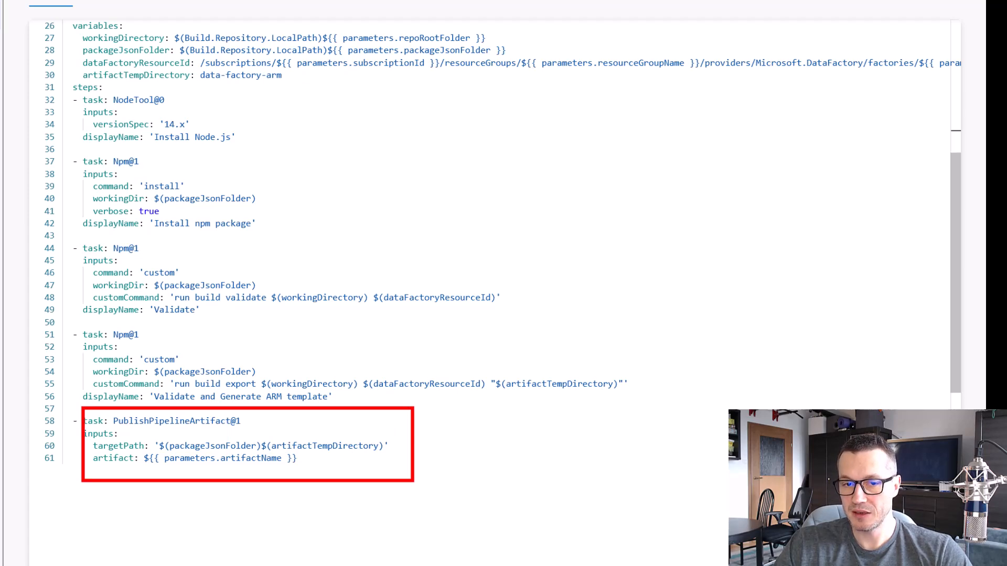
key(Escape)
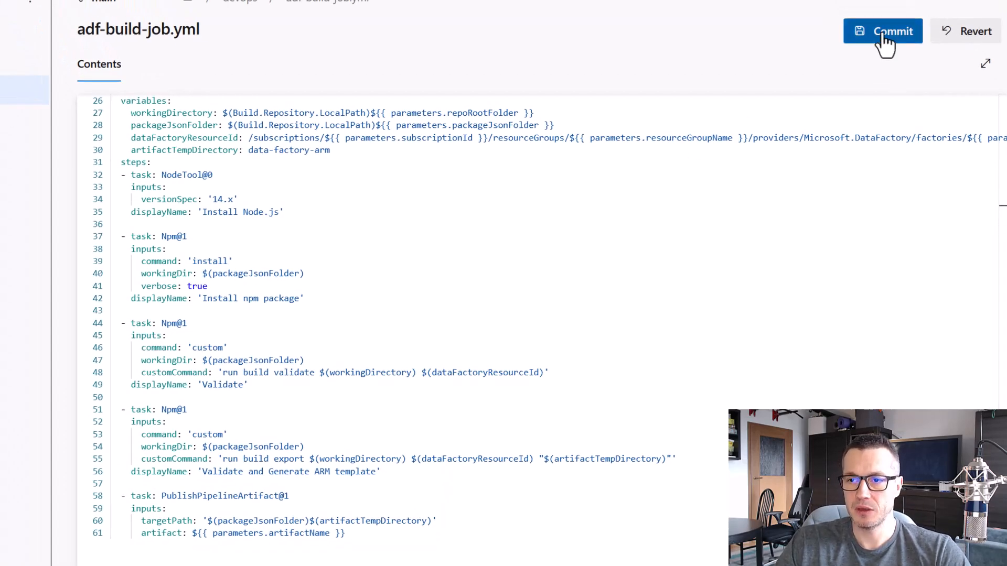
click(880, 26)
key(ctrl+Return)
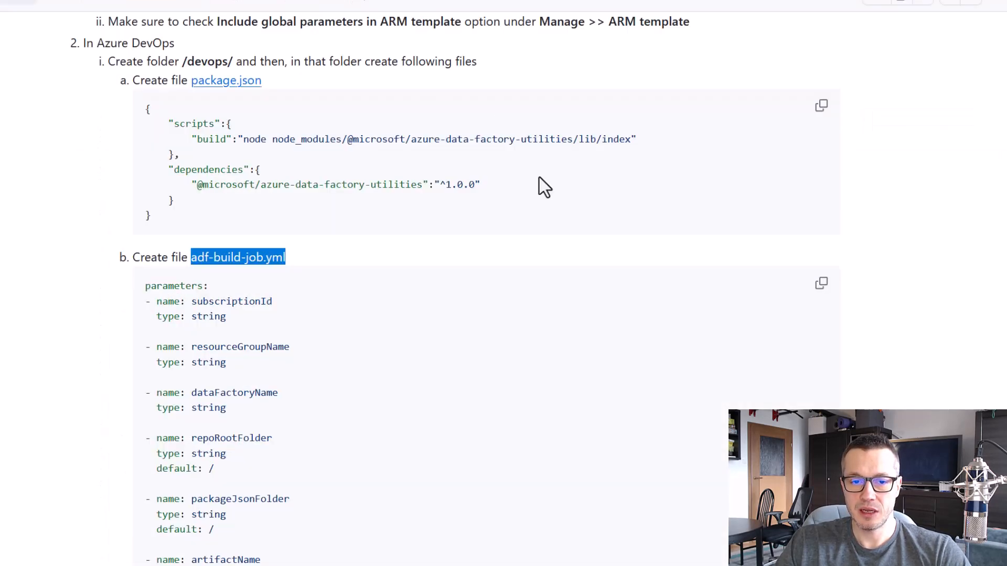
Copy the pipeline file name adf-azure-pipelines.yml from the GitHub readme instructions
scroll(692, 243, down, 15)
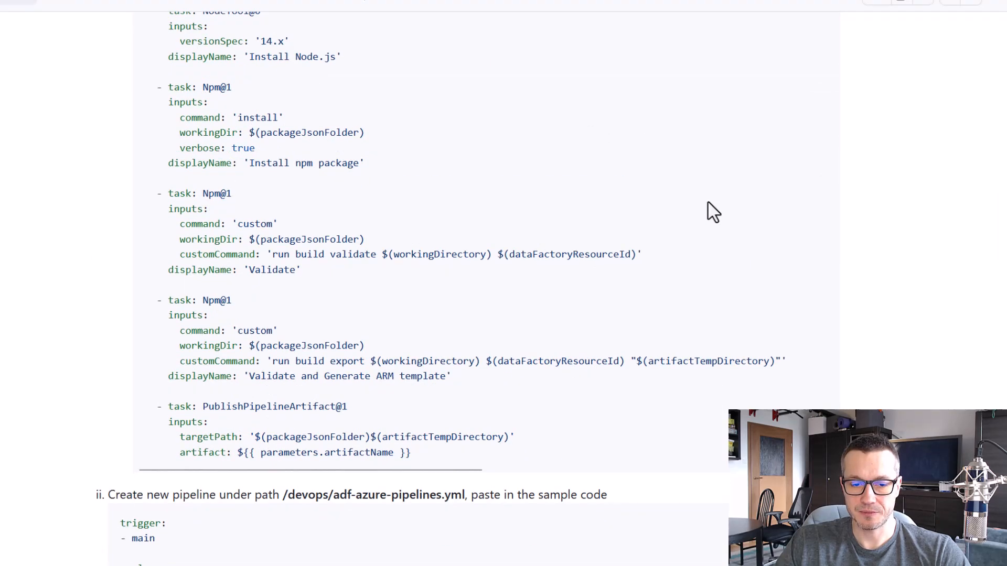
scroll(713, 212, down, 2)
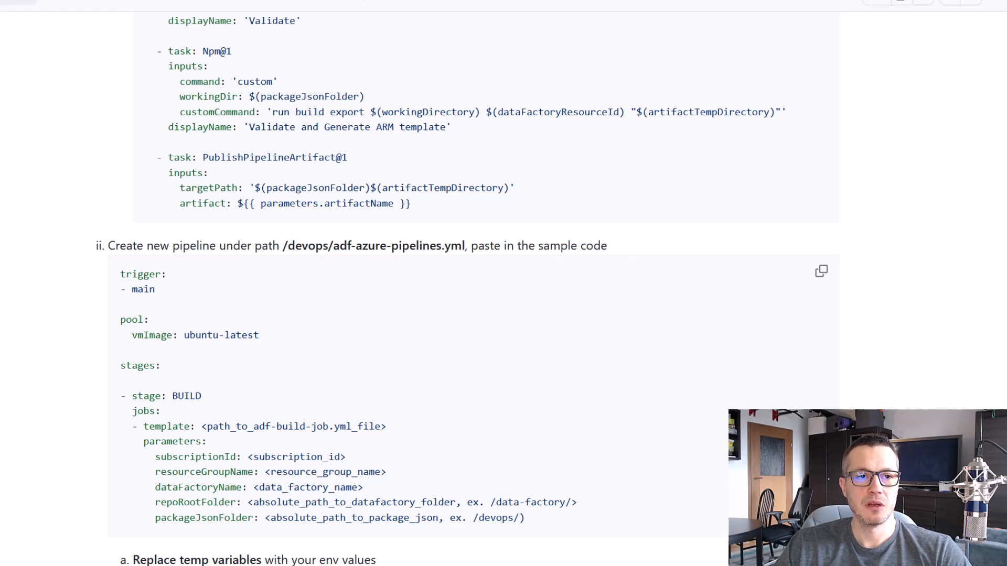
key(ctrl+Tab)
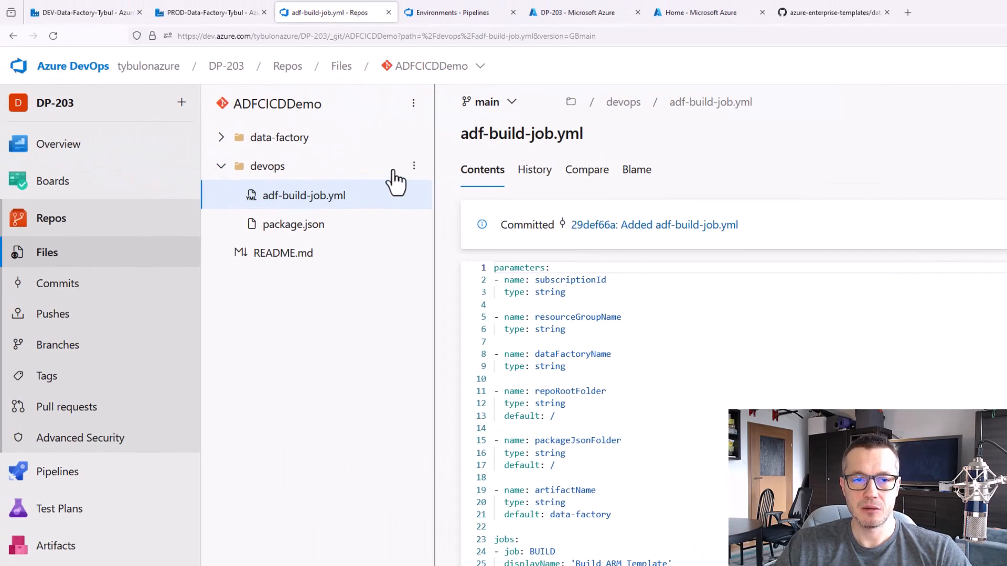
click(821, 13)
drag(846, 350, 715, 351)
key(ctrl+c)
right_click(723, 360)
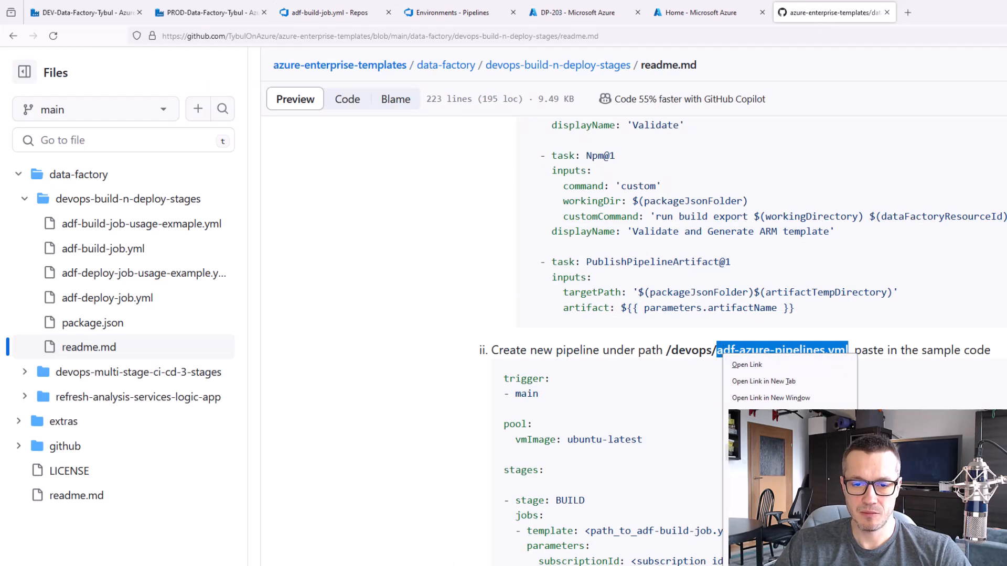
click(747, 474)
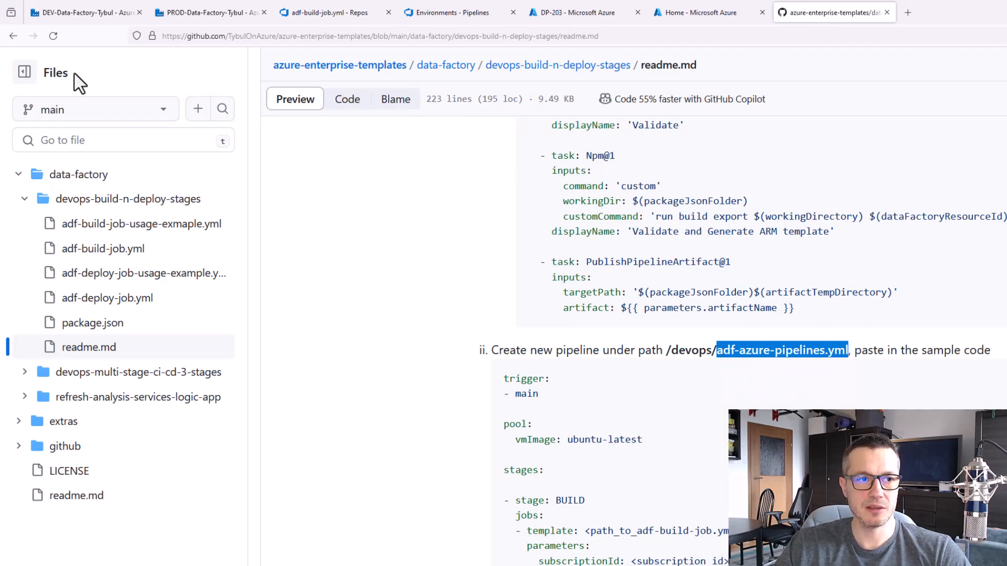
Create a new file named adf-azure-pipelines.yml in the devops folder of the Azure DevOps repository
click(335, 12)
click(414, 166)
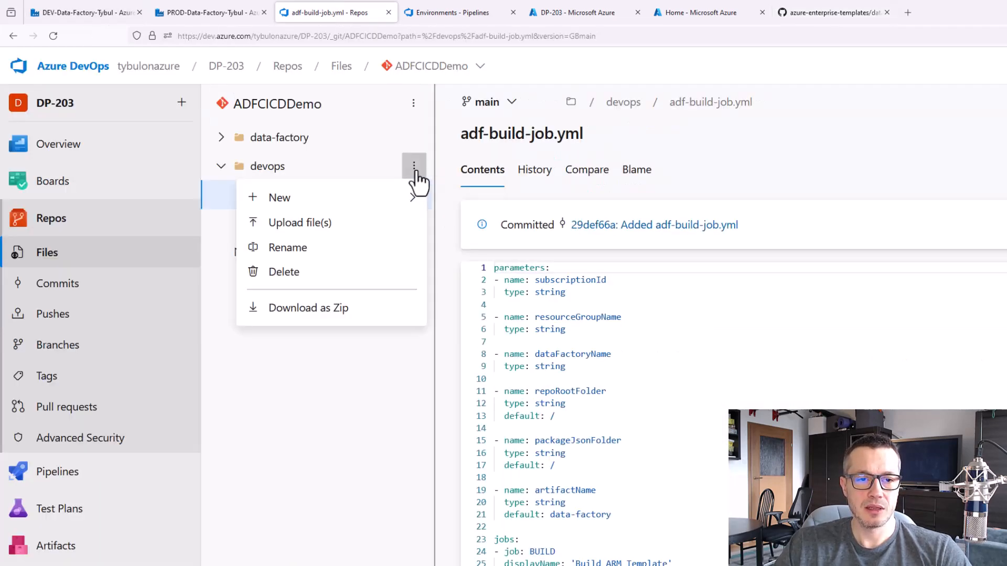
mouse_move(399, 207)
click(463, 202)
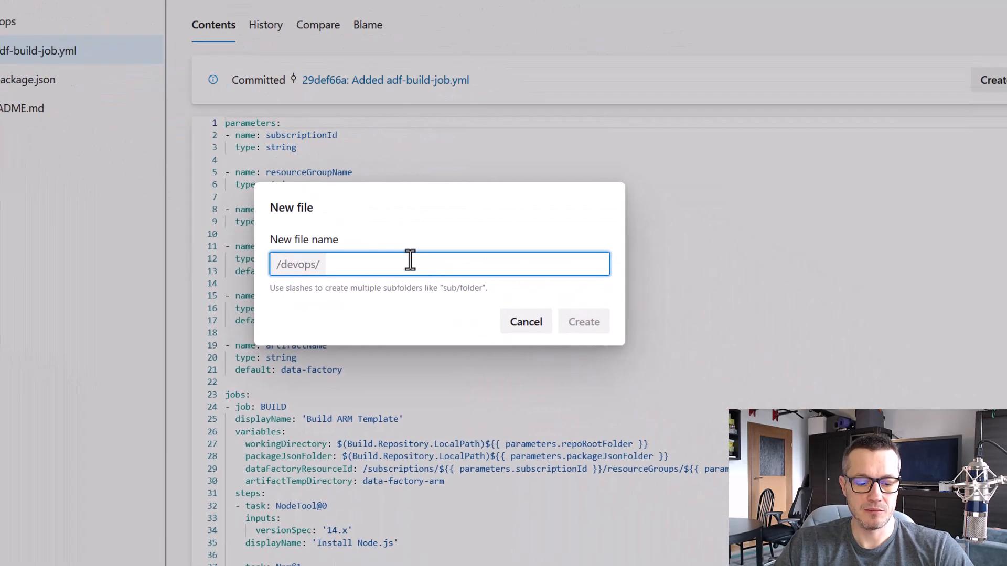
key(ctrl+v)
click(564, 323)
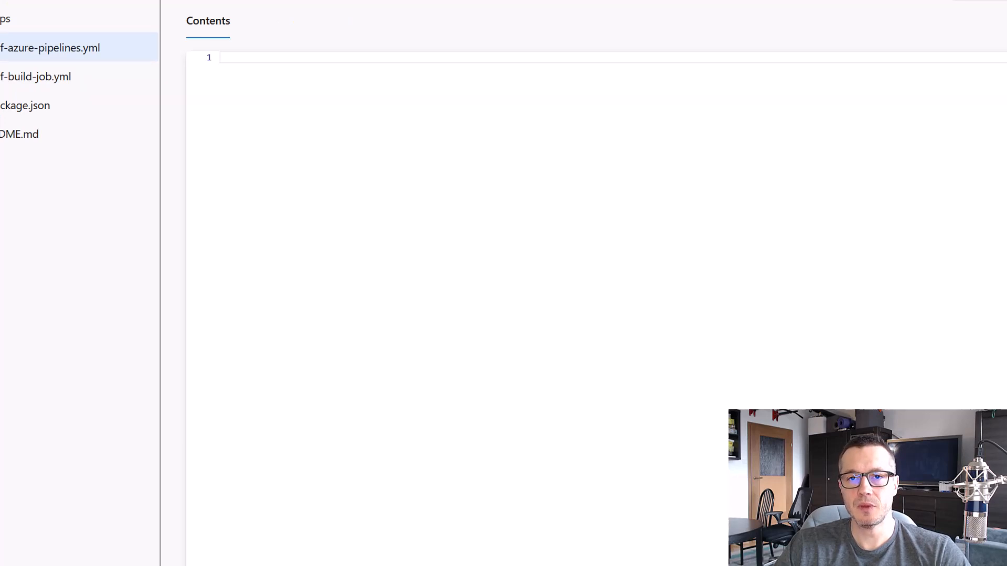
Copy the sample pipeline code from the GitHub instructions and paste it into adf-azure-pipelines.yml in Azure DevOps
key(alt+Tab)
click(931, 234)
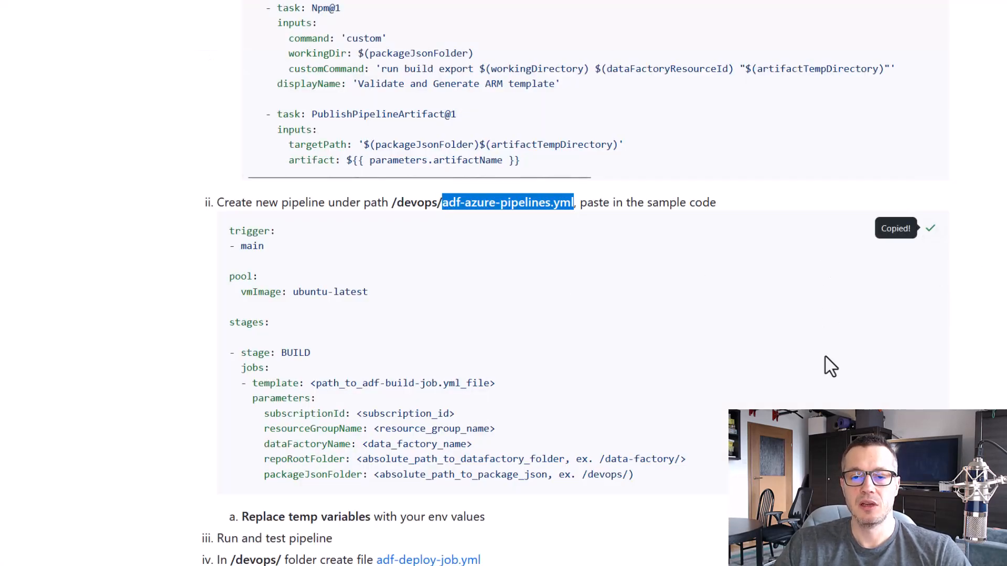
key(alt+Tab)
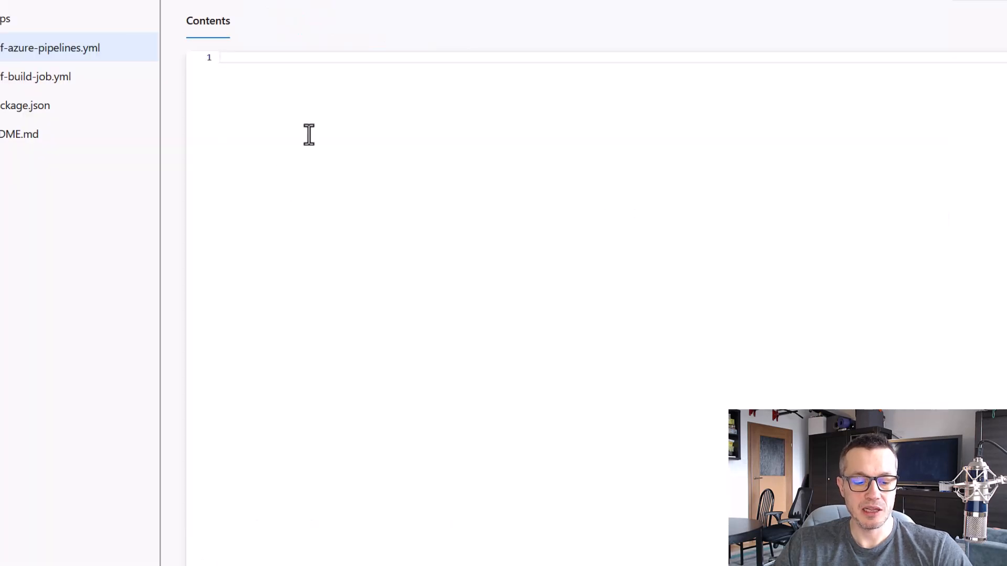
key(ctrl+v)
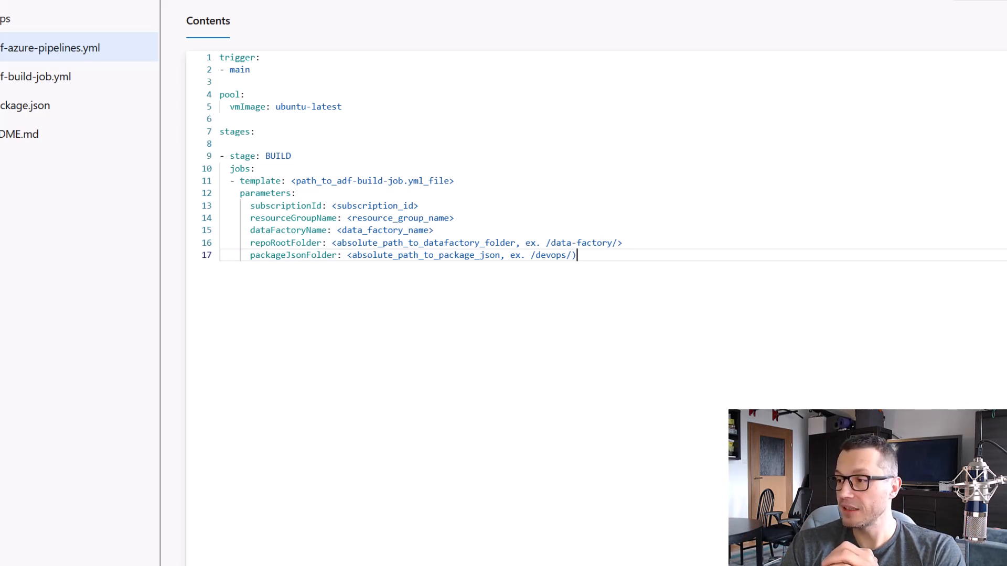
click(537, 190)
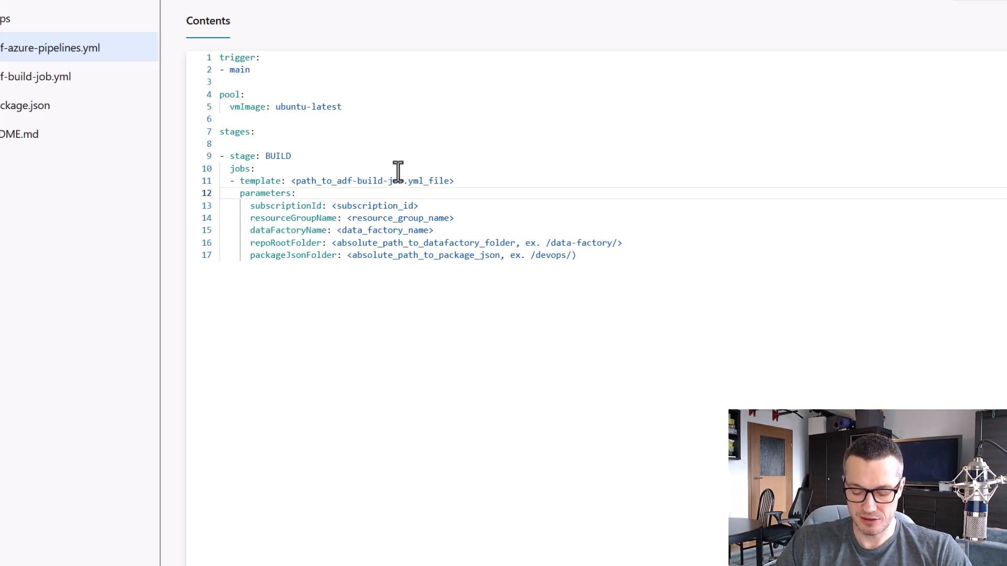
Check the readme instruction on replacing the temp variables, and compare the template path placeholder with the files in the devops folder
key(ctrl+Tab)
scroll(652, 359, down, 3)
drag(209, 337, 513, 365)
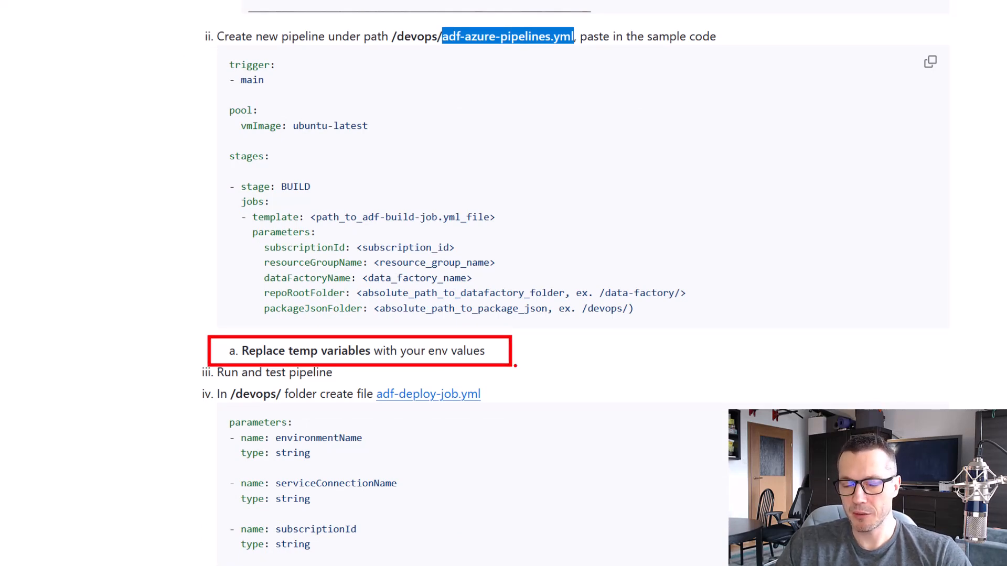
key(Escape)
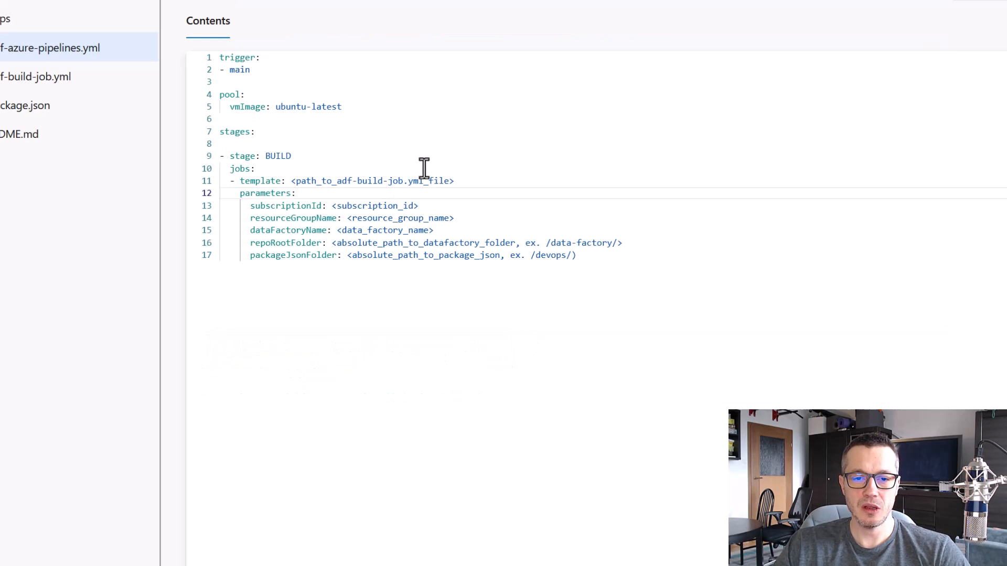
click(426, 157)
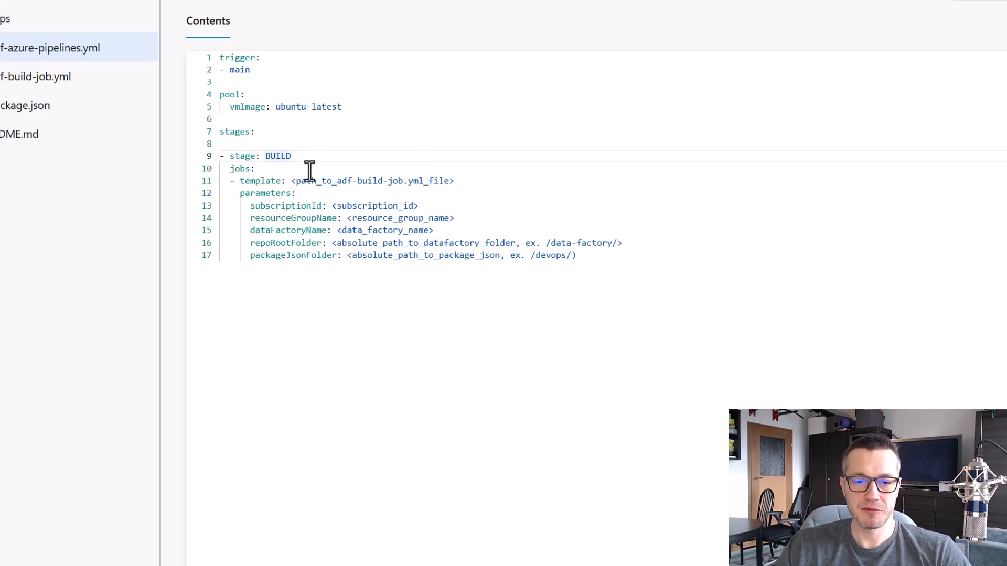
key(ctrl+2)
drag(287, 174, 468, 189)
drag(562, 268, 564, 269)
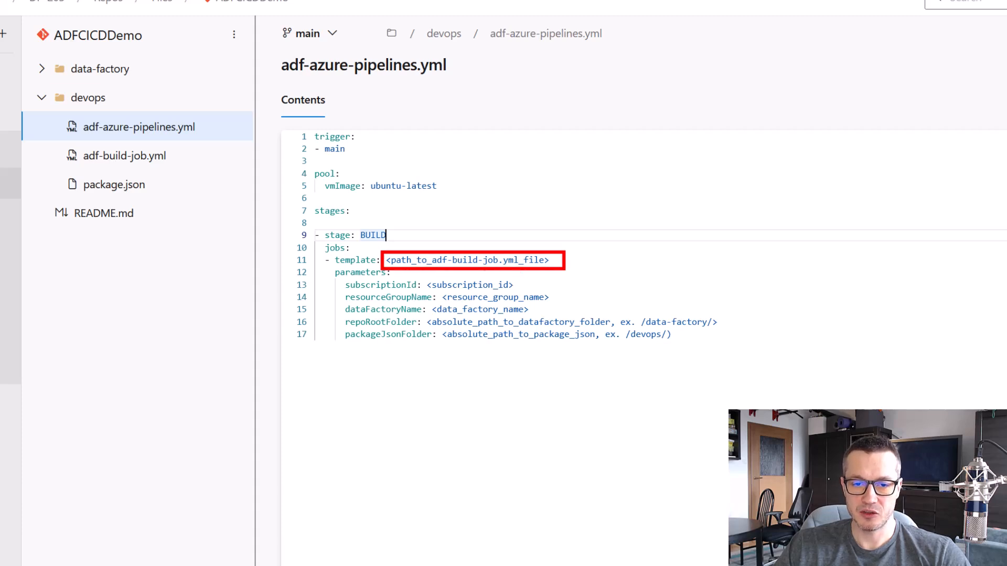
mouse_move(49, 141)
mouse_down()
mouse_move(108, 168)
mouse_move(202, 158)
mouse_up()
key(e)
key(Escape)
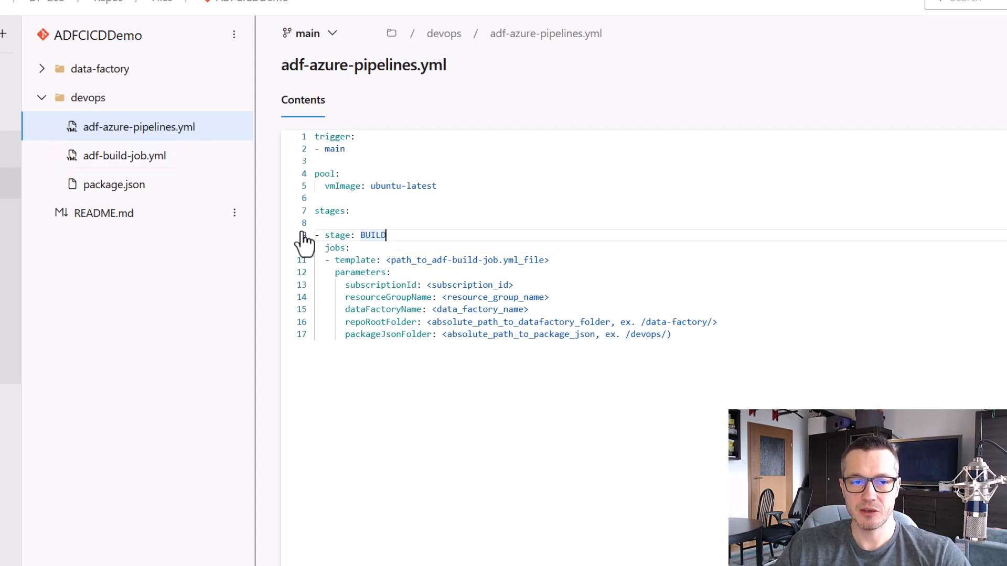
Replace the template path placeholder of the BUILD stage with adf-build-job.yml
drag(549, 261, 386, 261)
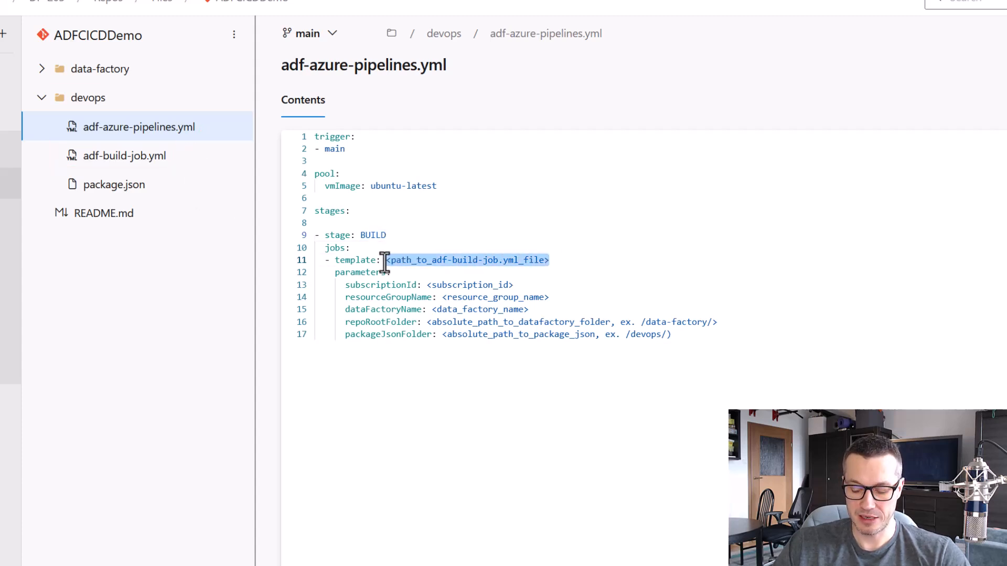
text(adf)
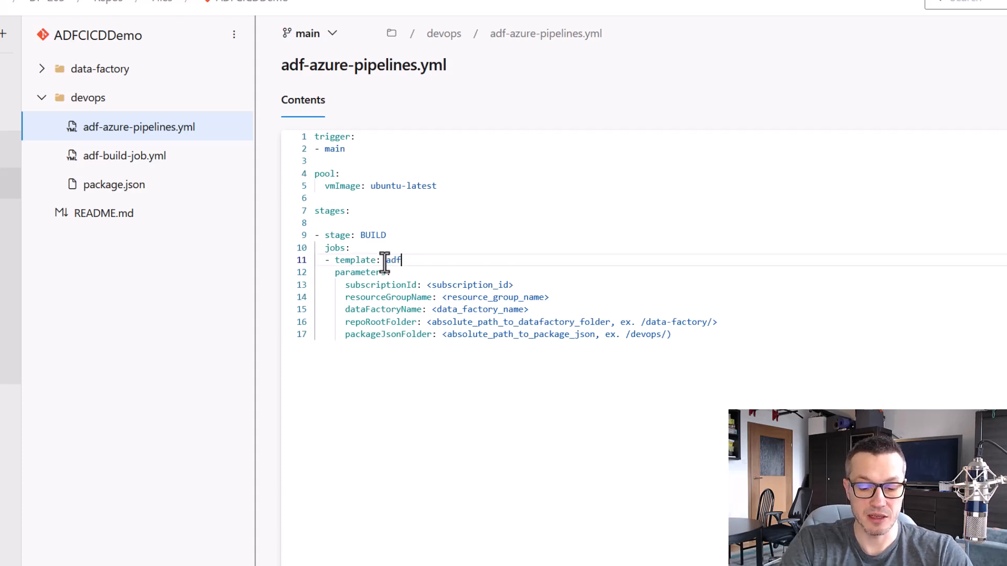
text(-build)
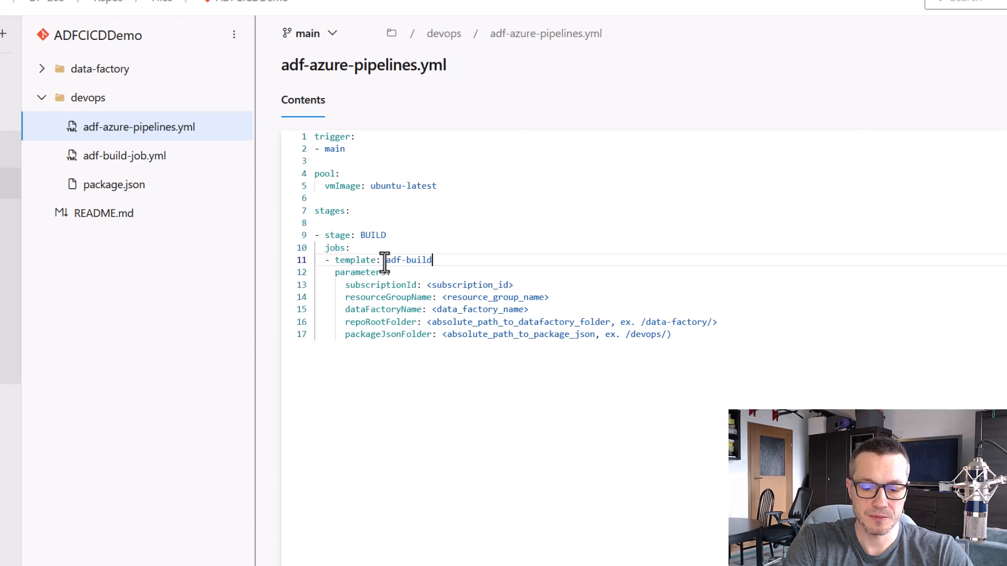
text(-job.yml)
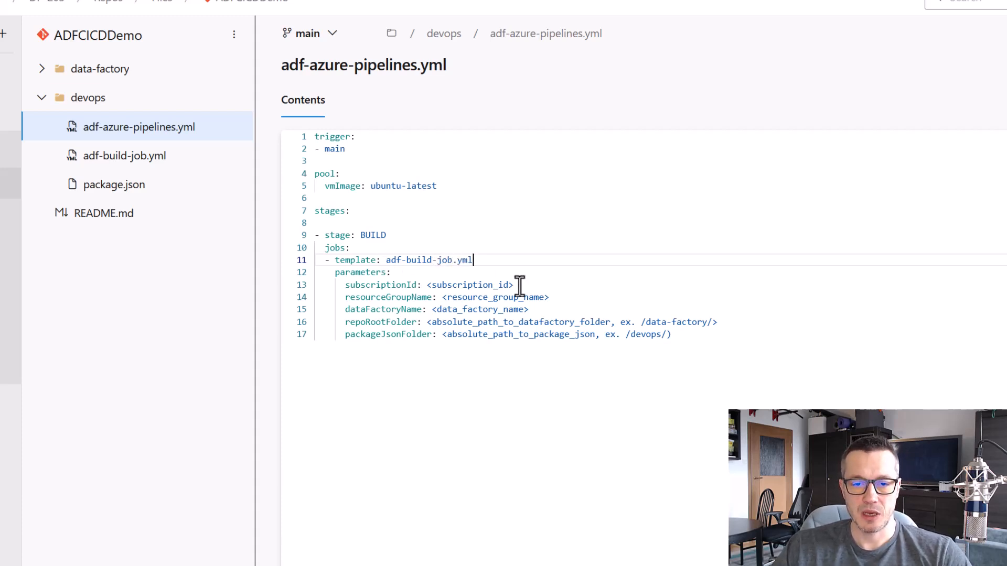
Copy the subscription ID from the DP-203 resource group in the Azure portal and paste it as the subscriptionId value in adf-azure-pipelines.yml
drag(423, 275, 521, 291)
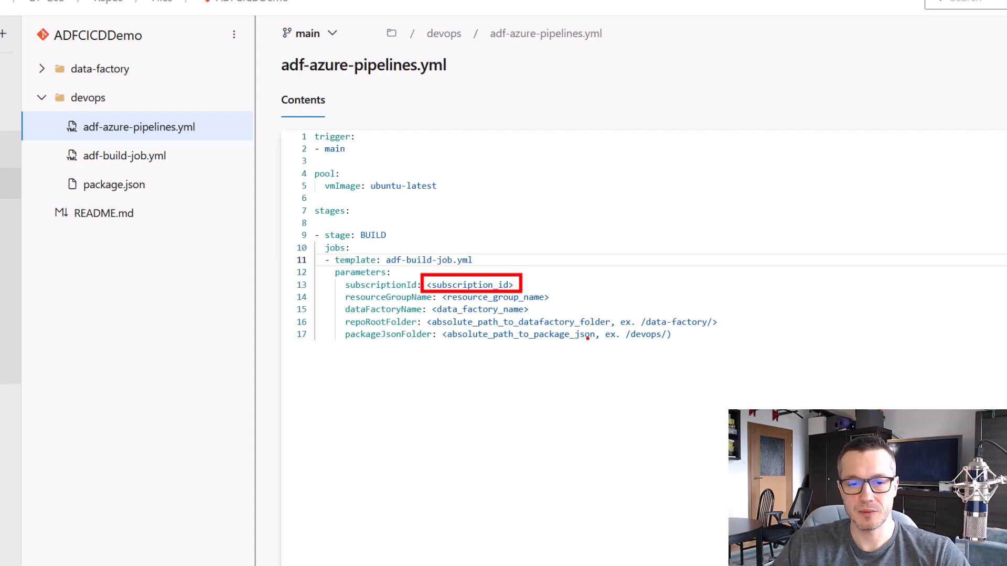
key(Escape)
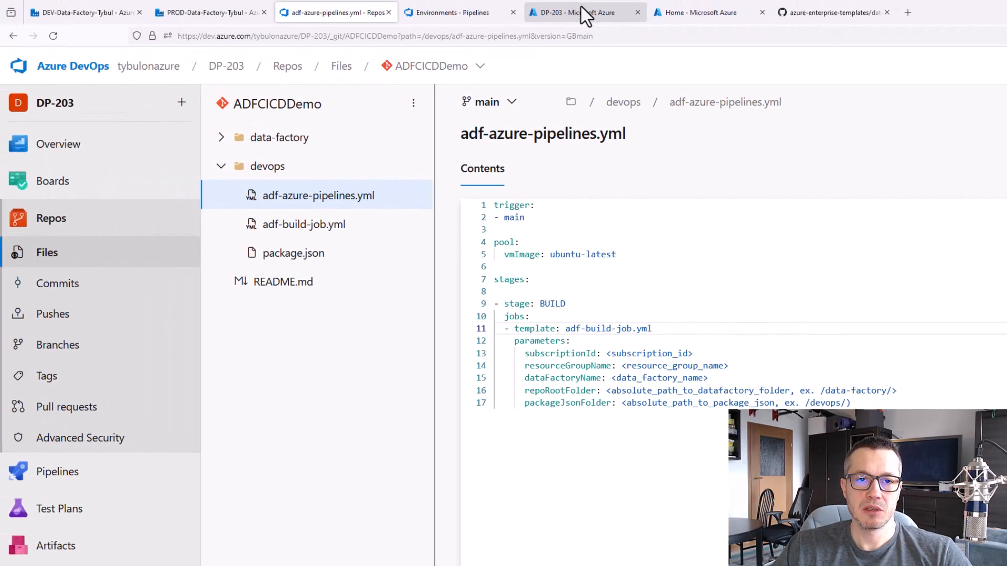
click(585, 15)
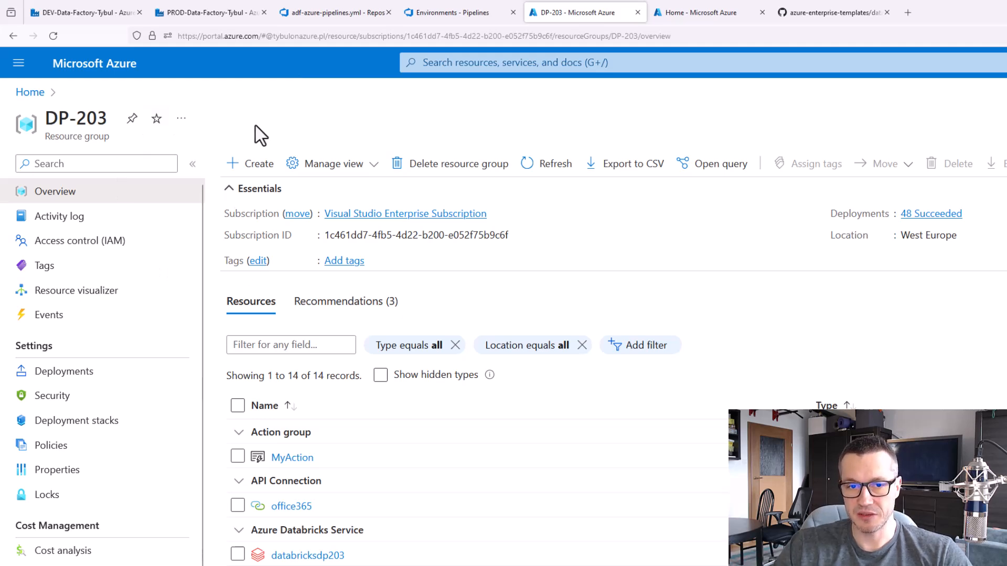
click(518, 236)
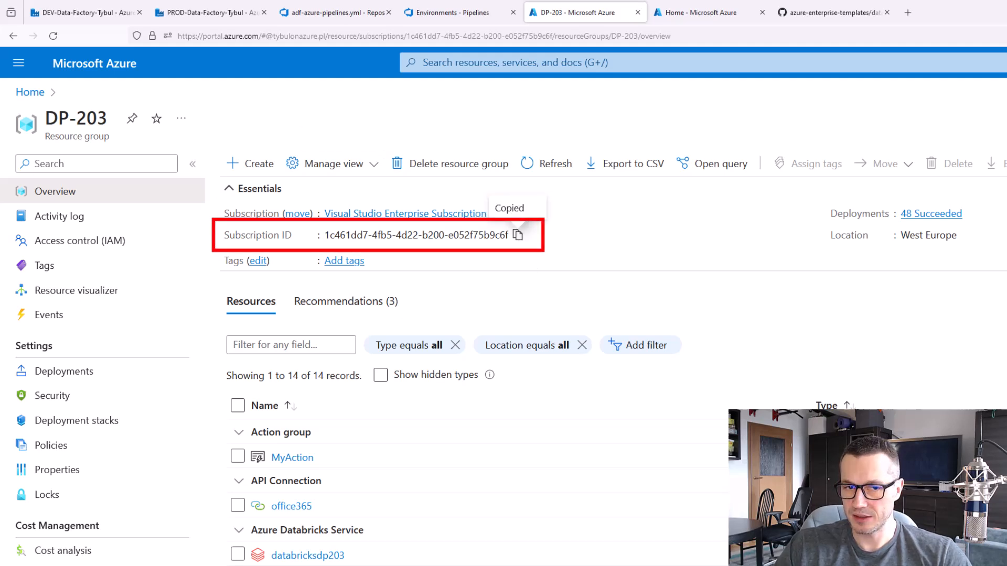
click(325, 12)
drag(693, 354, 603, 353)
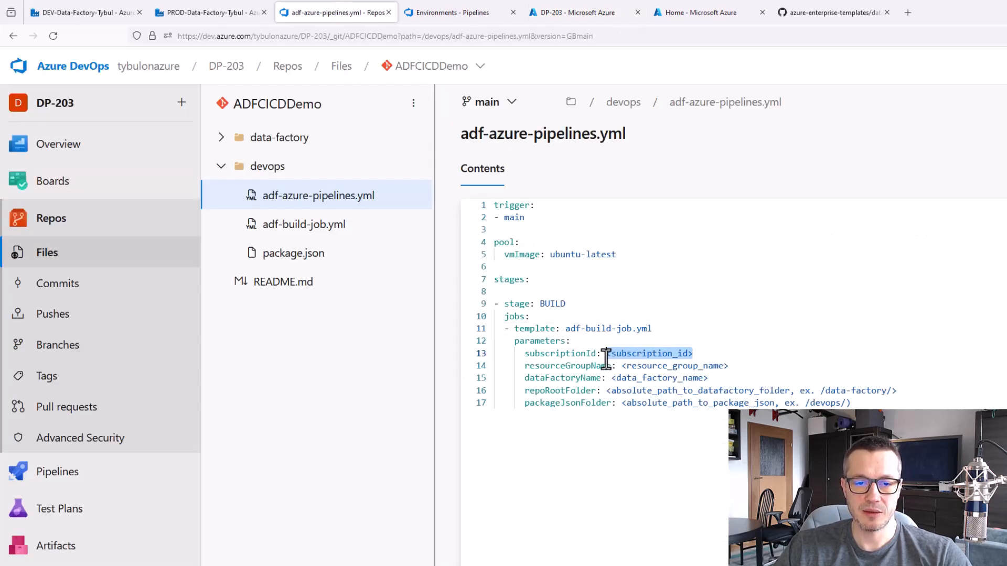
key(ctrl+v)
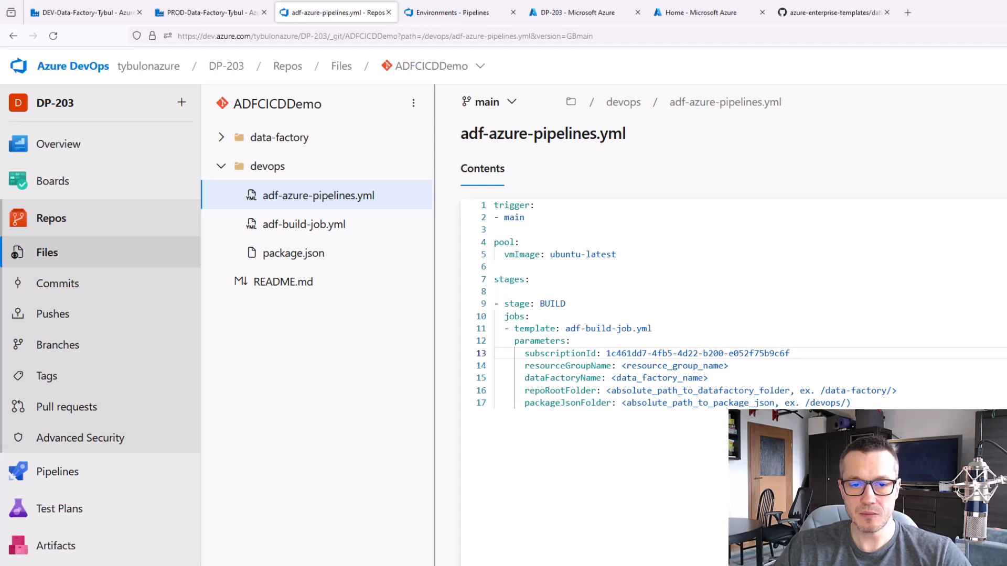
Copy the resource group name from the Azure portal and set resourceGroupName to DP-203 in adf-azure-pipelines.yml
drag(729, 366, 714, 368)
click(675, 505)
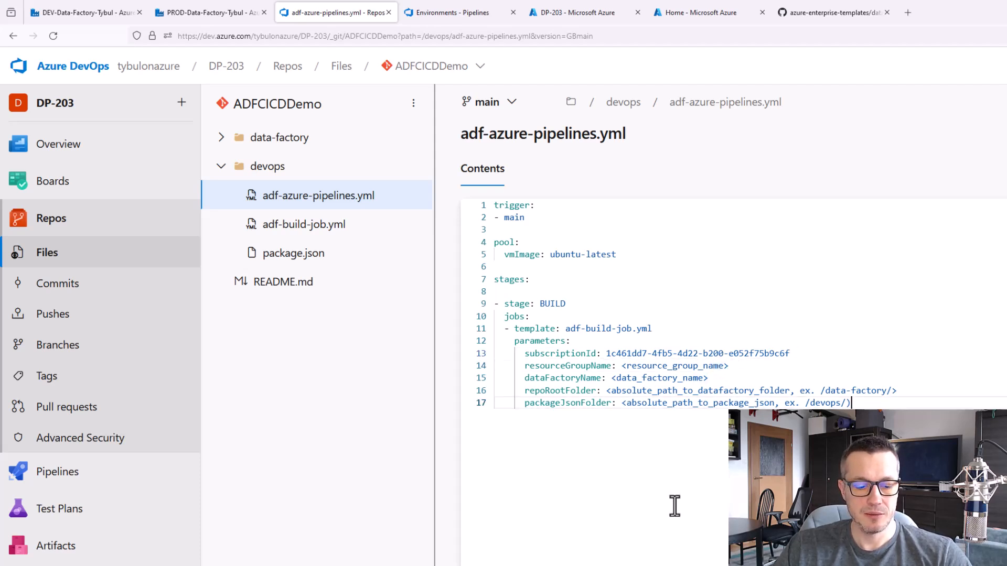
key(ctrl+2)
mouse_move(618, 359)
mouse_down()
mouse_move(676, 376)
mouse_move(736, 377)
mouse_up()
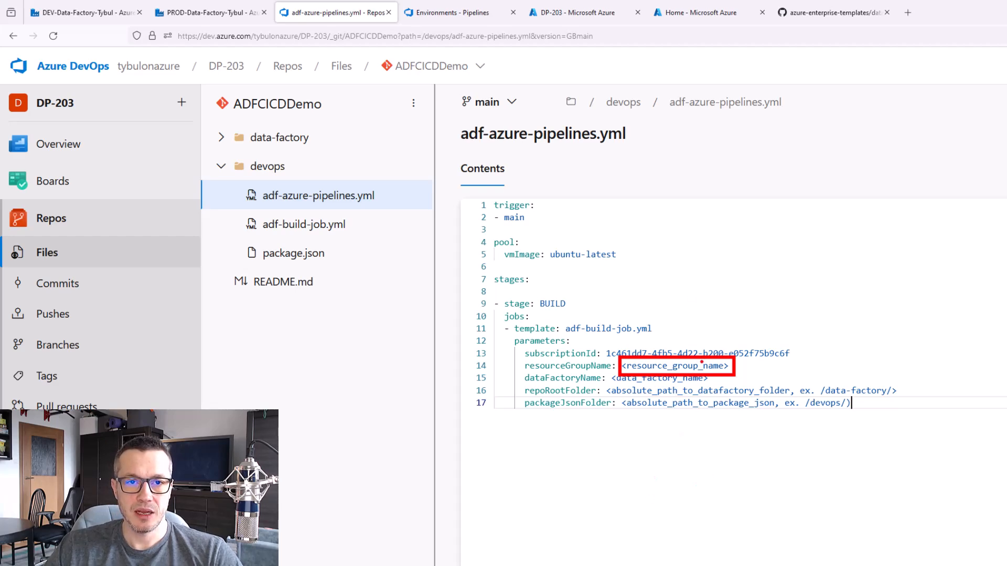
click(576, 16)
drag(105, 117, 45, 120)
right_click(55, 115)
click(71, 125)
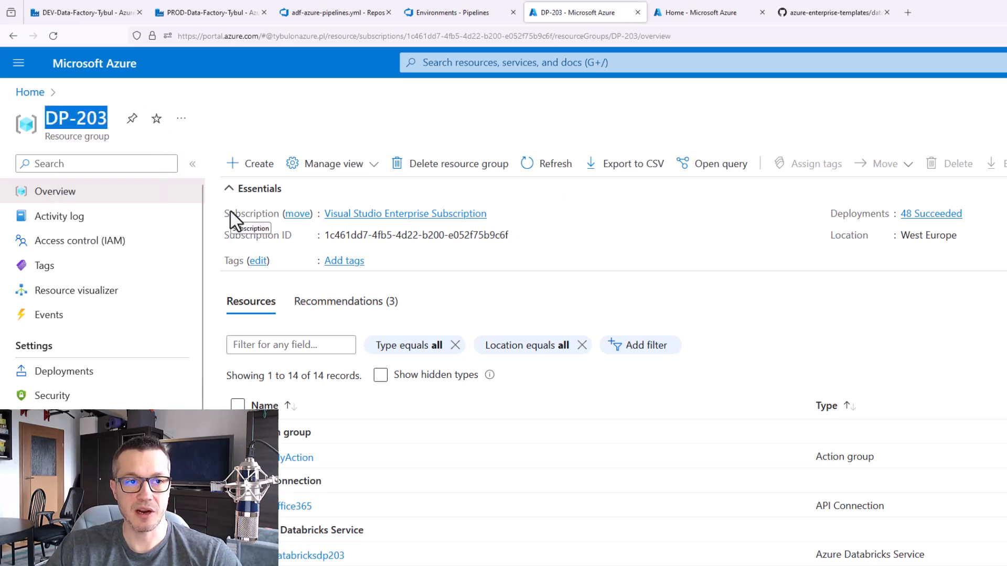
click(335, 12)
drag(729, 366, 622, 365)
key(ctrl+v)
click(675, 411)
Copy the development data factory's name and set dataFactoryName to DEV-Data-Factory-Tybul in adf-azure-pipelines.yml
scroll(655, 391, down, 1)
drag(608, 331, 711, 354)
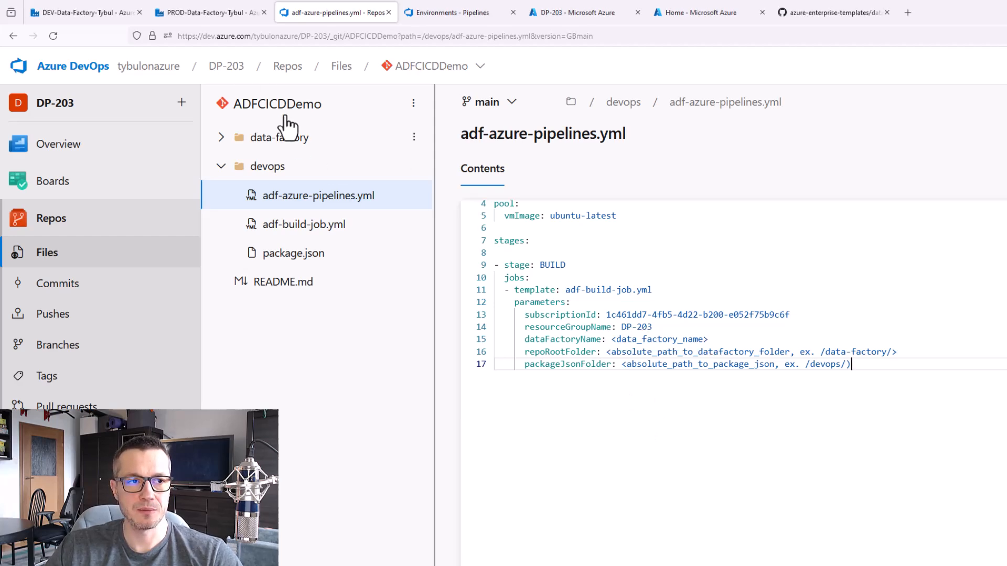
click(57, 12)
drag(296, 60, 188, 59)
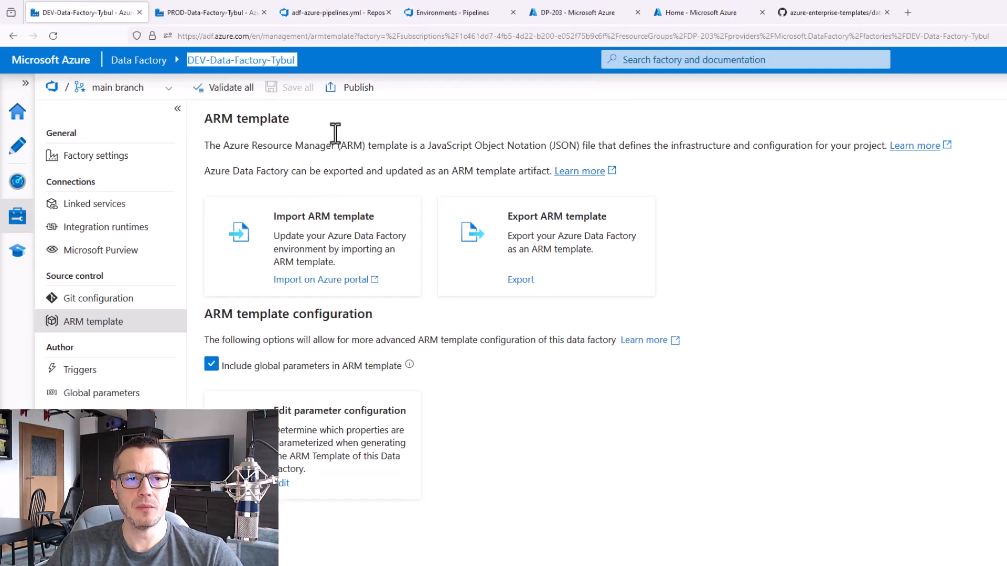
click(342, 6)
drag(708, 340, 609, 341)
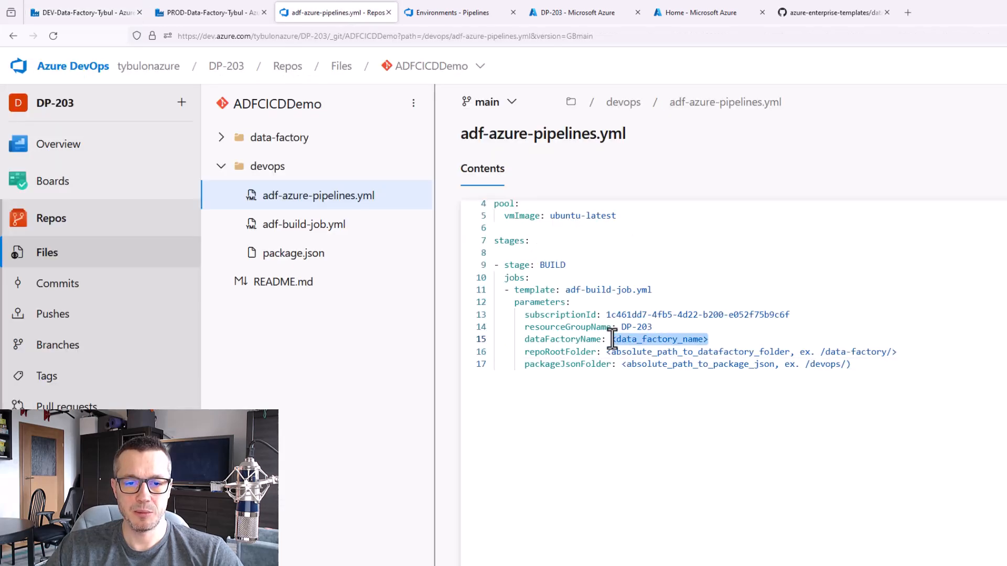
key(ctrl+v)
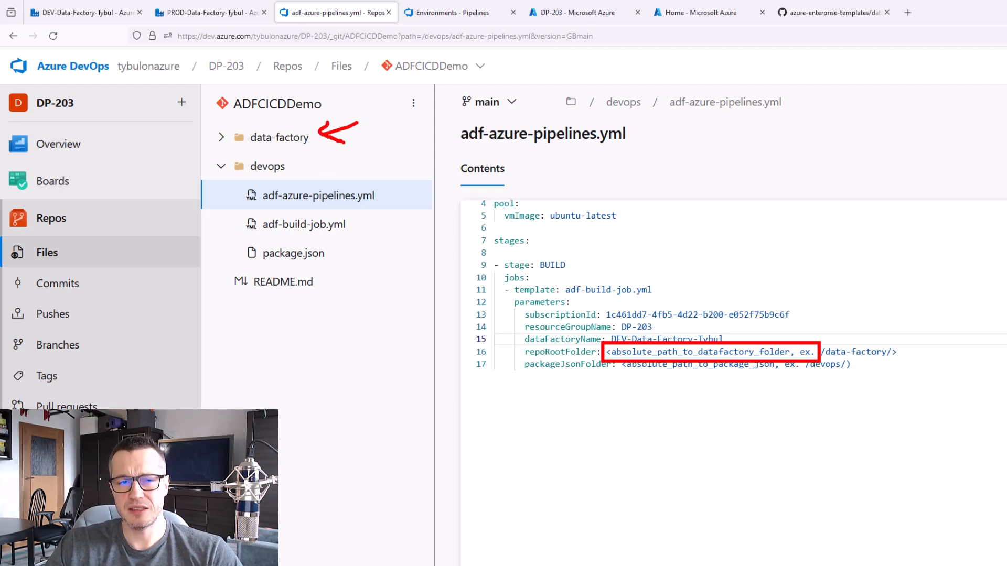
Check the contents of the data-factory folder and set repoRootFolder to /data-factory/ in adf-azure-pipelines.yml
click(223, 137)
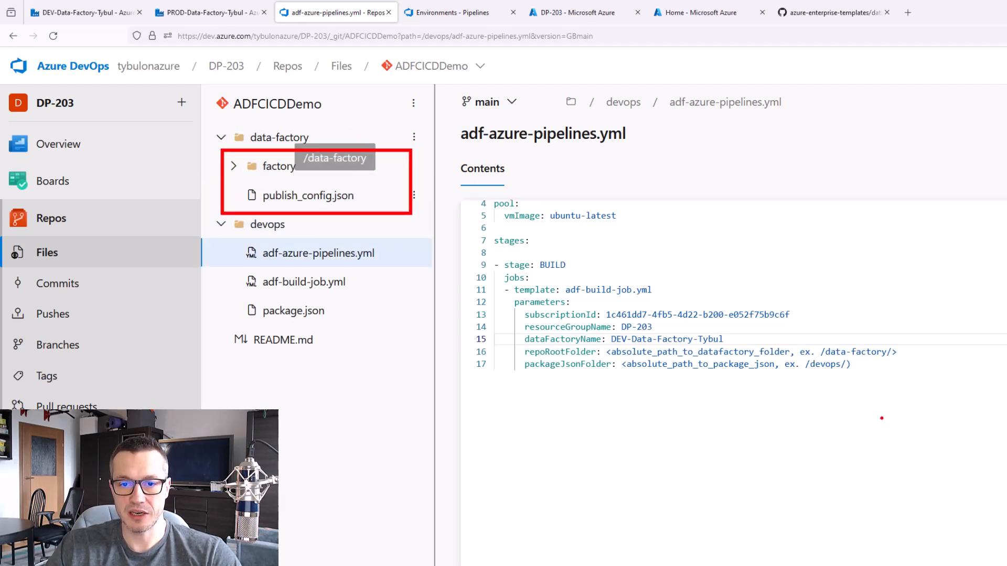
drag(820, 351, 603, 355)
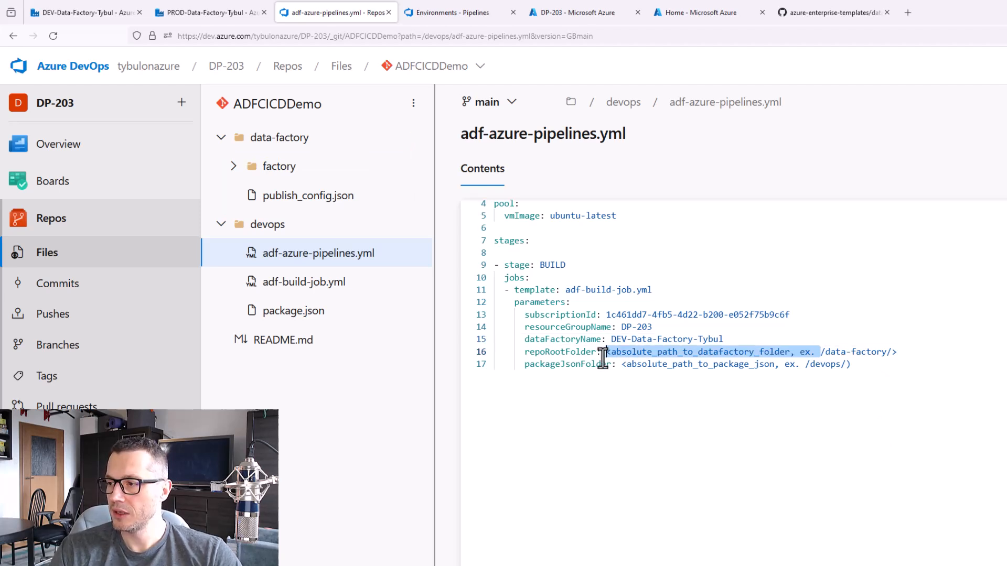
key(BackSpace)
key(End)
key(BackSpace)
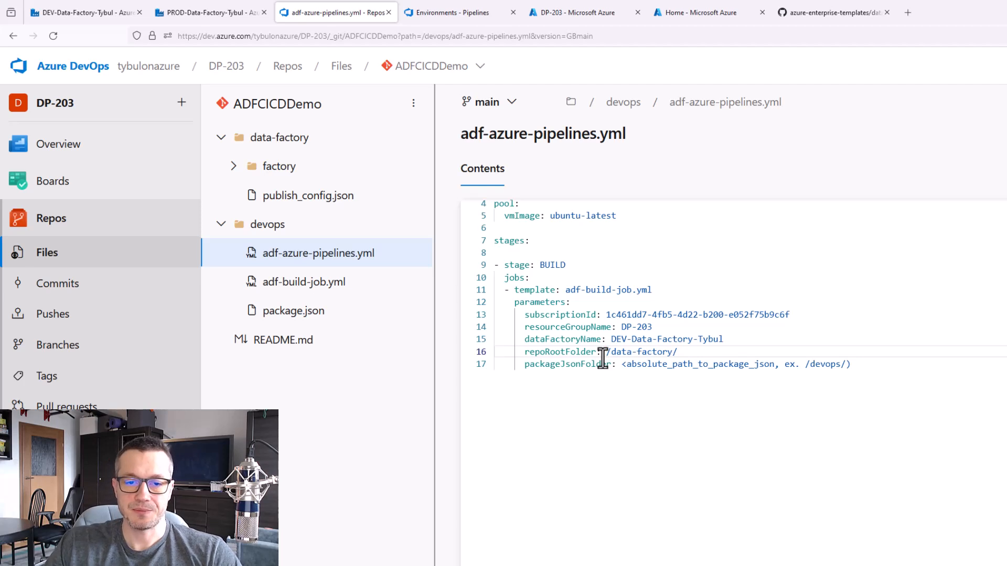
Set packageJsonFolder to /devops/ and commit adf-azure-pipelines.yml to the main branch
click(726, 340)
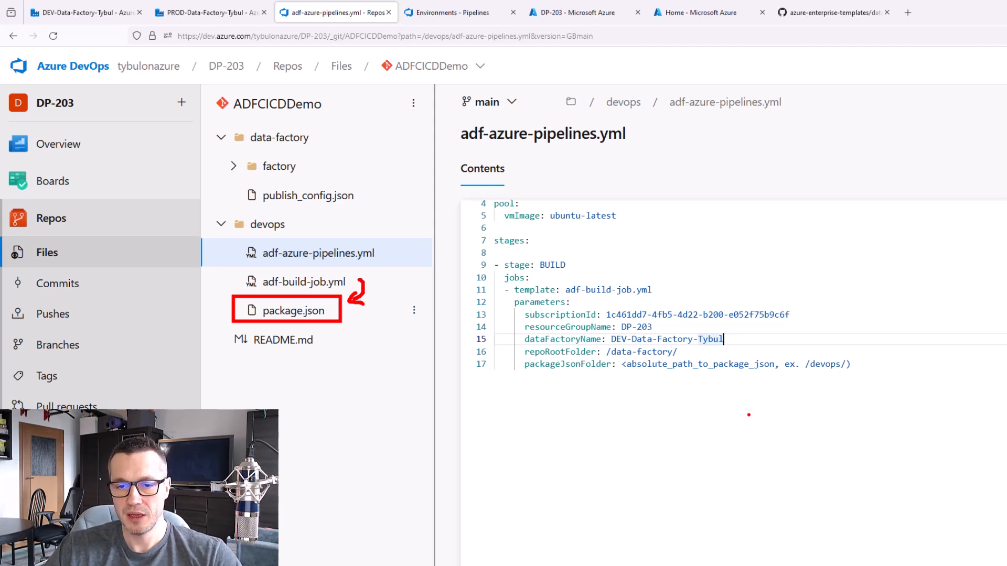
key(Escape)
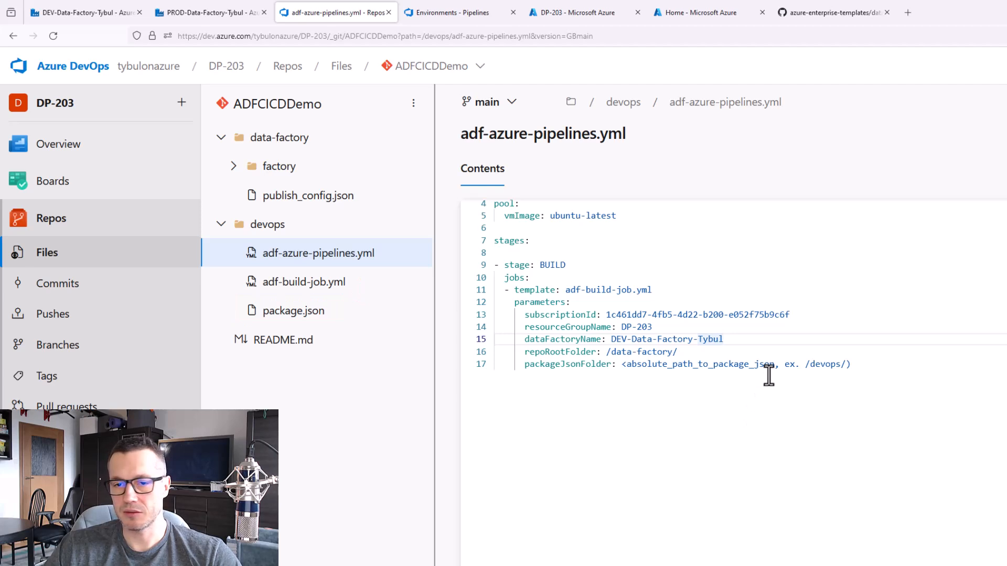
drag(805, 364, 622, 371)
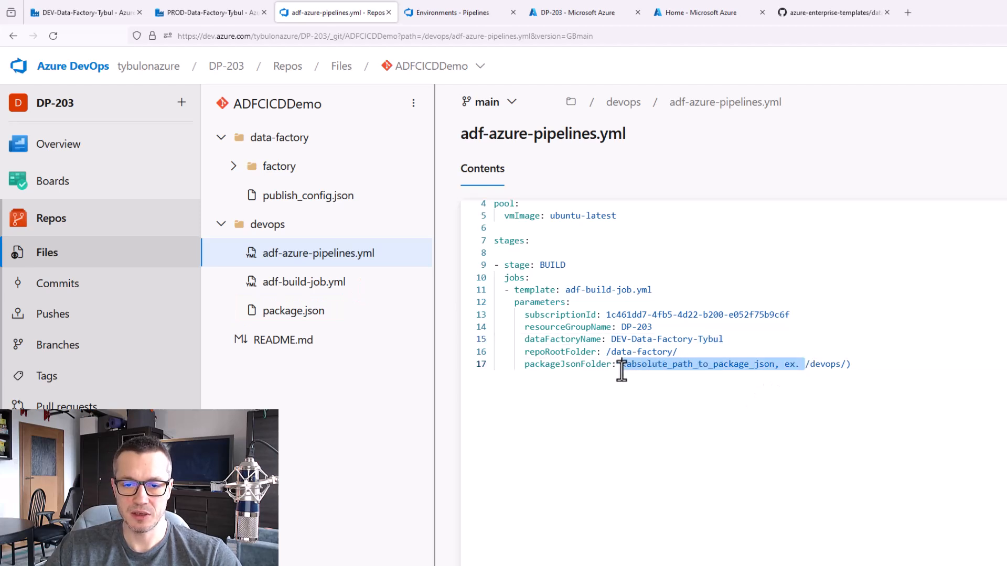
key(BackSpace)
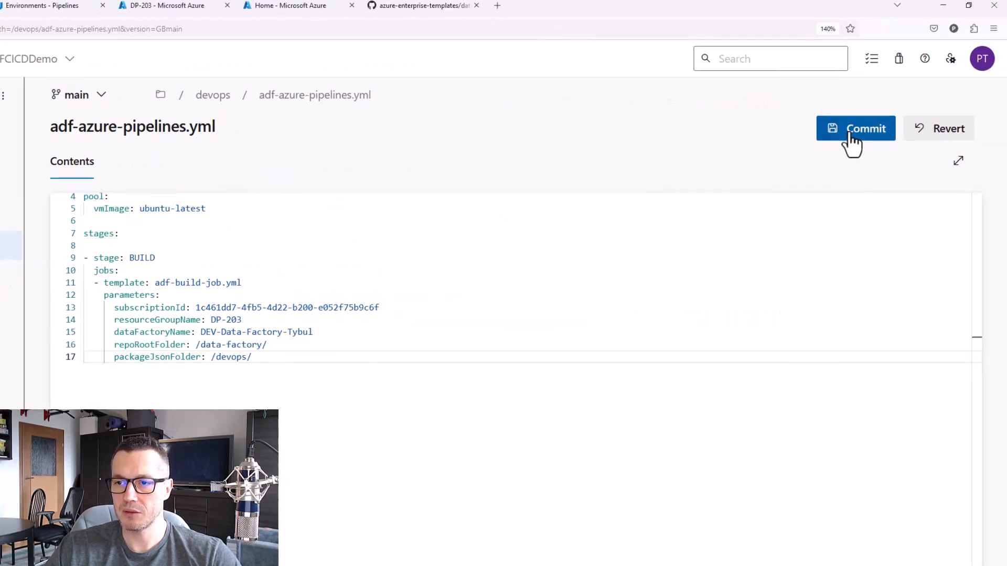
click(852, 147)
click(965, 533)
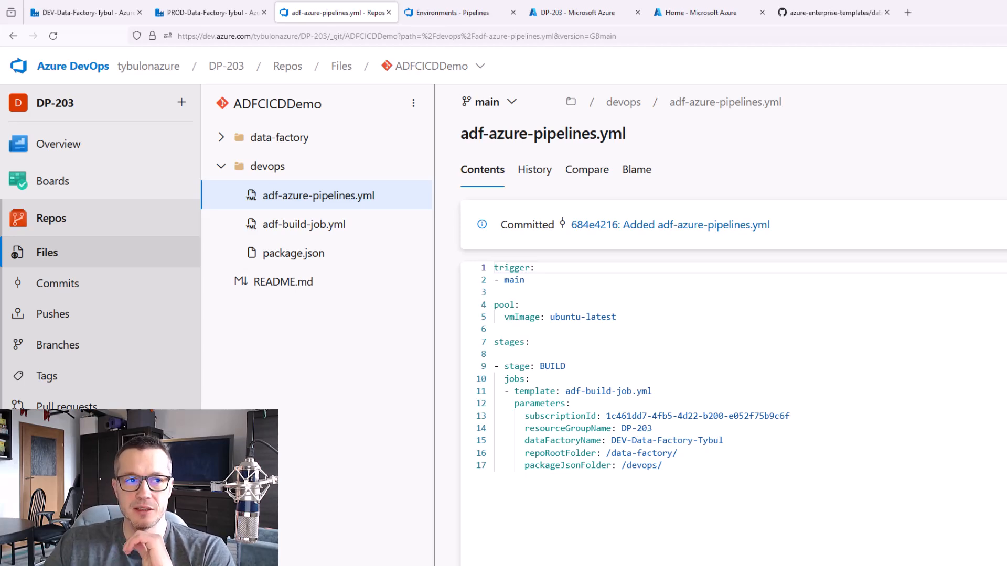
Create a new pipeline in the authoring area of the DEV-Data-Factory-Tybul data factory
click(74, 15)
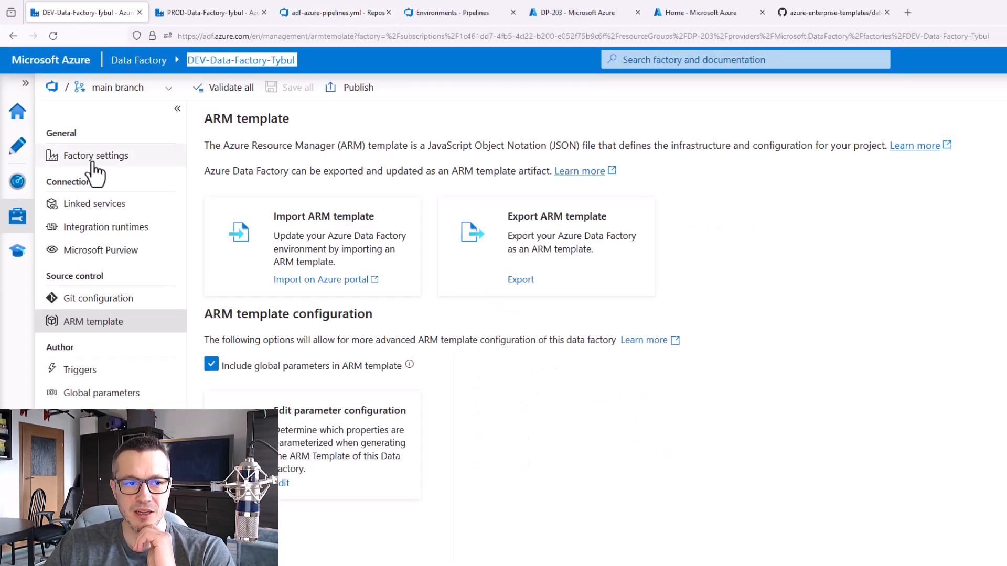
click(21, 150)
click(228, 171)
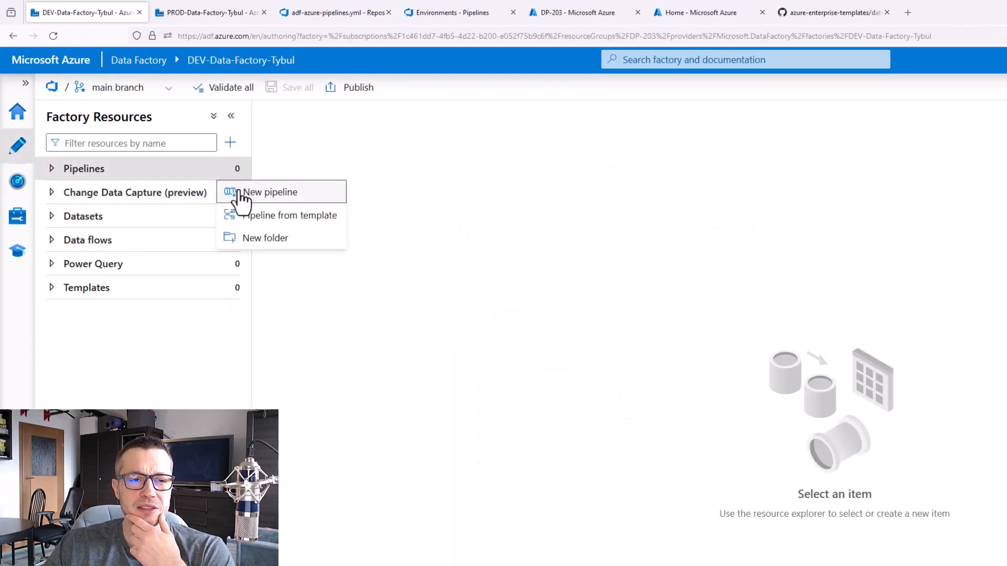
click(242, 192)
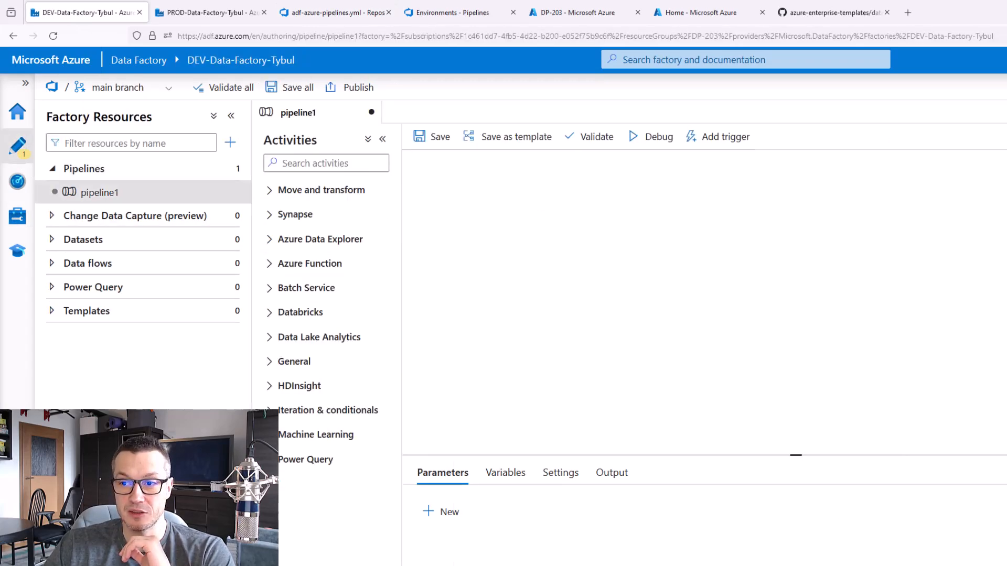
Find the Wait activity, place it on the new pipeline's canvas, and save the pipeline
click(300, 163)
text(wait)
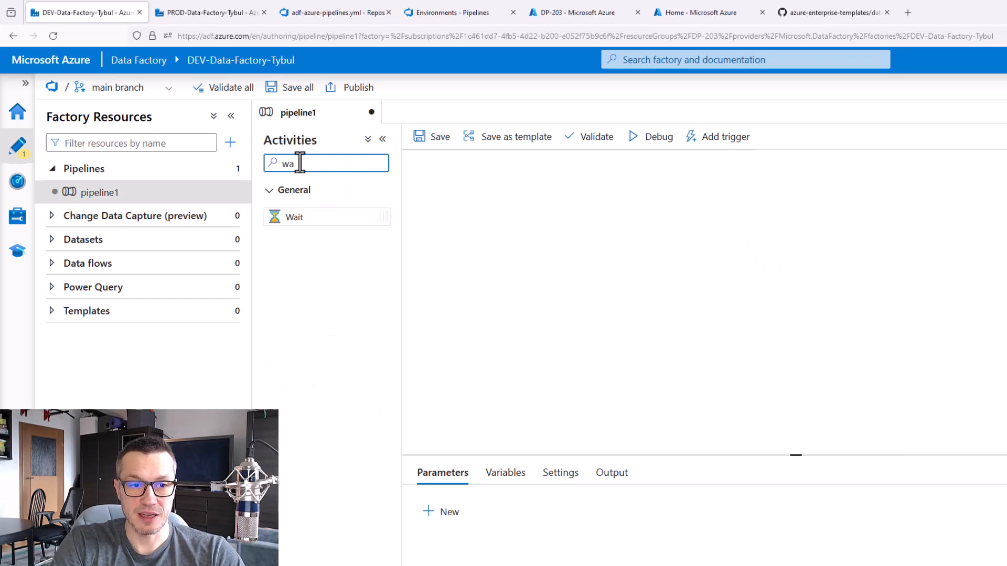
drag(303, 217, 643, 242)
click(485, 209)
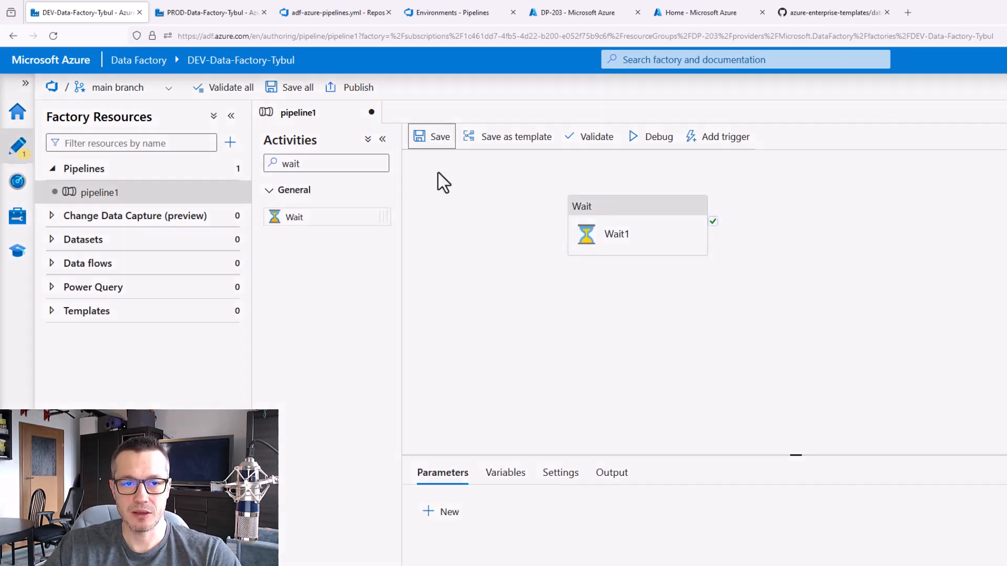
click(425, 138)
key(Return)
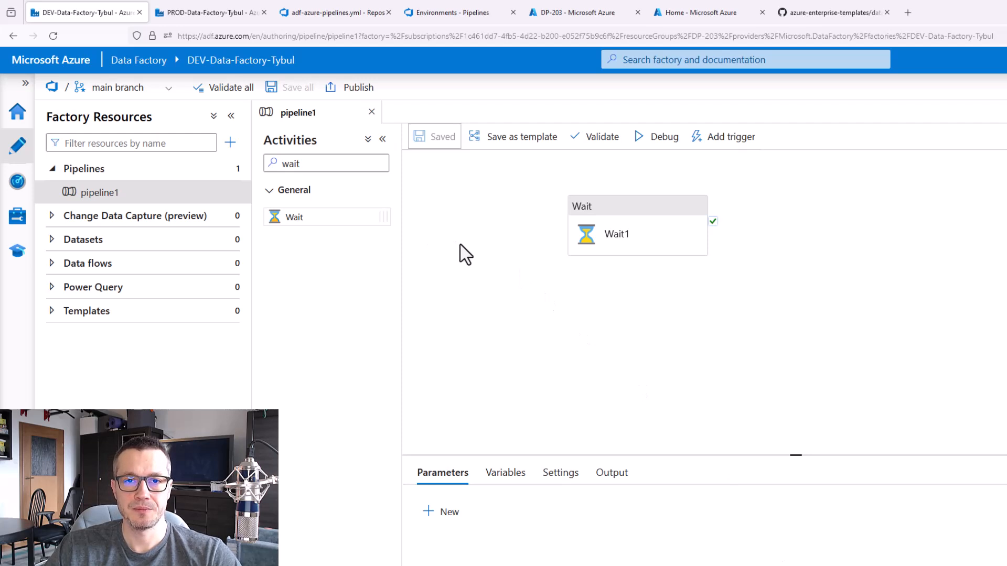
Check the data factory's branch list and the readme instruction on creating the pipeline from adf-azure-pipelines.yml
click(167, 88)
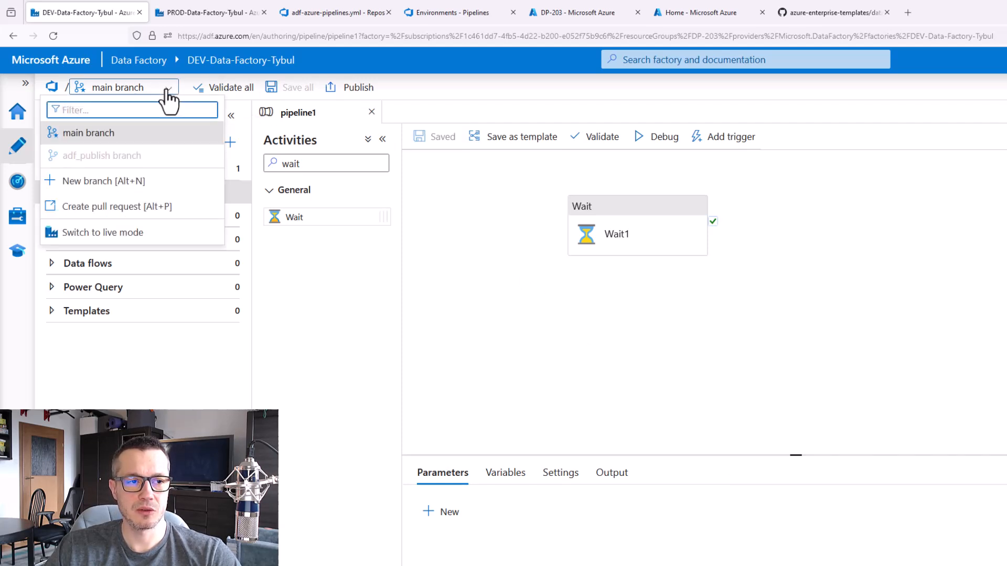
click(719, 335)
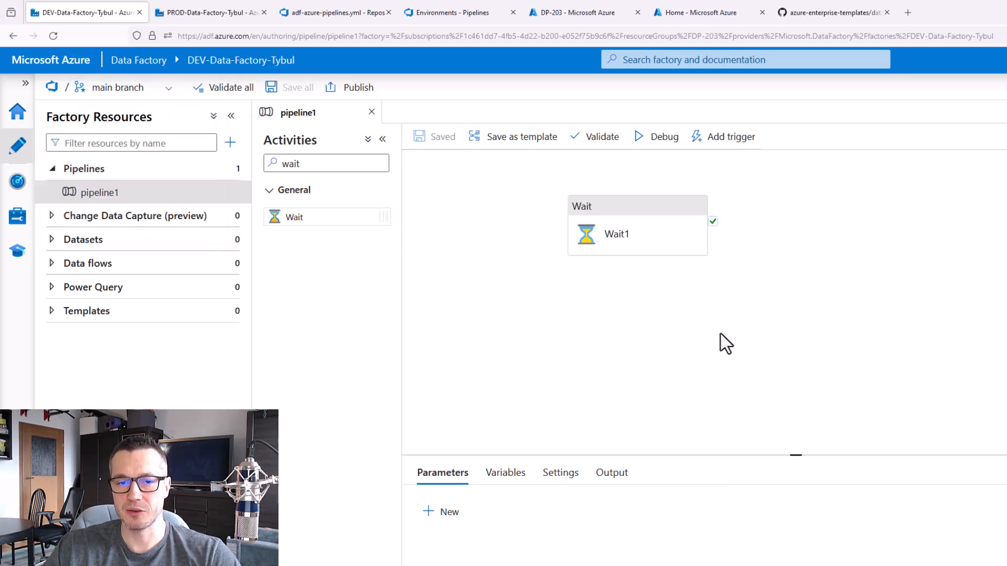
click(831, 14)
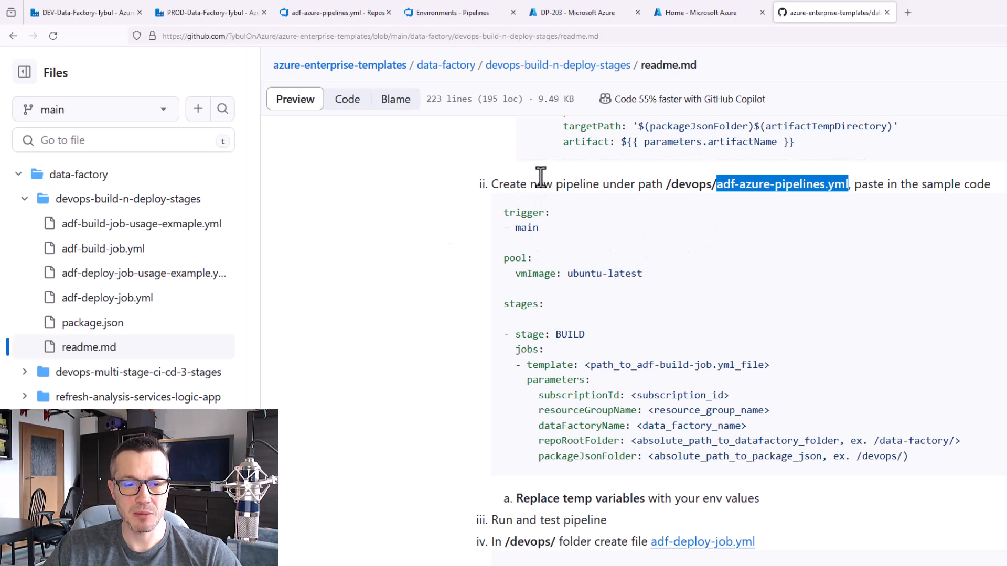
mouse_move(475, 165)
mouse_down()
mouse_move(634, 199)
mouse_move(845, 208)
mouse_up()
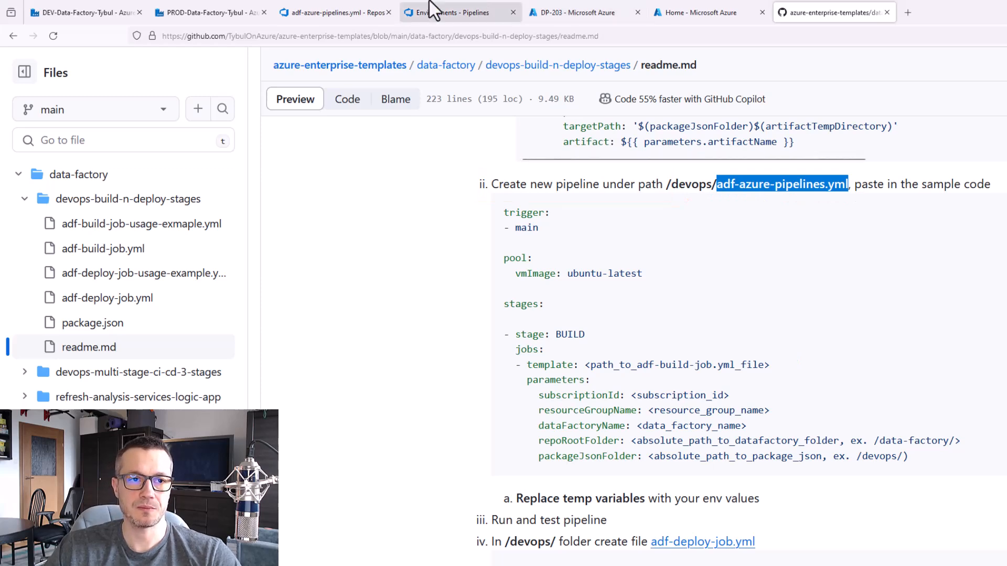
Start a new Azure DevOps pipeline in project DP-203, using Azure Repos Git as the code source and ADFCICDDemo as the repository
click(353, 12)
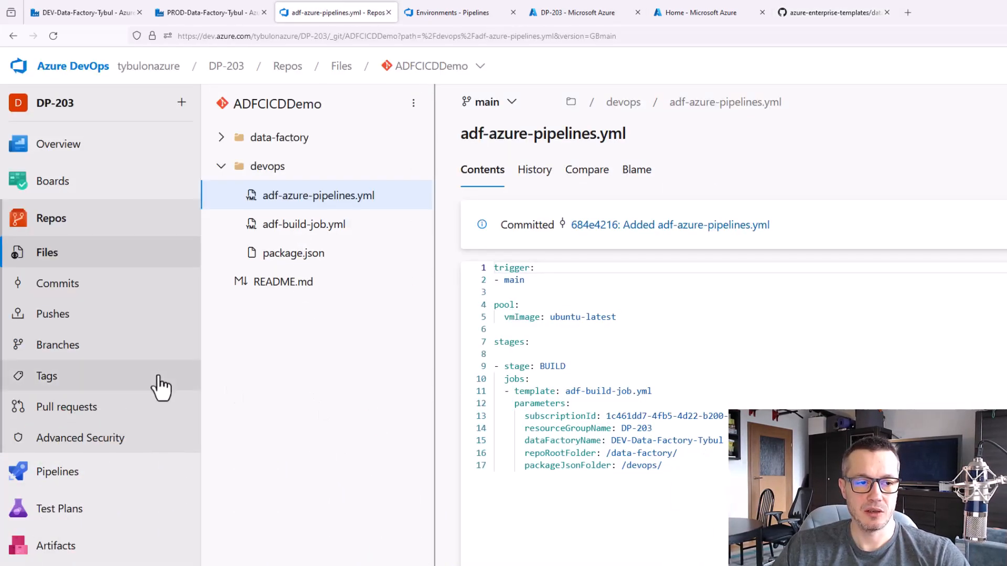
click(477, 11)
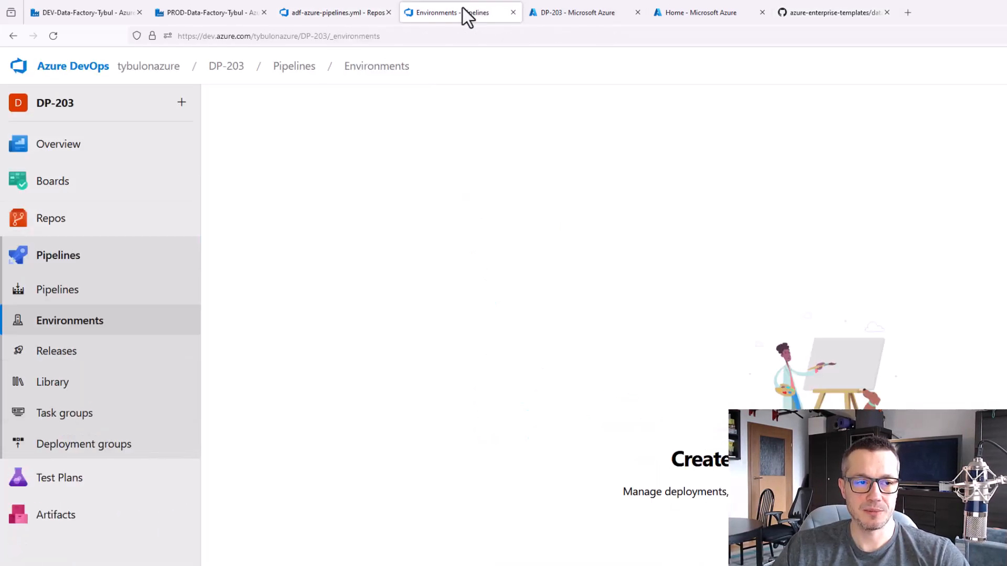
click(58, 297)
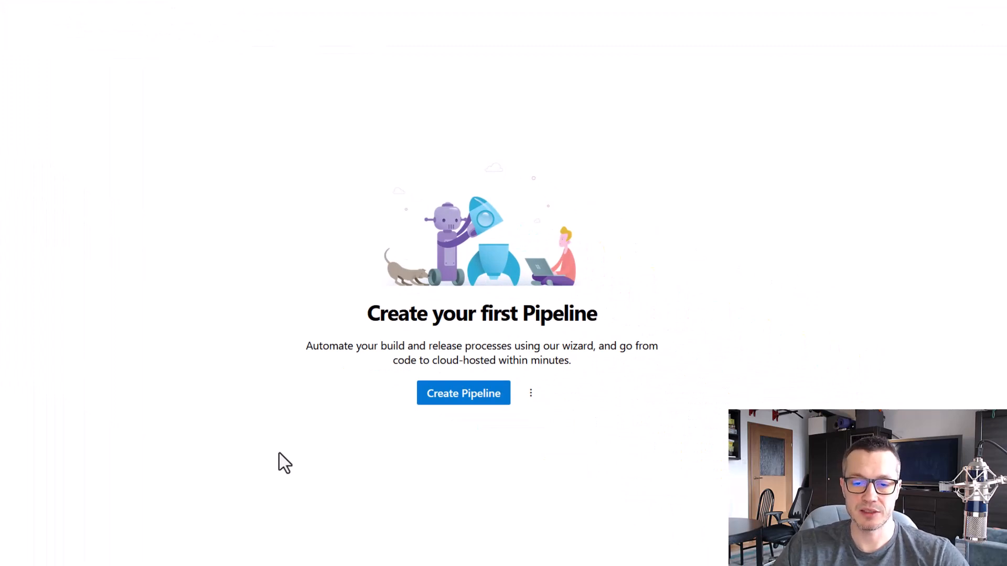
click(479, 399)
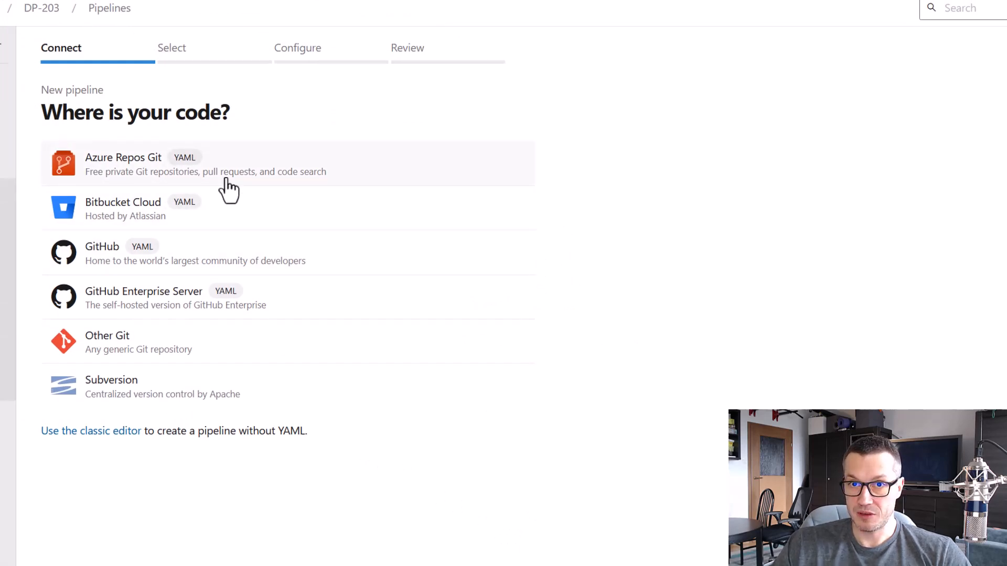
click(126, 173)
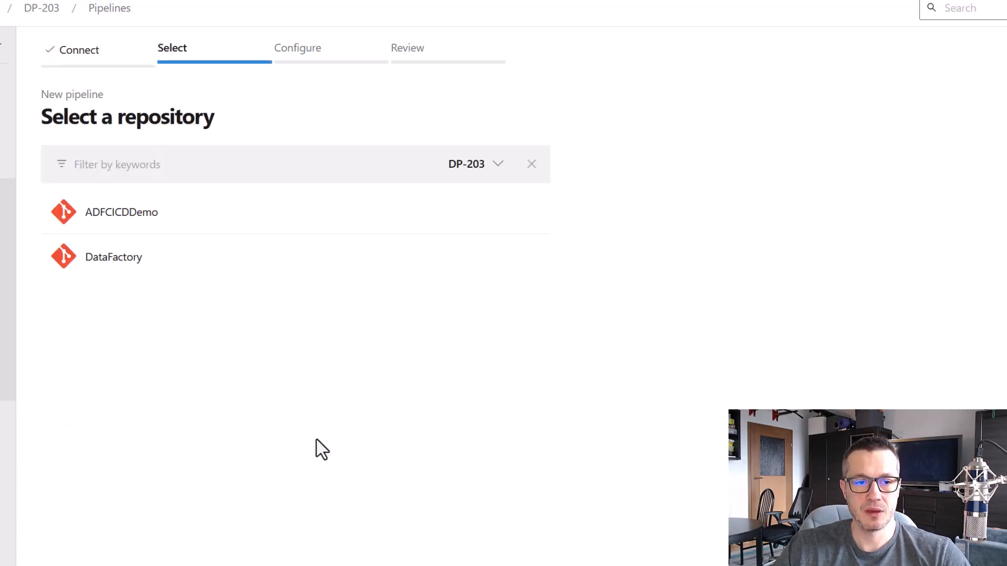
click(120, 219)
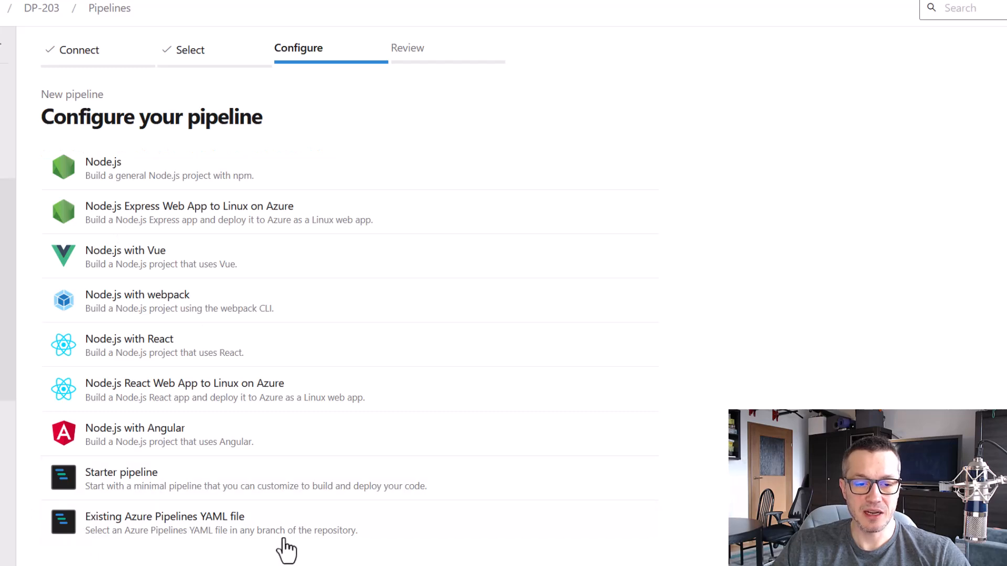
Base the pipeline on the existing YAML file /devops/adf-azure-pipelines.yml from main, check its location in the devops folder, and continue to the review
click(222, 532)
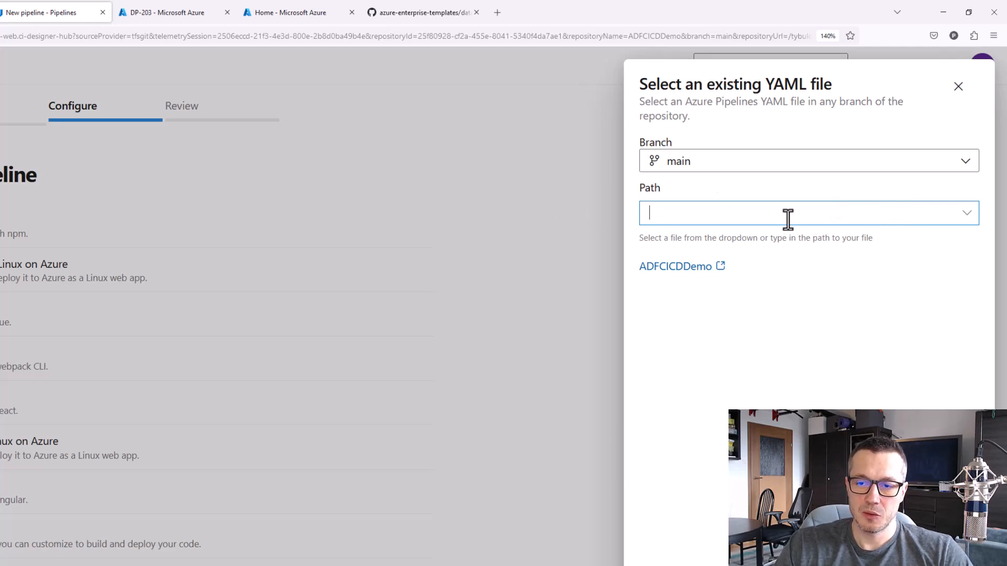
text(/devops/adf-azure-pipelines.yml)
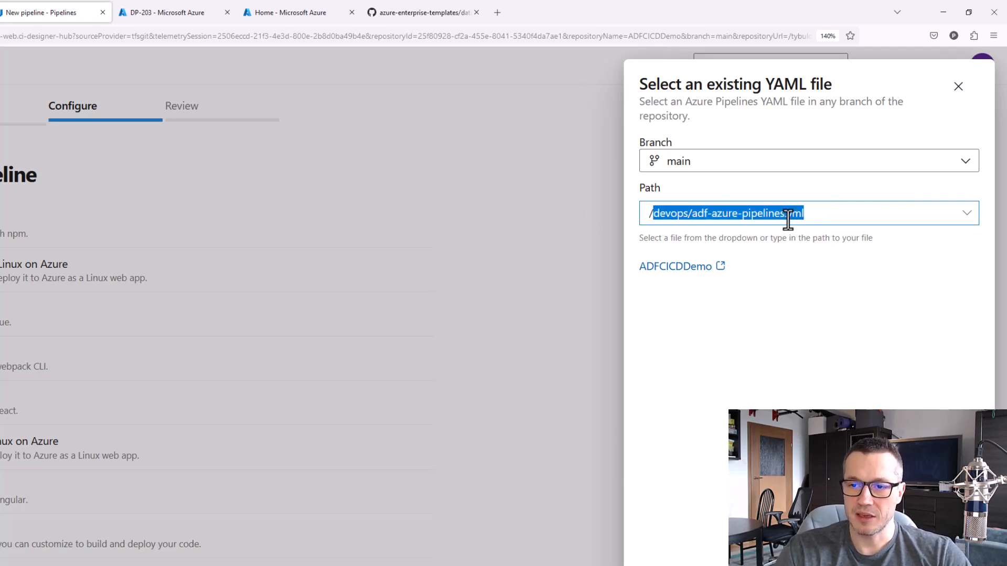
key(Return)
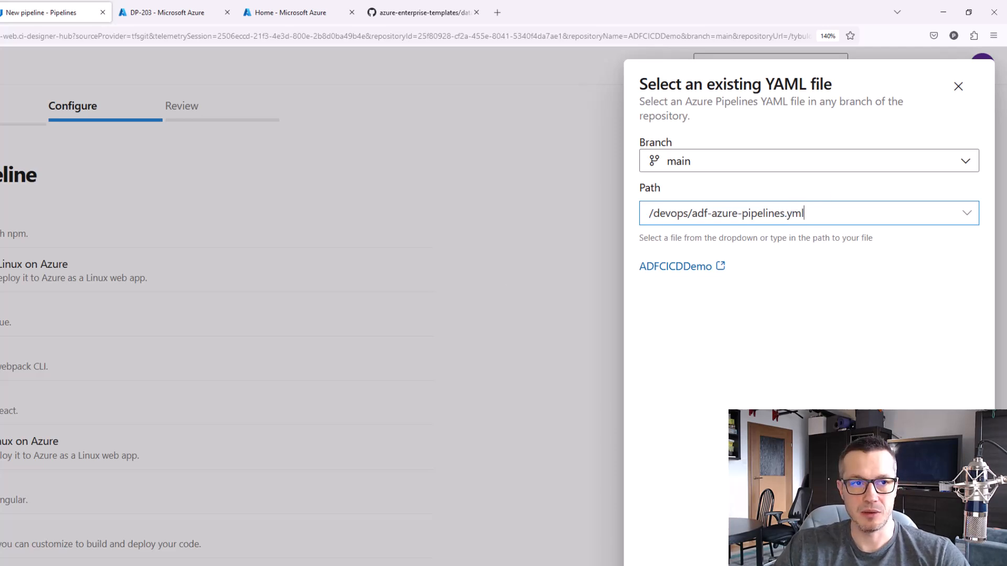
click(126, 12)
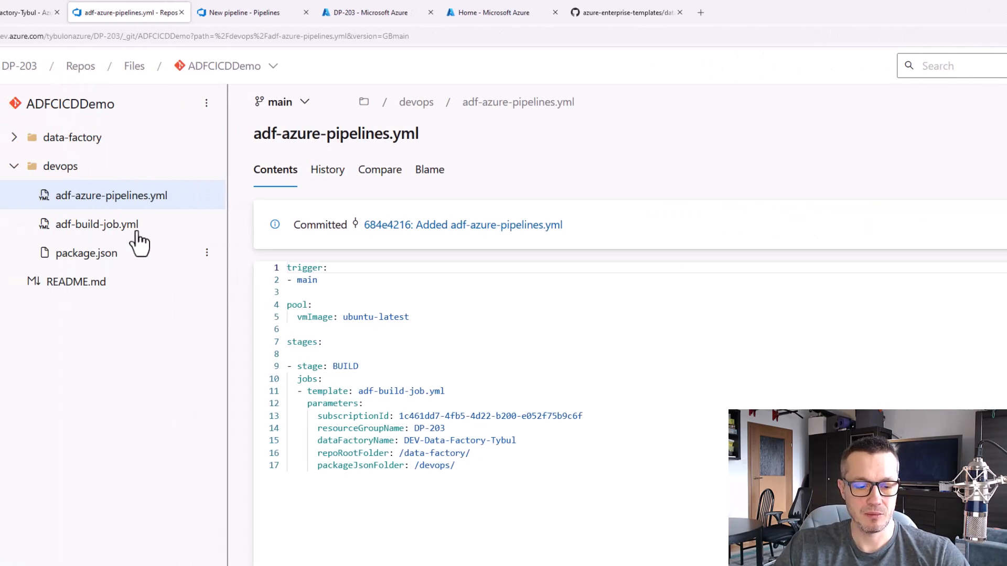
drag(63, 152, 142, 178)
drag(82, 185, 252, 206)
drag(142, 160, 160, 166)
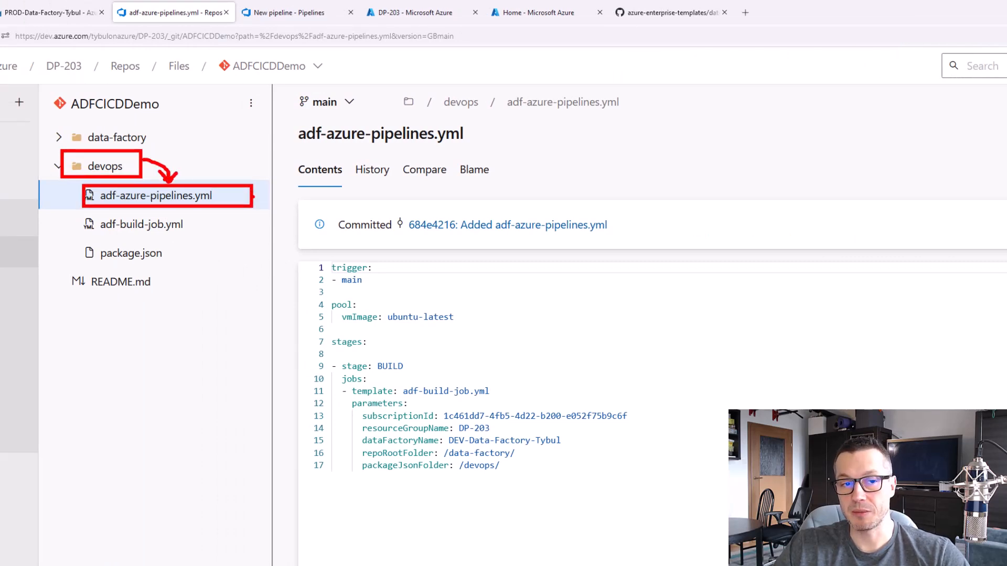
key(Escape)
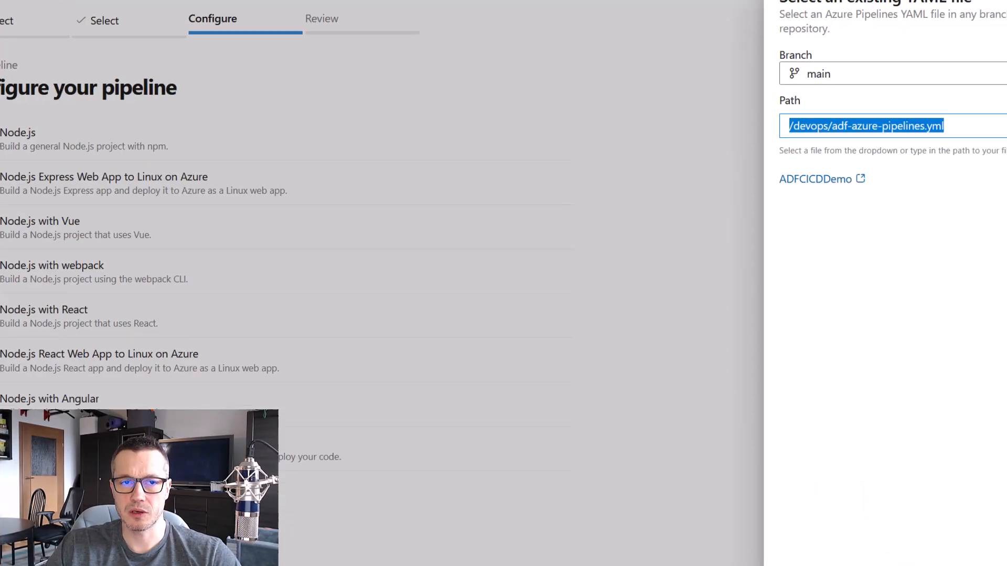
click(970, 539)
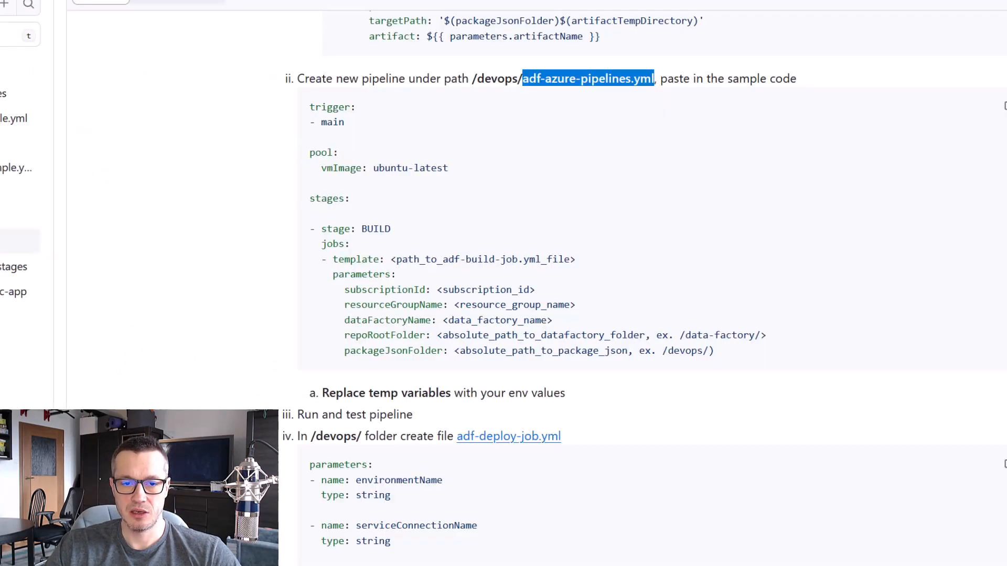
Check adf-azure-pipelines.yml in the repository once more and run the new pipeline from its YAML review
key(ctrl+2)
drag(274, 316, 430, 344)
key(Escape)
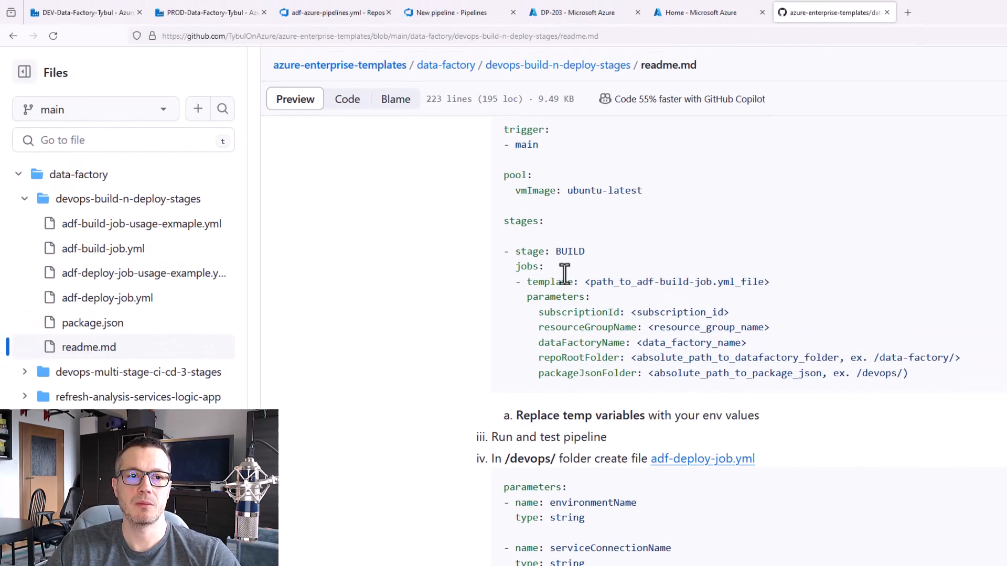
click(330, 13)
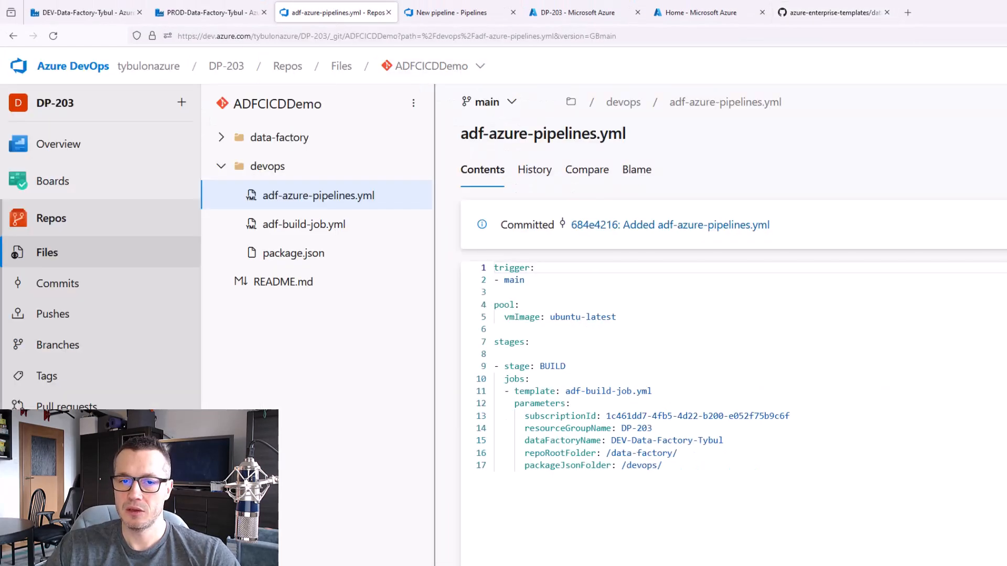
click(440, 13)
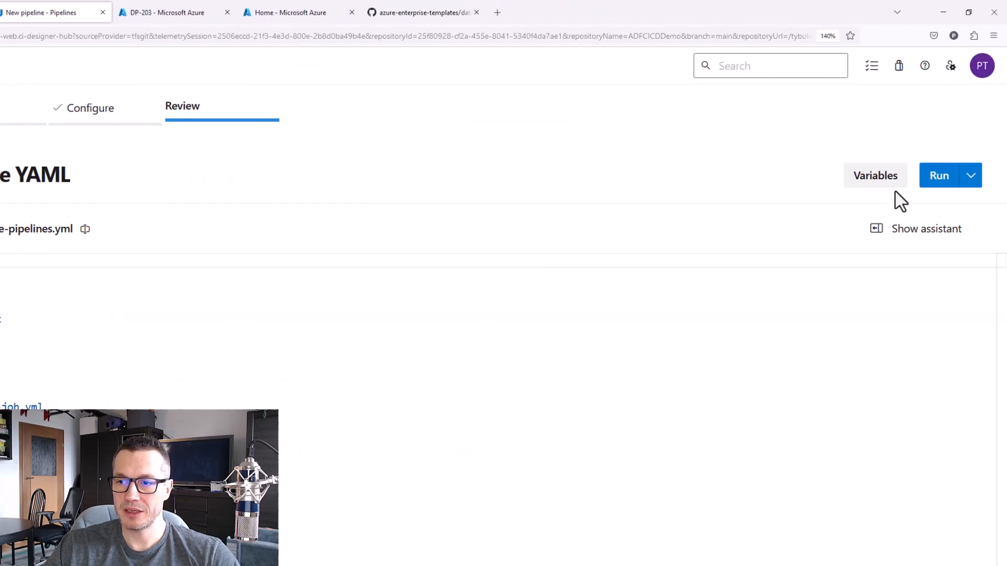
click(938, 177)
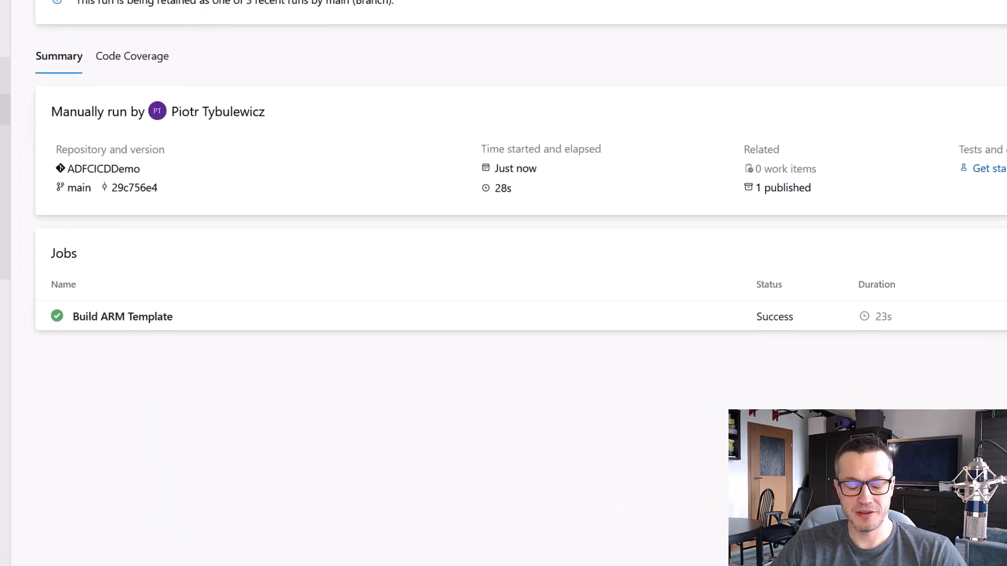
Check the Build ARM Template job's status and duration, and expand the data-factory artifact among the run's published artifacts
drag(30, 291, 188, 336)
drag(856, 301, 918, 334)
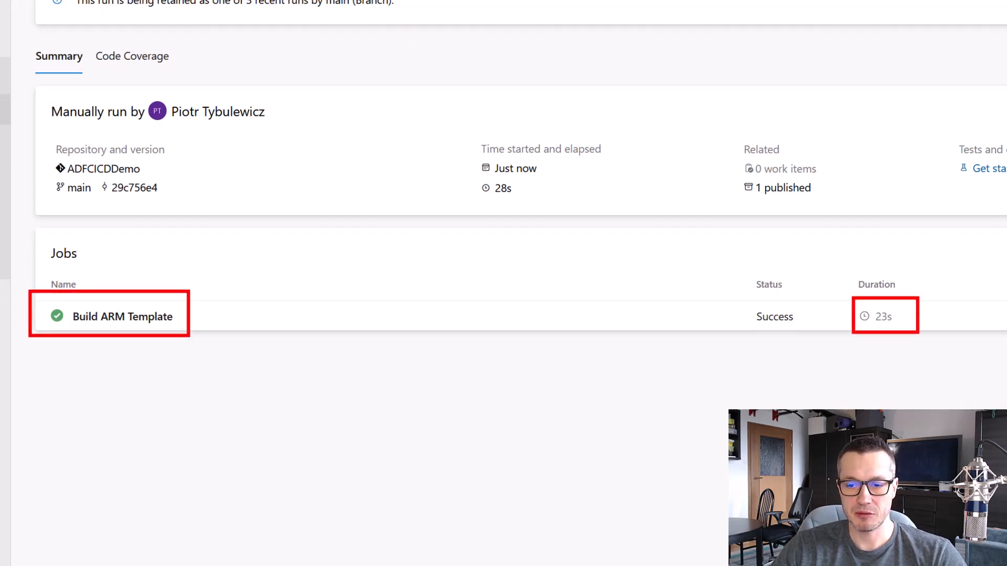
key(Escape)
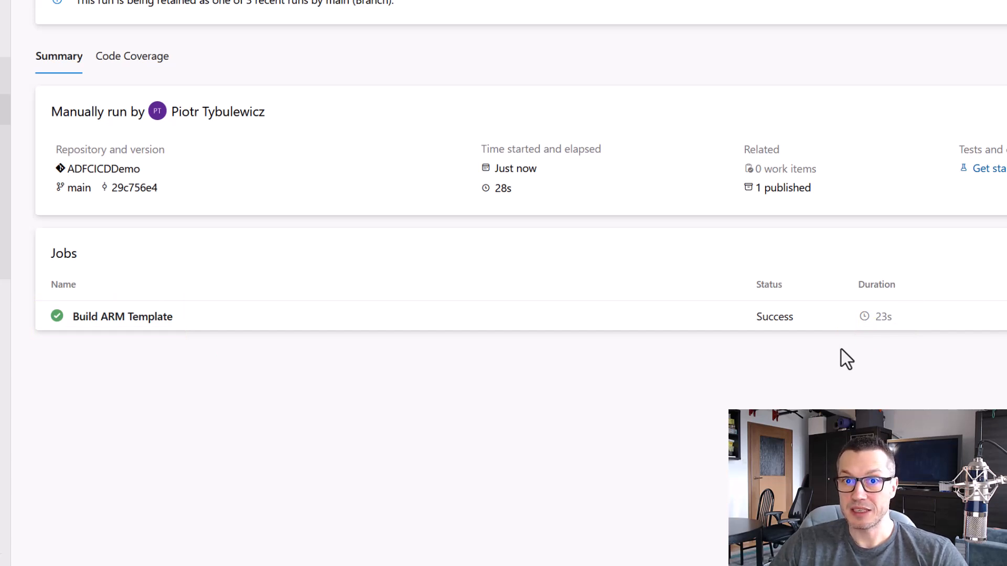
click(775, 190)
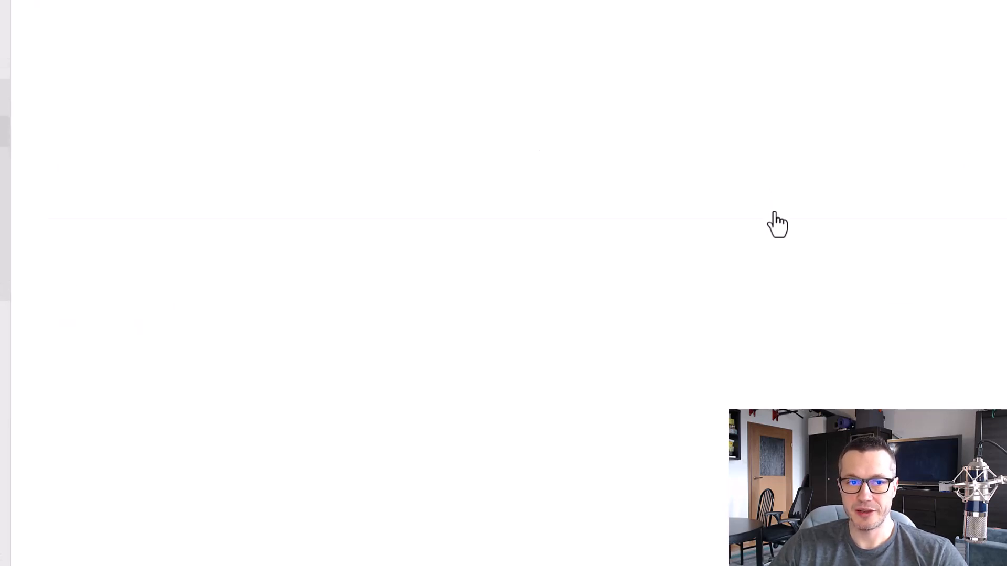
click(57, 170)
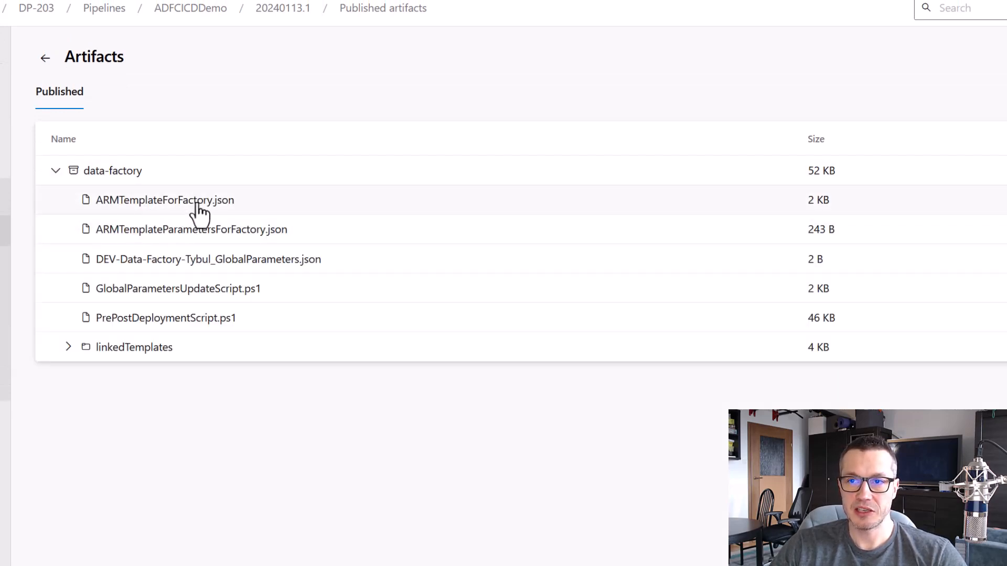
Download ARMTemplateForFactory.json from the artifact, examine its parameters and pipeline resources in VS Code, and close it
click(198, 204)
click(960, 6)
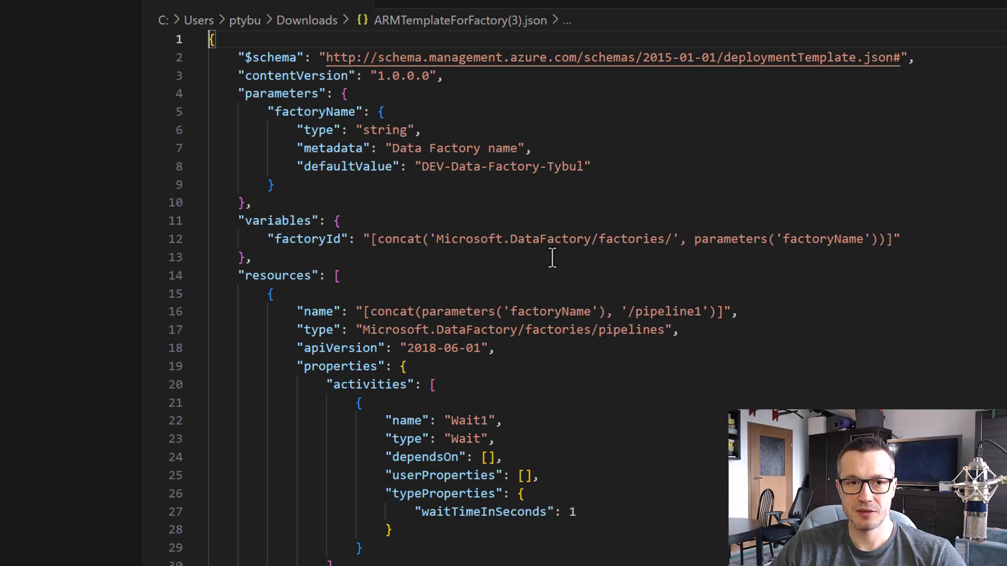
scroll(631, 218, down, 7)
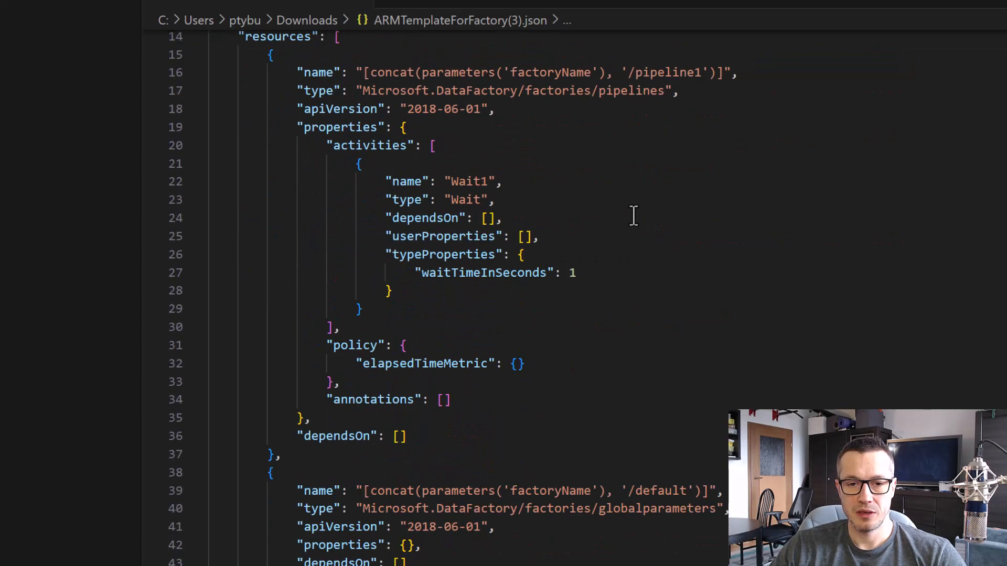
scroll(635, 215, up, 4)
scroll(656, 225, up, 4)
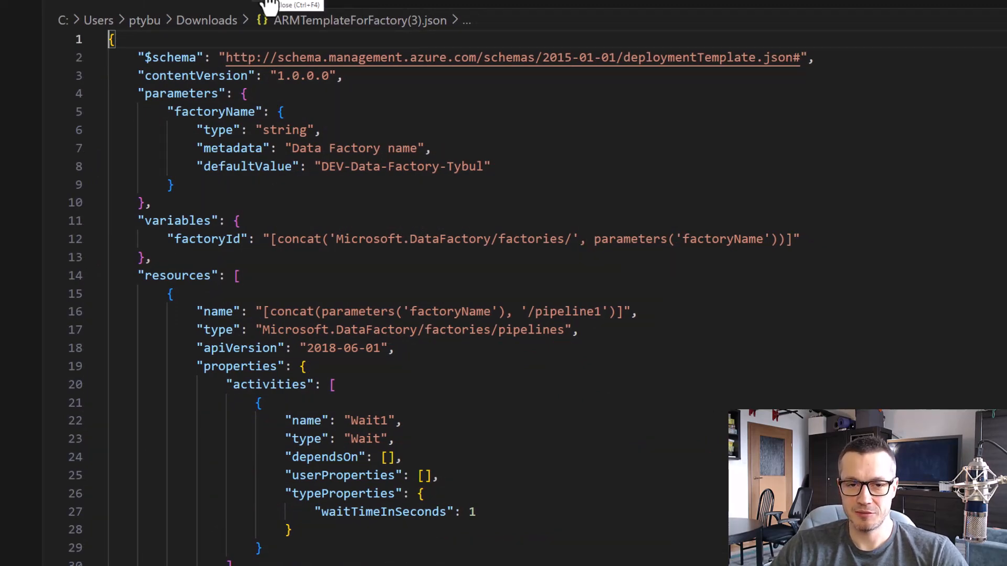
scroll(420, 182, down, 4)
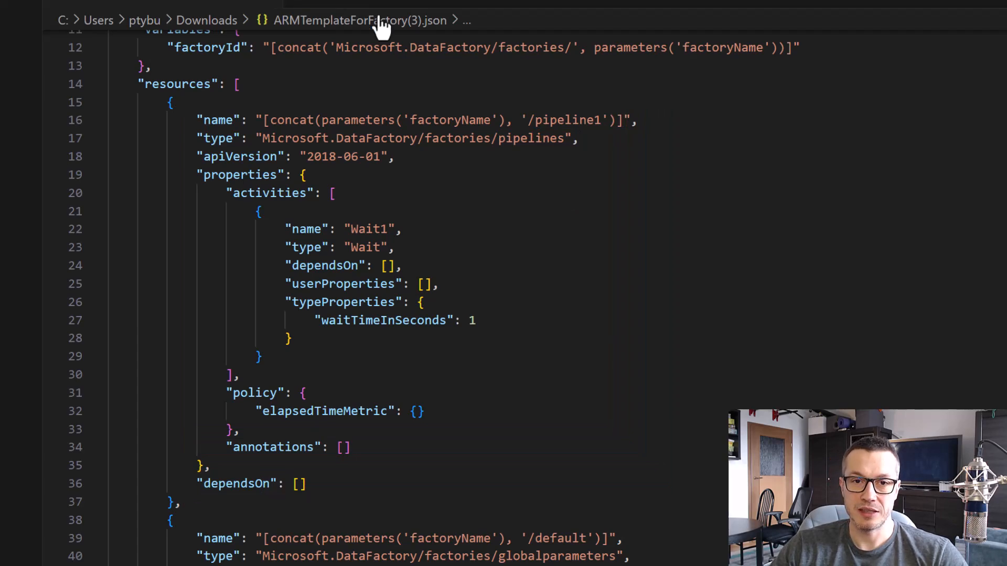
click(276, 4)
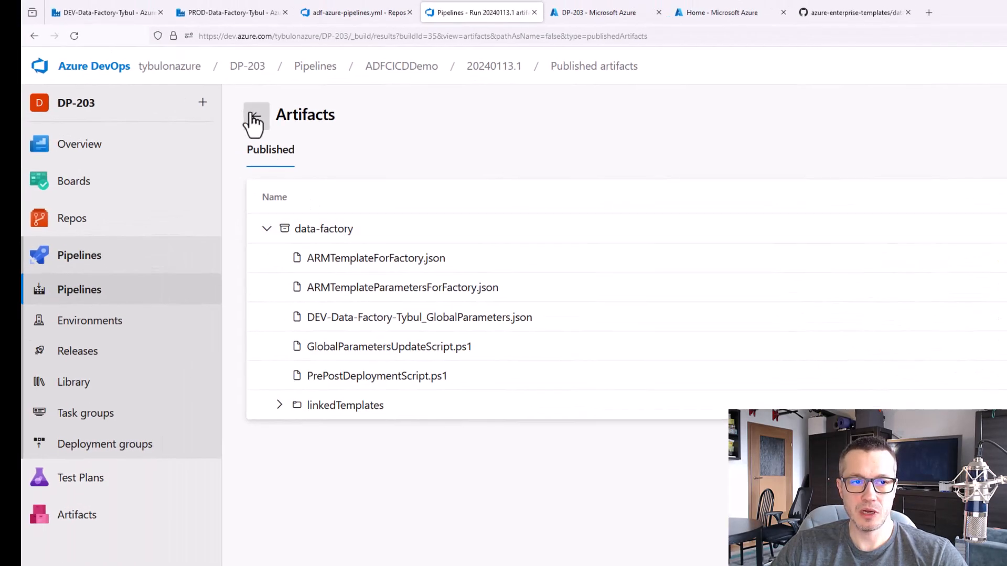
click(254, 116)
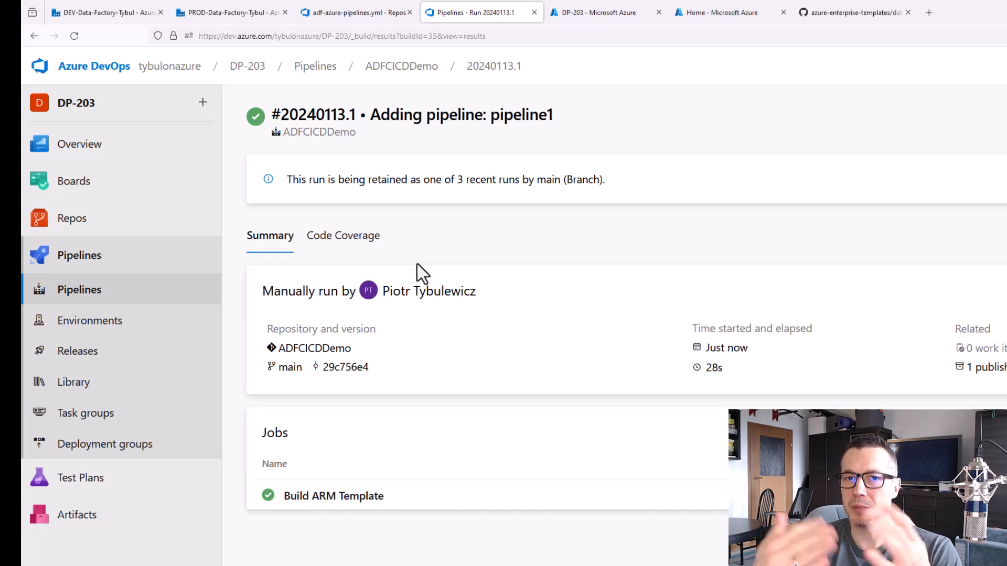
Copy the deploy job's file name from the readme and create adf-deploy-job.yml in the repository's devops folder
click(847, 11)
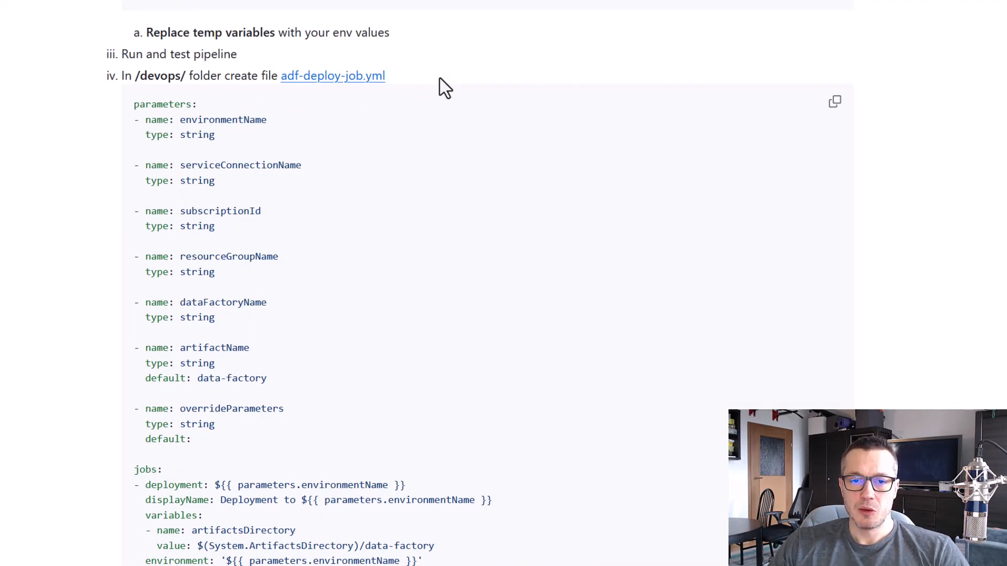
drag(411, 77, 281, 78)
key(ctrl+c)
right_click(336, 77)
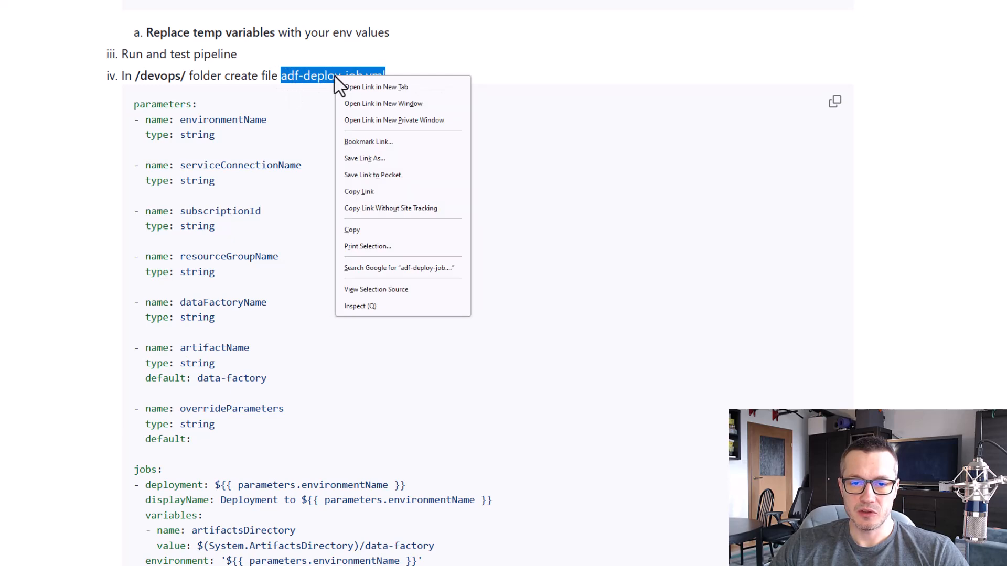
click(382, 232)
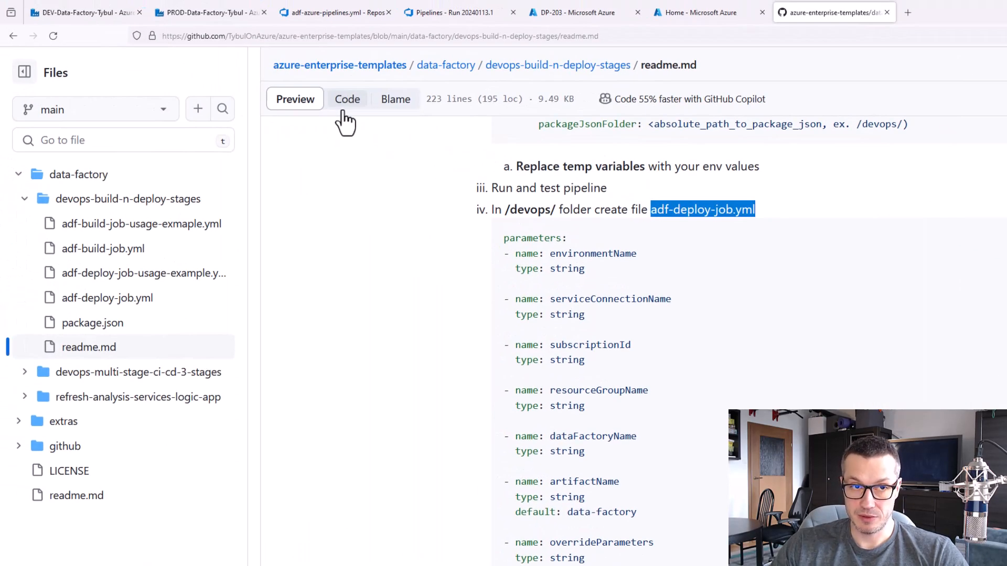
click(347, 13)
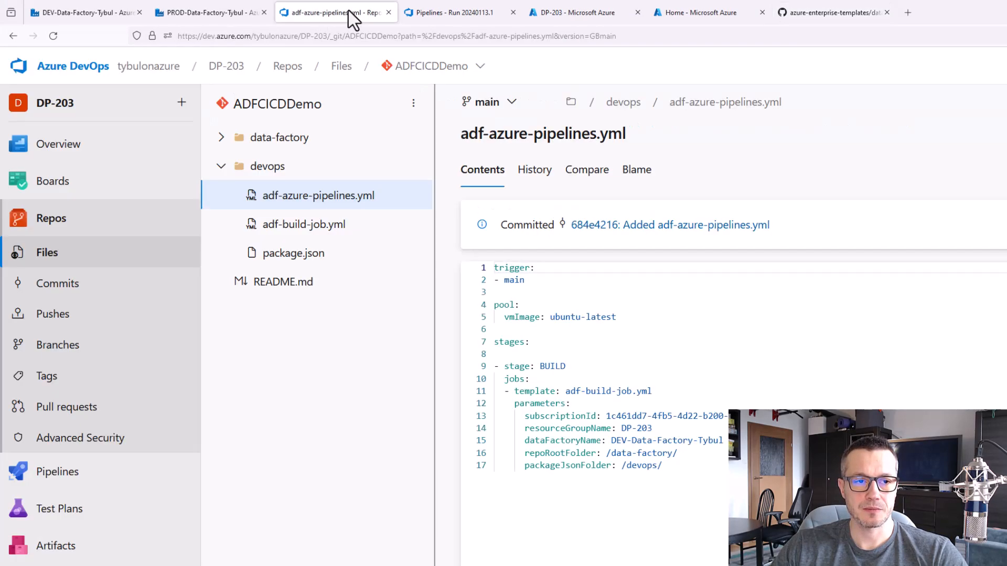
click(414, 165)
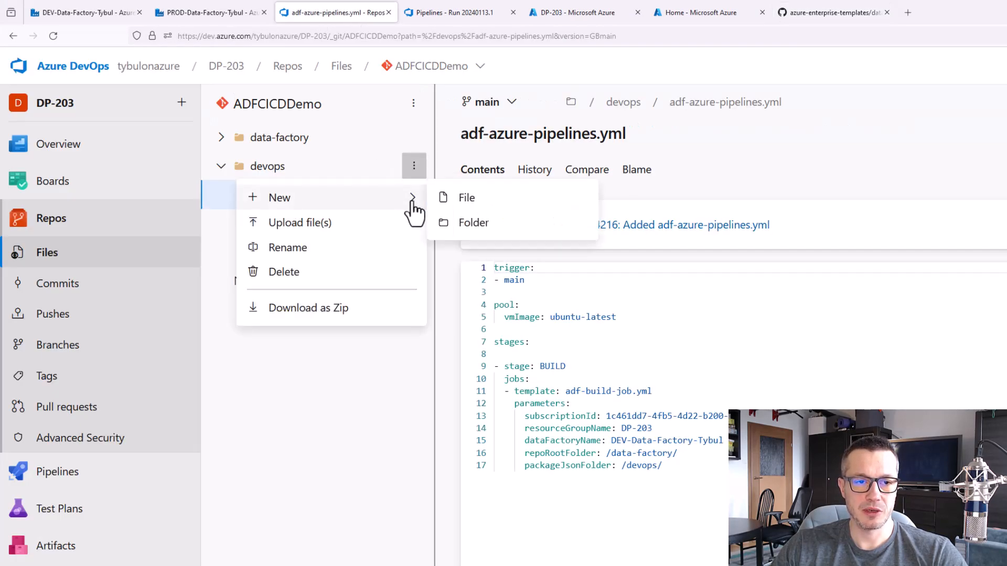
mouse_move(411, 197)
click(413, 177)
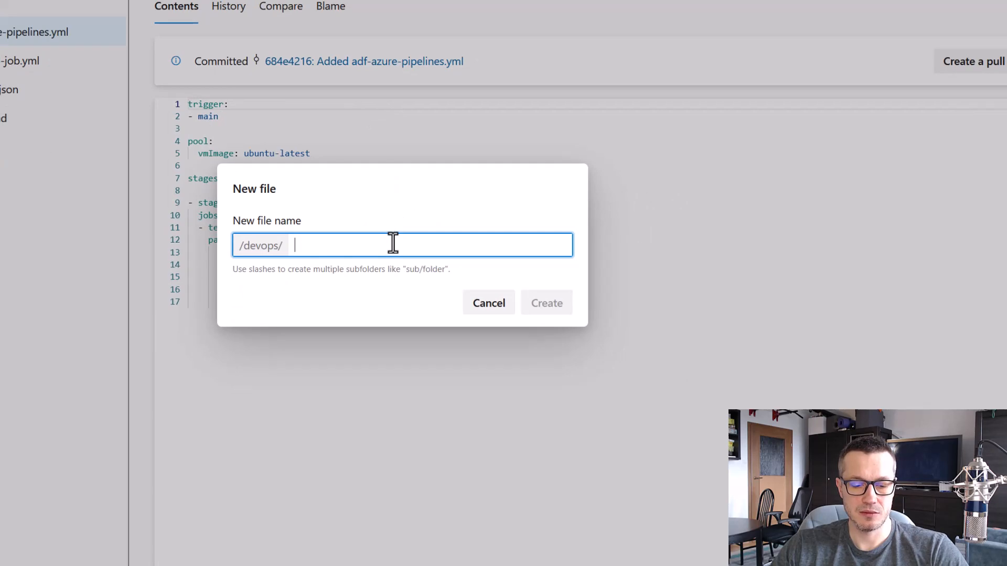
key(ctrl+v)
click(541, 310)
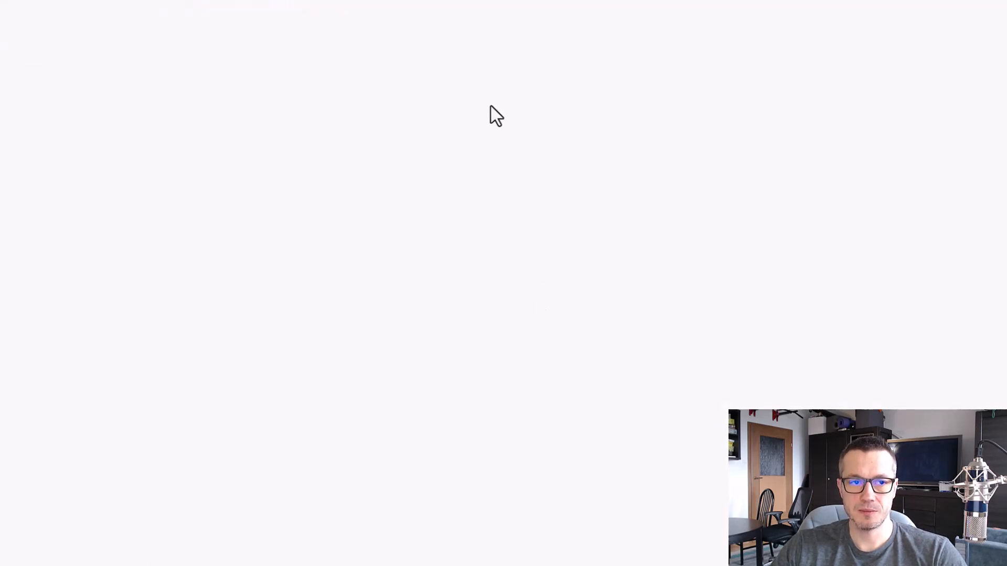
Fill adf-deploy-job.yml with the readme's sample code and commit it to main with the comment "Added adf-deploy-job.yml"
key(alt+Tab)
click(896, 73)
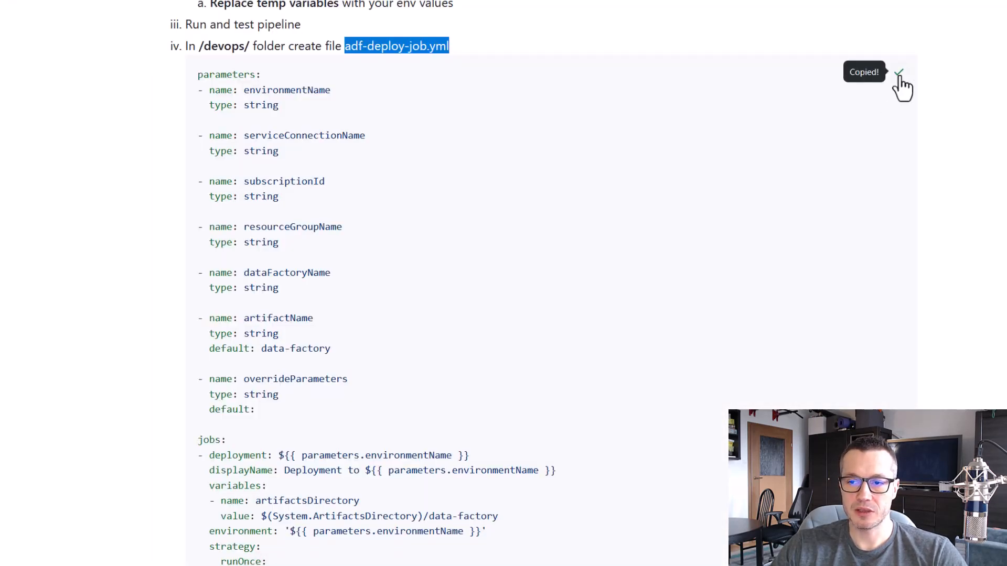
key(alt+Tab)
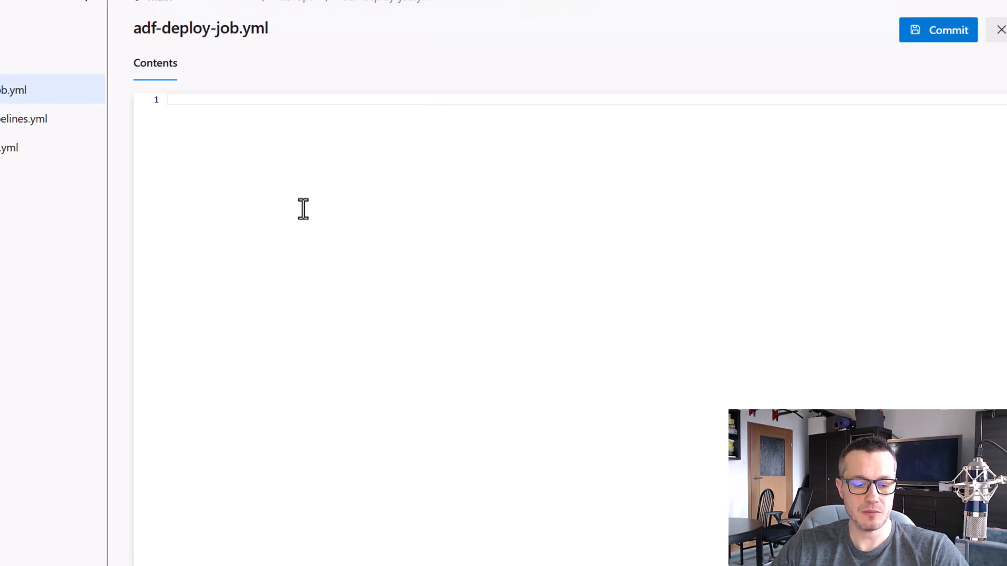
key(ctrl+v)
scroll(668, 373, up, 7)
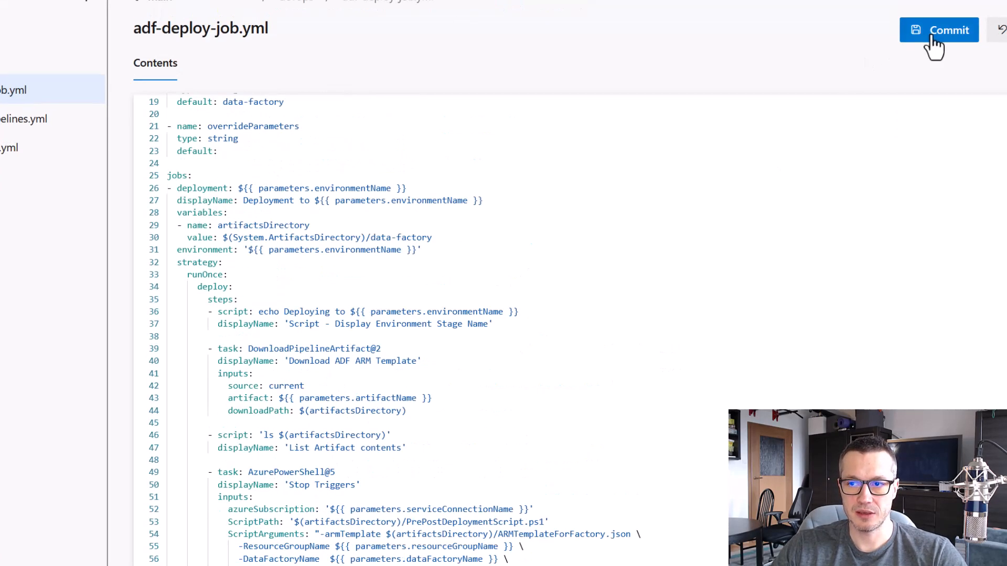
click(938, 36)
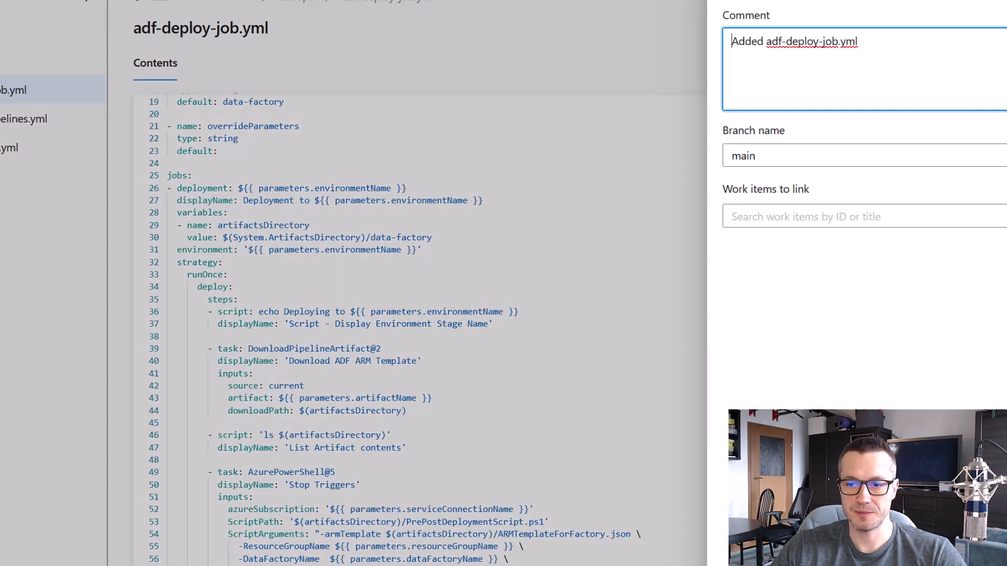
click(998, 561)
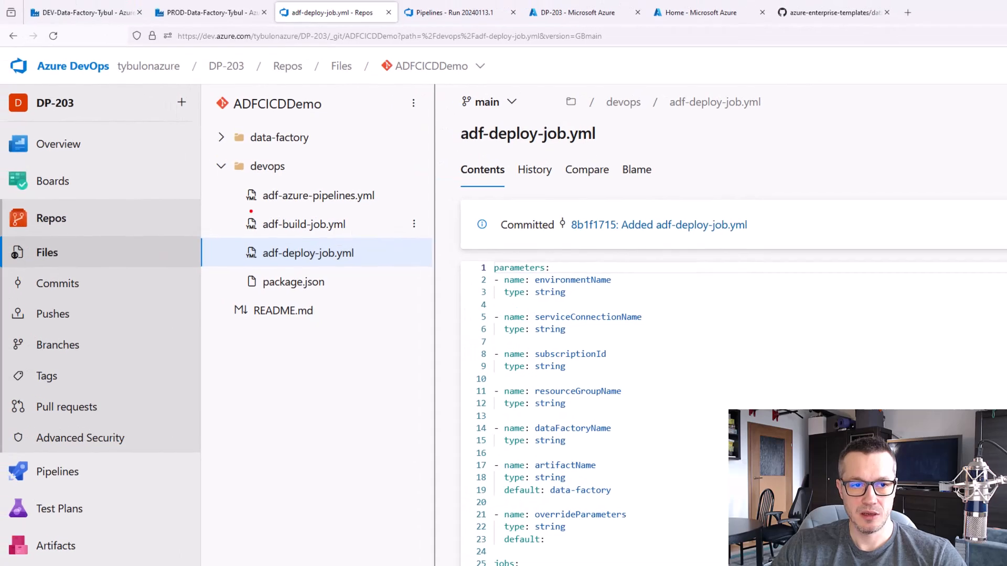
drag(237, 206, 359, 234)
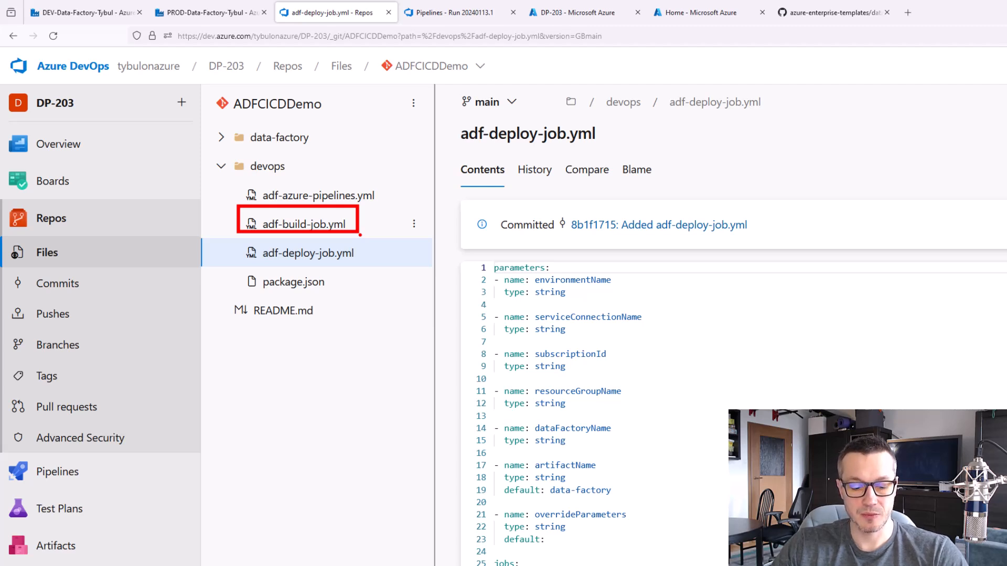
key(e)
drag(240, 235, 371, 270)
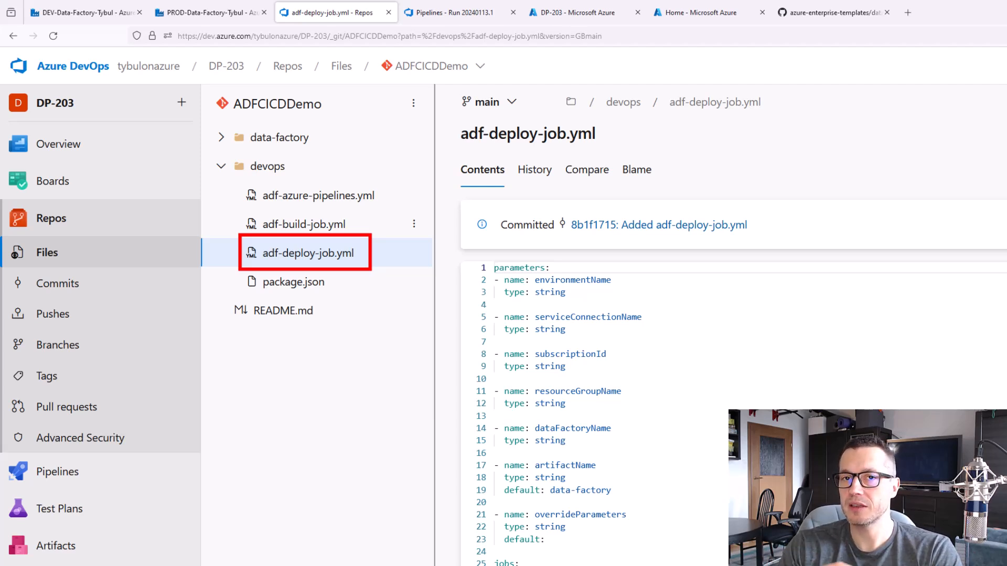
key(Escape)
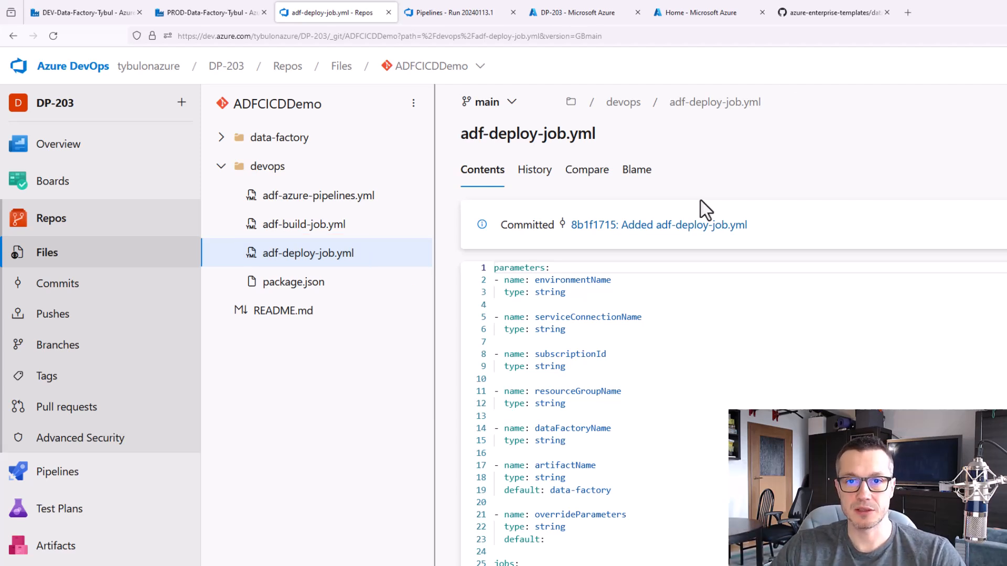
Read the readme's instructions on creating an Azure service connection with a service principal and the Data Factory Contributor role
click(834, 11)
scroll(919, 308, down, 8)
scroll(925, 327, down, 15)
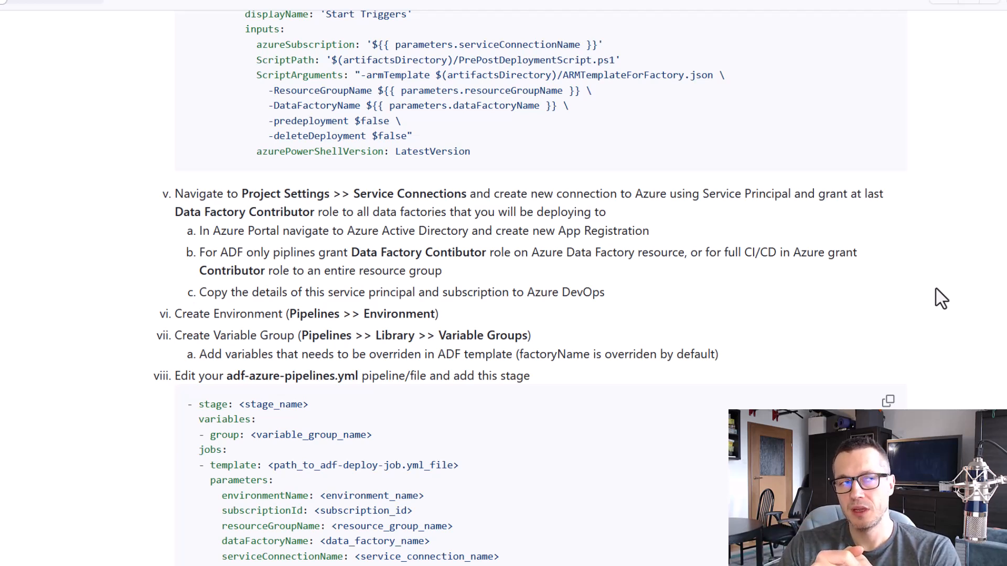
key(ctrl+2)
drag(348, 179, 469, 204)
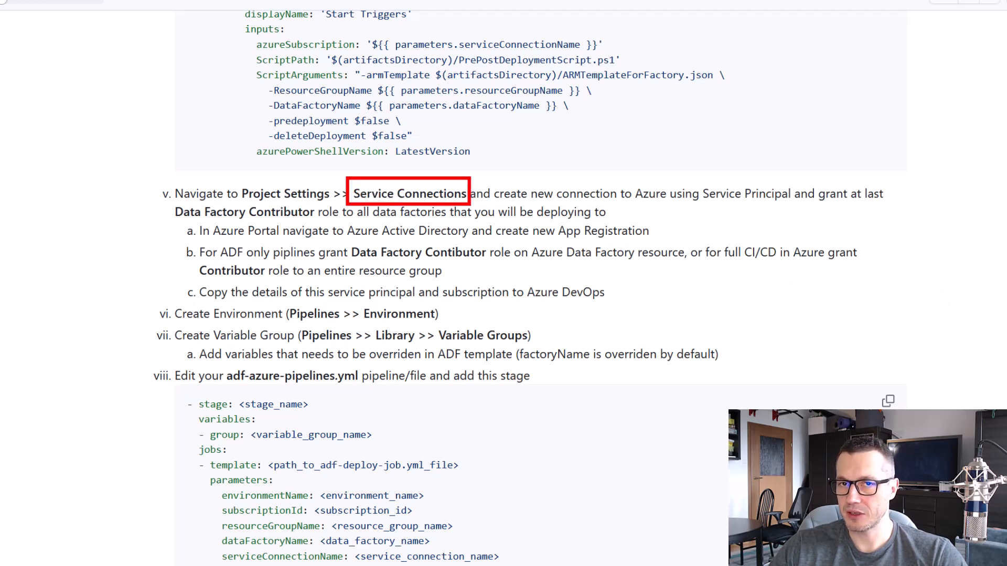
key(Escape)
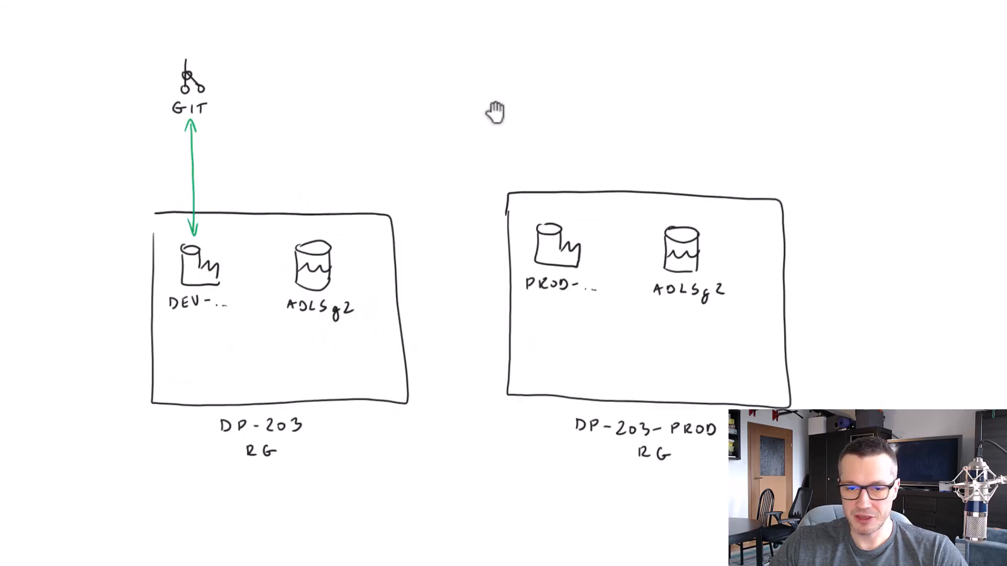
Switch to the whiteboard diagram, make room above the resource groups, and handwrite the orange label DEVOPS beside the GIT icon
drag(495, 112, 495, 183)
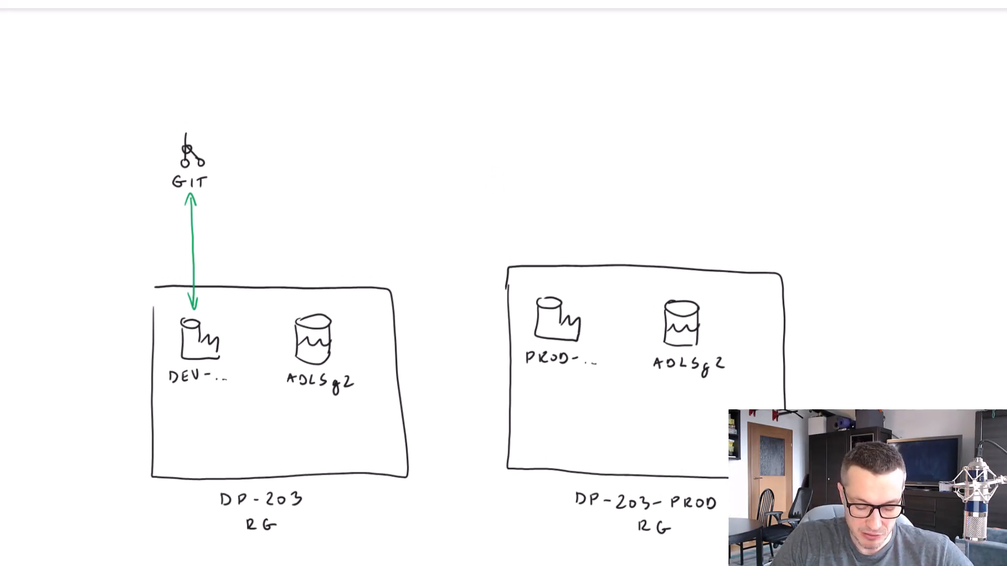
drag(235, 134, 235, 145)
mouse_move(254, 136)
mouse_down()
mouse_move(253, 143)
mouse_move(265, 131)
mouse_up()
drag(273, 132, 281, 135)
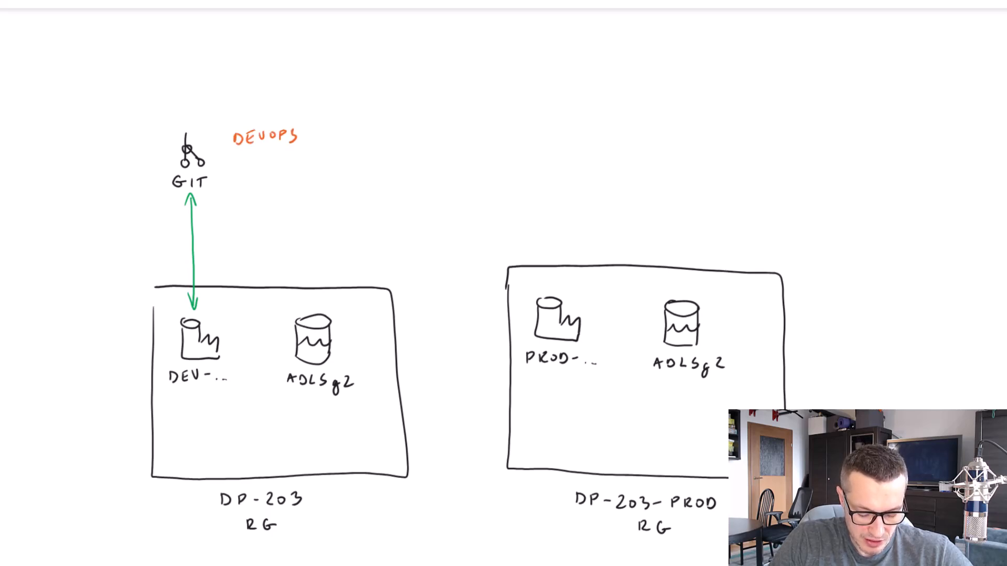
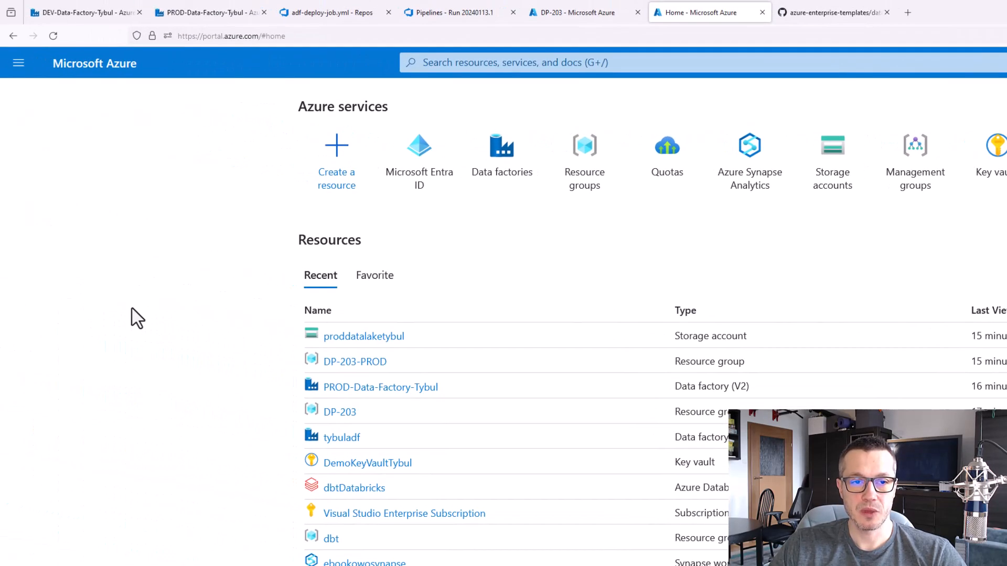
Register a single-tenant application named CICD_DEV in Microsoft Entra ID
mouse_move(355, 143)
click(426, 162)
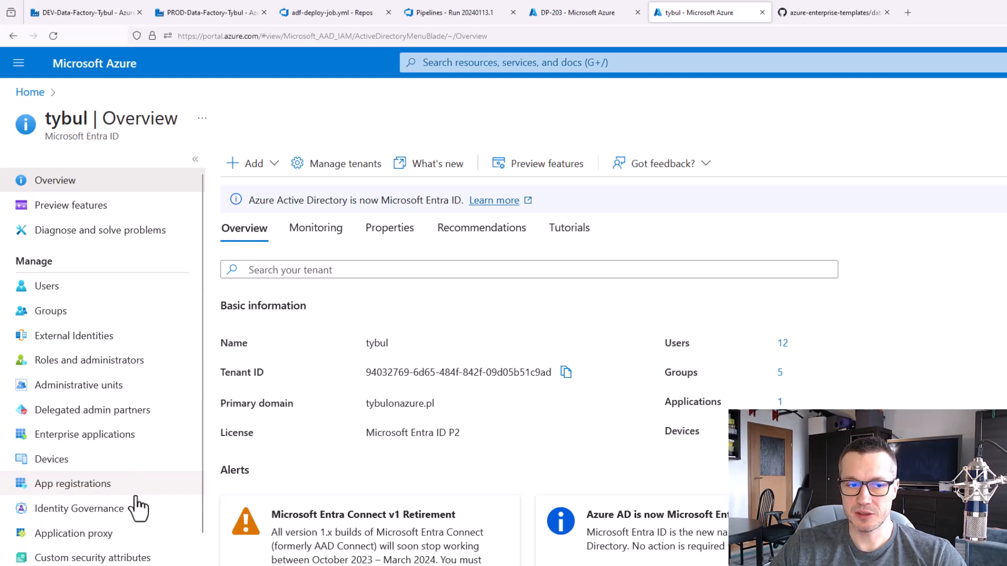
click(94, 488)
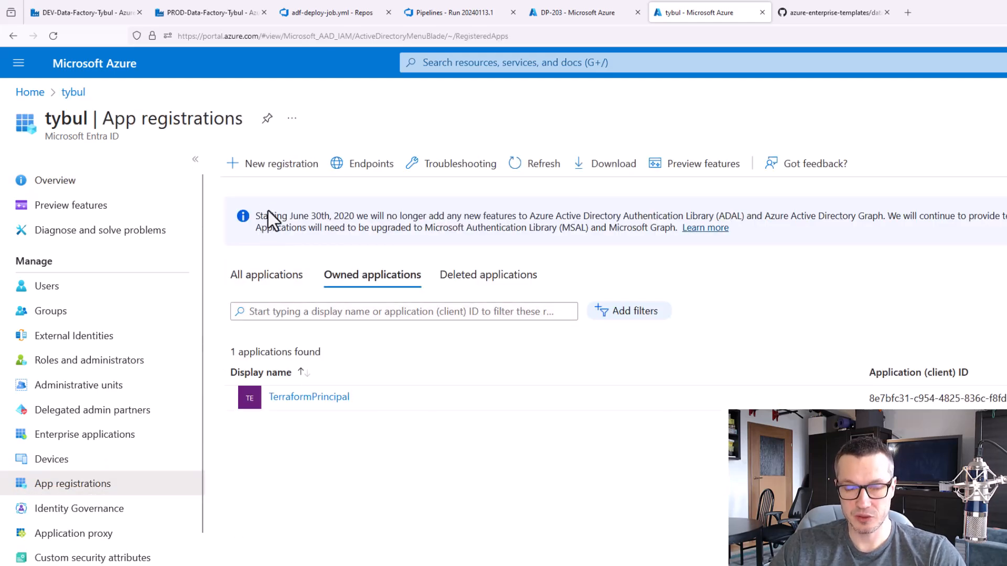
click(292, 172)
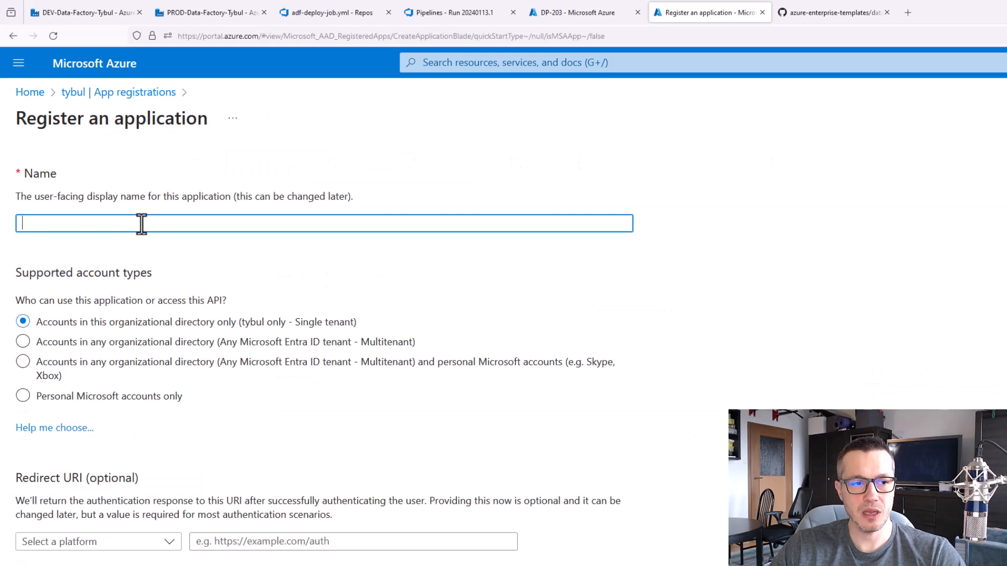
text(CICD)
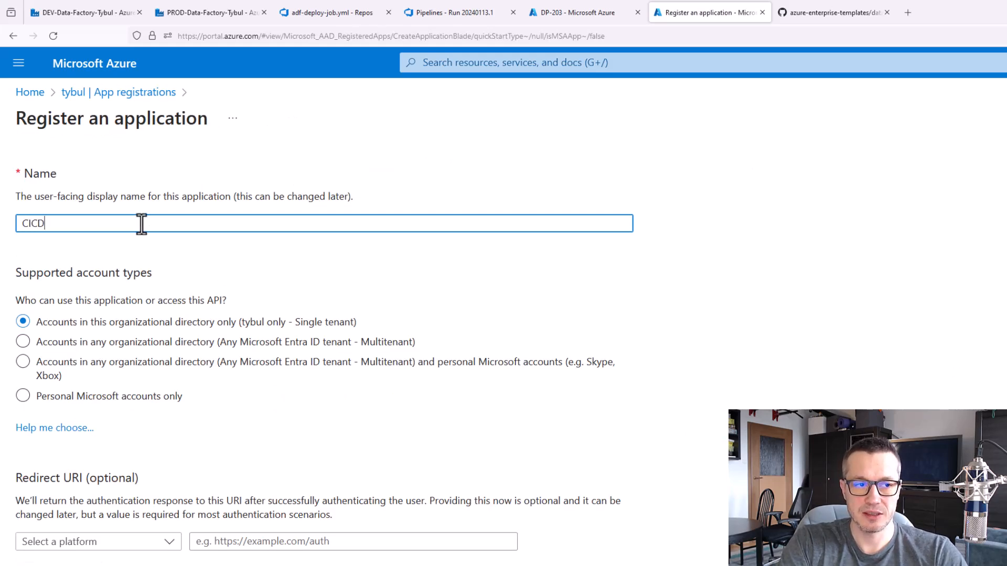
text(_DEV)
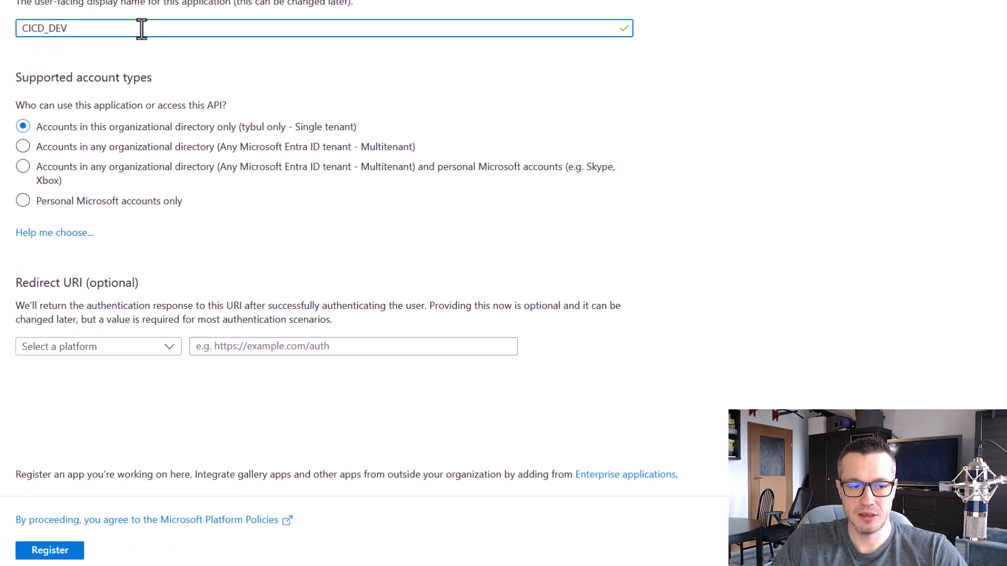
click(65, 555)
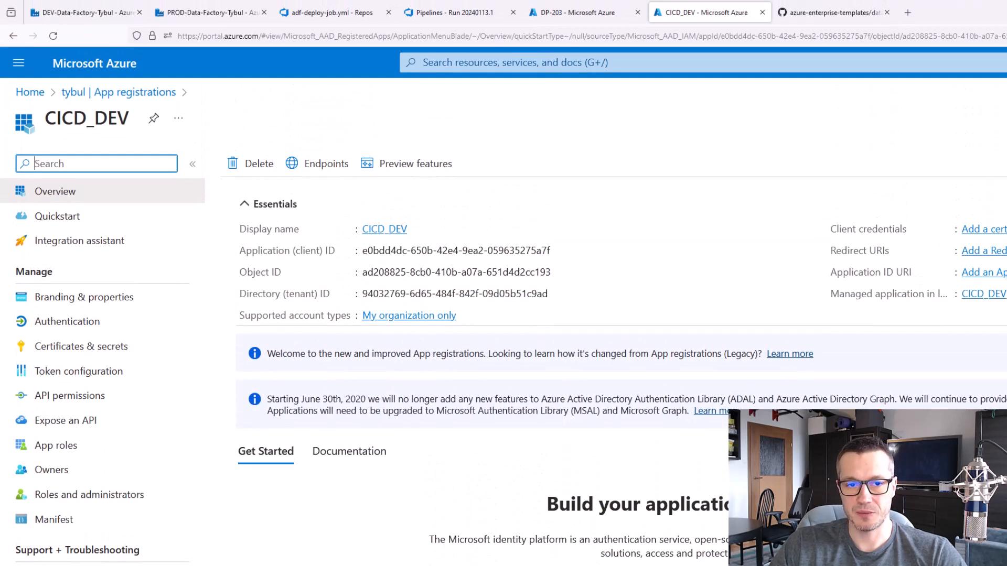
Create a client secret for CICD_DEV with description CICD and 365 days (12 months) expiry, and copy its value
click(95, 347)
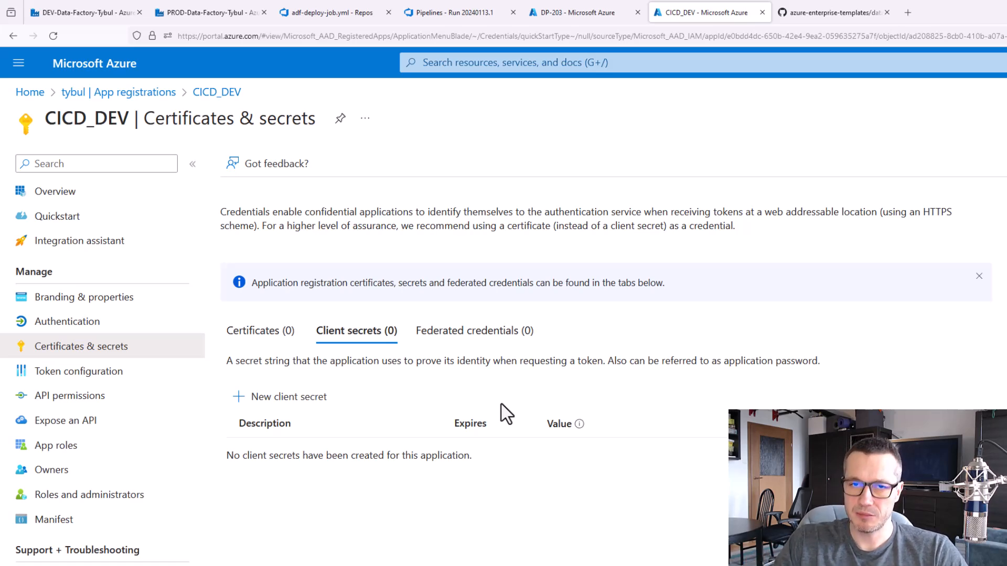
click(298, 404)
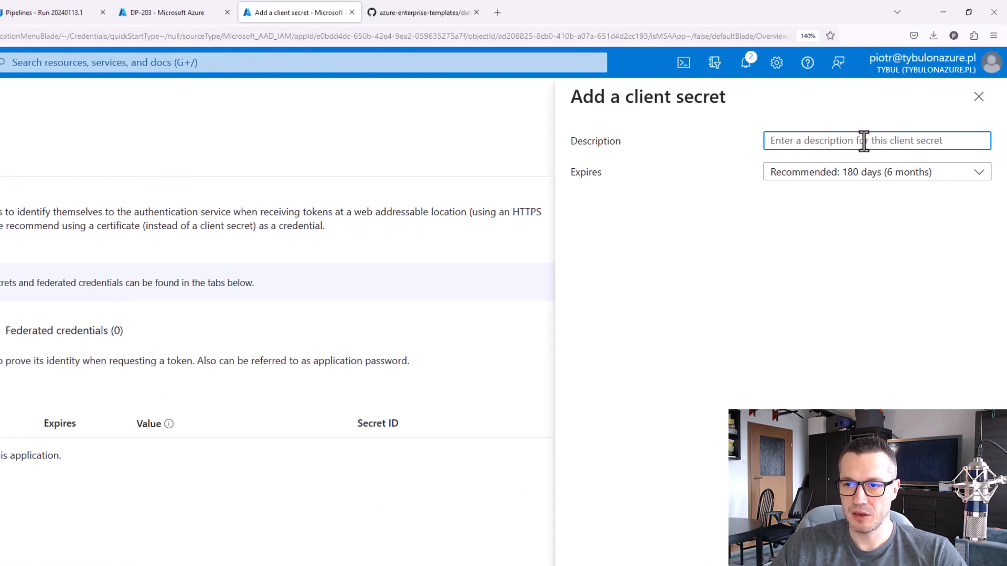
text(CICD)
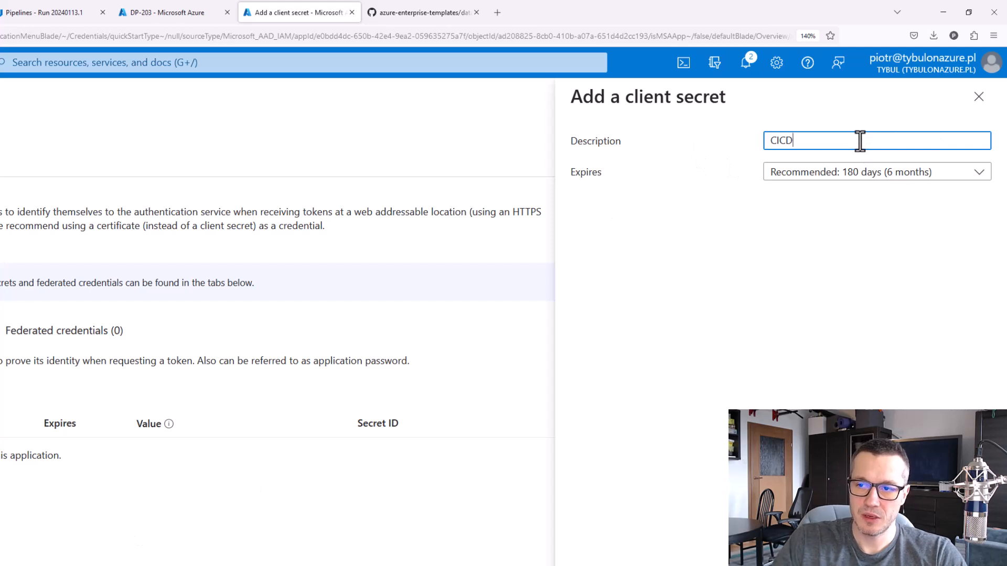
click(854, 176)
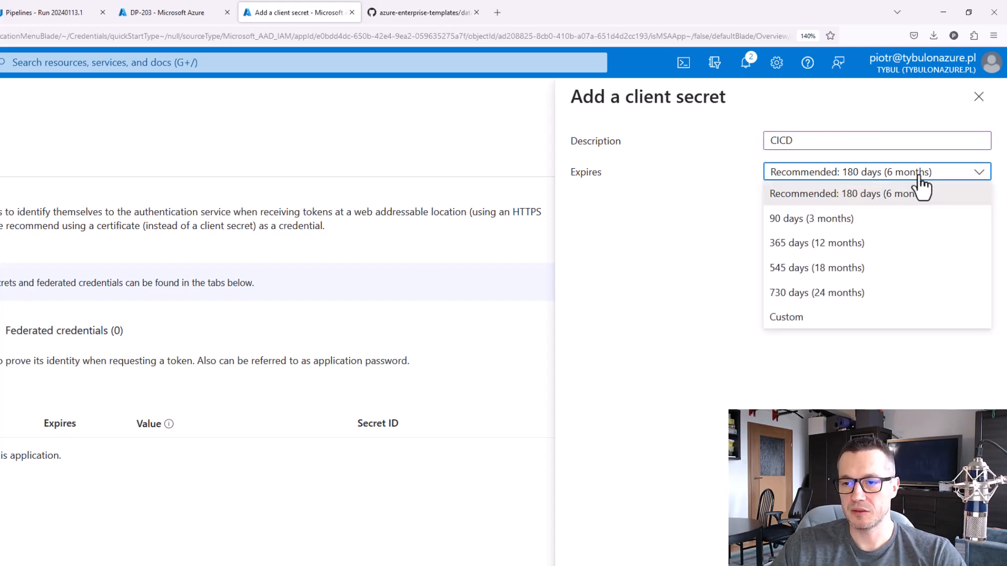
click(872, 245)
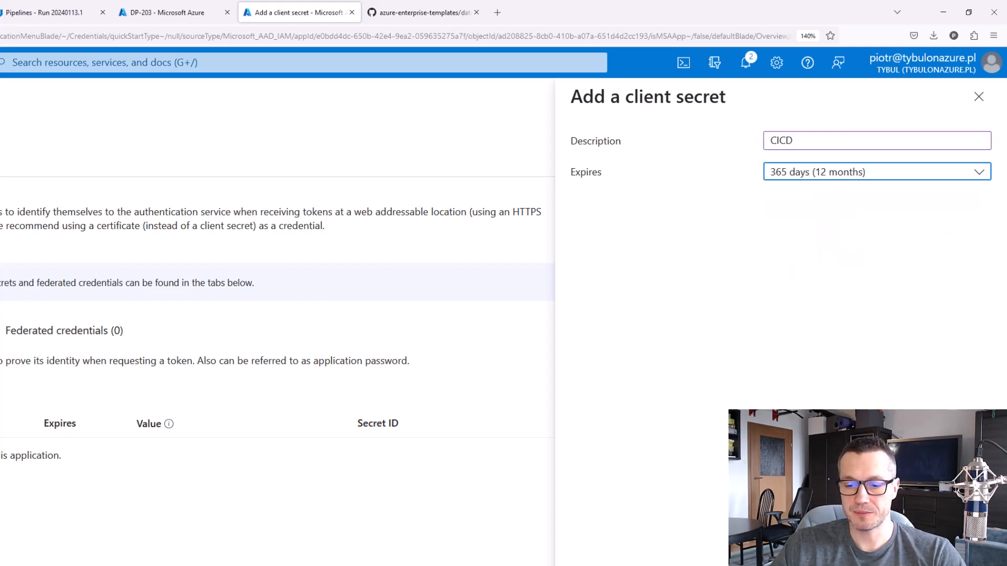
click(598, 565)
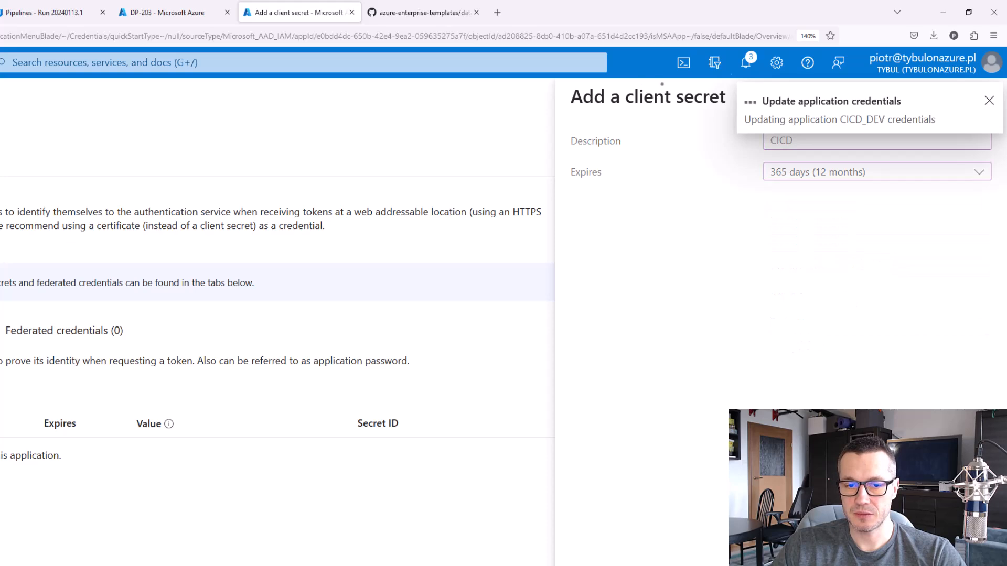
click(989, 100)
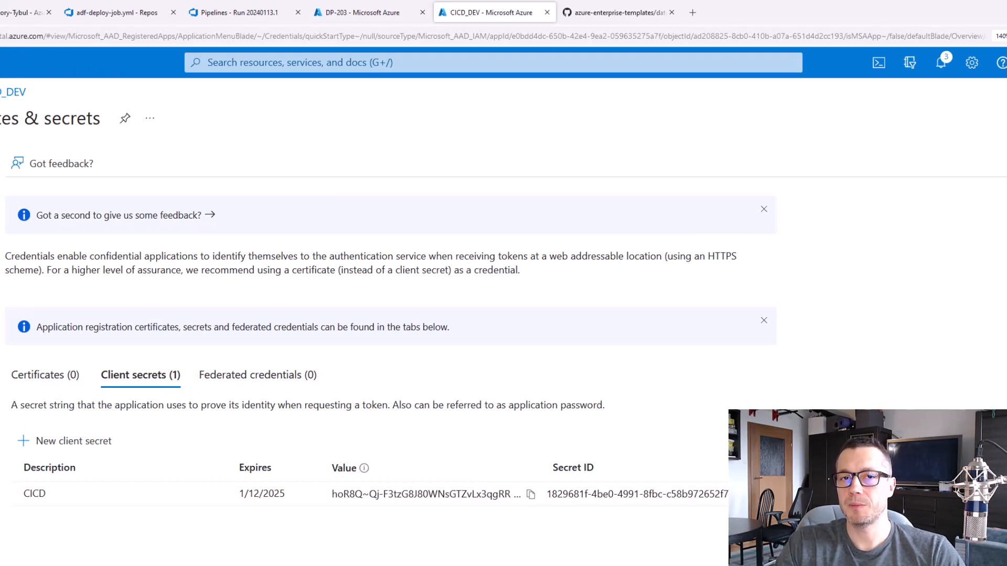
click(531, 495)
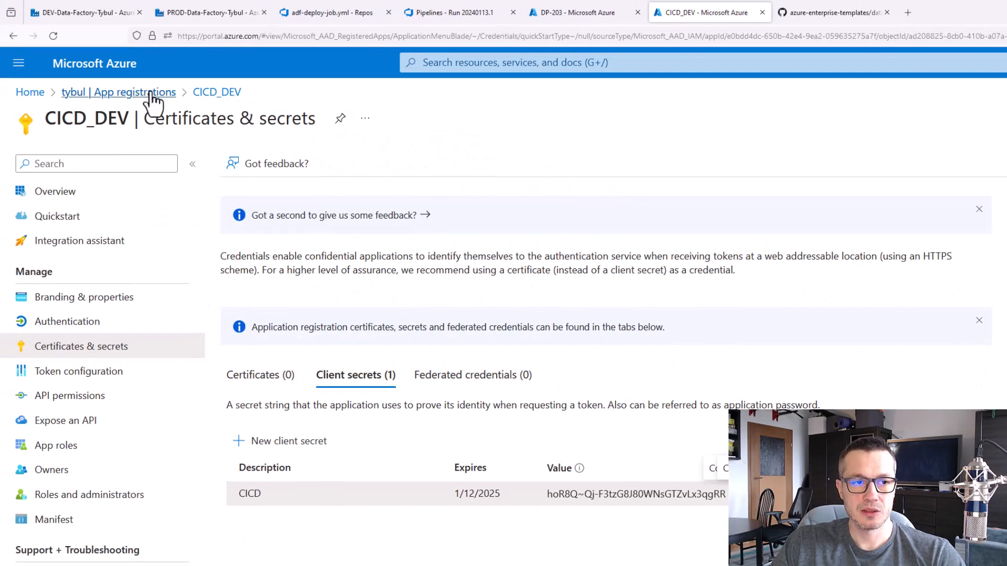
Return to the app registrations and register a second single-tenant application named CICD_PROD
click(153, 93)
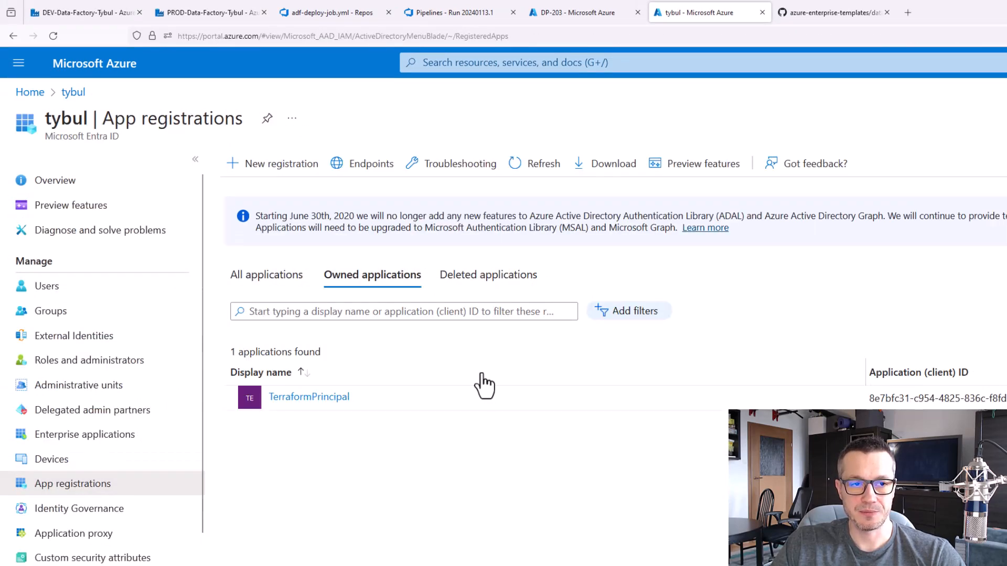
click(278, 163)
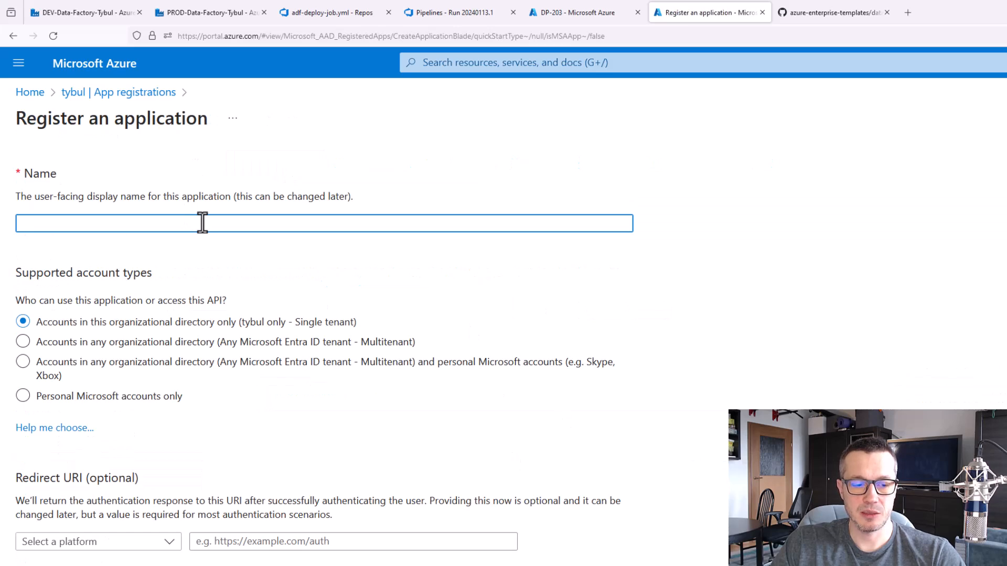
text(CICD_PROD)
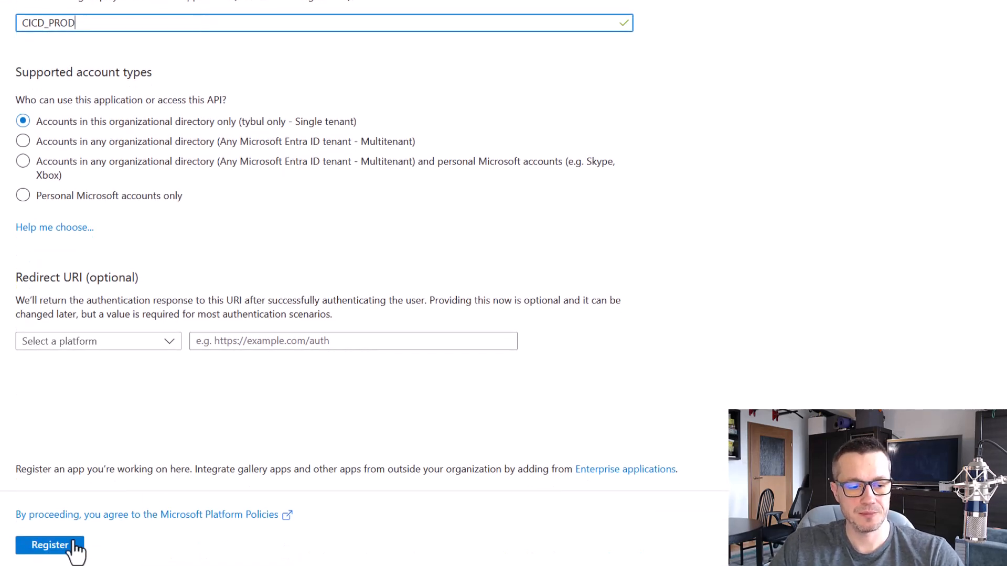
click(73, 546)
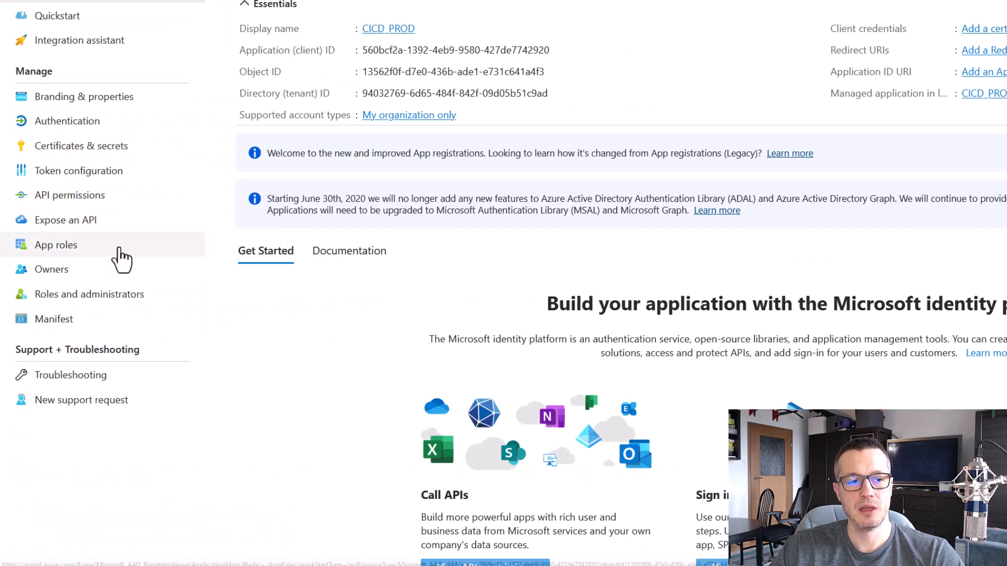
Create a client secret for CICD_PROD with description CICD and 365 days (12 months) expiry, and copy its value
click(94, 151)
click(307, 198)
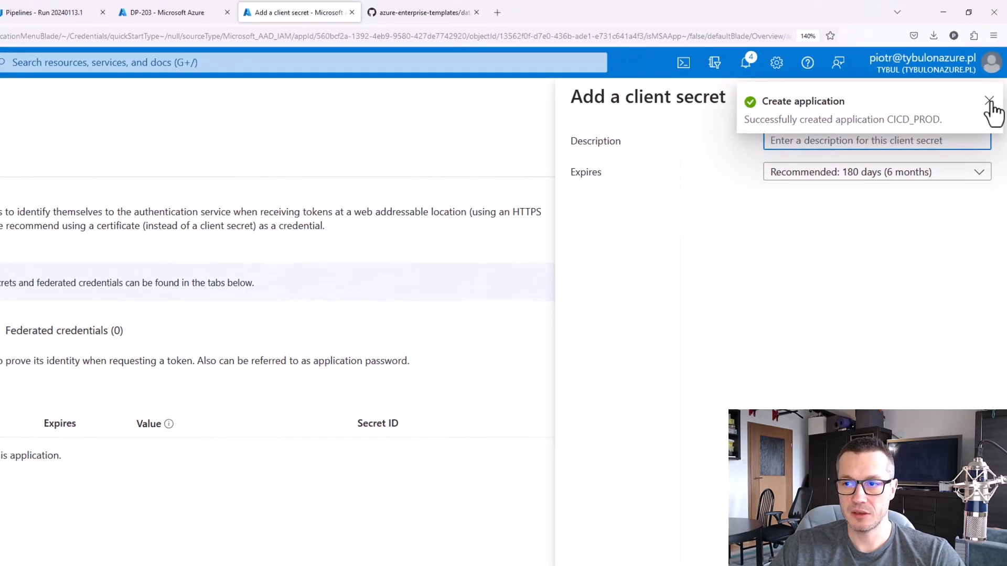
click(989, 99)
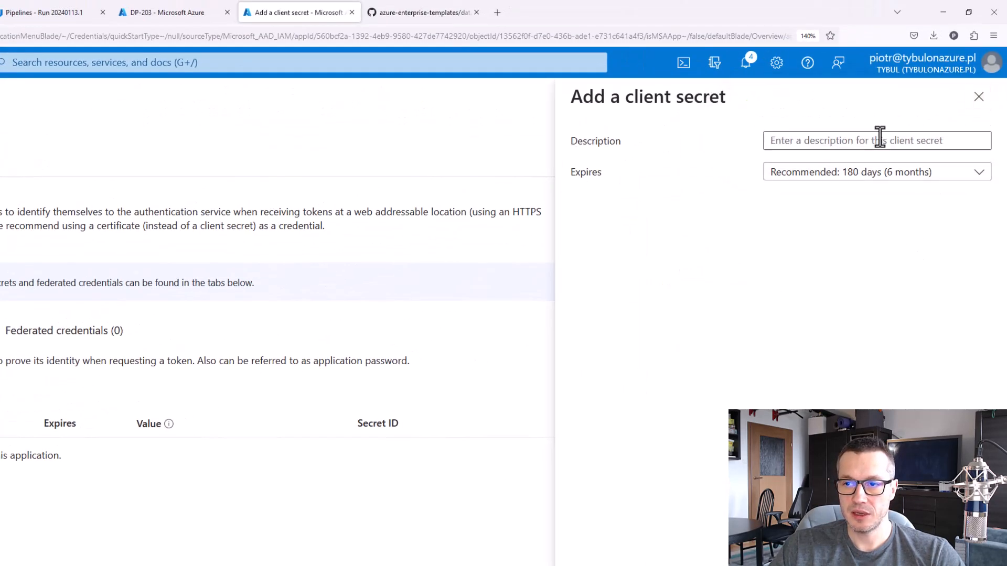
click(879, 140)
text(CICD)
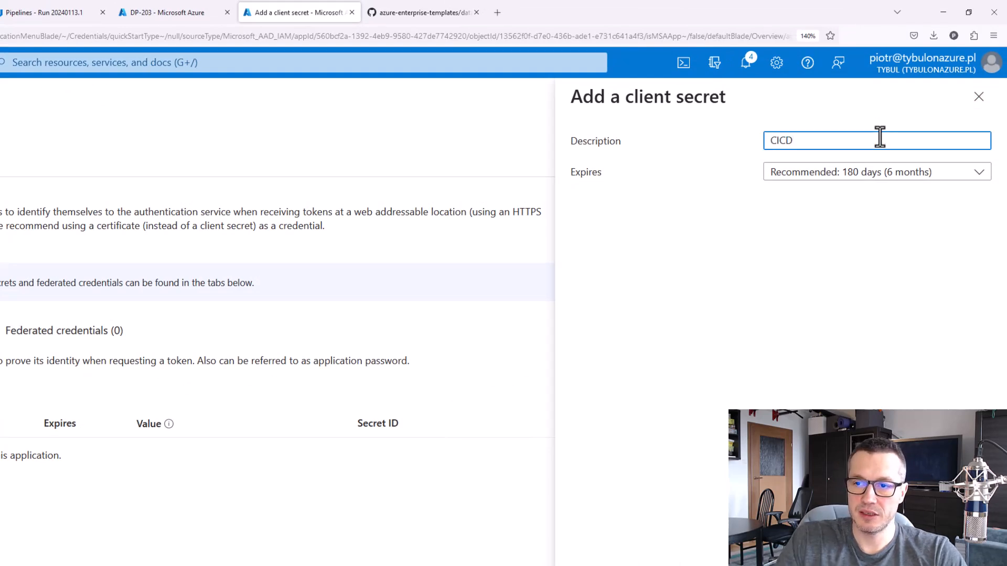
click(938, 174)
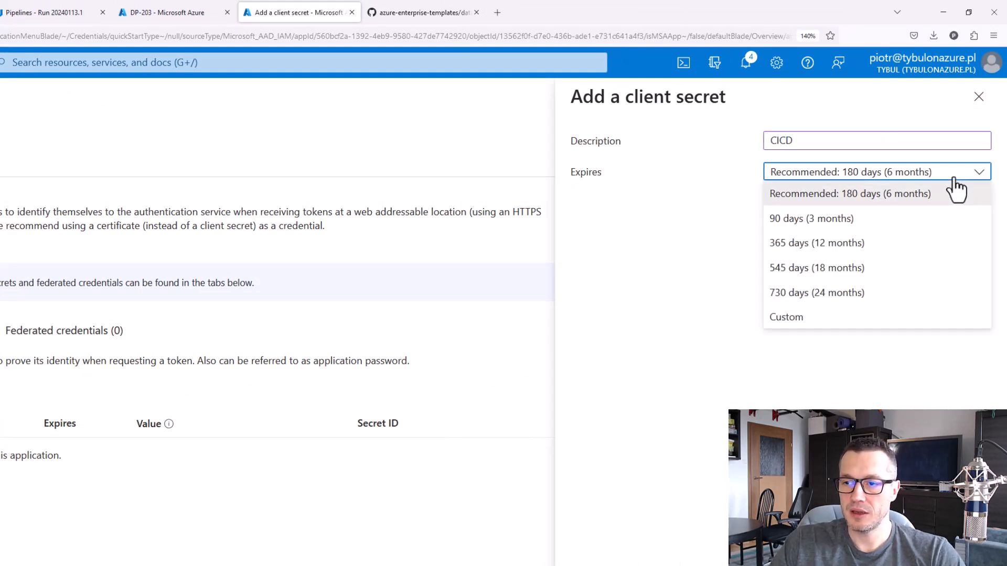
click(870, 242)
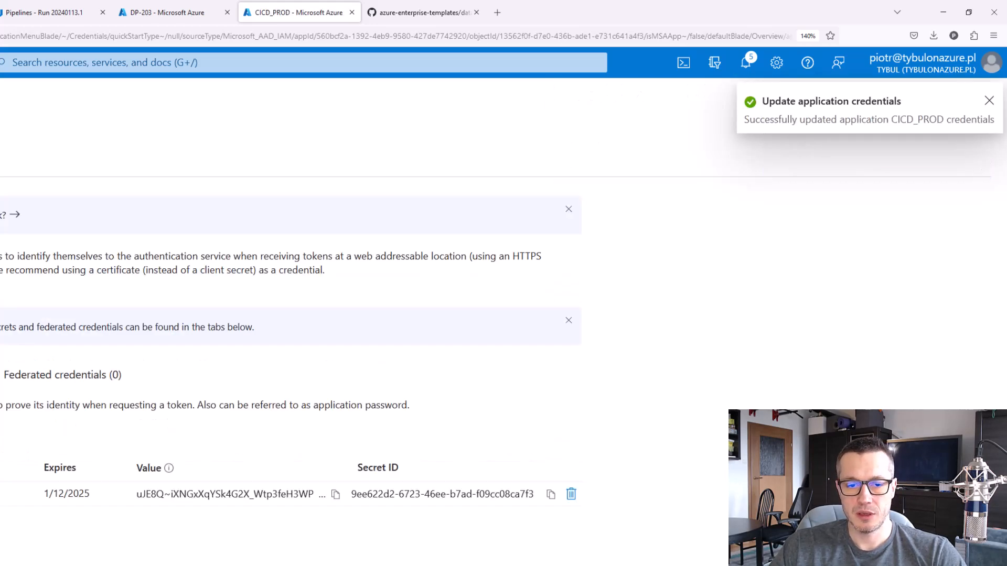
click(335, 494)
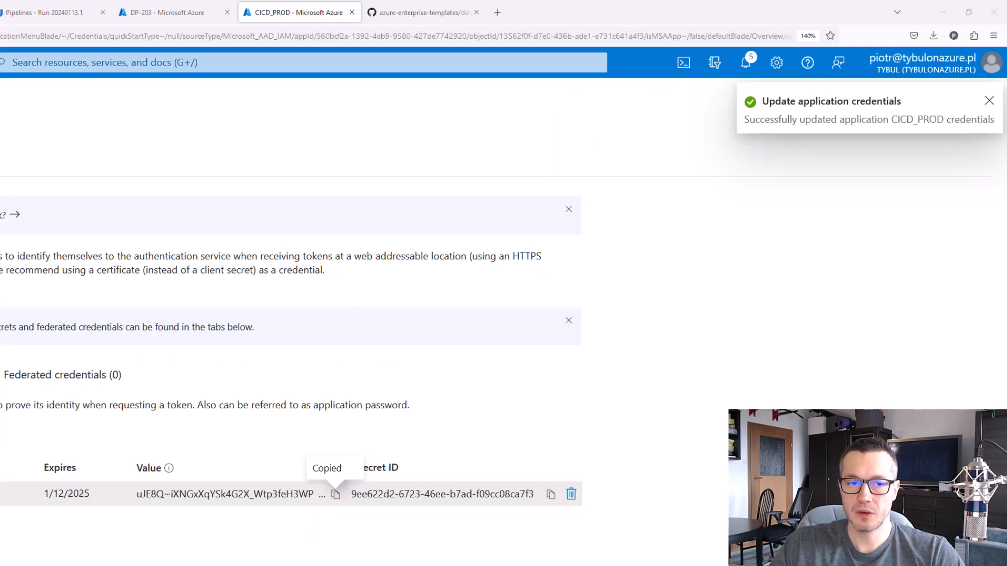
Review the readme's instruction on granting the service principal the Data Factory Contributor role, marking the passage temporarily
click(429, 13)
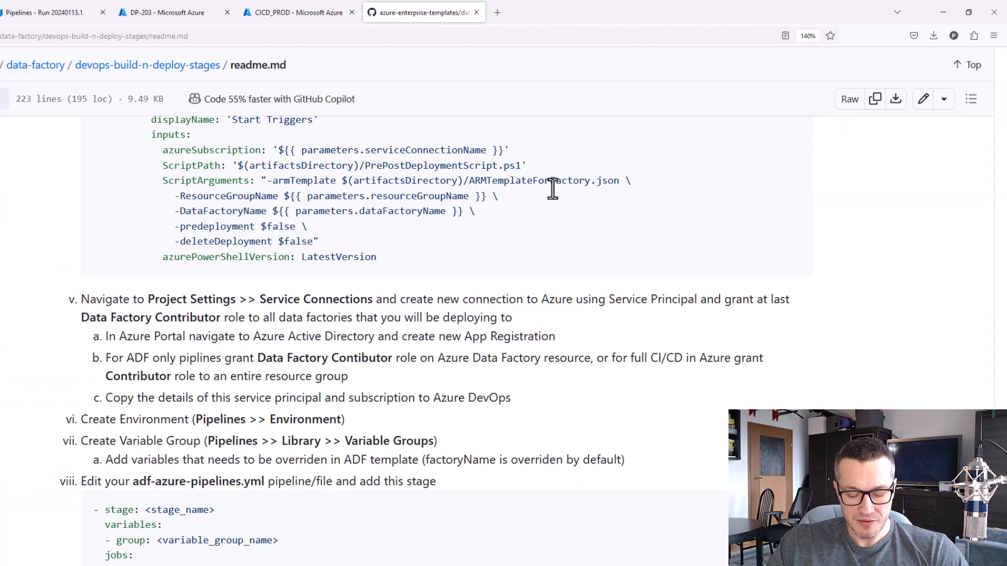
key(ctrl+2)
drag(704, 285, 807, 306)
drag(67, 309, 530, 337)
key(Escape)
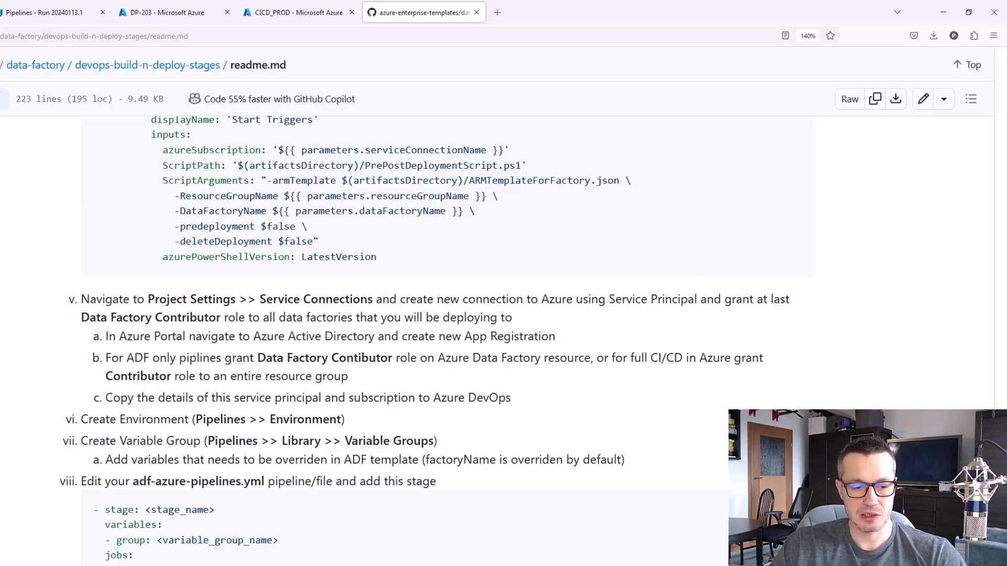
Switch to the whiteboard and handwrite an orange CONTRIBUTOR label with a downward arrow above the DP-203 resource group box
key(alt+Tab)
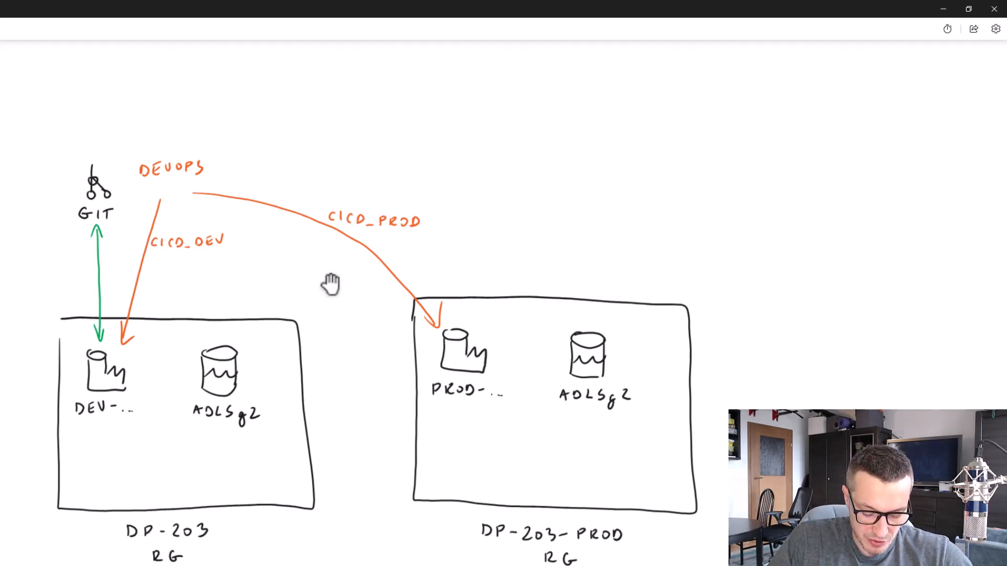
drag(150, 274, 149, 283)
drag(155, 276, 167, 276)
drag(169, 277, 177, 276)
drag(174, 277, 174, 284)
drag(183, 277, 190, 284)
drag(193, 276, 193, 283)
drag(200, 274, 200, 283)
drag(201, 274, 214, 274)
drag(215, 274, 222, 274)
drag(219, 274, 219, 283)
drag(228, 275, 236, 281)
drag(236, 273, 243, 281)
drag(193, 292, 193, 309)
drag(189, 303, 198, 303)
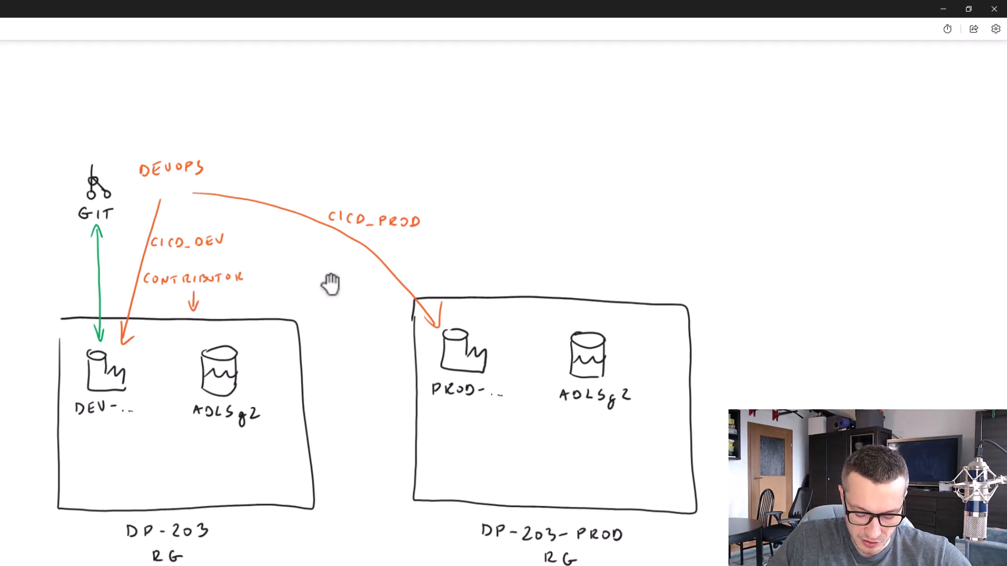
Handwrite an orange CONTRIBUTOR label with a downward arrow above the DP-203-PROD resource group box
drag(459, 257, 455, 264)
drag(466, 257, 465, 257)
drag(470, 264, 478, 258)
drag(484, 257, 487, 256)
drag(490, 265, 492, 256)
drag(500, 257, 507, 267)
drag(514, 257, 528, 258)
drag(525, 258, 524, 265)
drag(533, 258, 534, 259)
drag(541, 258, 547, 267)
drag(501, 275, 501, 290)
drag(497, 283, 506, 283)
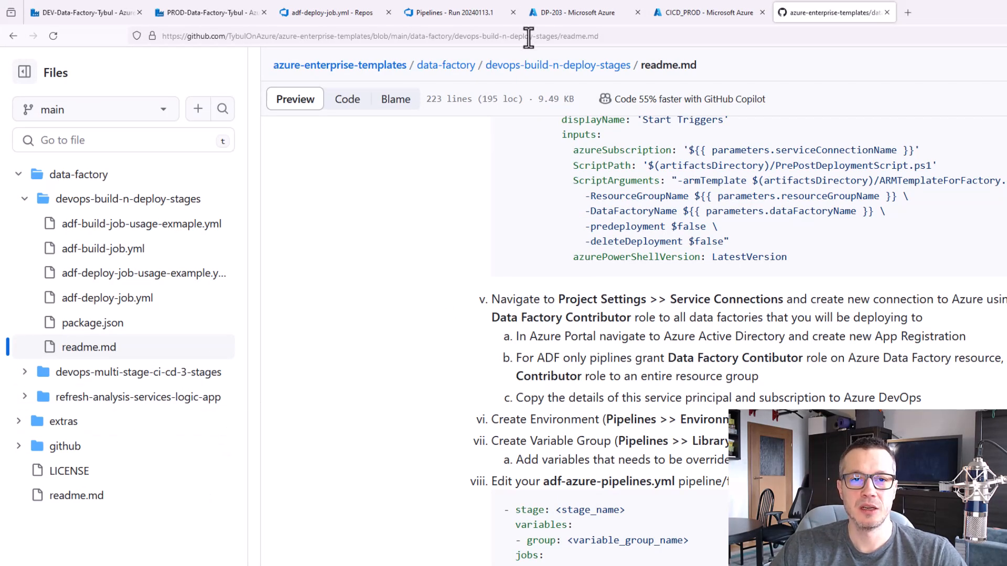
Switch to the Azure portal and start a role assignment on the DP-203 resource group with the privileged Contributor role
click(561, 14)
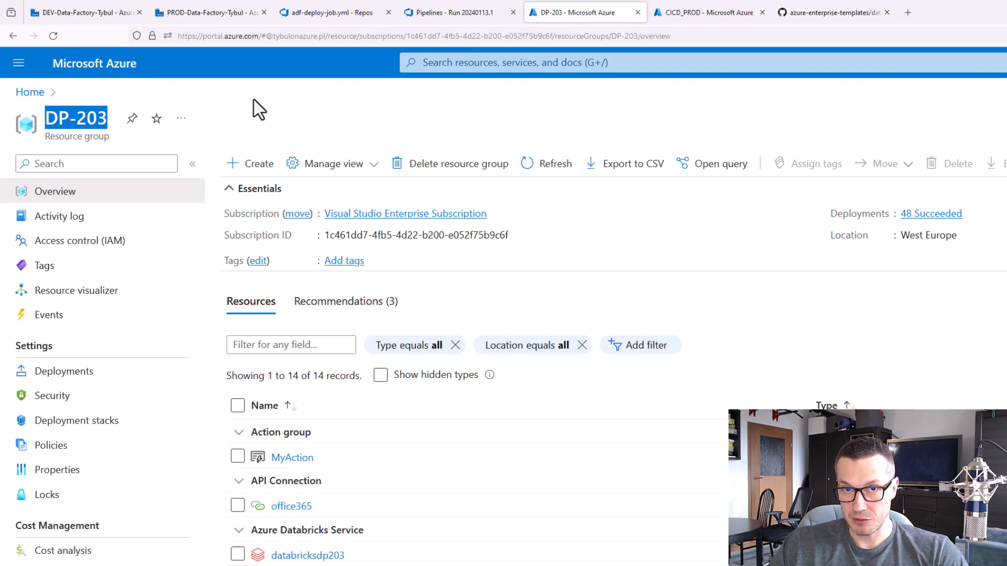
click(87, 243)
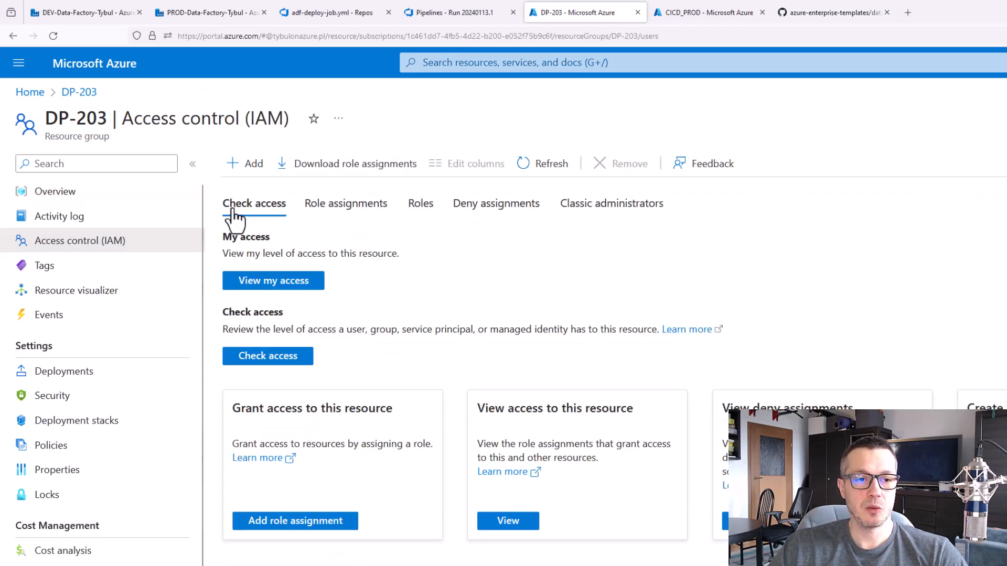
click(253, 162)
click(266, 195)
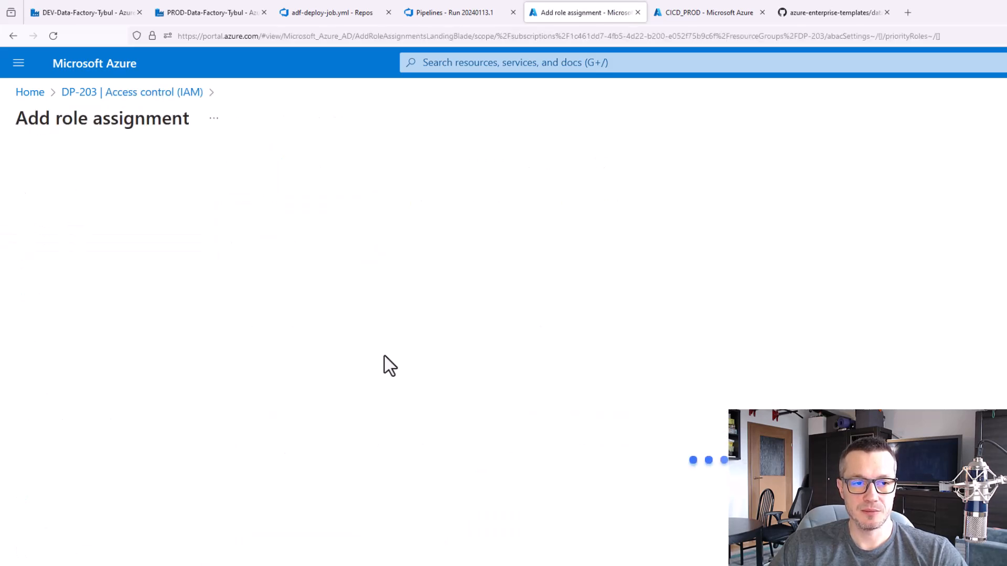
click(181, 260)
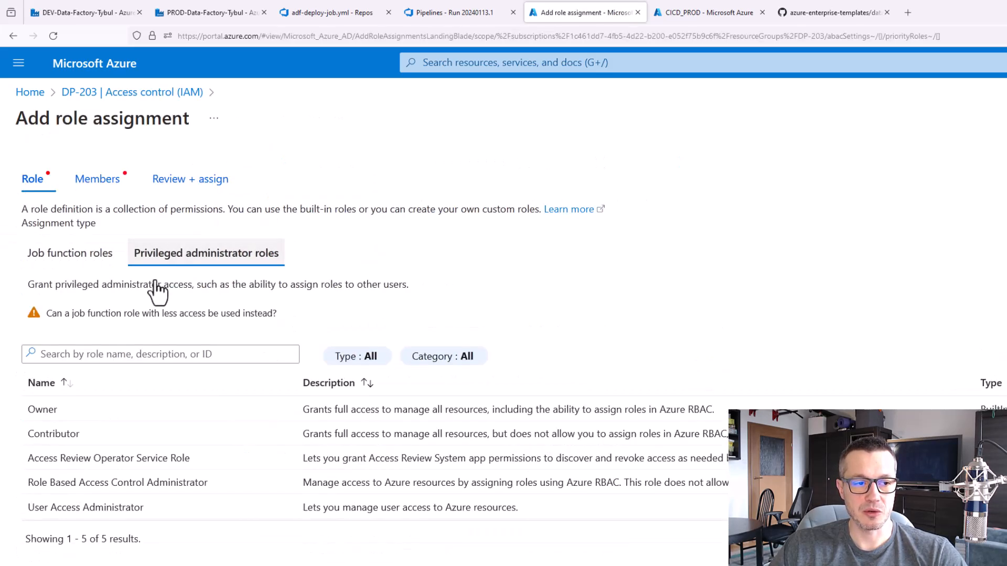
scroll(67, 397, down, 4)
click(252, 538)
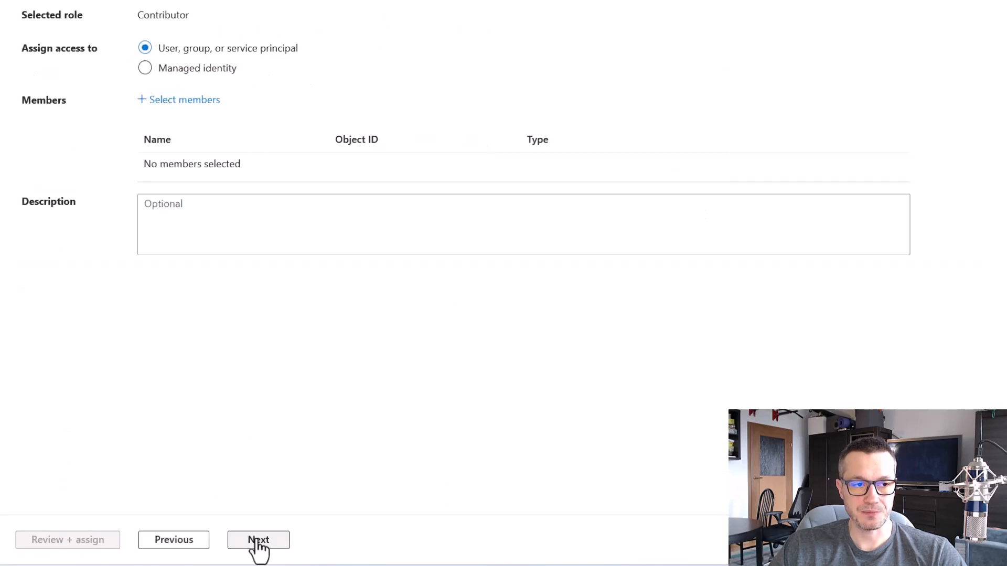
Add the CICD_DEV service principal as the member and assign it the Contributor role on the DP-203 resource group
click(196, 100)
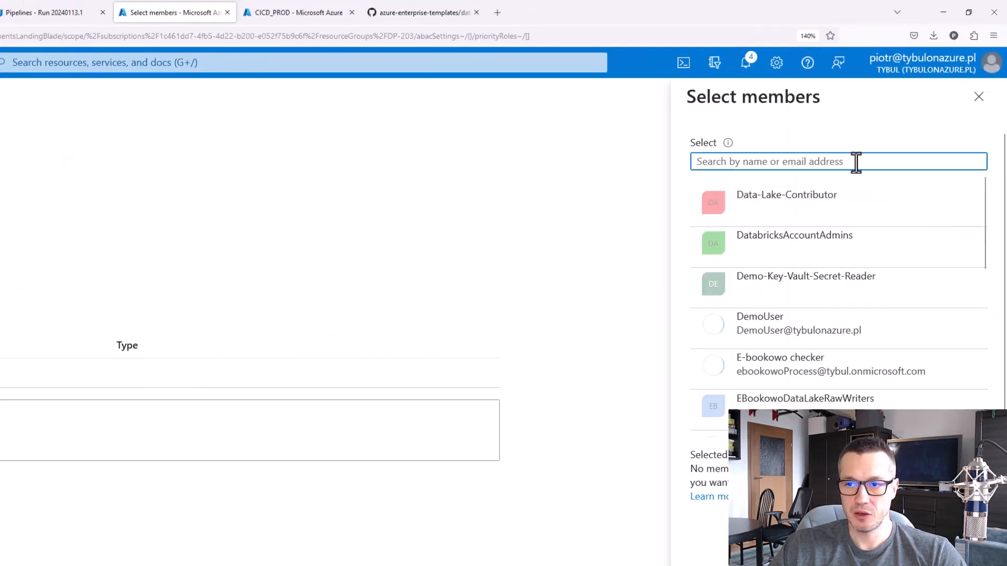
click(855, 163)
text(cicd)
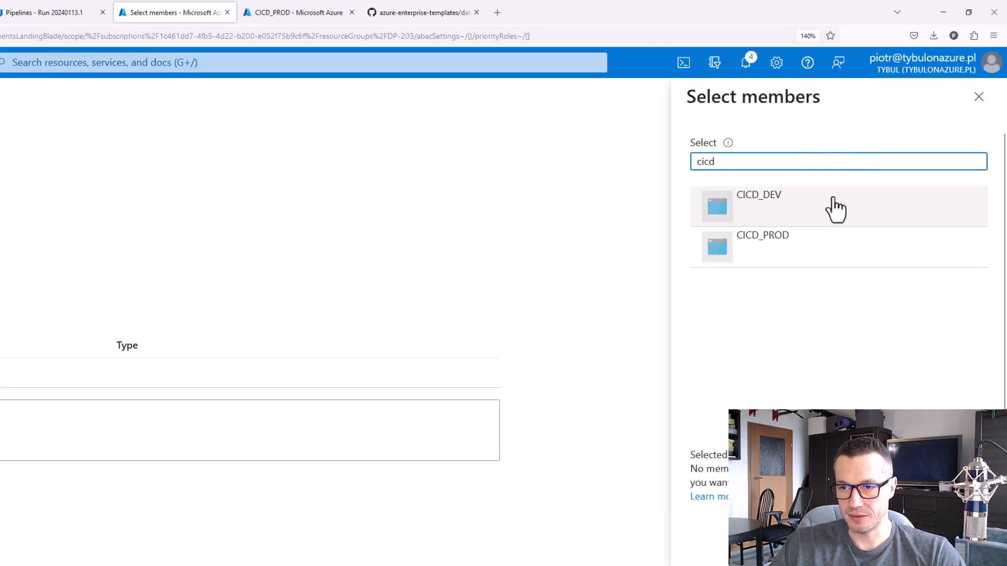
click(832, 206)
click(716, 546)
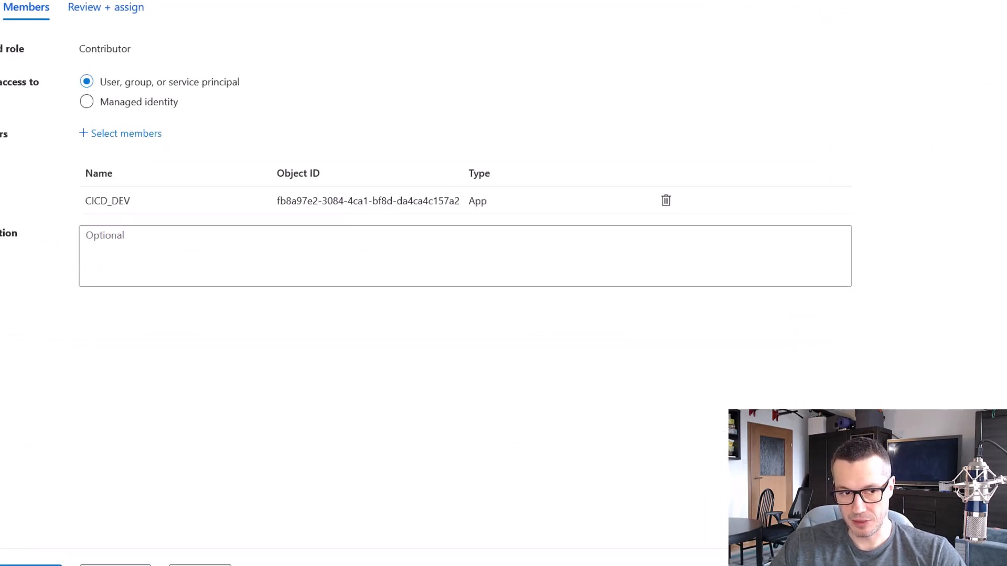
click(100, 548)
click(100, 548)
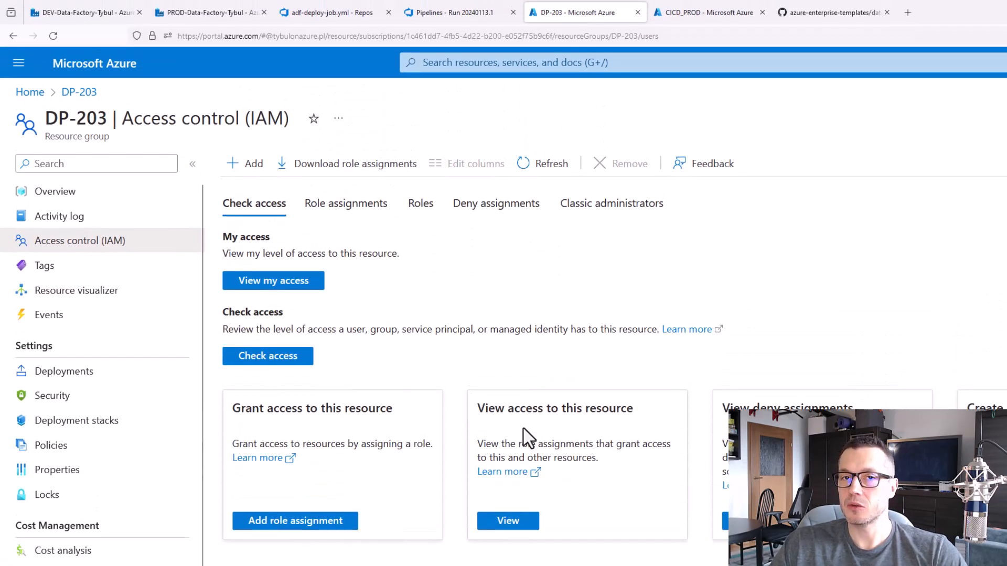
Return to the Azure portal home page and open the DP-203-PROD resource group
click(711, 12)
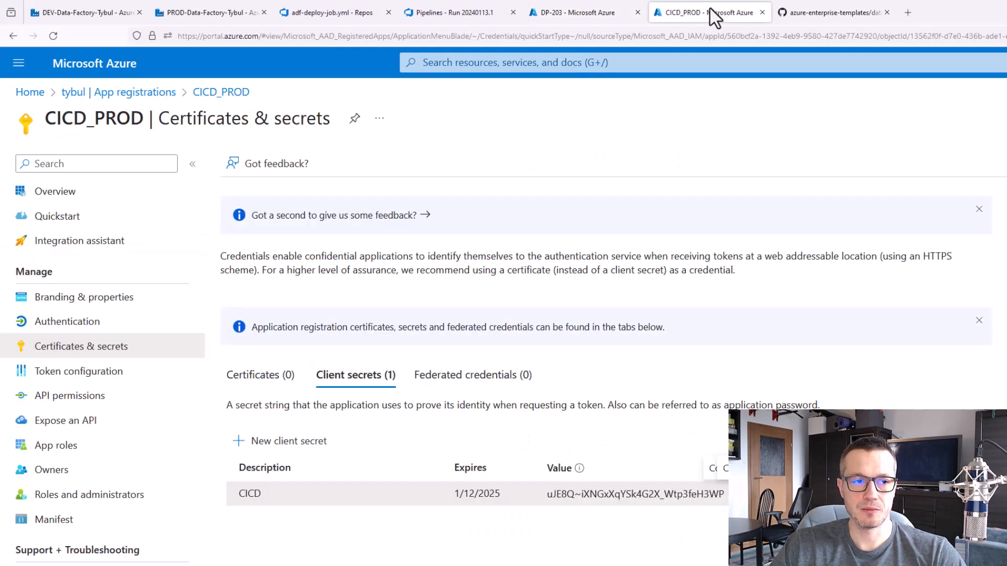
click(564, 13)
click(30, 93)
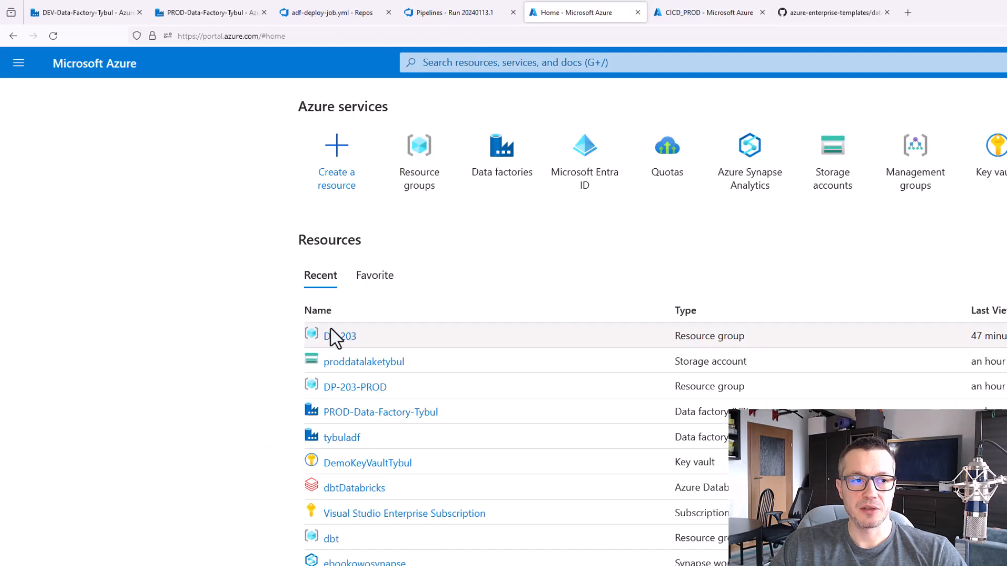
click(359, 388)
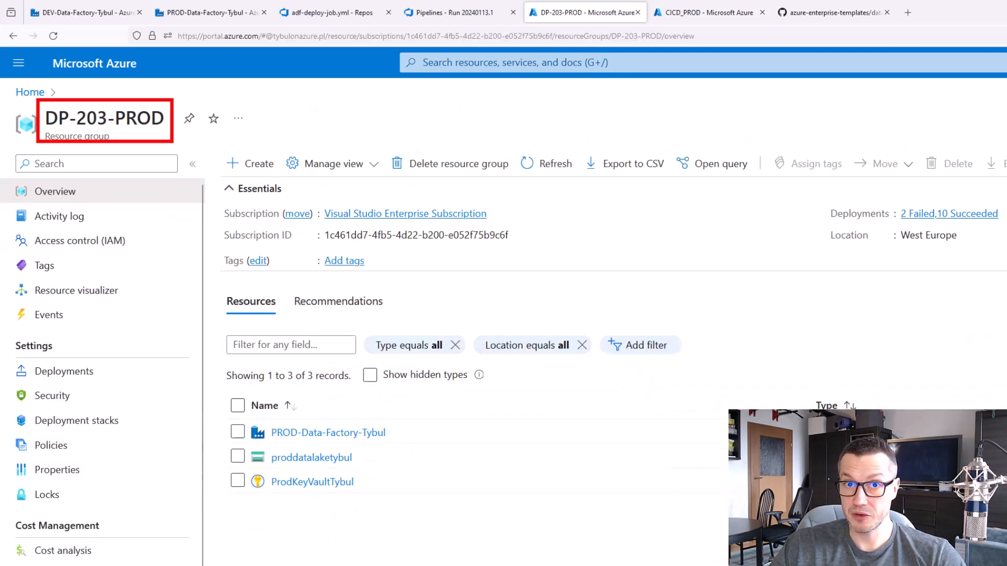
Start a role assignment on the DP-203-PROD resource group with the privileged Contributor role
click(79, 240)
click(245, 167)
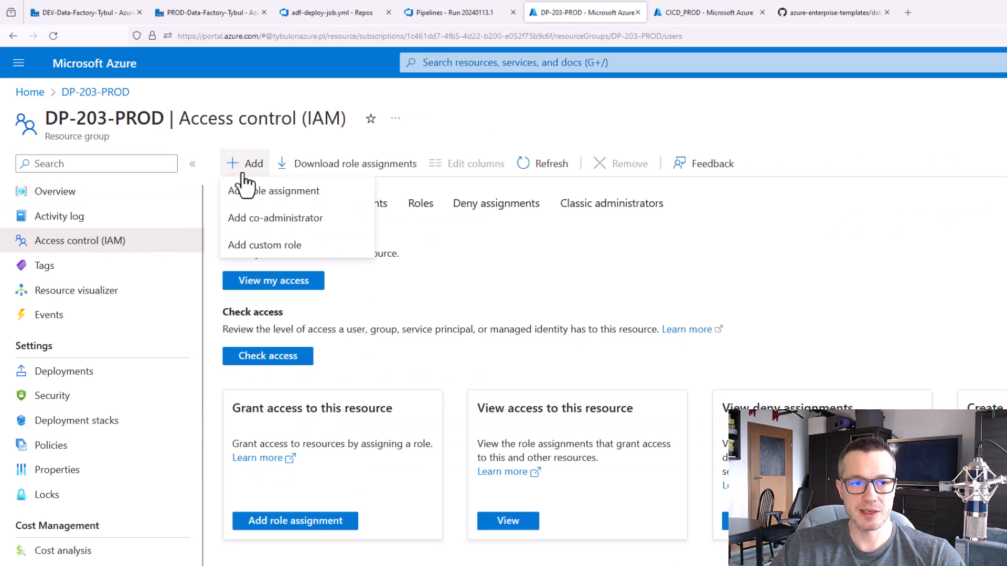
click(246, 191)
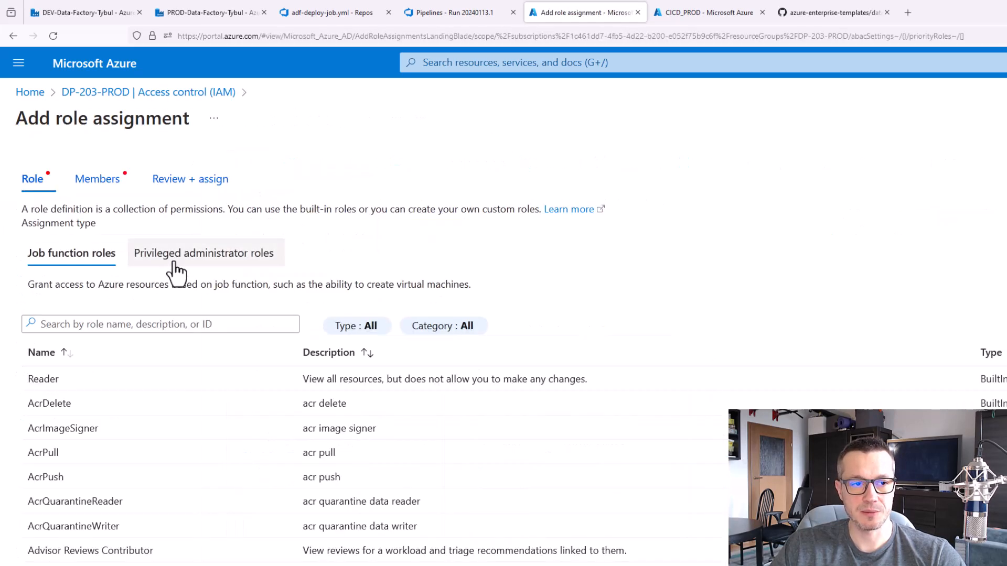
click(175, 262)
click(74, 233)
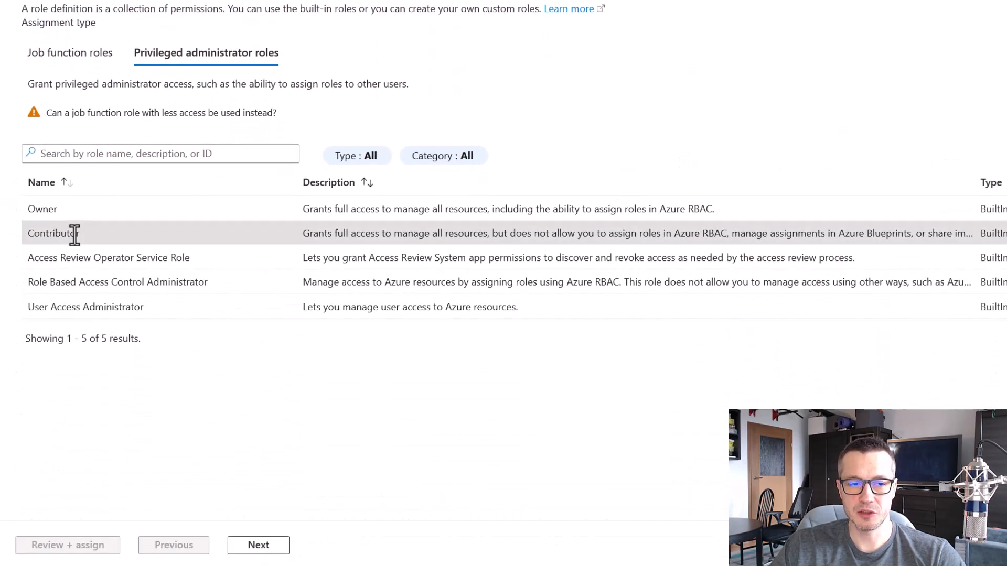
click(265, 555)
Add the CICD_PROD service principal as the member and assign it the Contributor role on the DP-203-PROD resource group
click(199, 106)
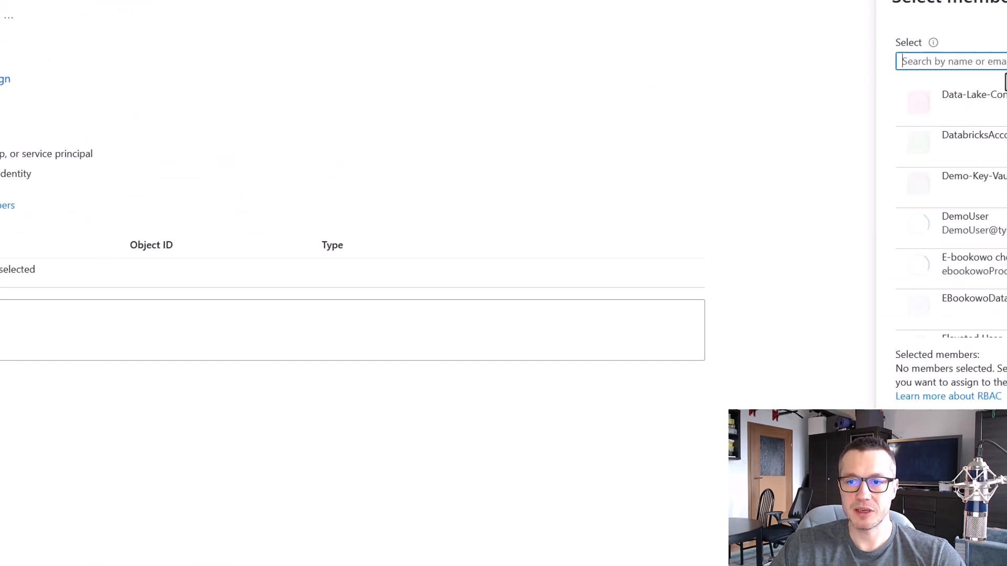
text(cicd)
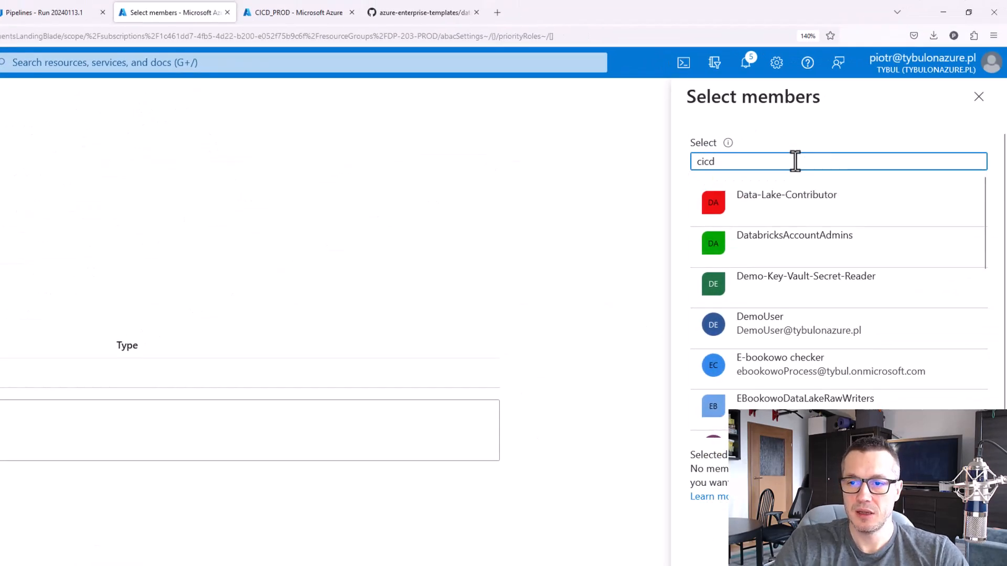
click(834, 244)
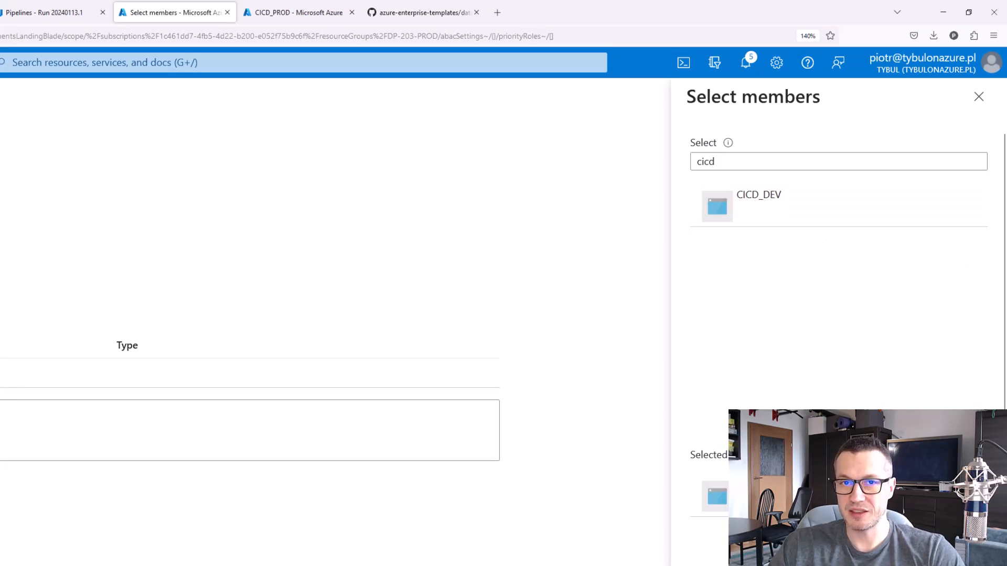
click(716, 563)
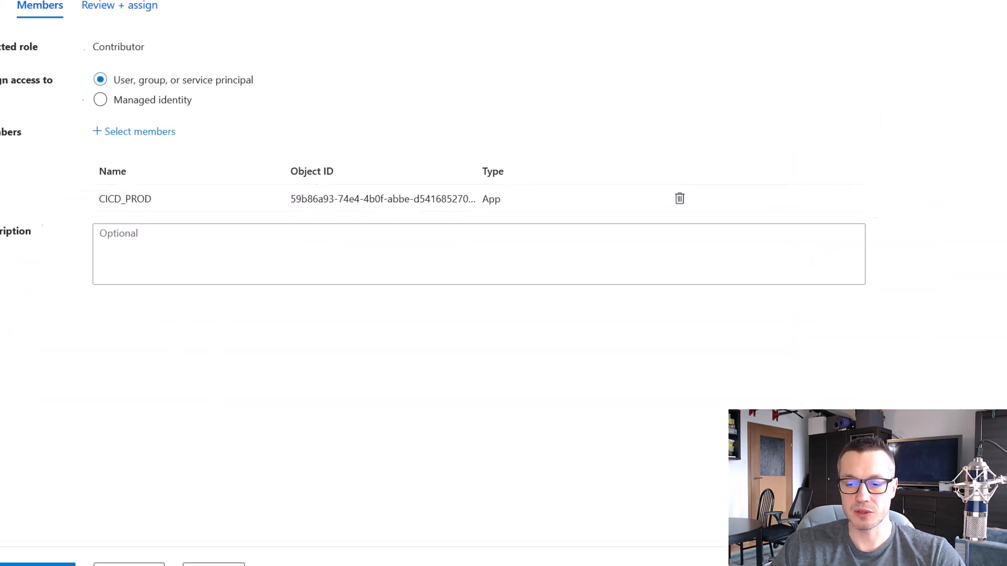
click(39, 565)
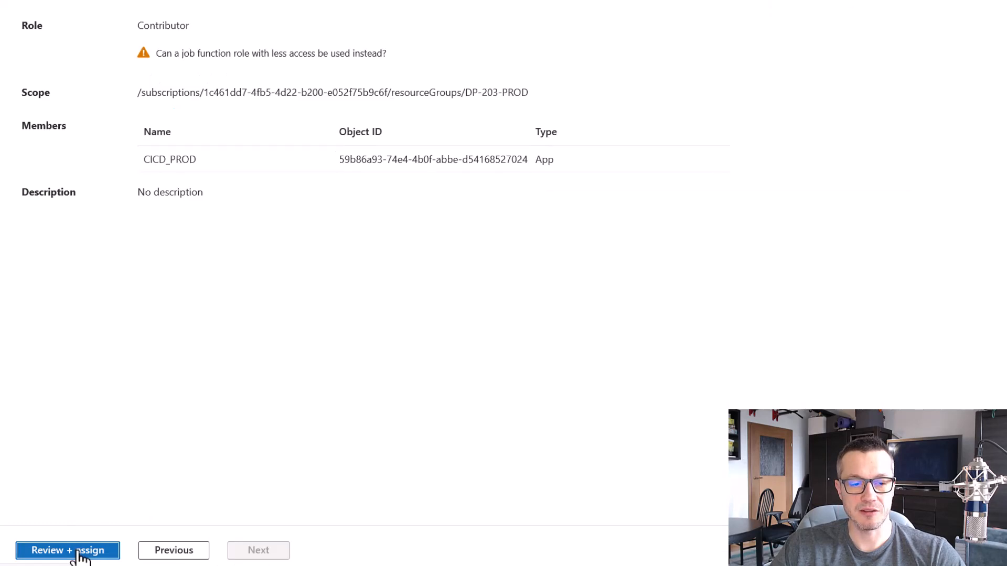
click(97, 551)
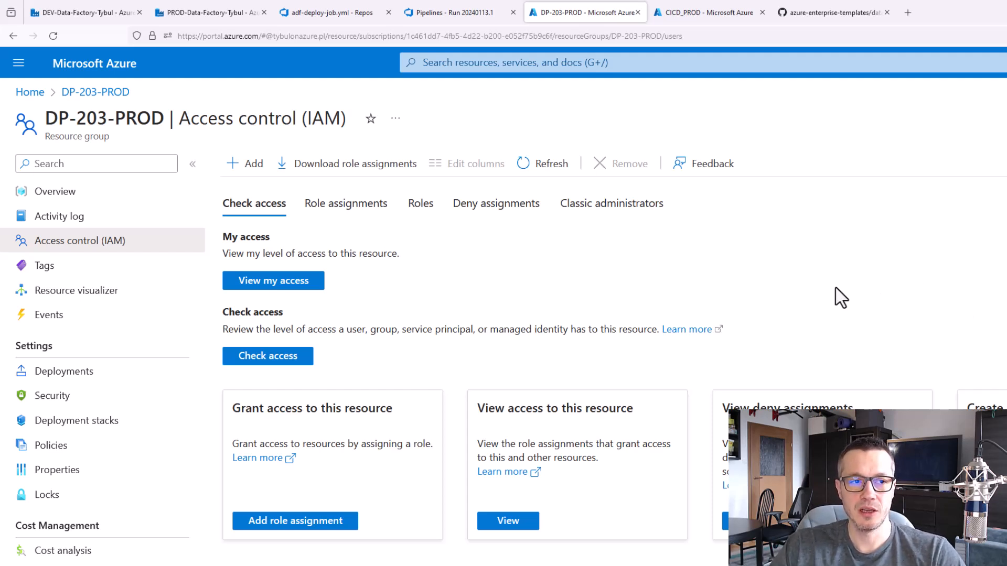
Check the readme's service connection instructions and open the service connections settings of the DP-203 project in Azure DevOps
click(818, 10)
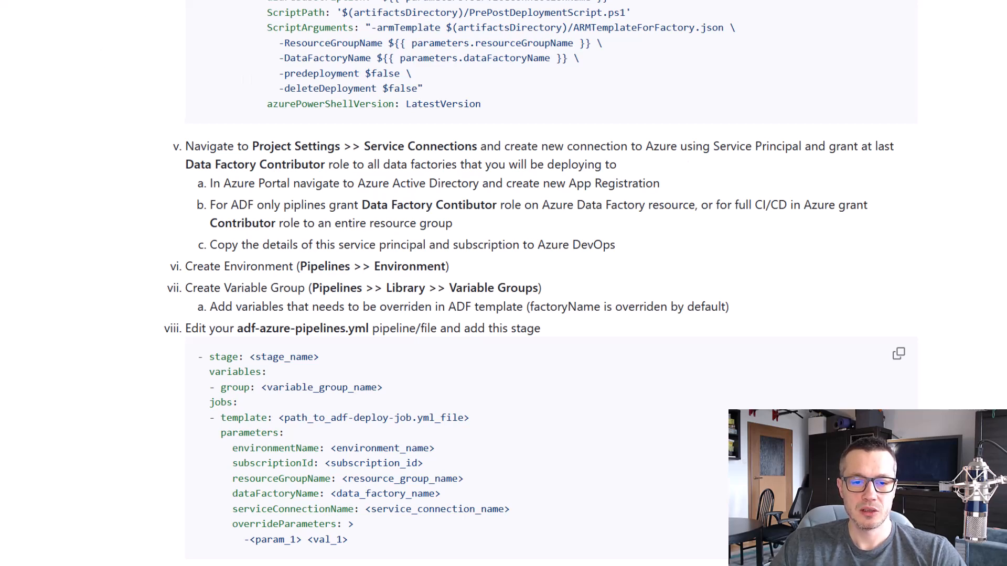
click(340, 16)
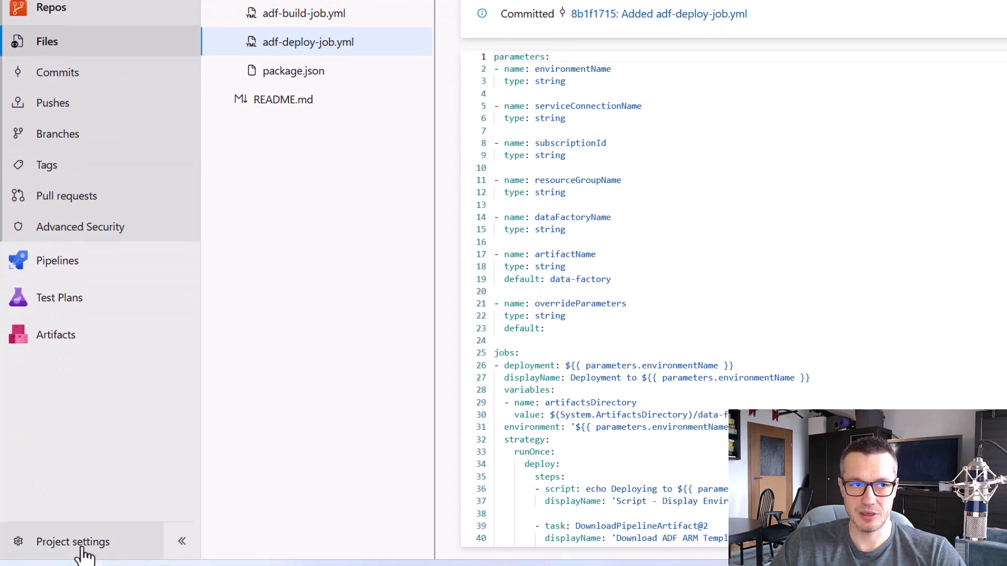
click(81, 545)
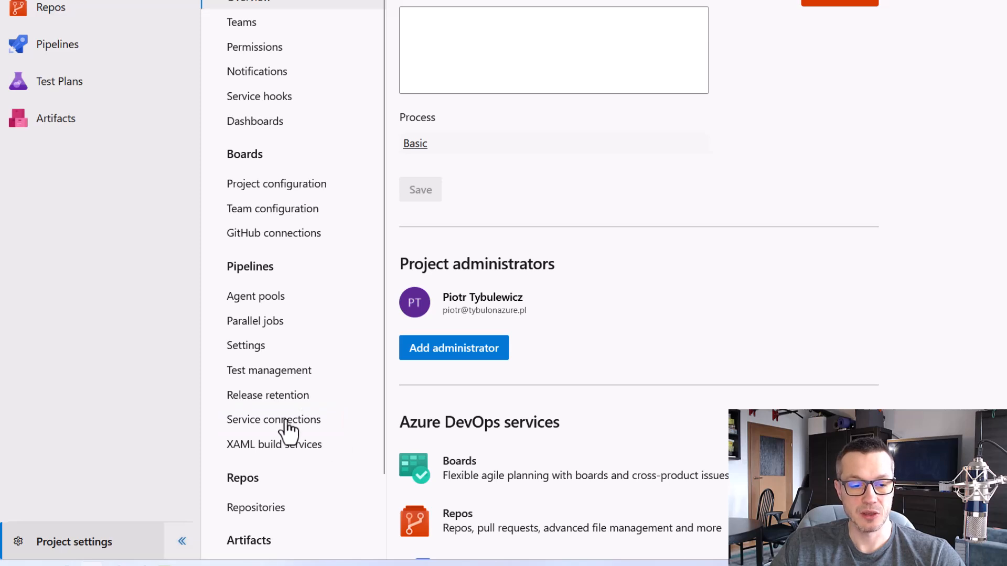
click(253, 421)
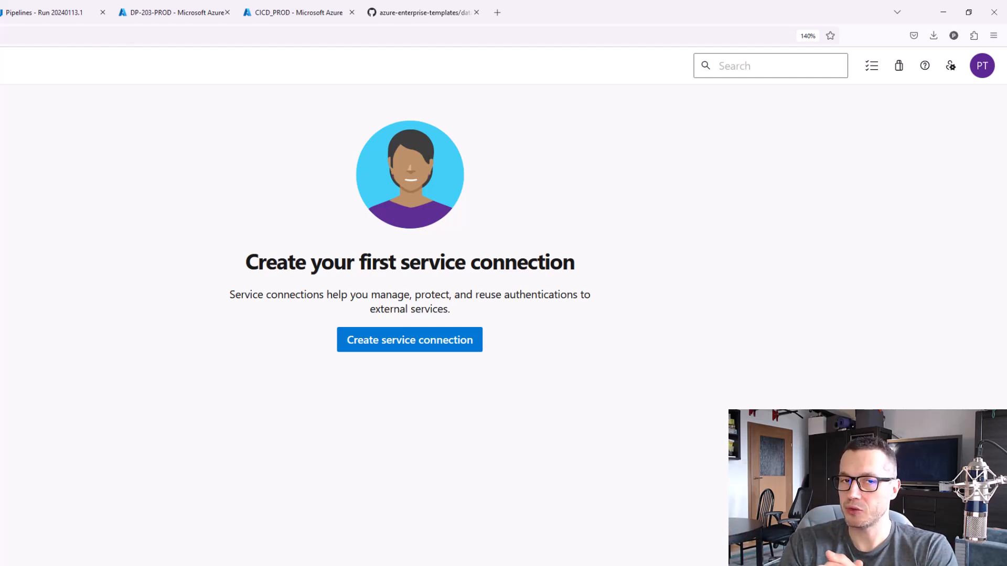
Start a new Azure Resource Manager service connection using the Service principal (manual) authentication method
click(388, 347)
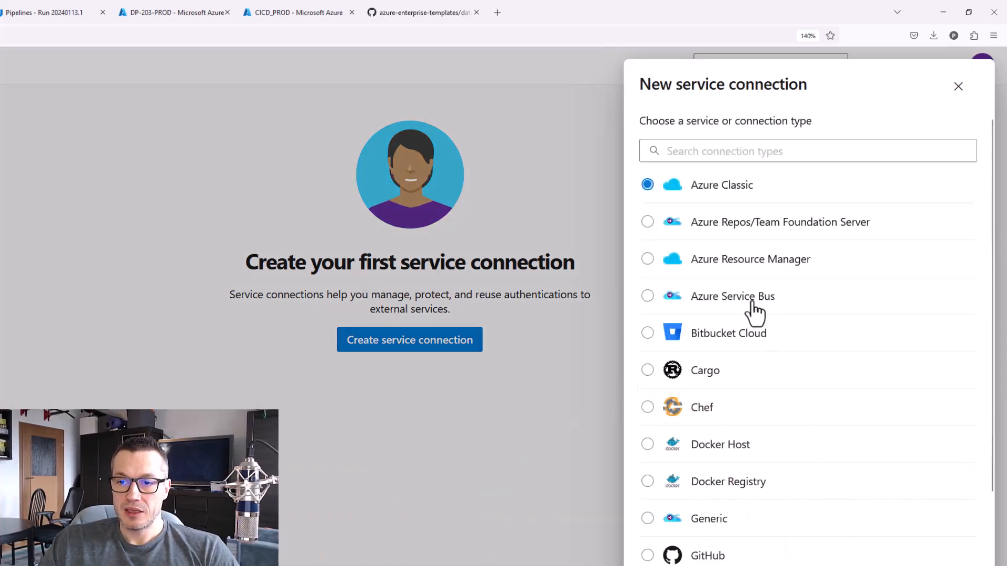
click(648, 260)
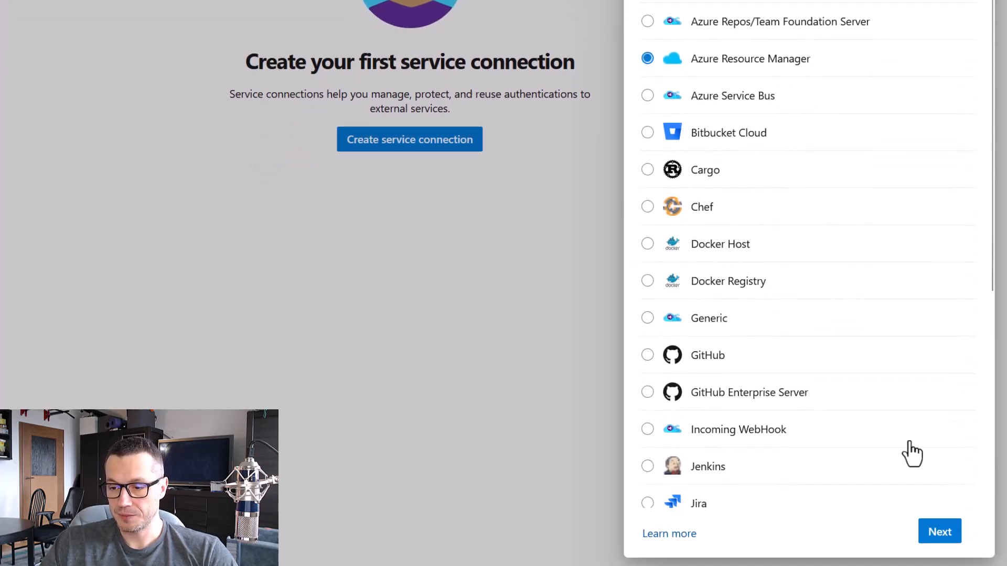
click(949, 533)
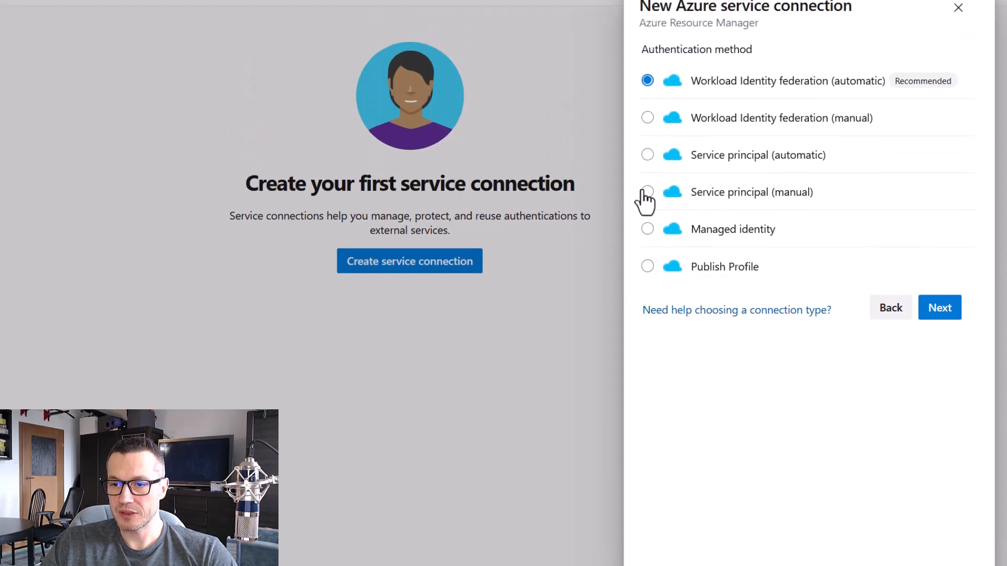
click(647, 75)
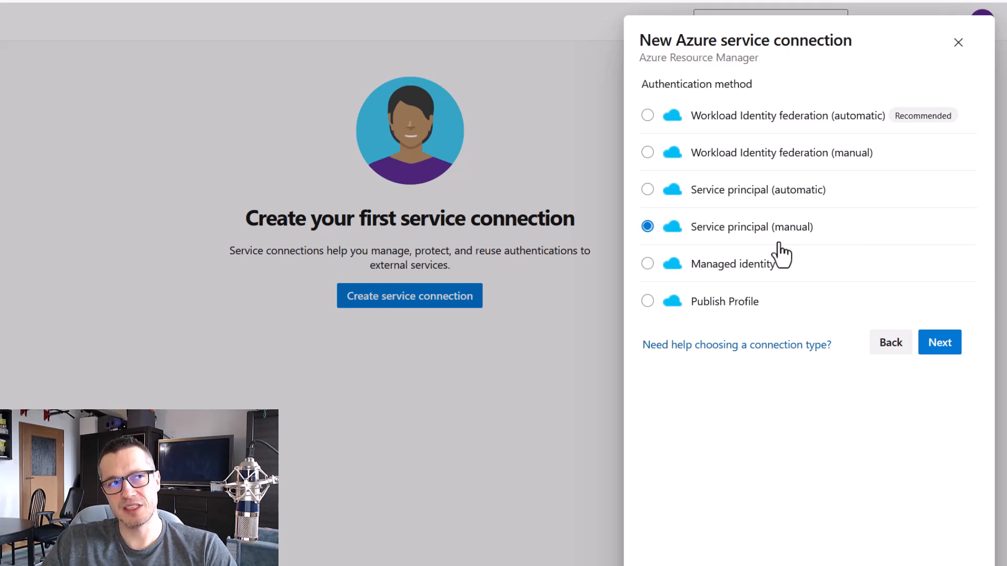
click(947, 348)
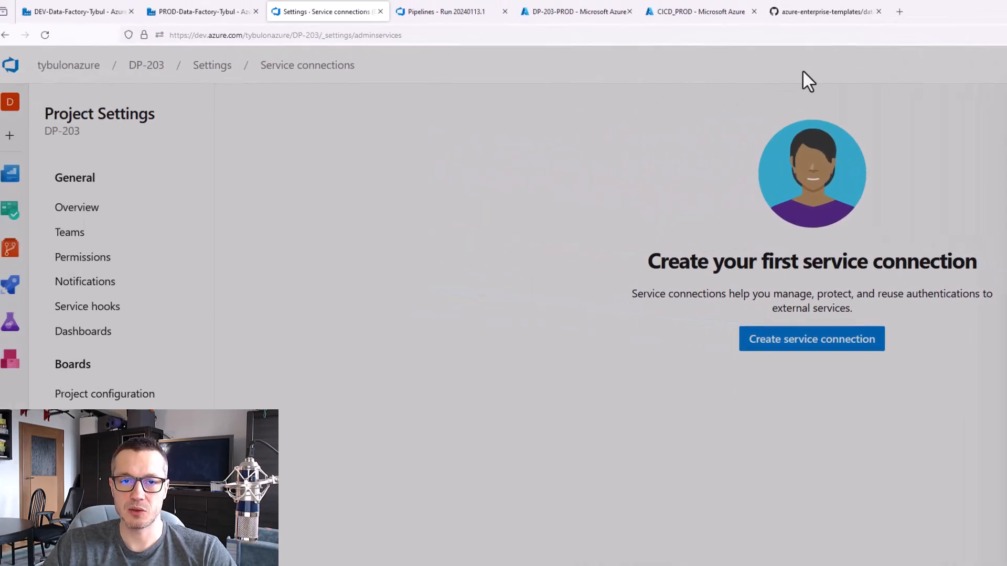
Copy the subscription ID from the DP-203 resource group in the Azure portal and paste it into the new connection's Subscription Id
click(576, 21)
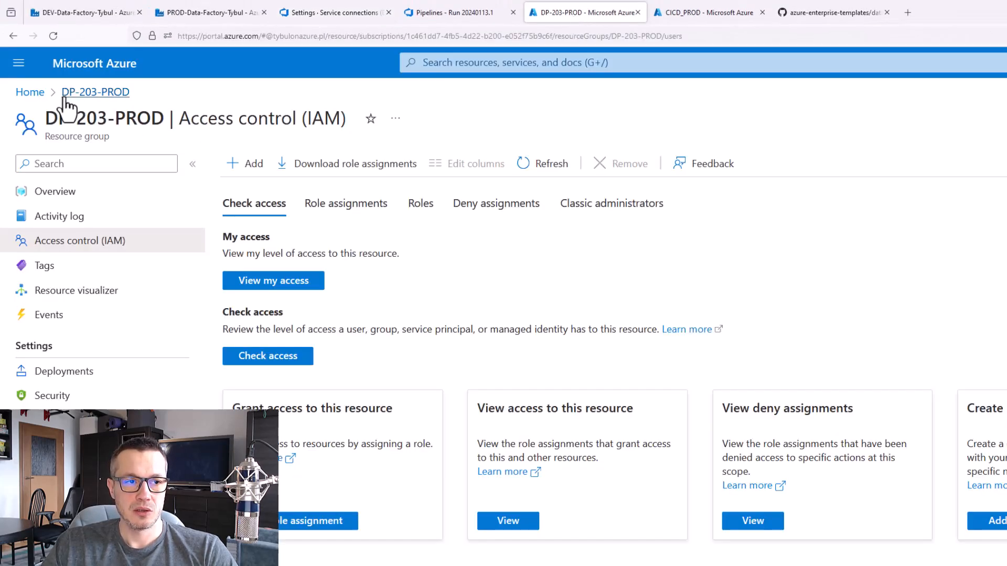
click(30, 93)
click(340, 362)
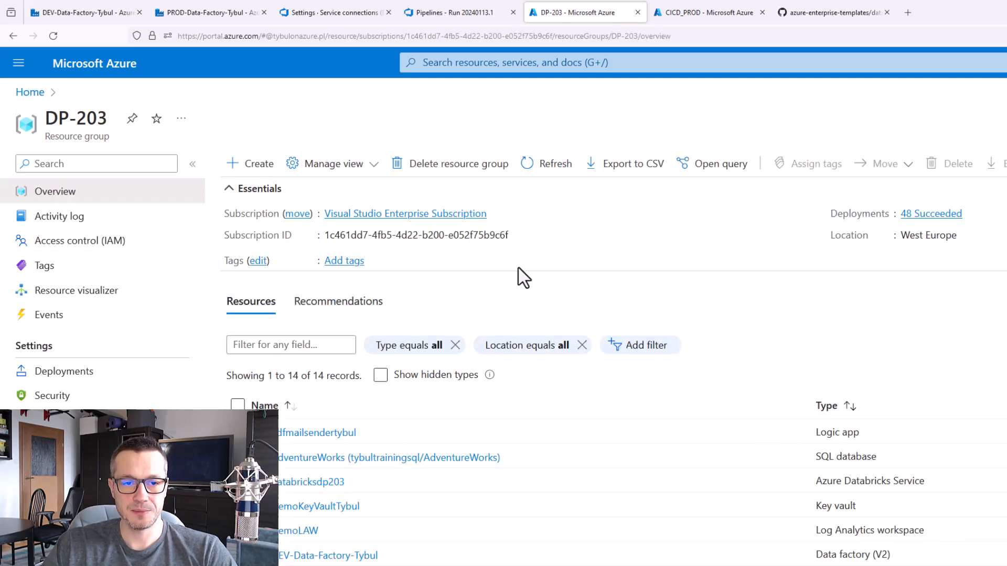
click(518, 235)
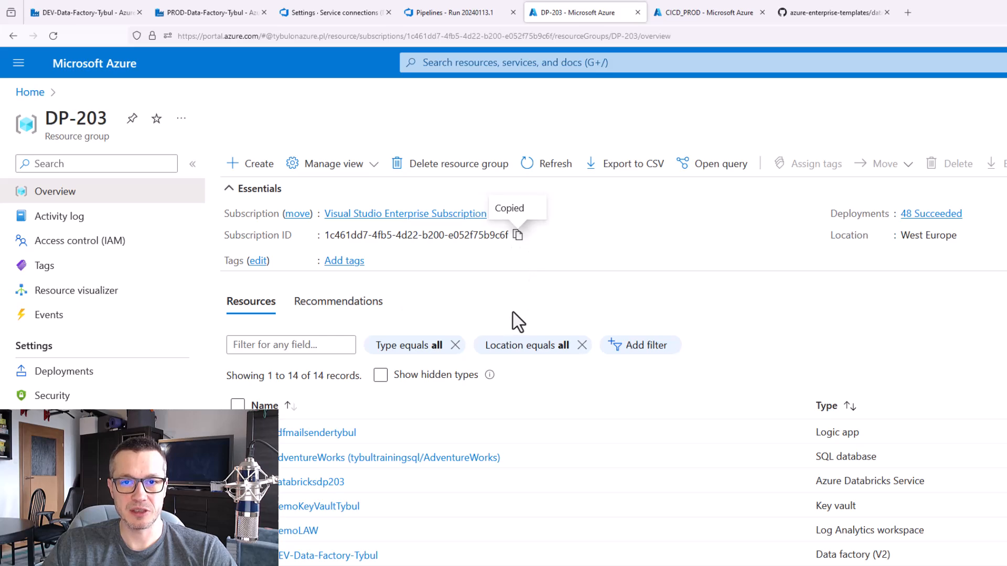
click(330, 12)
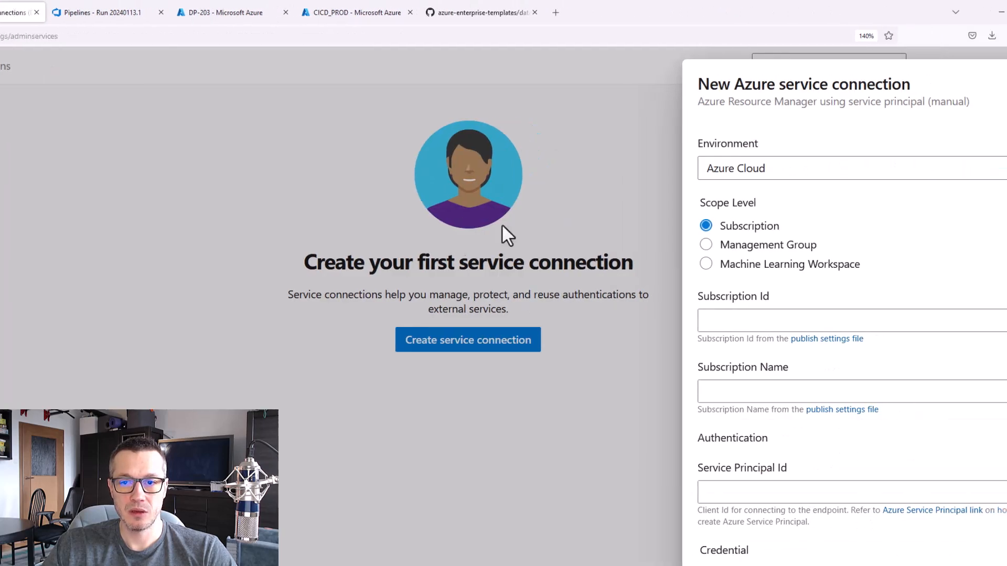
click(814, 313)
key(ctrl+v)
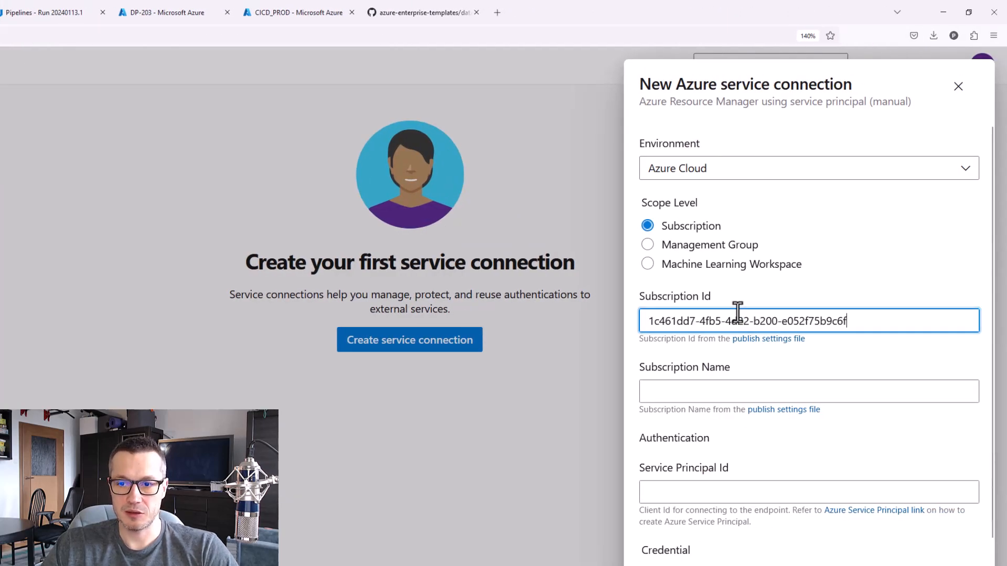
Copy the subscription name Visual Studio Enterprise Subscription from the DP-203 resource group and paste it into the connection's Subscription Name
click(747, 390)
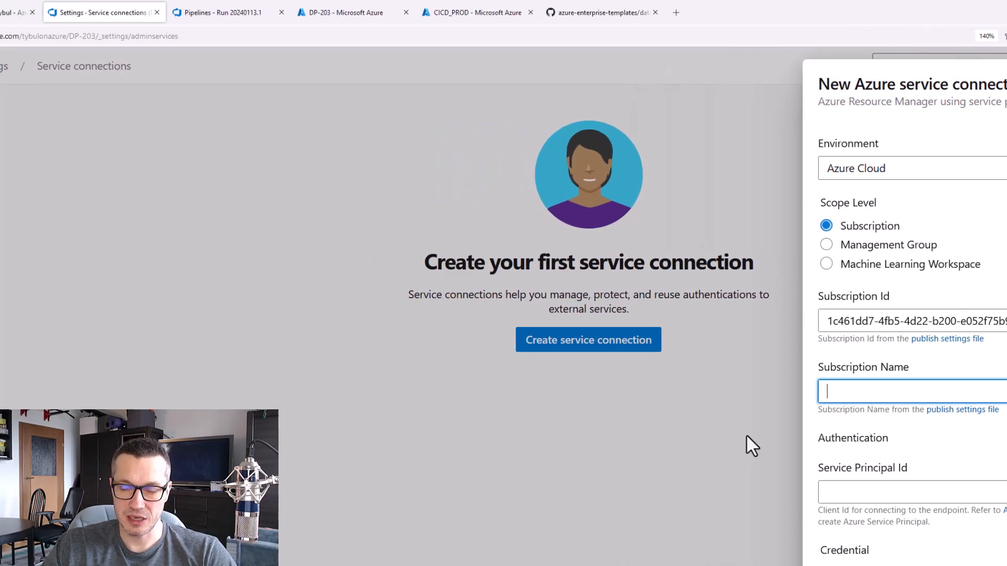
click(598, 13)
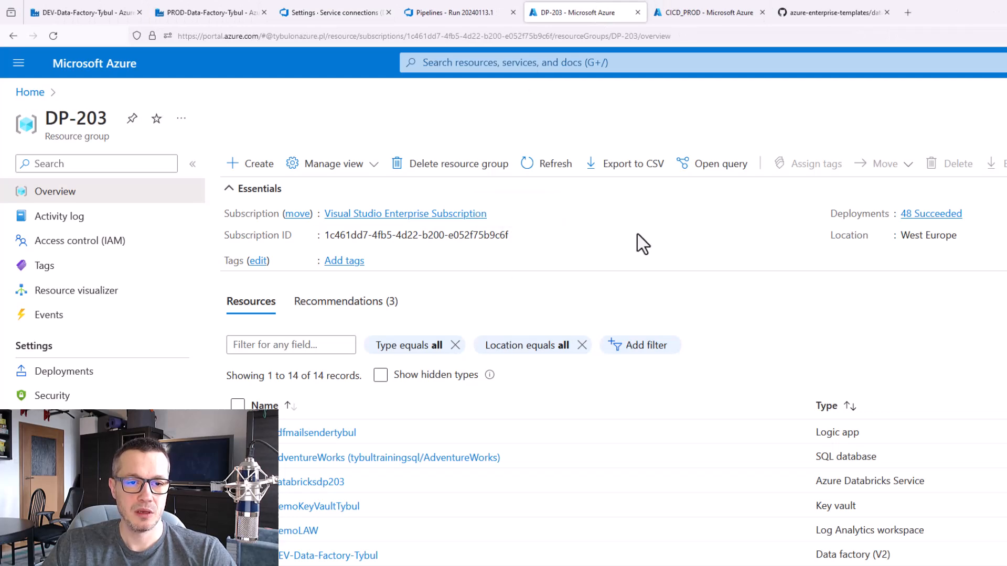
click(495, 213)
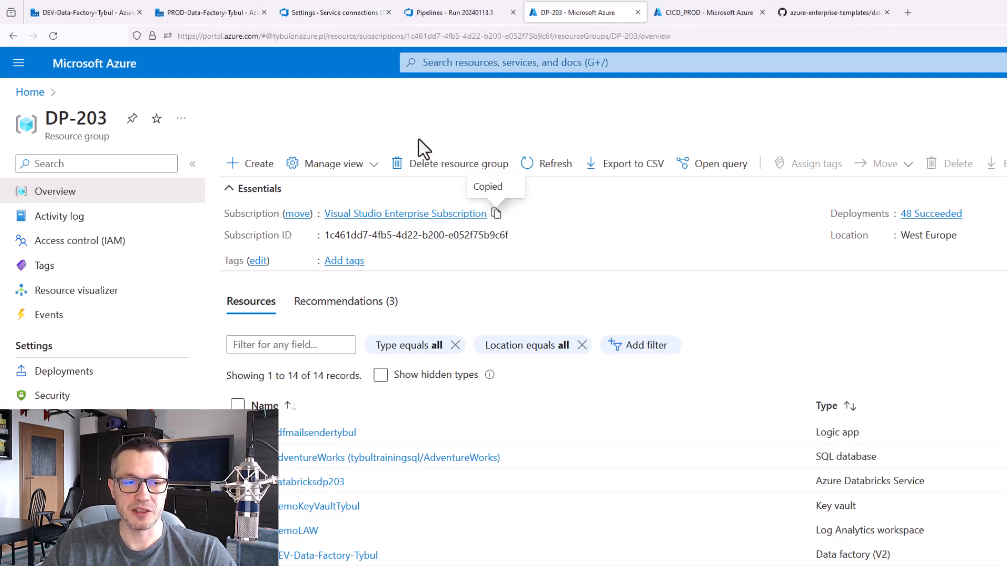
click(327, 12)
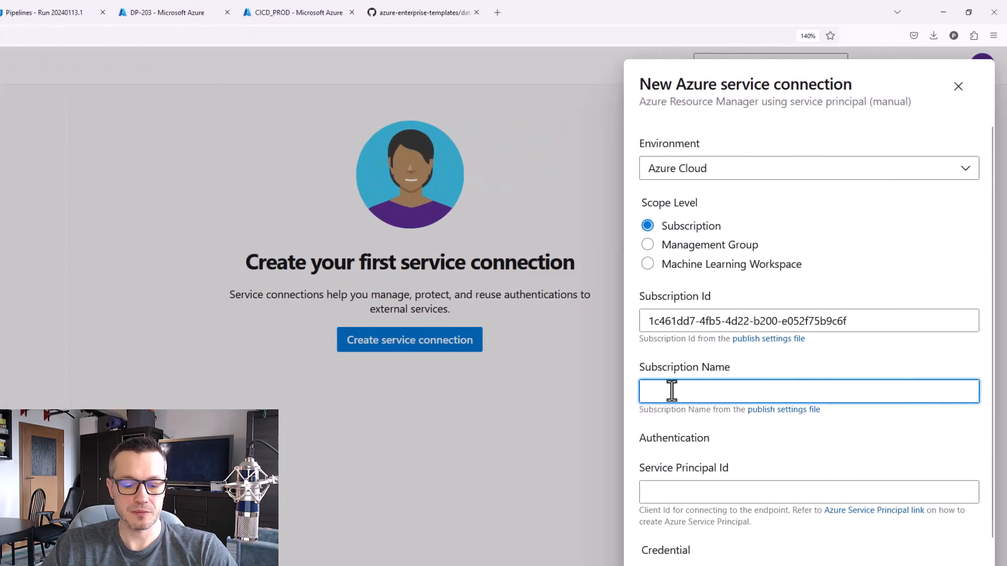
key(ctrl+v)
Open the CICD_DEV app registration from the list of all applications in the Azure portal
scroll(840, 438, down, 3)
click(711, 319)
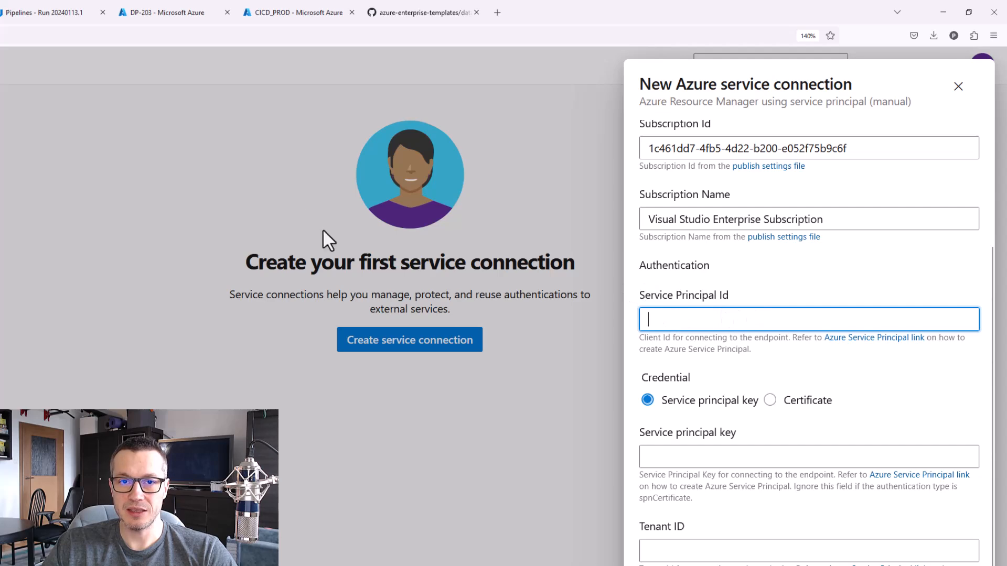
click(285, 13)
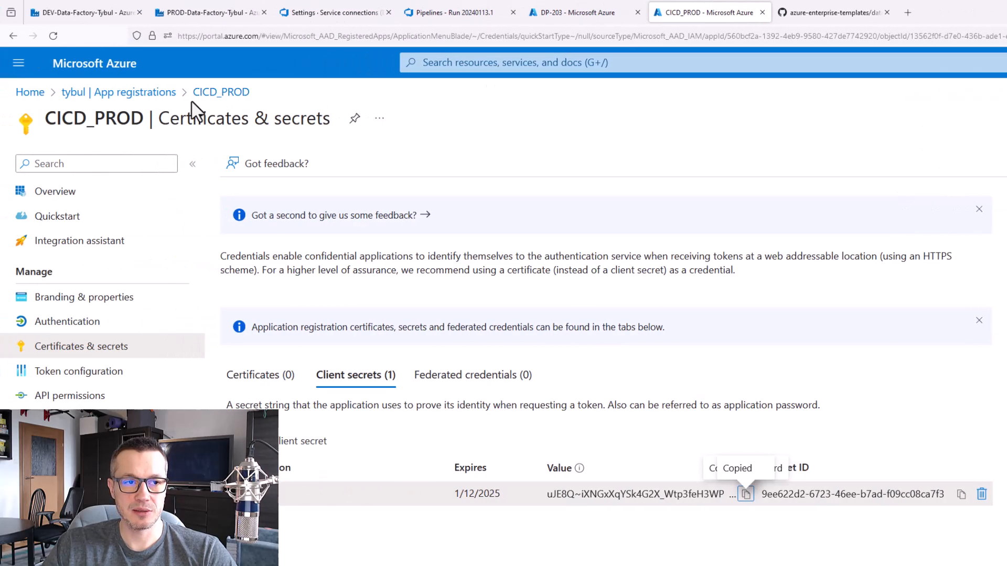
click(168, 94)
click(268, 278)
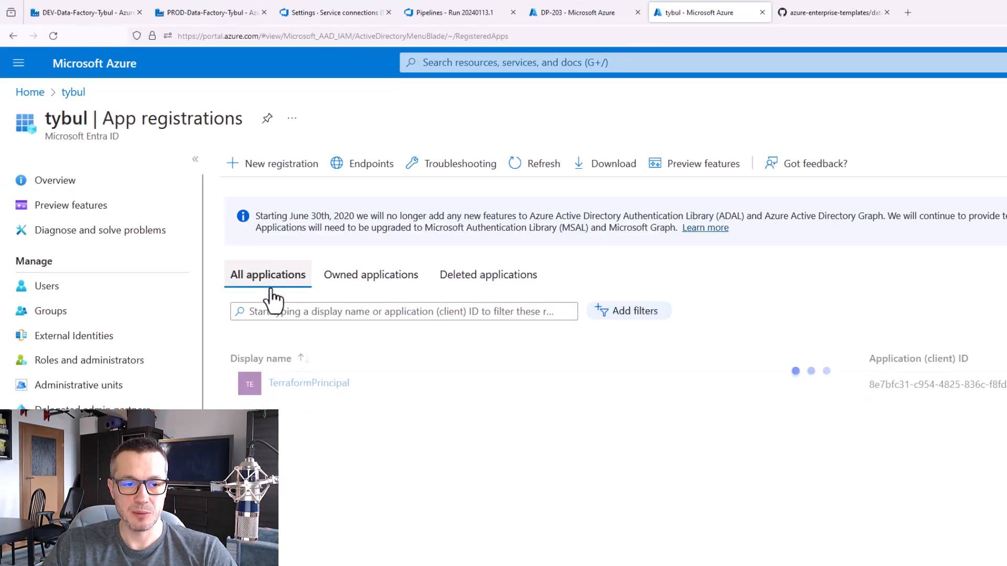
click(292, 399)
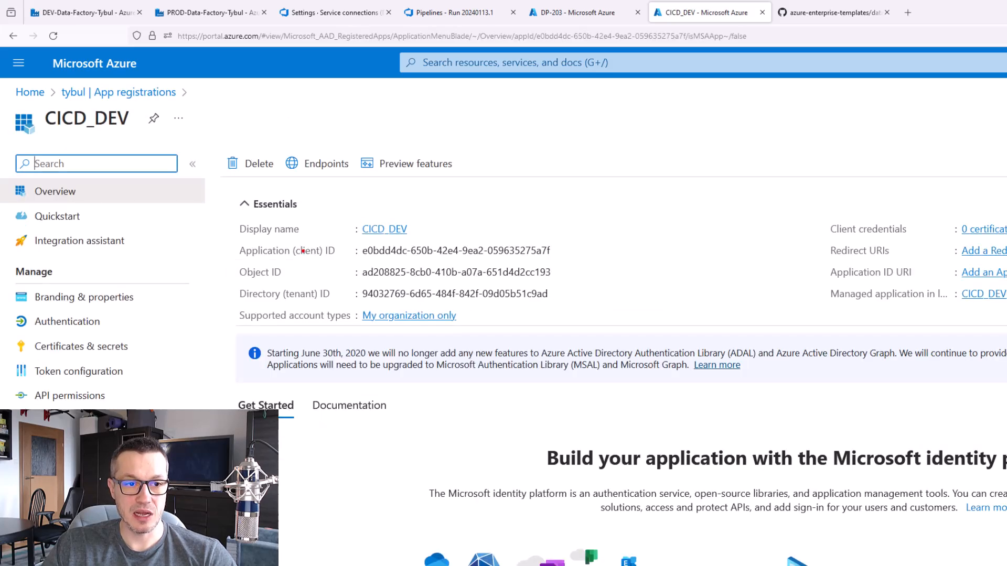
Copy CICD_DEV's application (client) ID and paste it into the new service connection's Service Principal Id
mouse_move(230, 239)
mouse_down()
mouse_move(470, 266)
mouse_move(560, 262)
mouse_up()
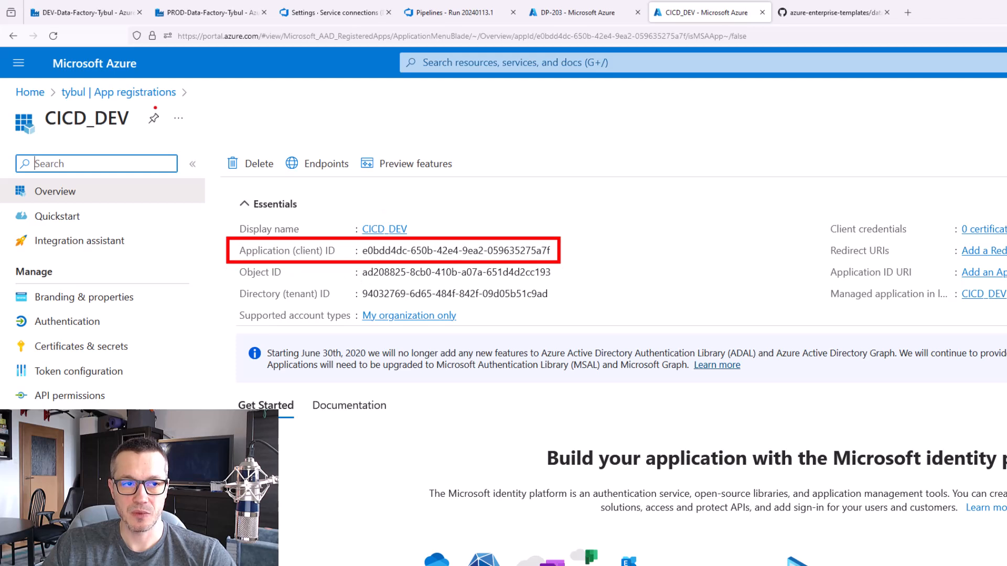
drag(39, 102, 140, 138)
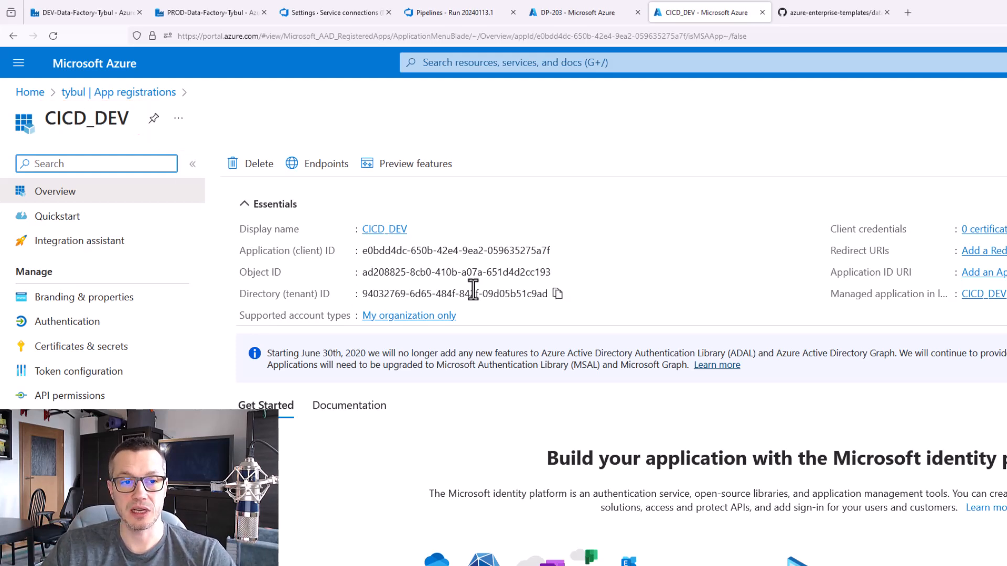
click(559, 251)
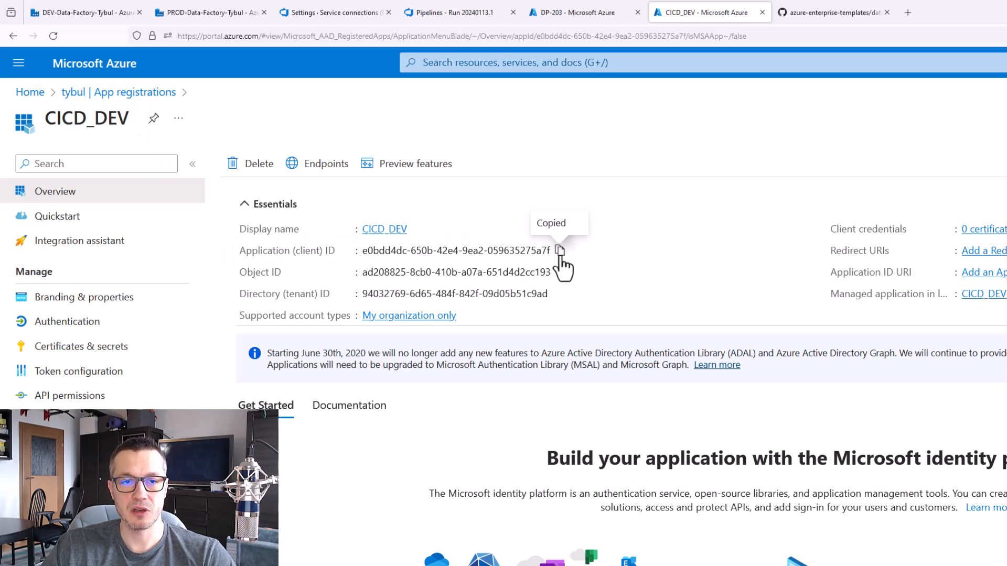
click(289, 16)
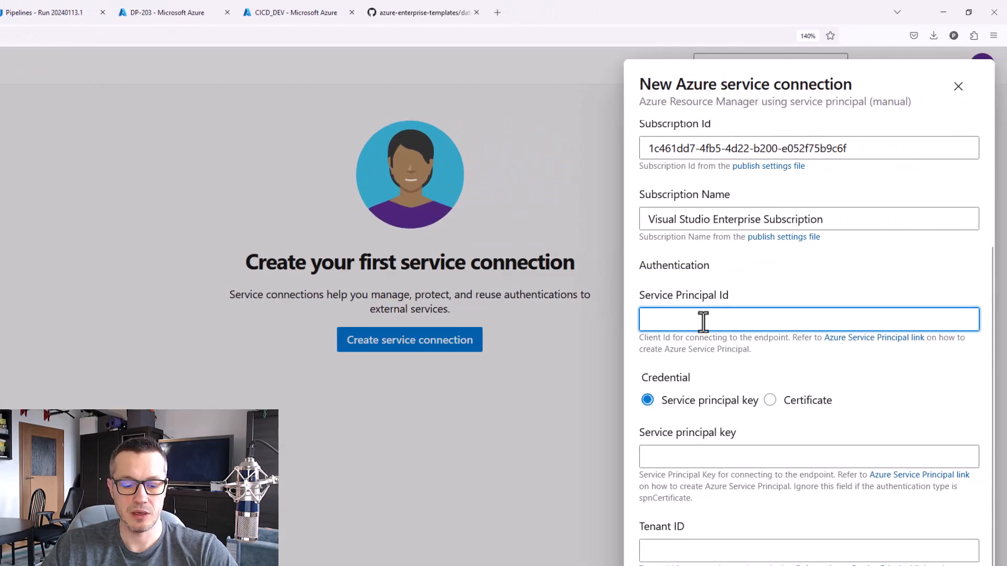
key(ctrl+v)
Paste the stored CICD_DEV client secret into the new connection's Service principal key
scroll(873, 410, down, 2)
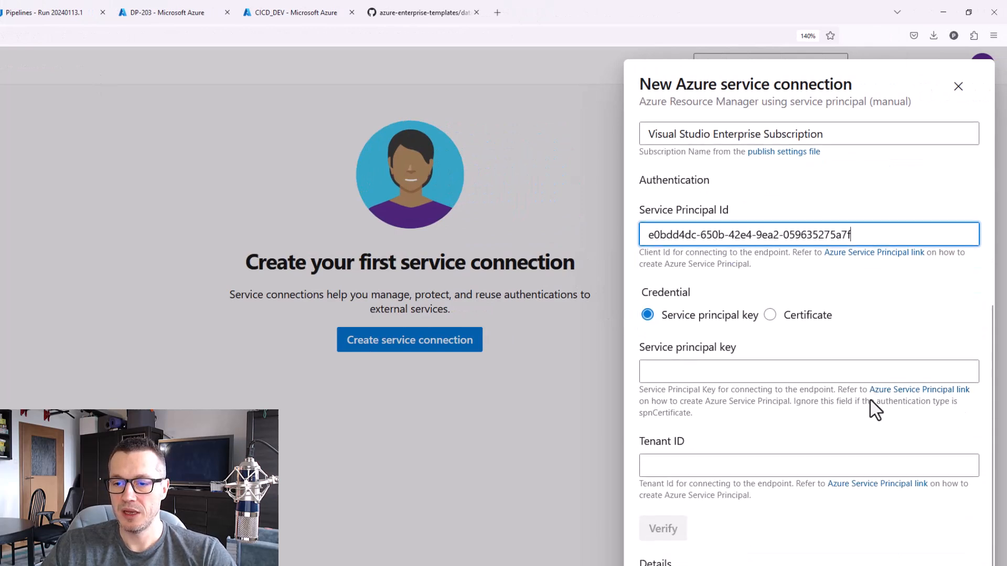
click(739, 367)
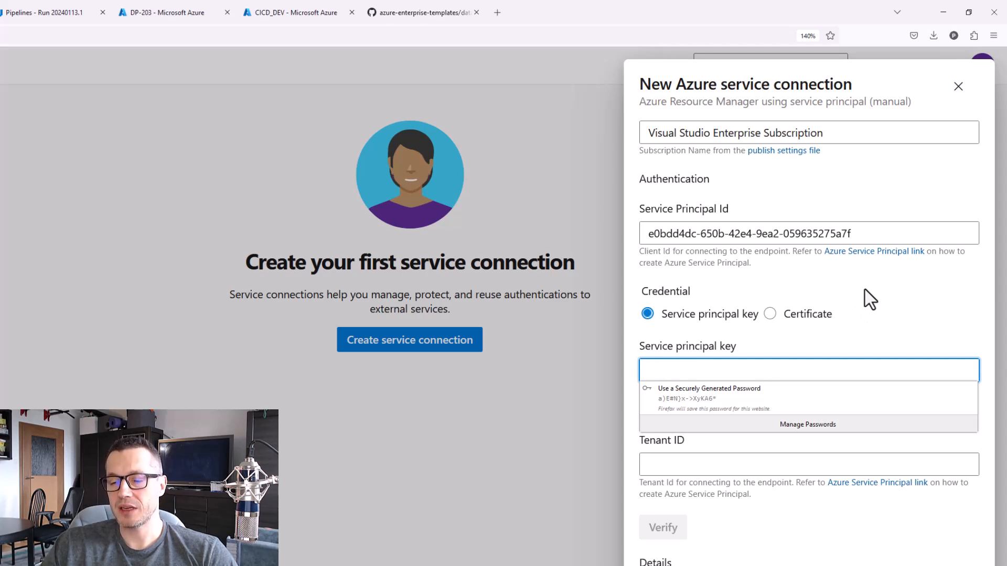
key(alt+Tab)
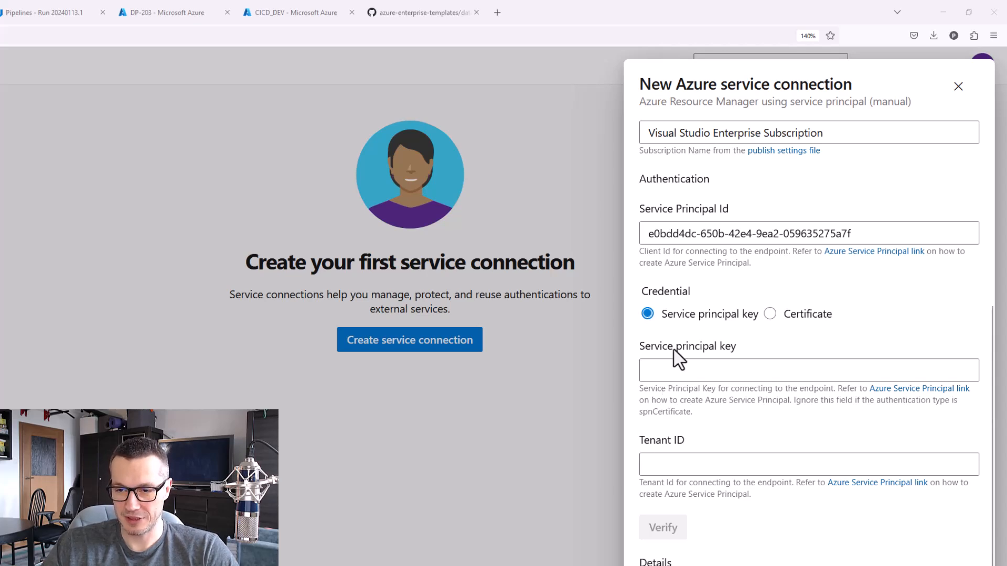
click(707, 375)
key(ctrl+v)
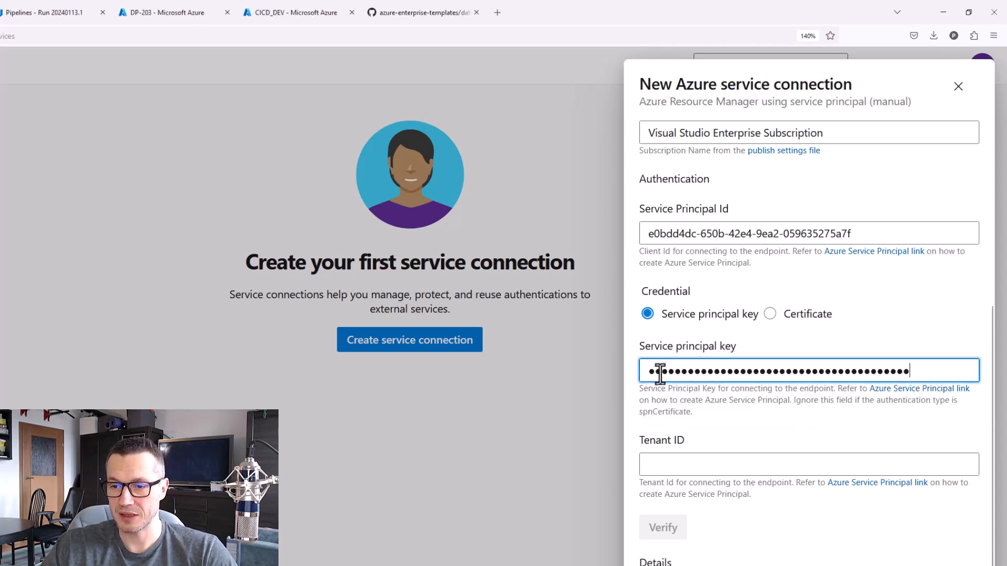
Copy the directory (tenant) ID from the CICD_DEV app registration and paste it into the connection's Tenant ID
scroll(730, 426, down, 1)
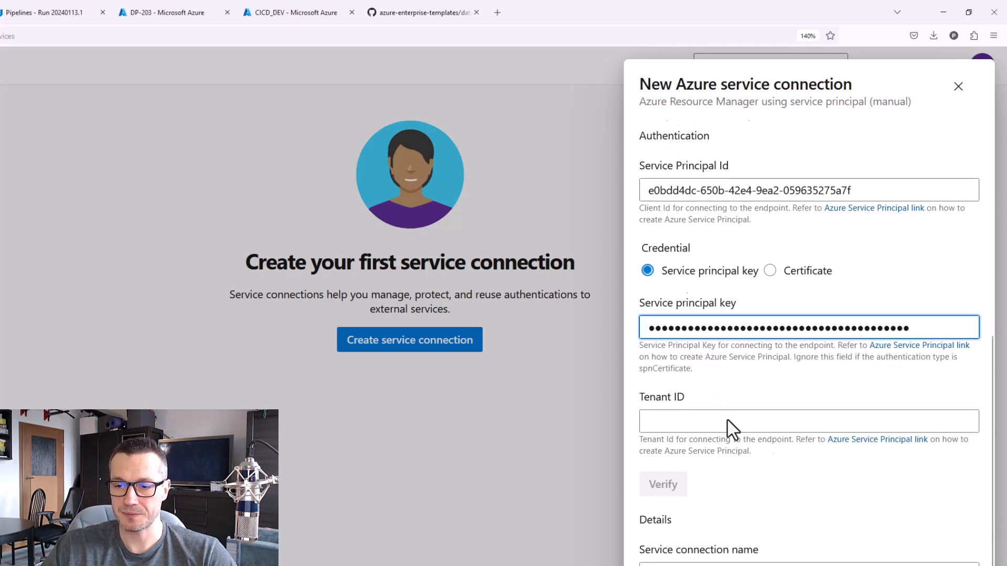
click(766, 416)
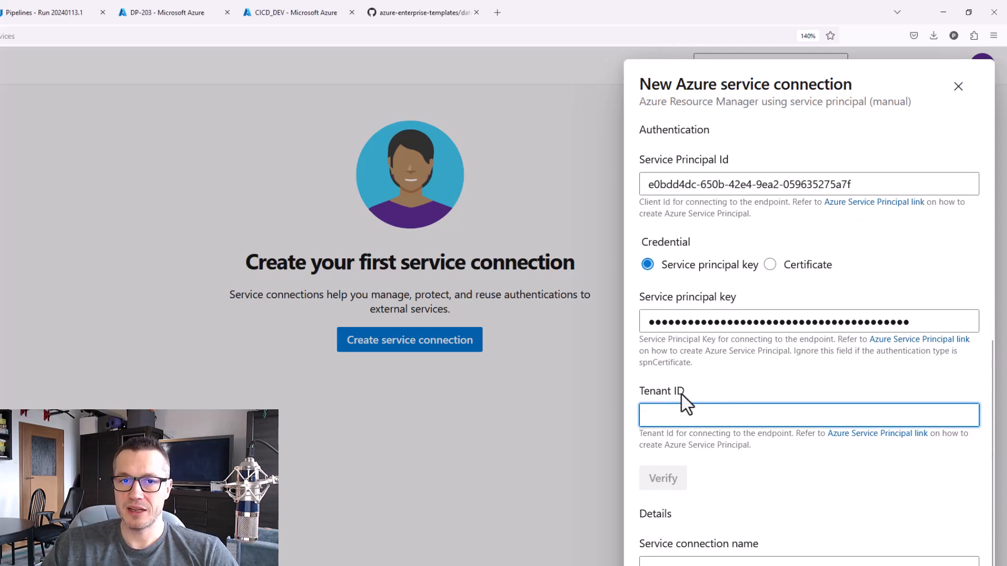
click(263, 12)
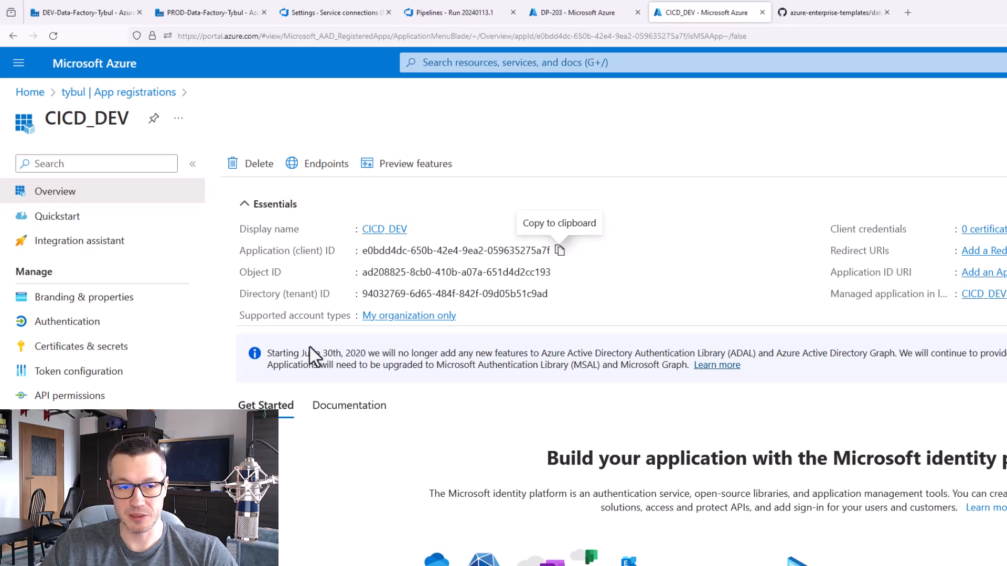
drag(234, 280, 565, 310)
key(Escape)
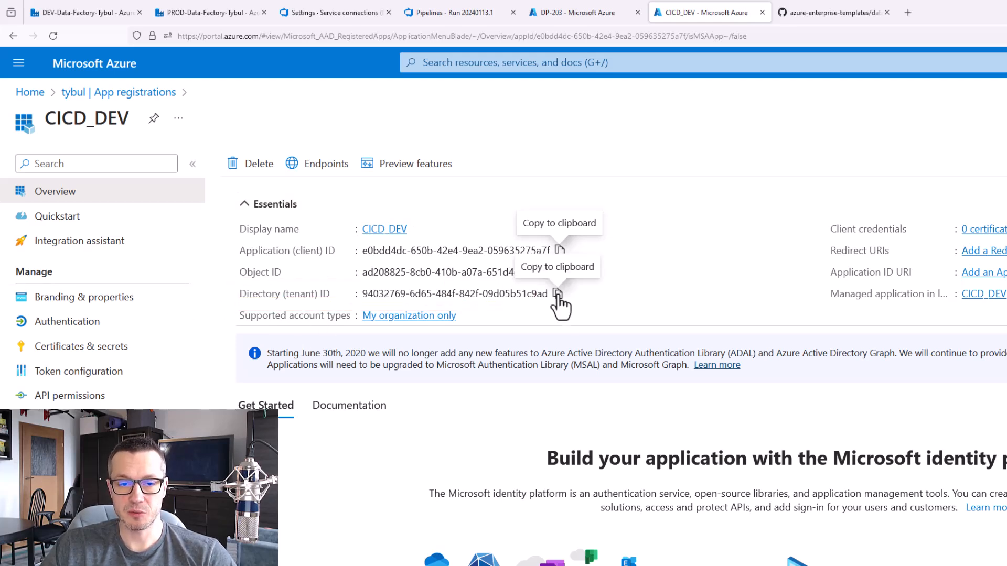
click(558, 295)
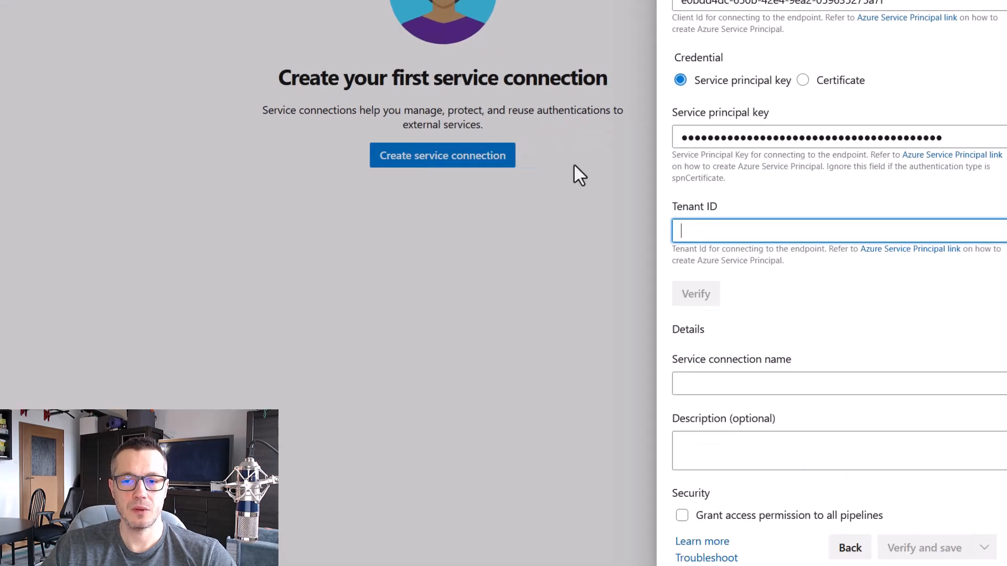
key(ctrl+v)
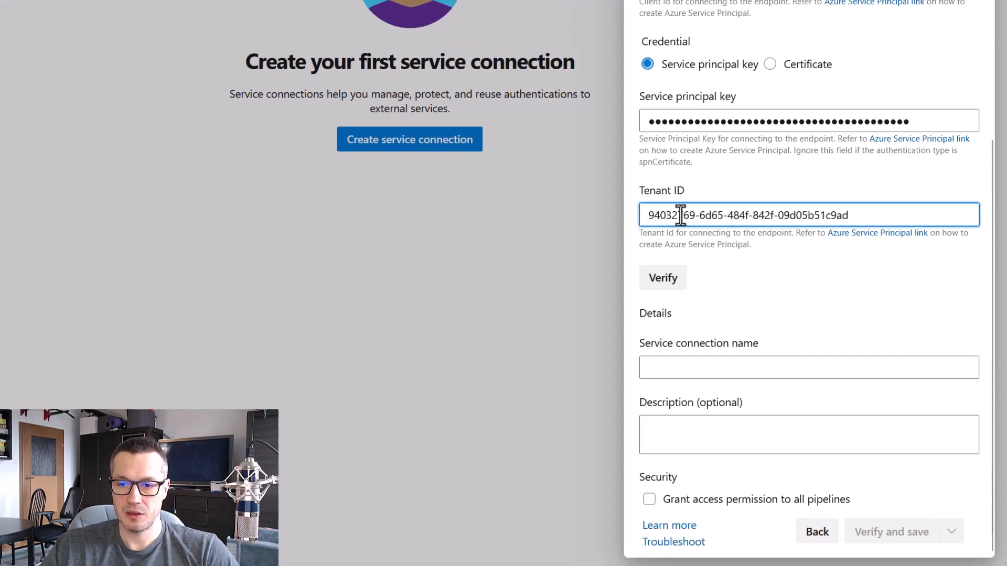
Name the service connection CICD_DEV, verify and save it, and store its login in the browser
click(765, 363)
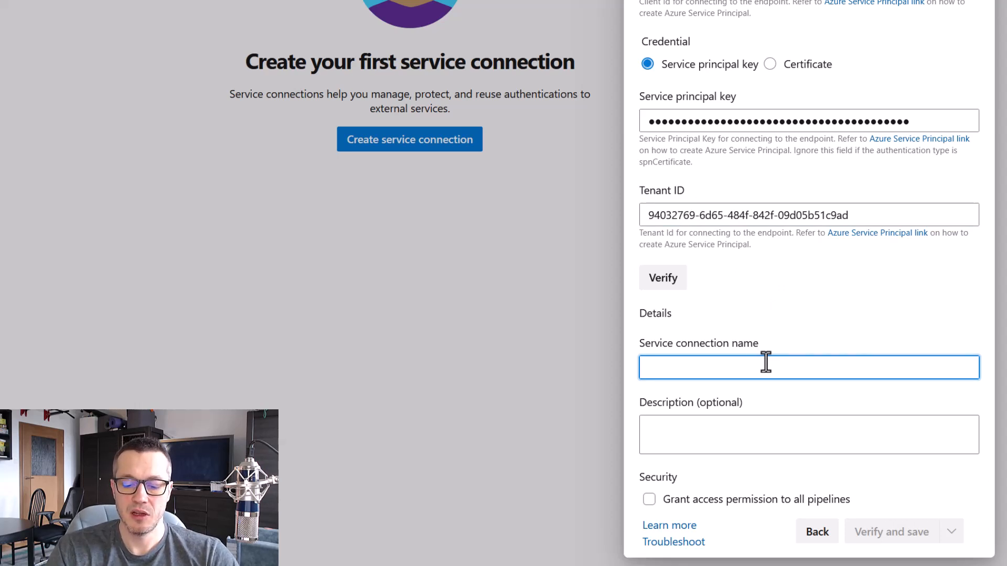
text(Cl)
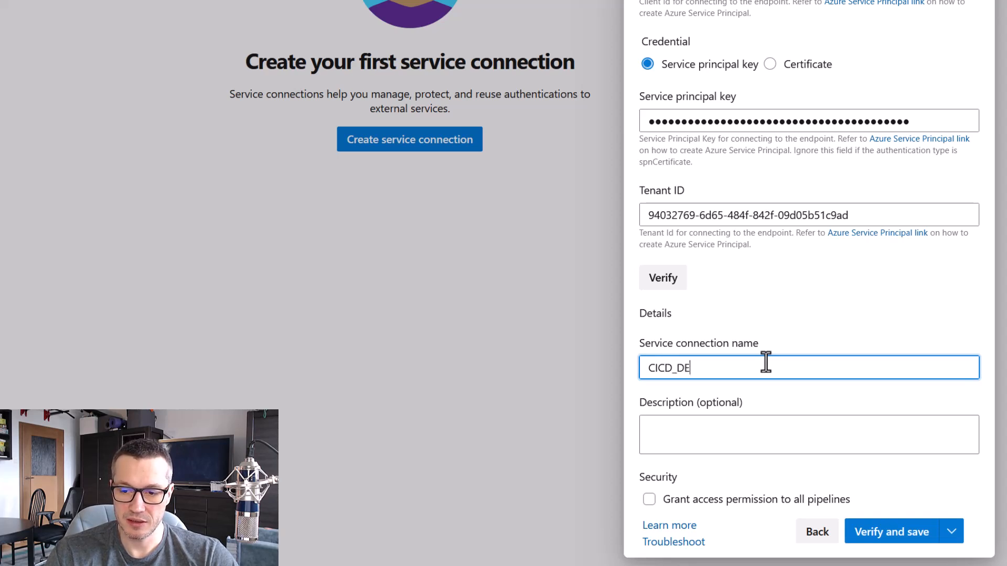
text(CD_DEV)
click(916, 535)
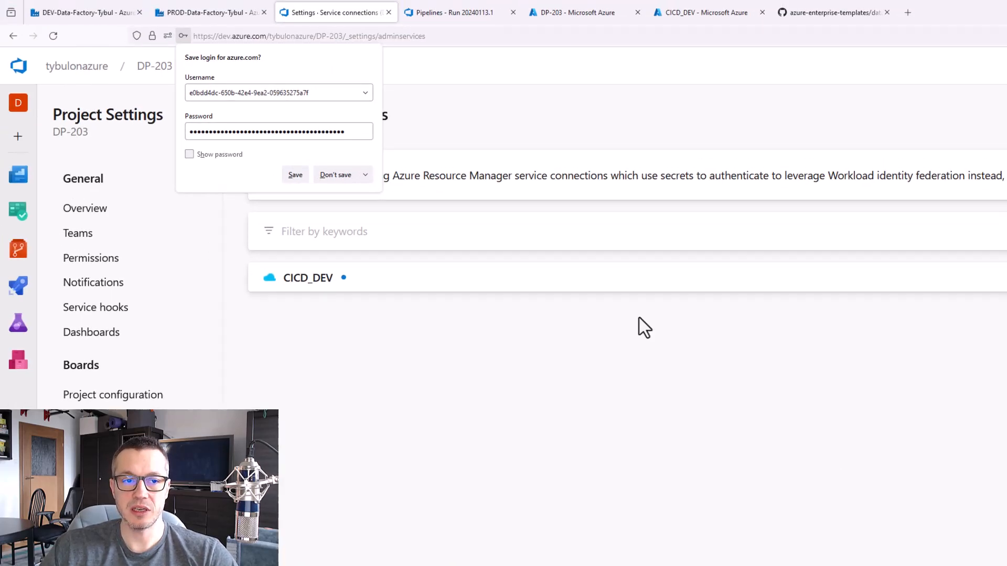
click(294, 177)
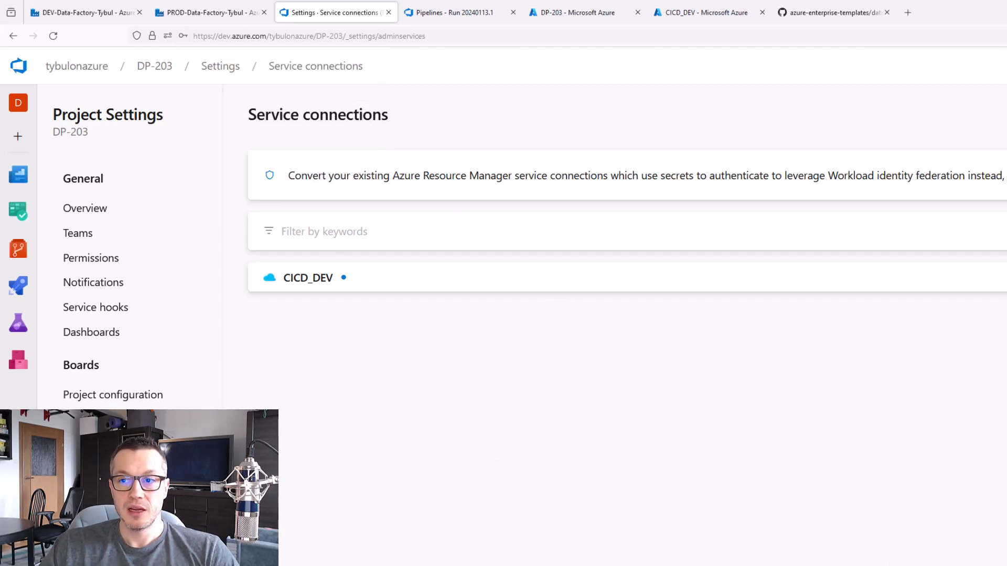
Start another Azure Resource Manager service connection with the Service principal (manual) authentication method
click(868, 131)
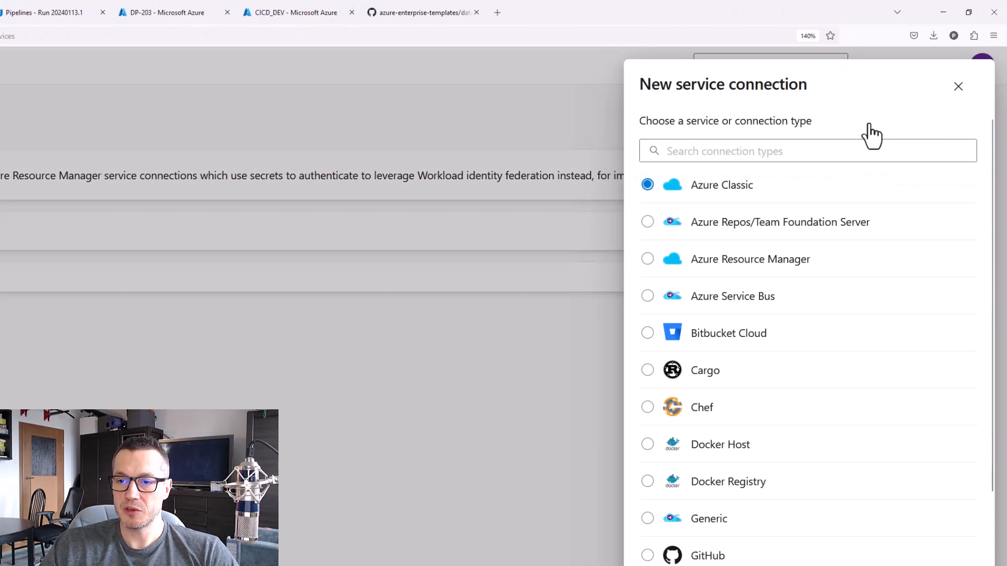
click(750, 262)
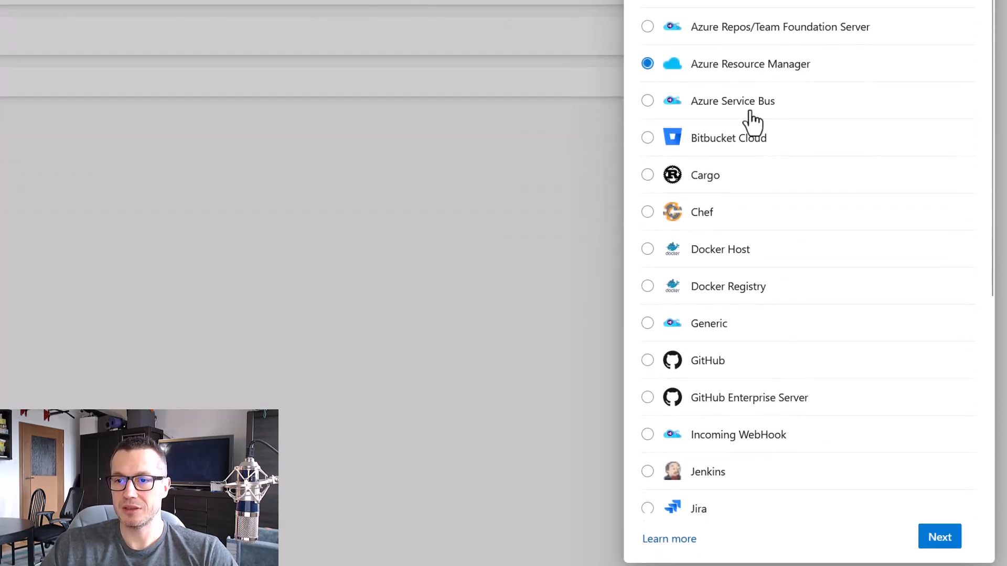
click(946, 537)
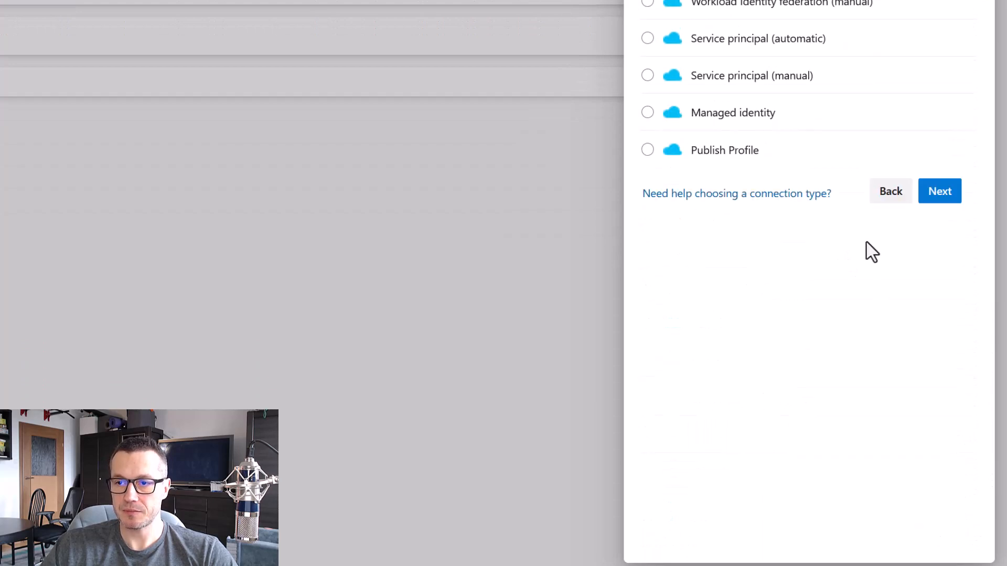
click(713, 77)
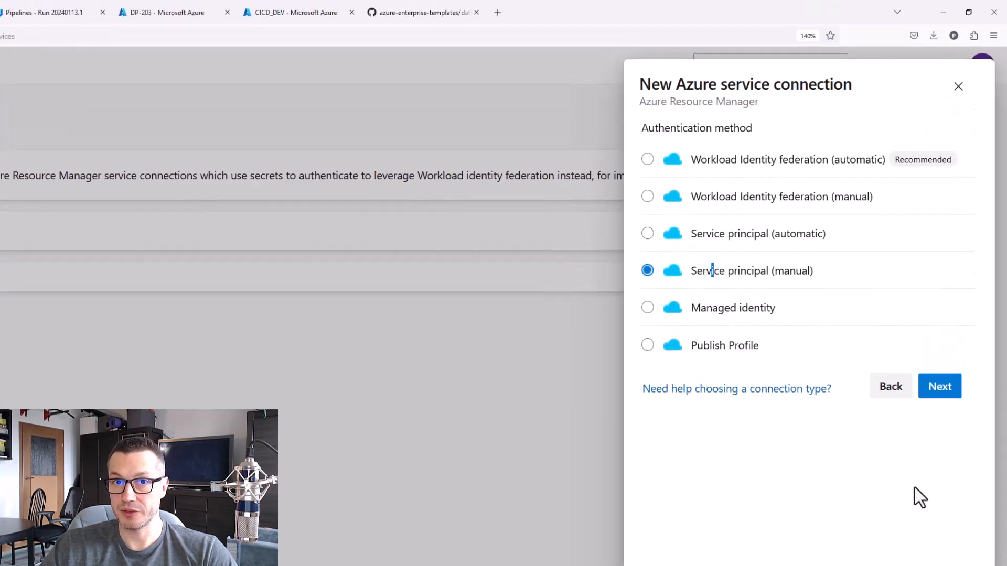
click(940, 388)
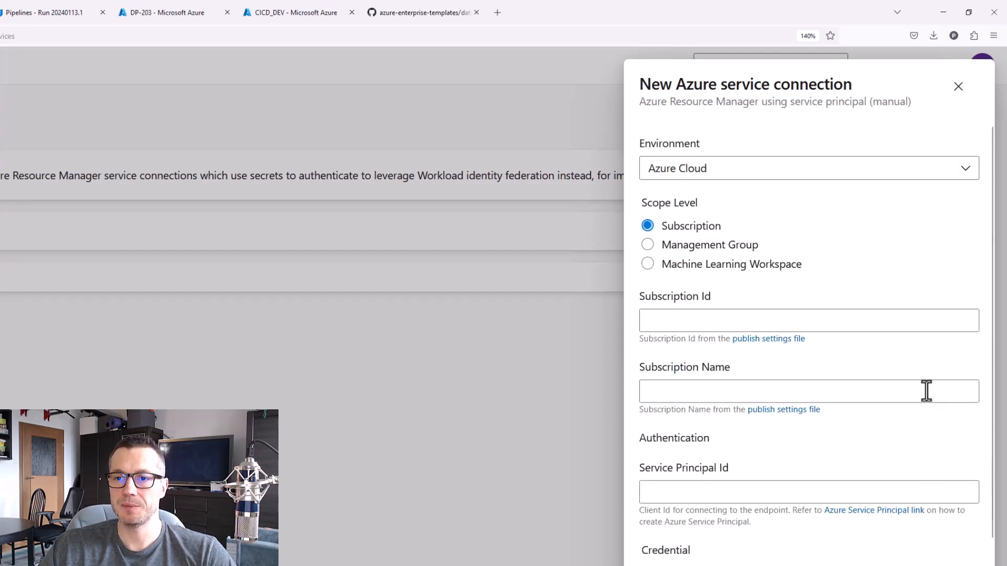
Copy the subscription ID from the DP-203-PROD resource group in the Azure portal and paste it into the second connection's Subscription Id
click(758, 318)
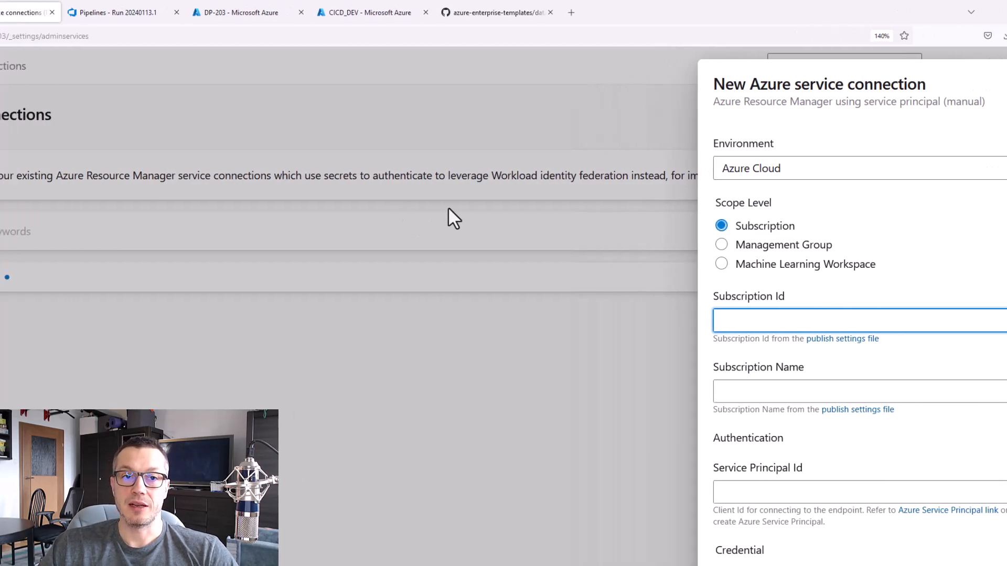
click(167, 12)
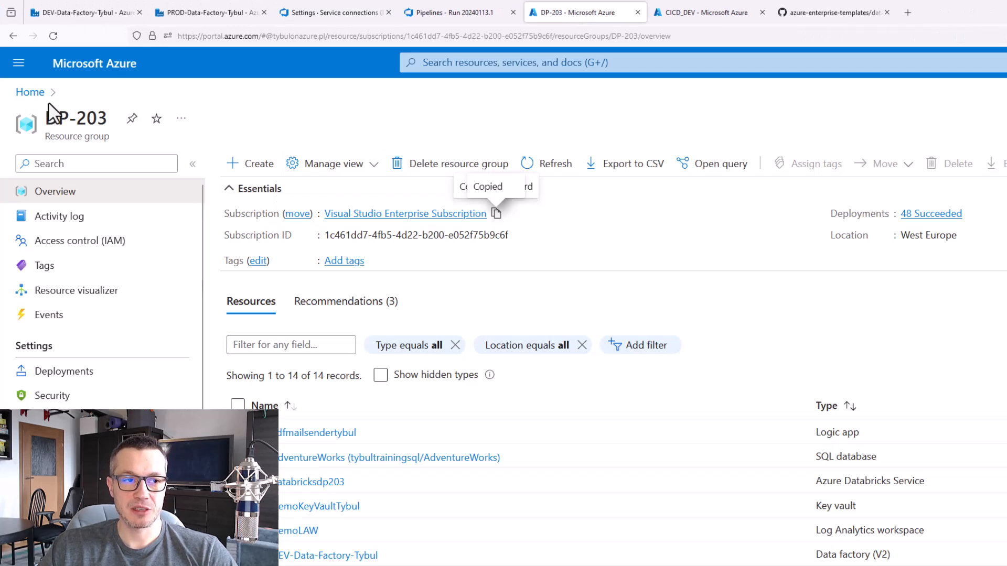
click(30, 92)
click(377, 364)
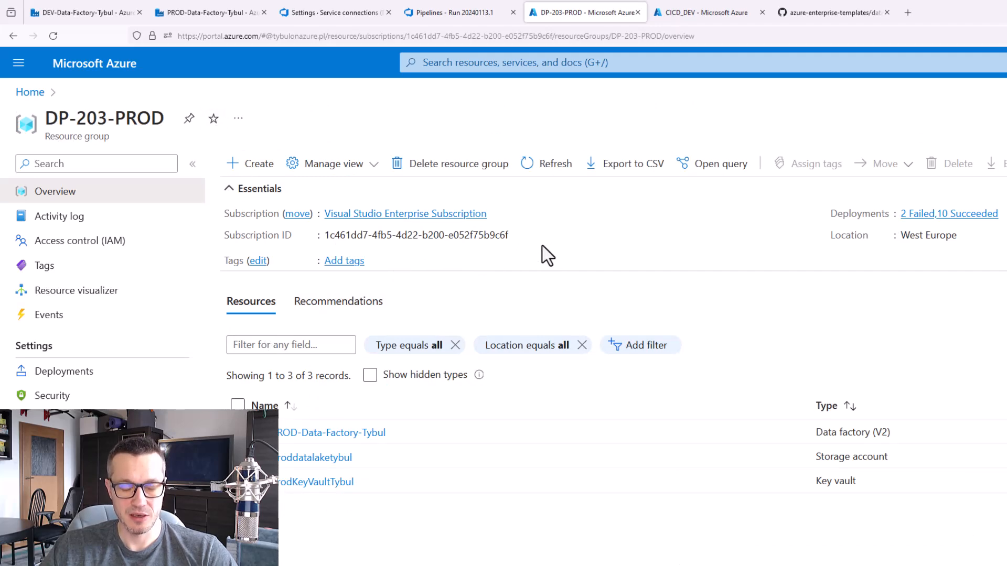
click(518, 236)
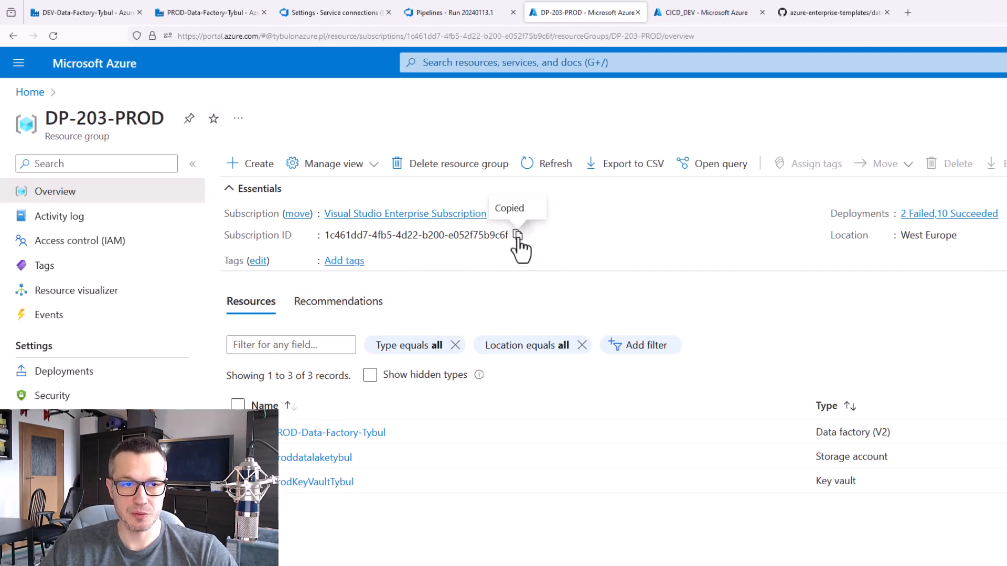
click(352, 15)
click(670, 321)
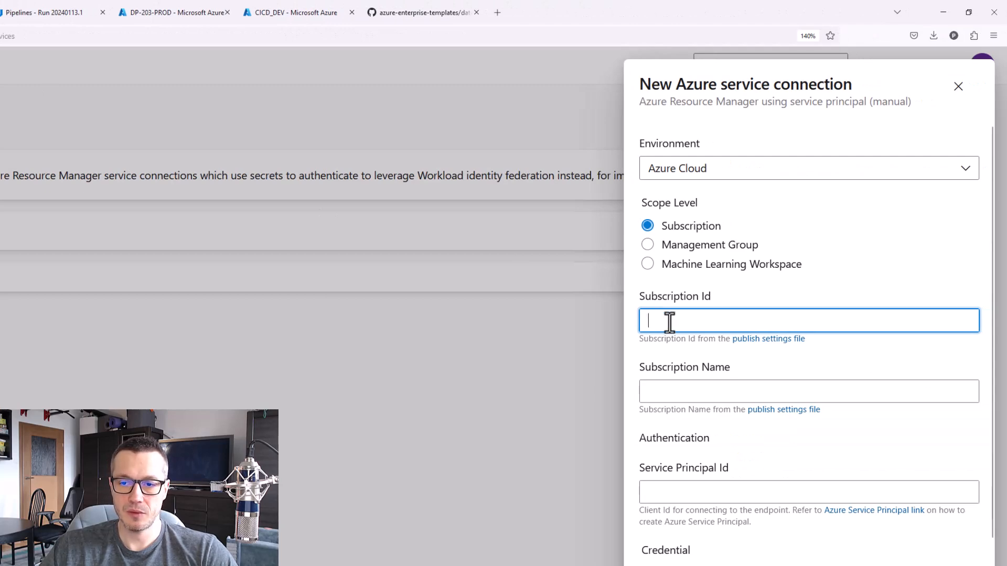
key(ctrl+v)
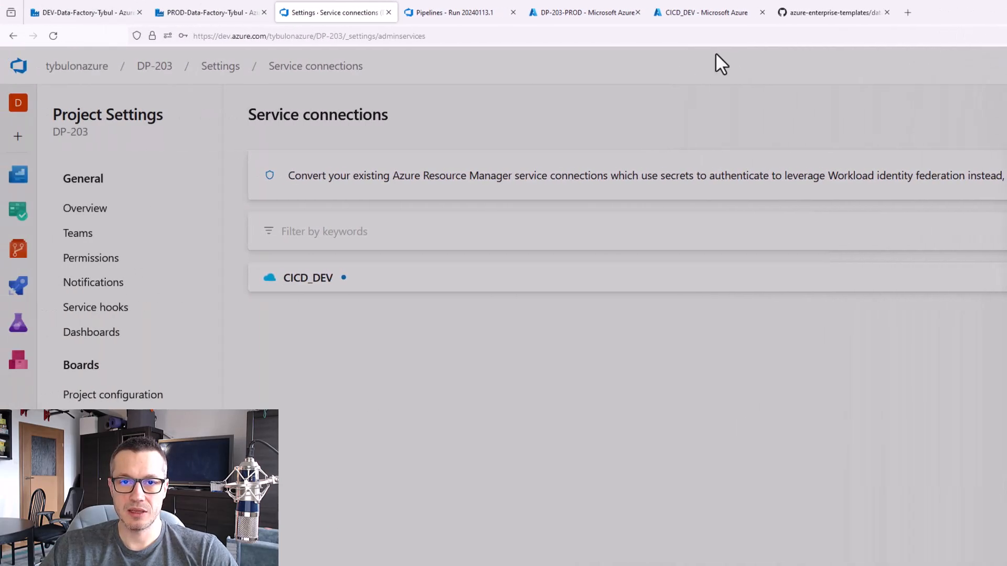
Copy the subscription name Visual Studio Enterprise Subscription from the DP-203-PROD resource group and paste it into the connection's Subscription Name
click(580, 15)
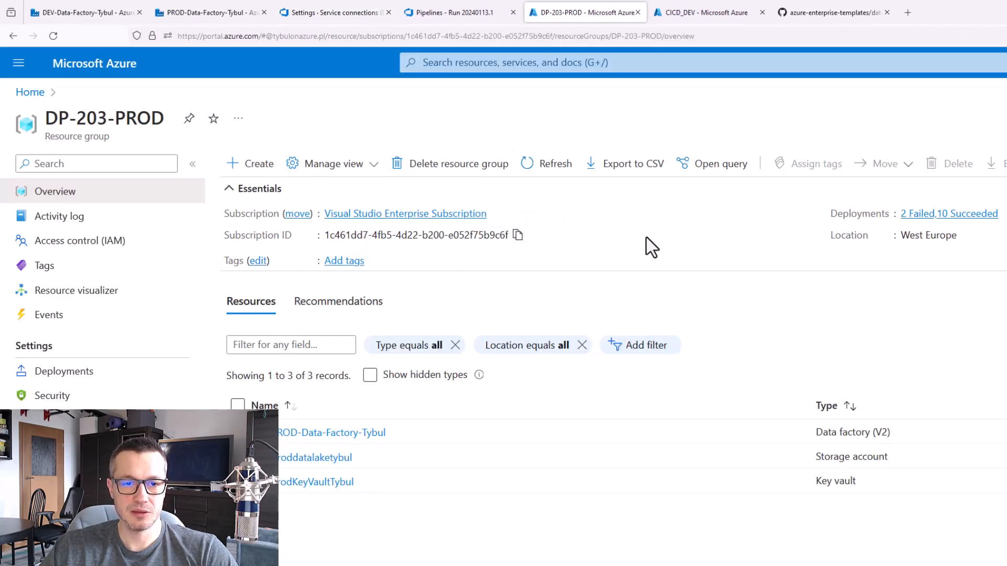
click(495, 215)
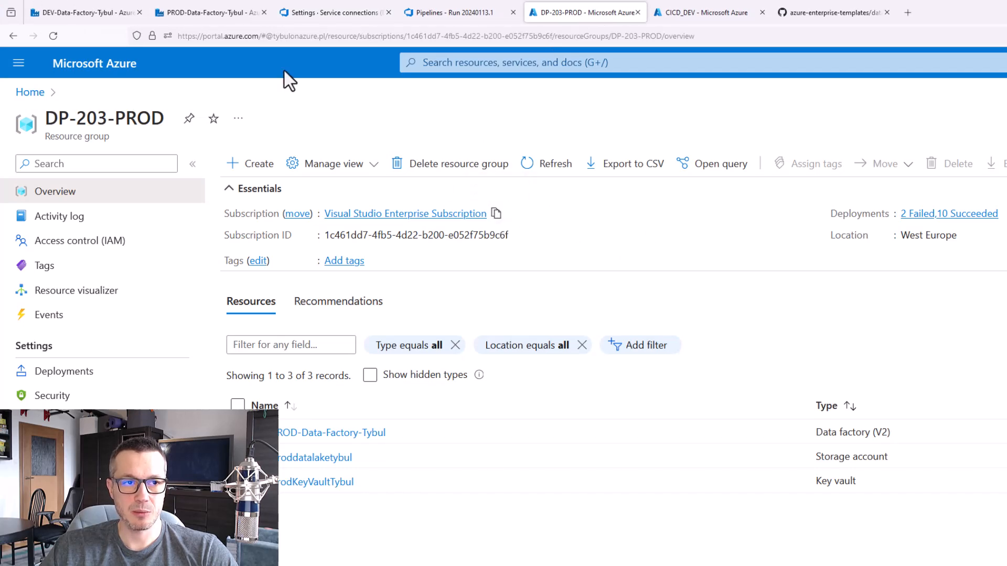
click(325, 12)
click(684, 391)
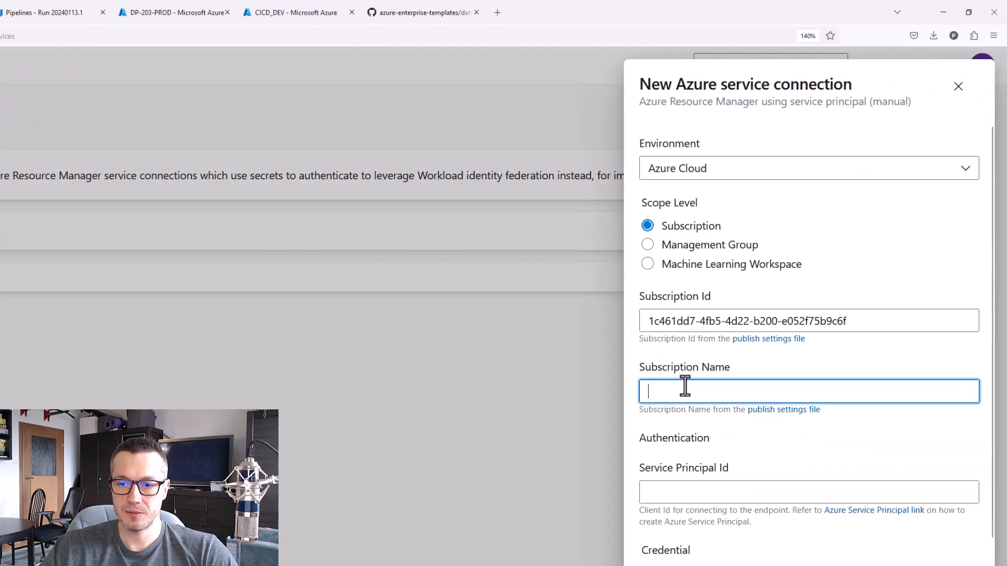
key(ctrl+v)
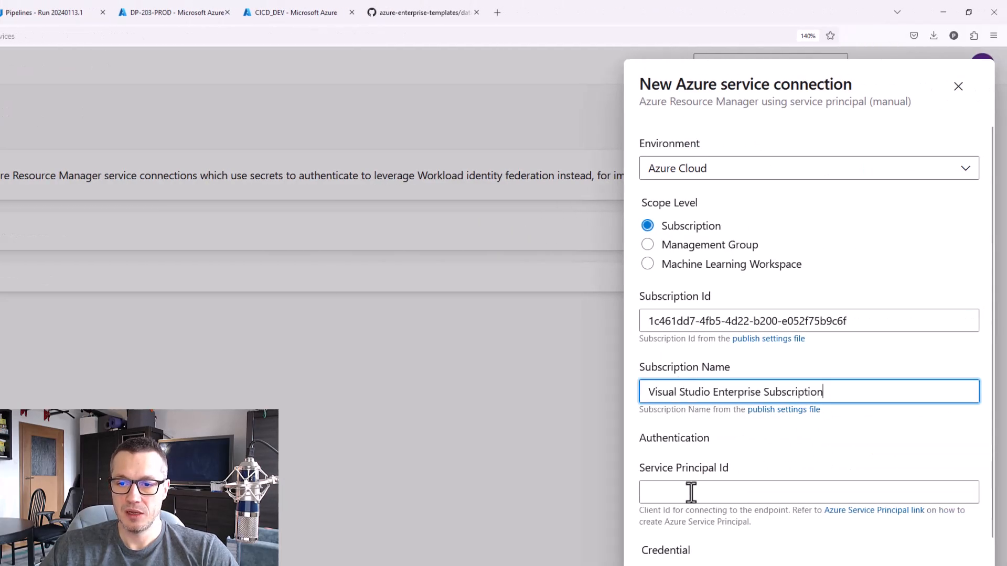
Copy the application (client) ID of the CICD_PROD app registration in the Azure portal and paste it into the connection's Service Principal Id
click(717, 493)
scroll(772, 445, down, 5)
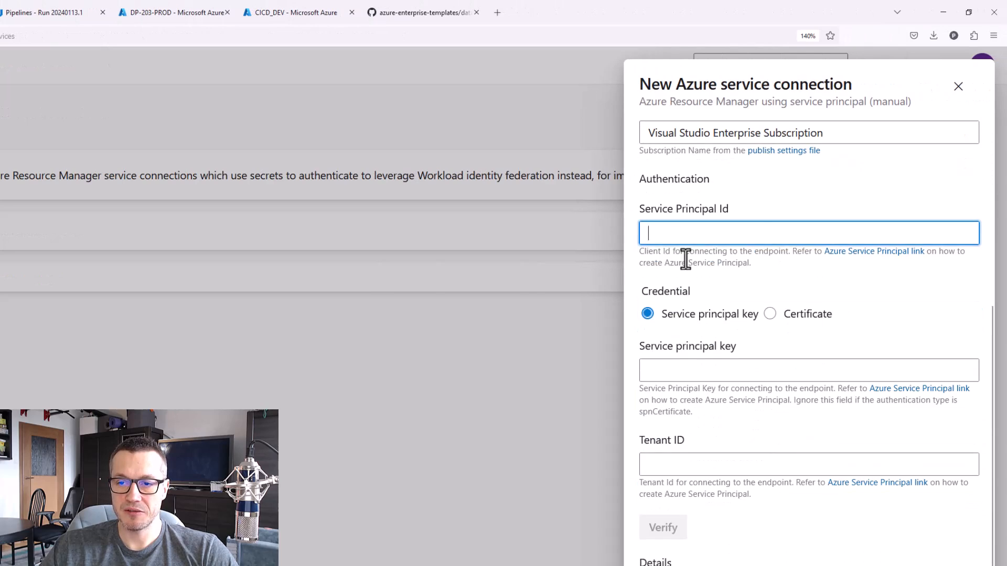
click(302, 13)
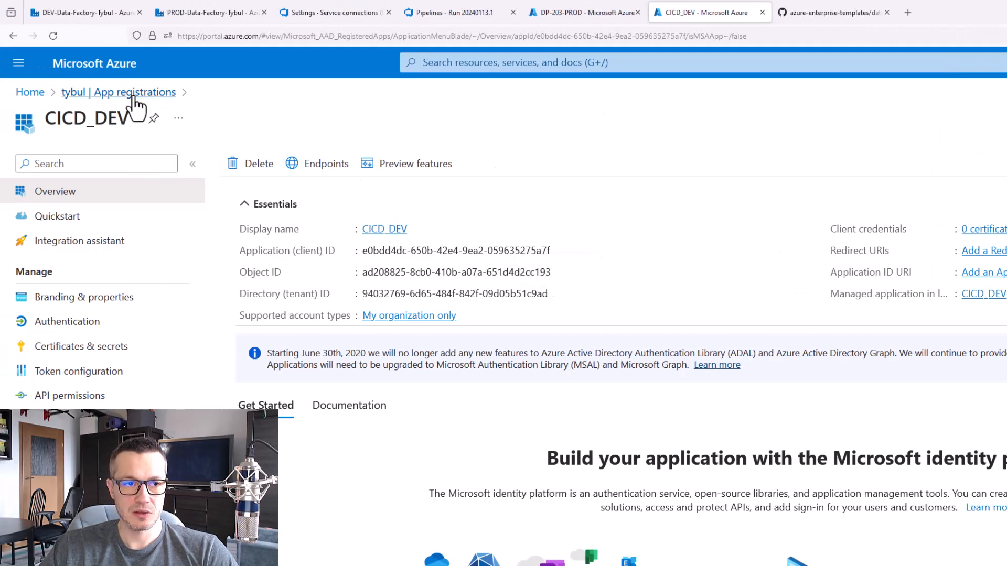
click(134, 94)
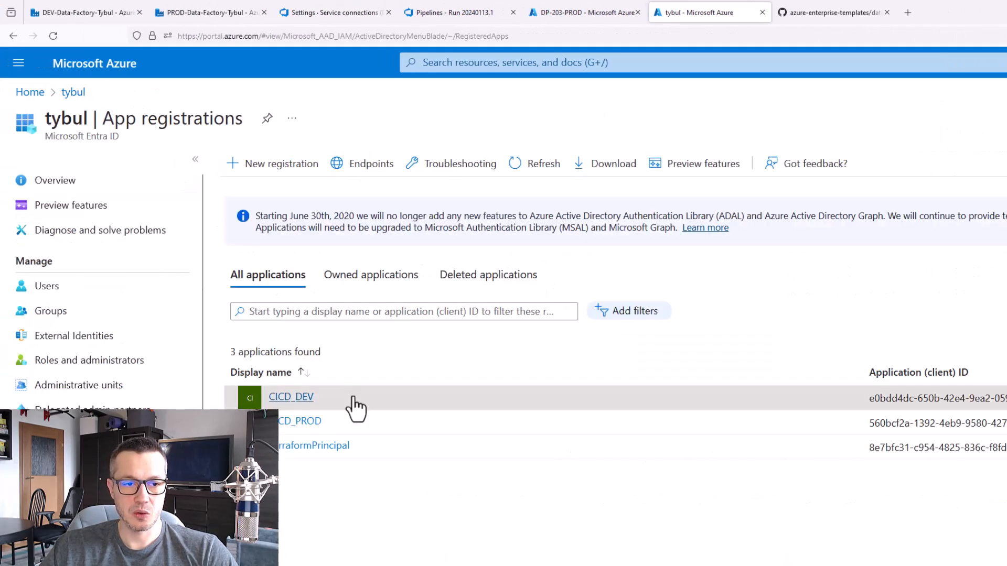
click(294, 423)
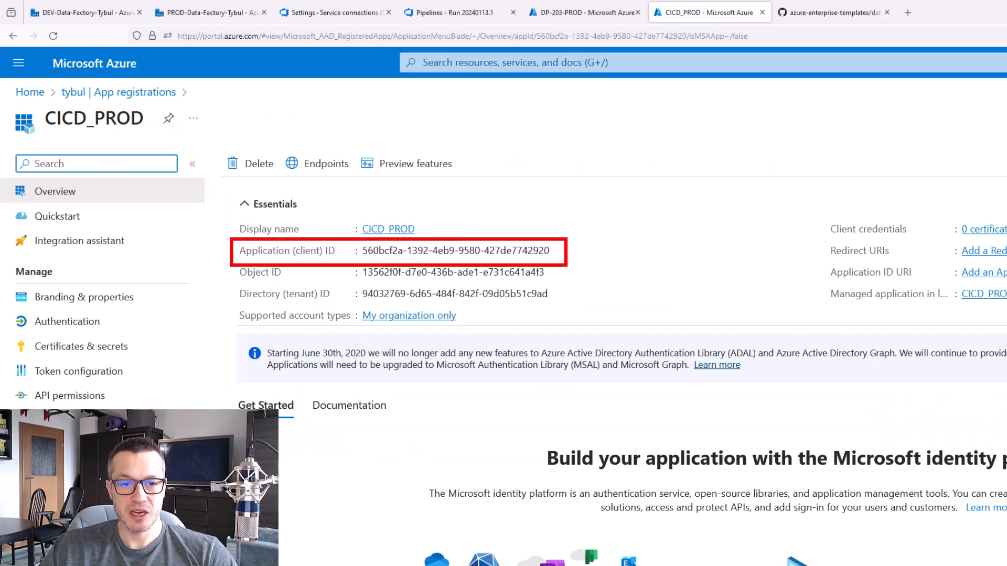
click(559, 250)
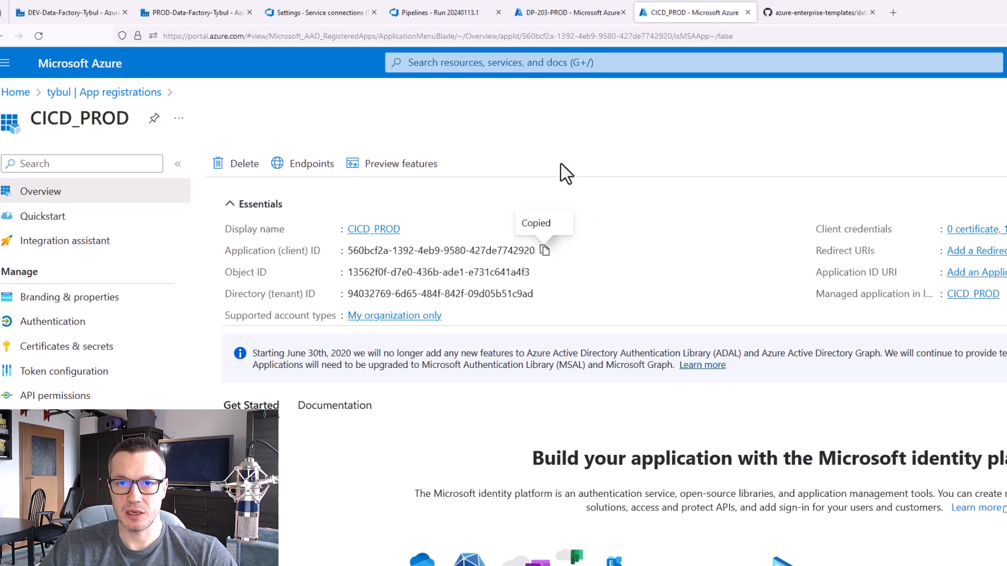
click(314, 12)
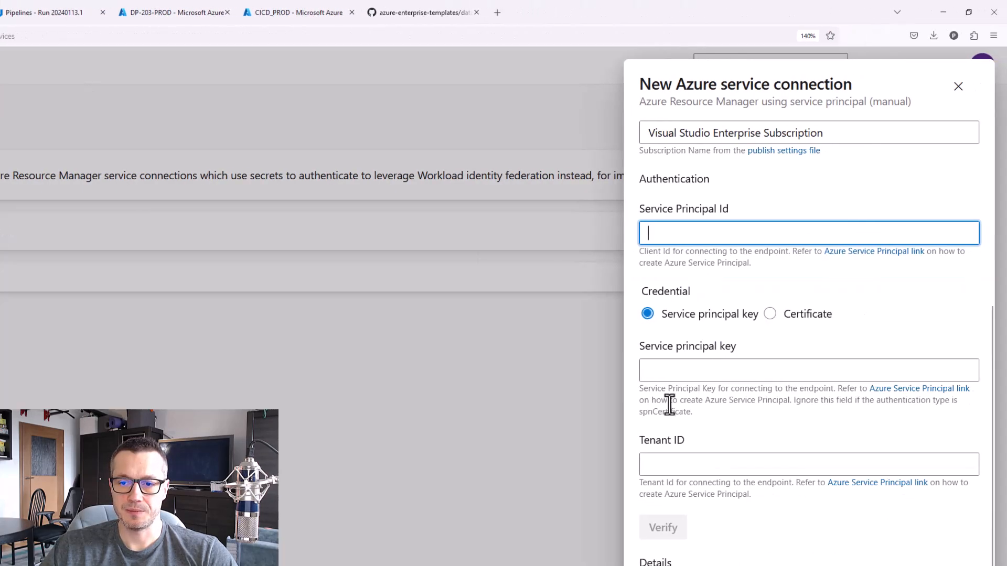
click(684, 367)
key(ctrl+v)
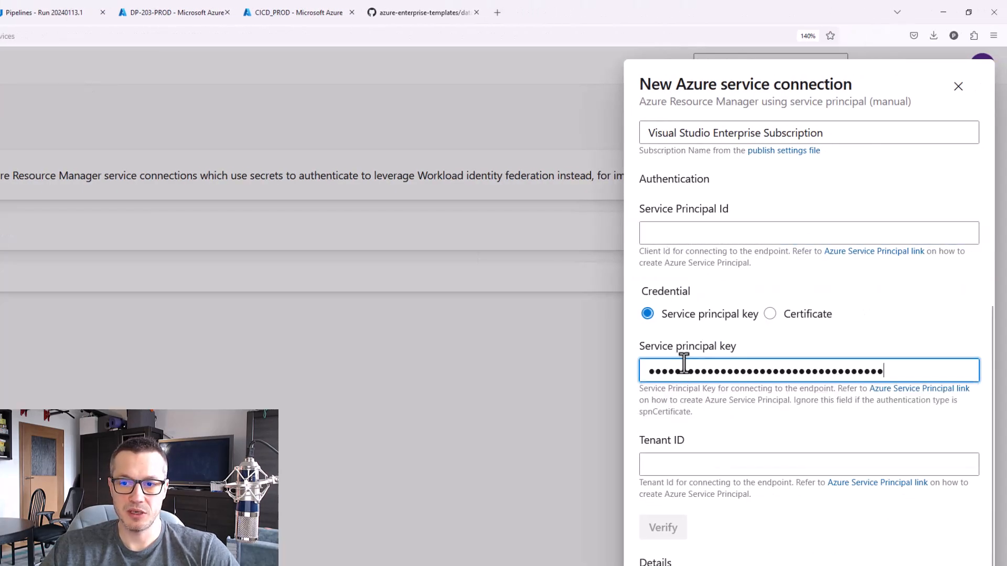
click(698, 460)
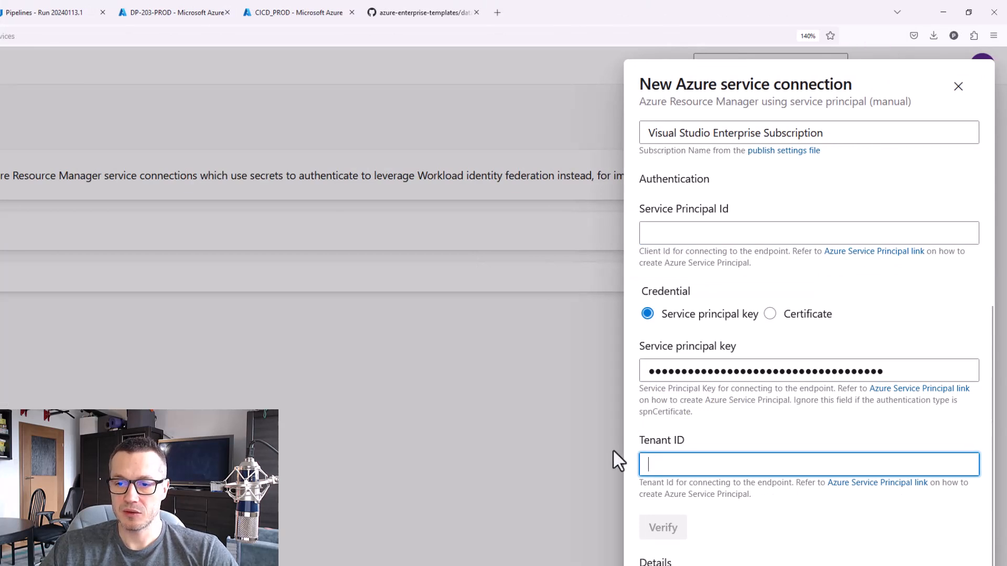
click(728, 232)
key(ctrl+v)
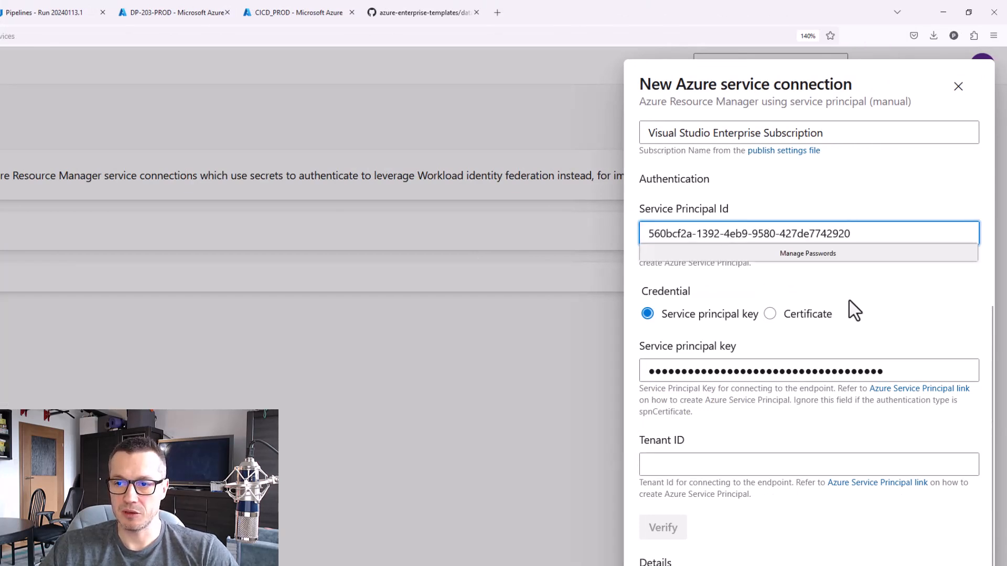
Replace the wrong content of the Service principal key field with the CICD_PROD client secret
drag(894, 370, 649, 364)
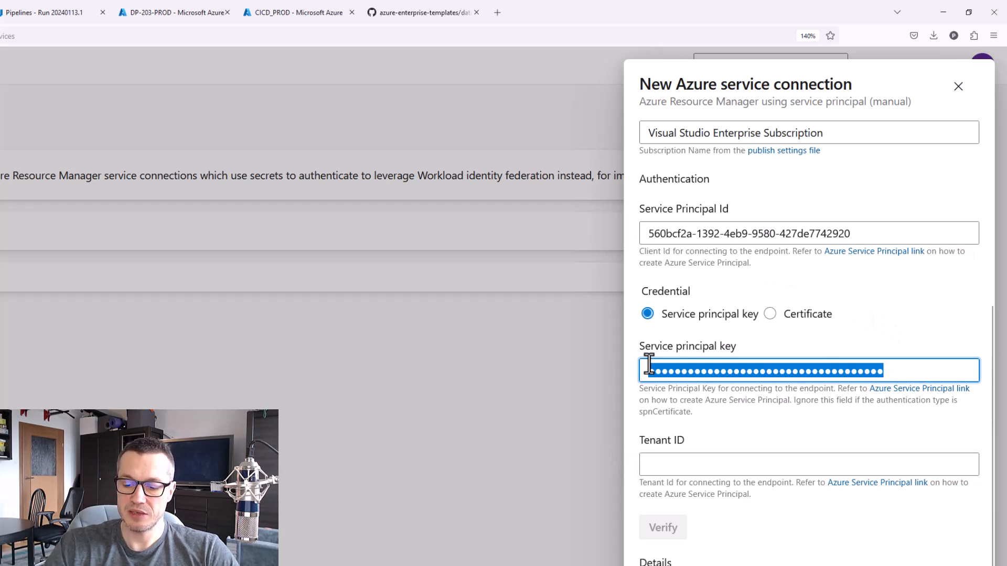
key(BackSpace)
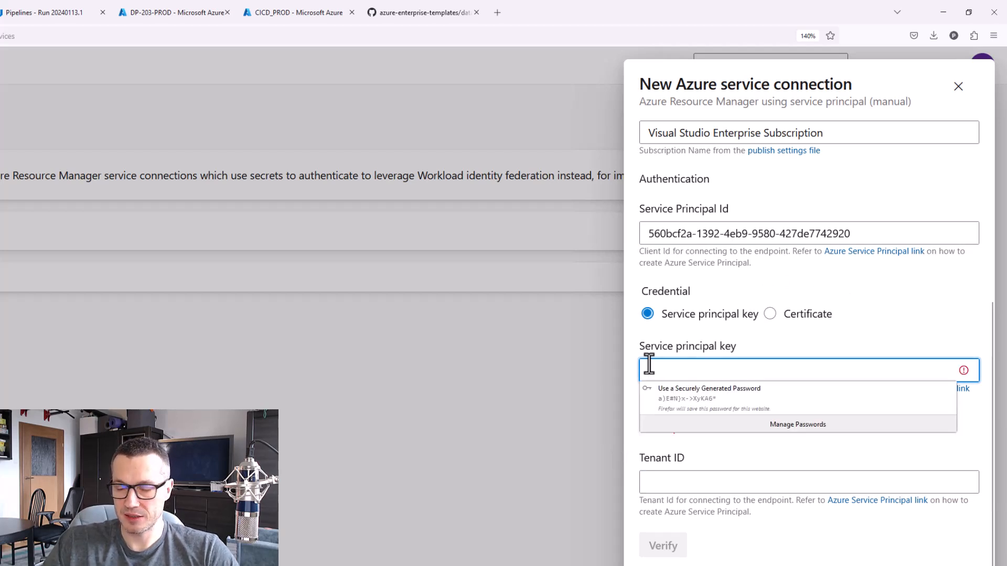
key(alt+Tab)
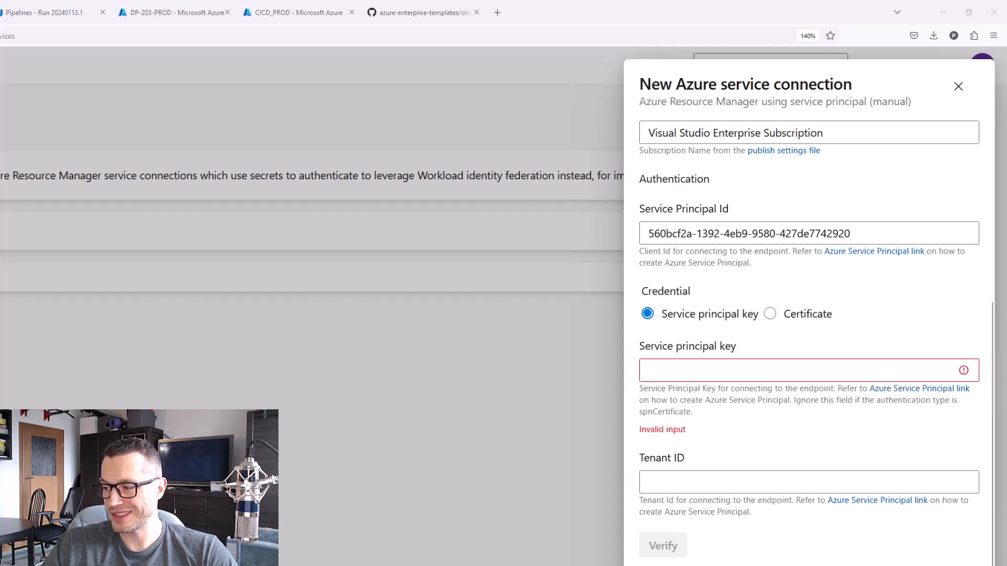
click(693, 372)
key(ctrl+v)
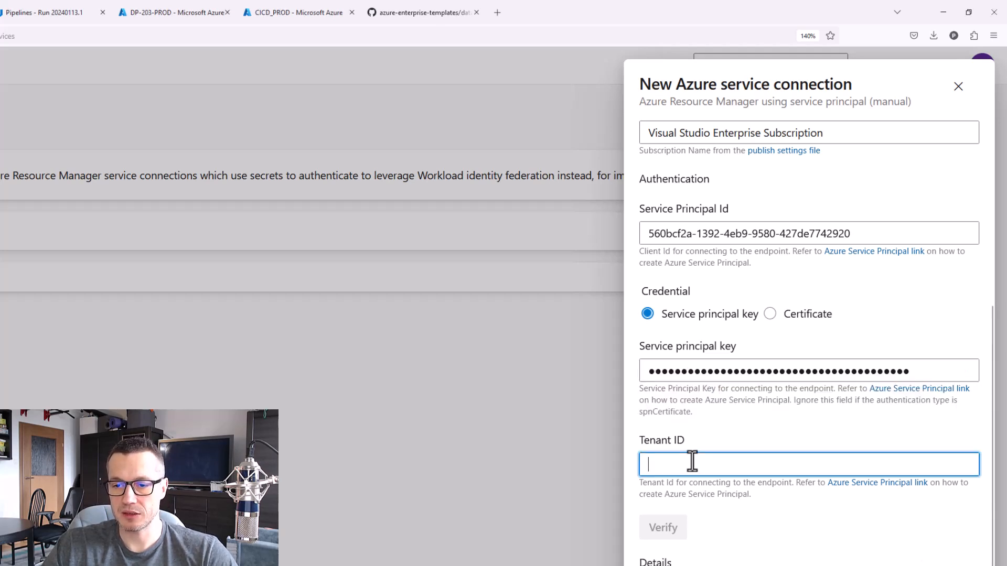
Copy the directory (tenant) ID from the CICD_PROD app registration and paste it into the connection's Tenant ID
click(688, 458)
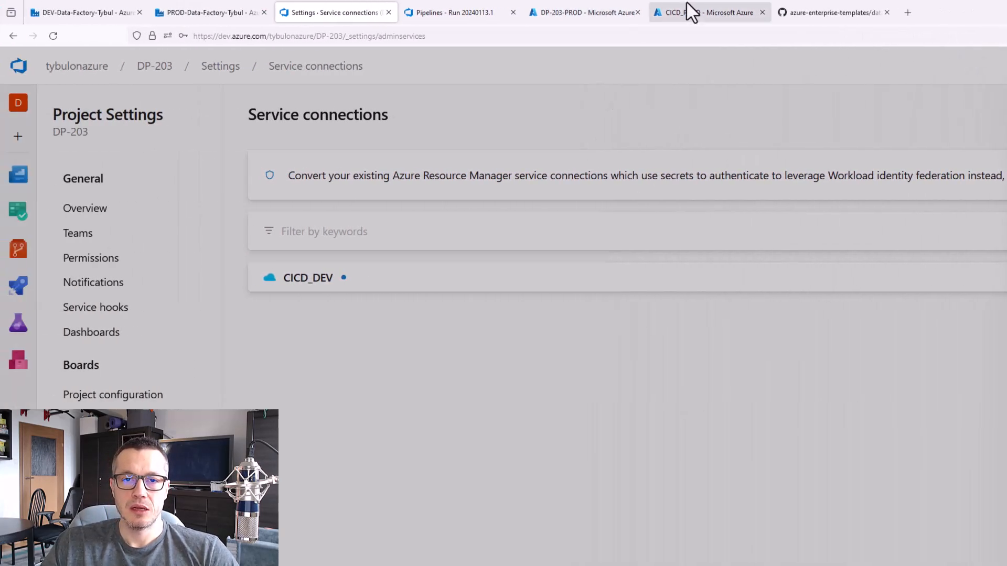
click(691, 12)
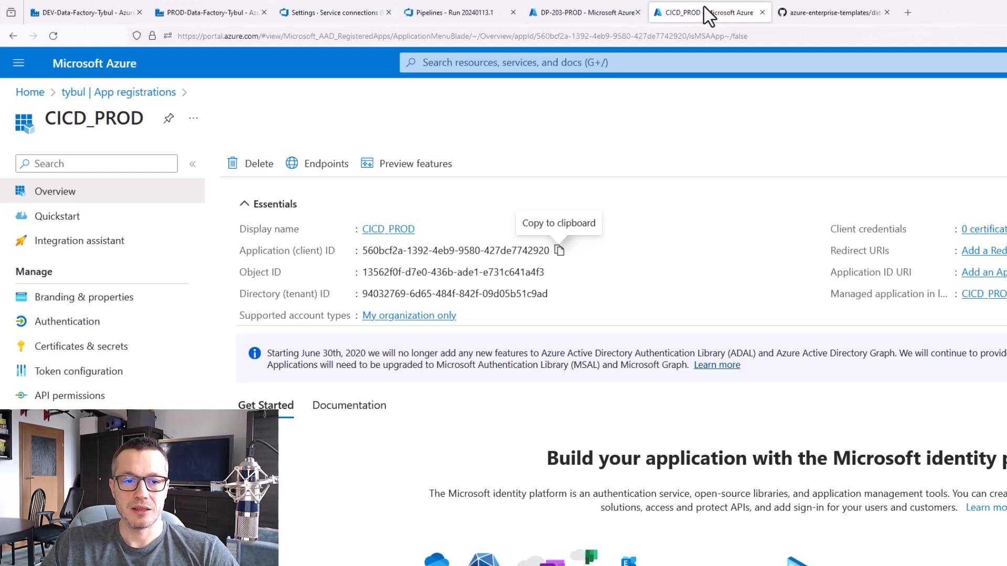
click(558, 295)
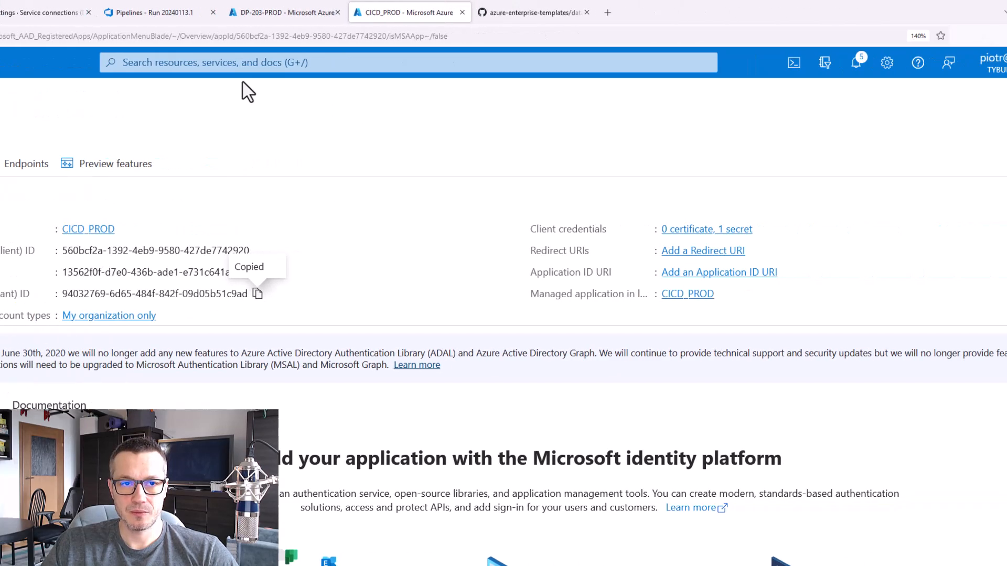
click(42, 11)
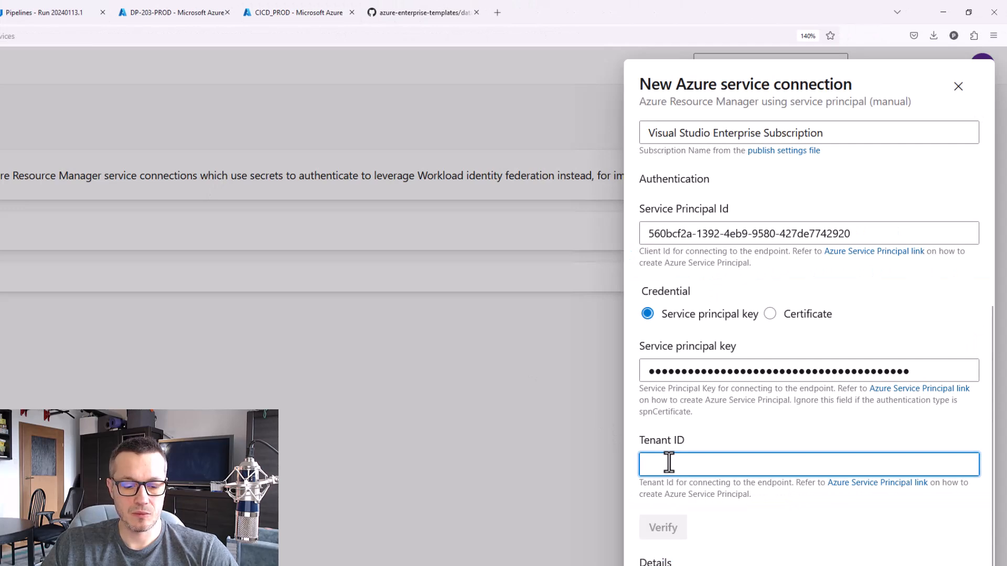
key(ctrl+v)
Name the service connection CICD_PROD, then verify and save it
scroll(697, 483, down, 3)
click(724, 499)
scroll(723, 499, down, 2)
text(CICD_PROD)
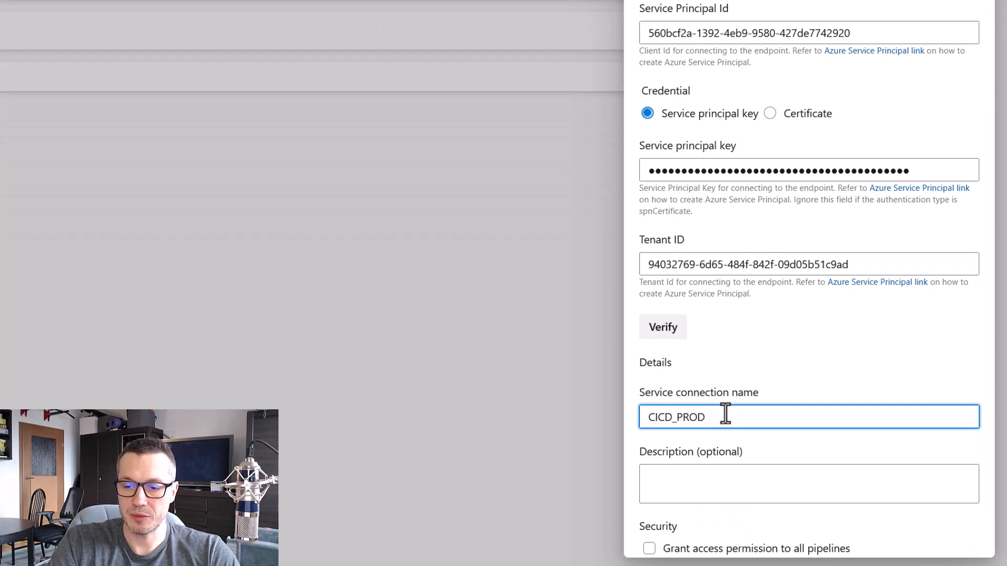
scroll(786, 383, down, 2)
click(914, 532)
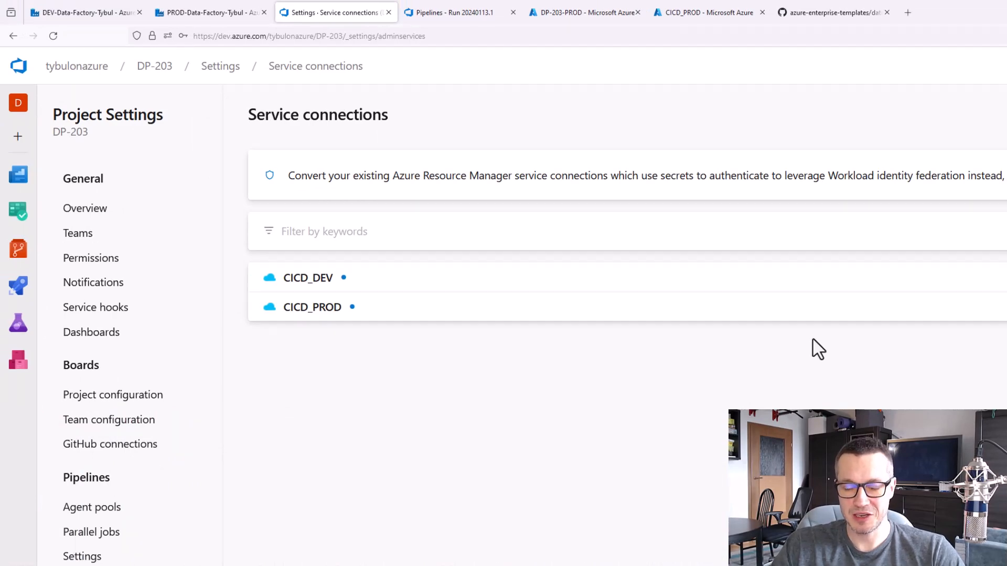
Review the service connection and Create Environment instructions in the devops-build-n-deploy-stages readme on GitHub
click(827, 13)
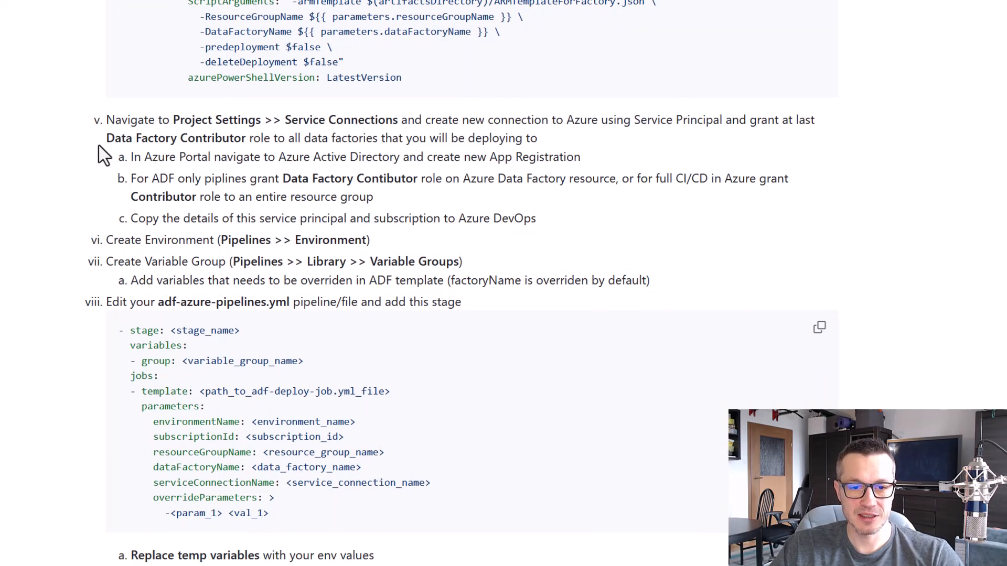
mouse_move(82, 107)
mouse_down()
mouse_move(679, 236)
mouse_move(857, 228)
mouse_up()
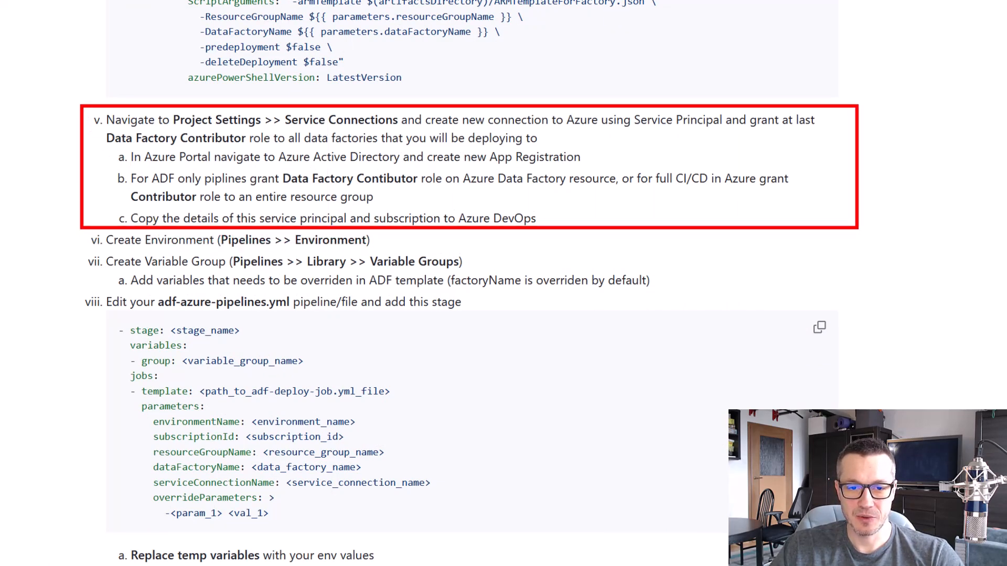
key(Escape)
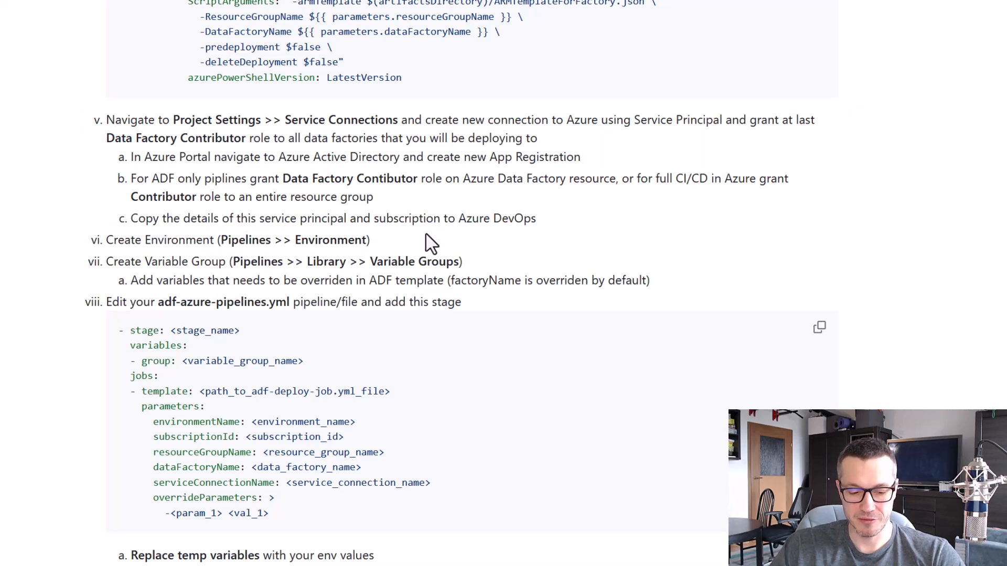
scroll(137, 199, down, 1)
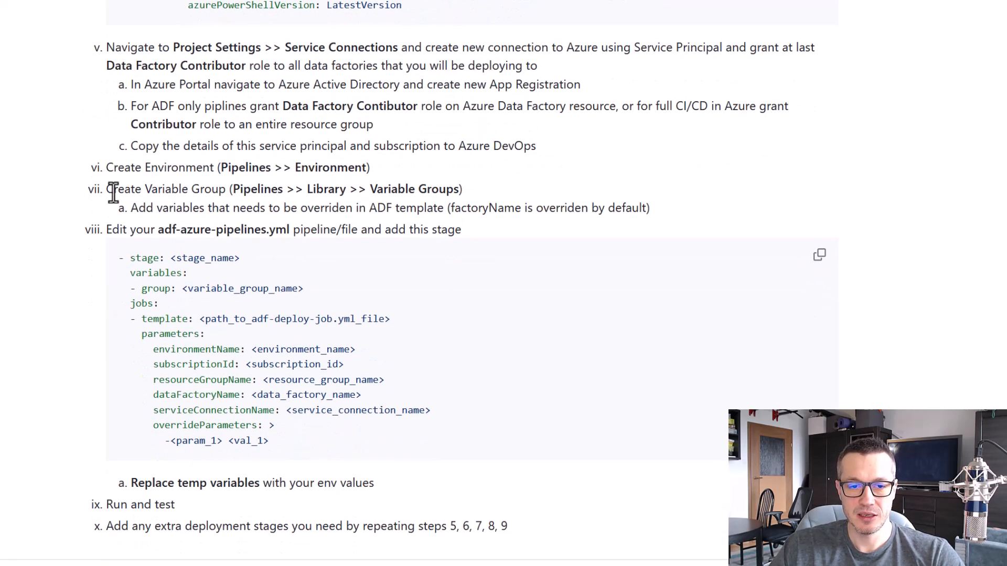
drag(81, 152, 373, 177)
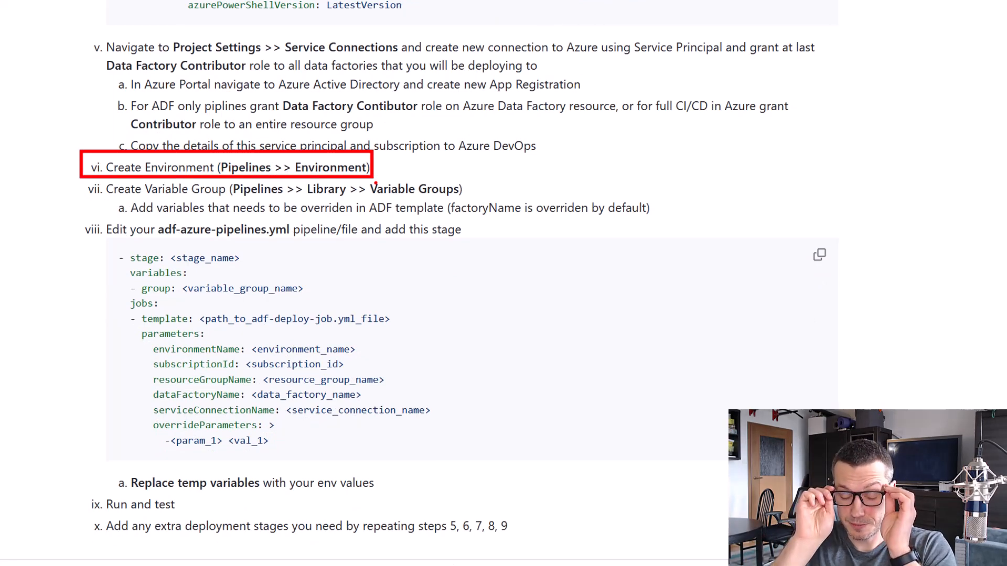
key(Escape)
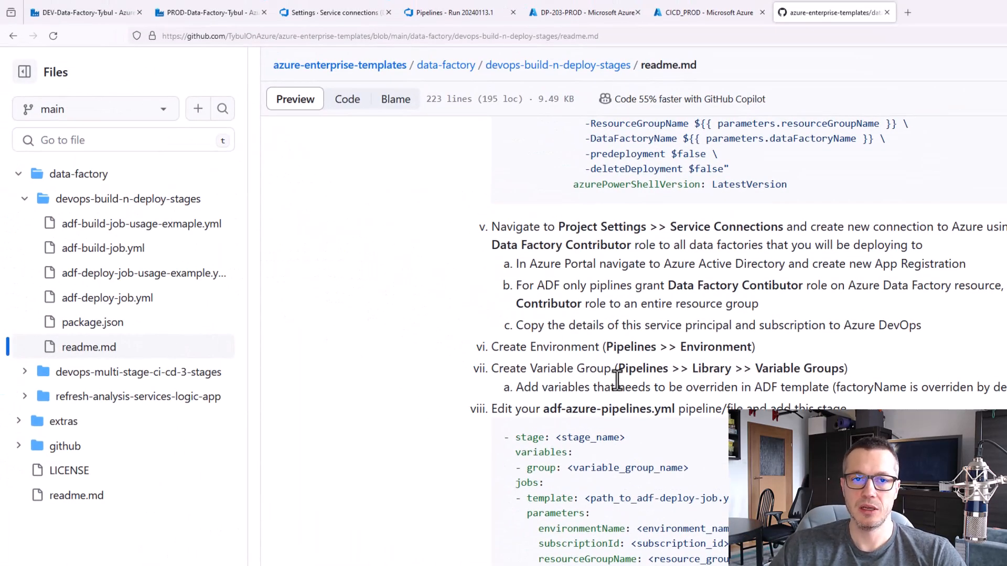
Create a pipeline environment named DEV without resources in the DP-203 Azure DevOps project
click(322, 12)
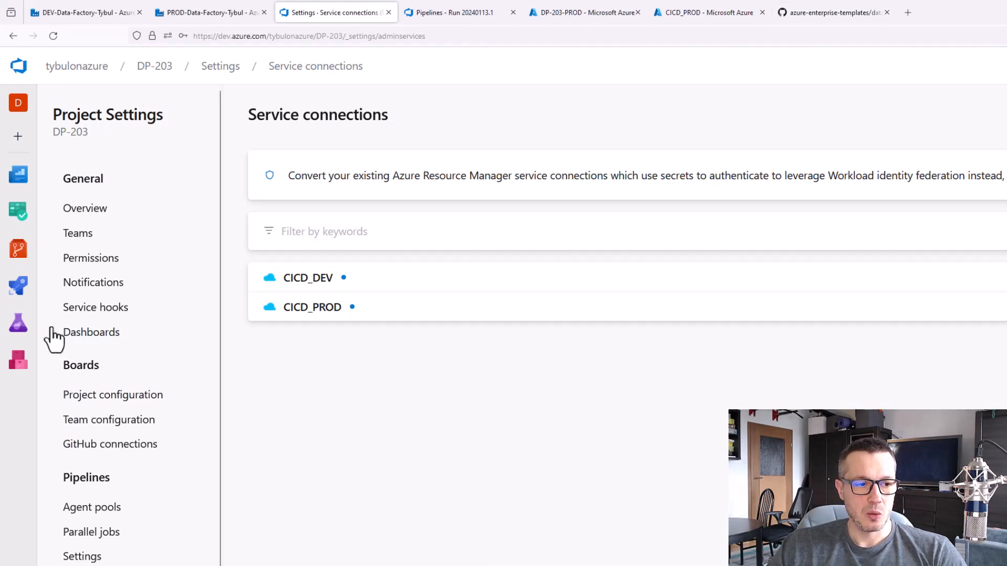
mouse_move(21, 291)
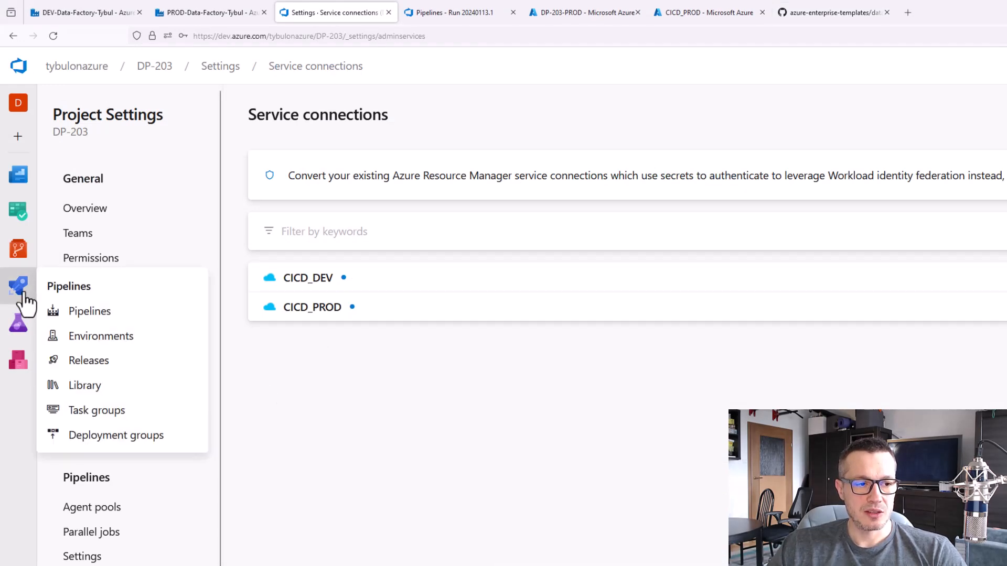
click(107, 340)
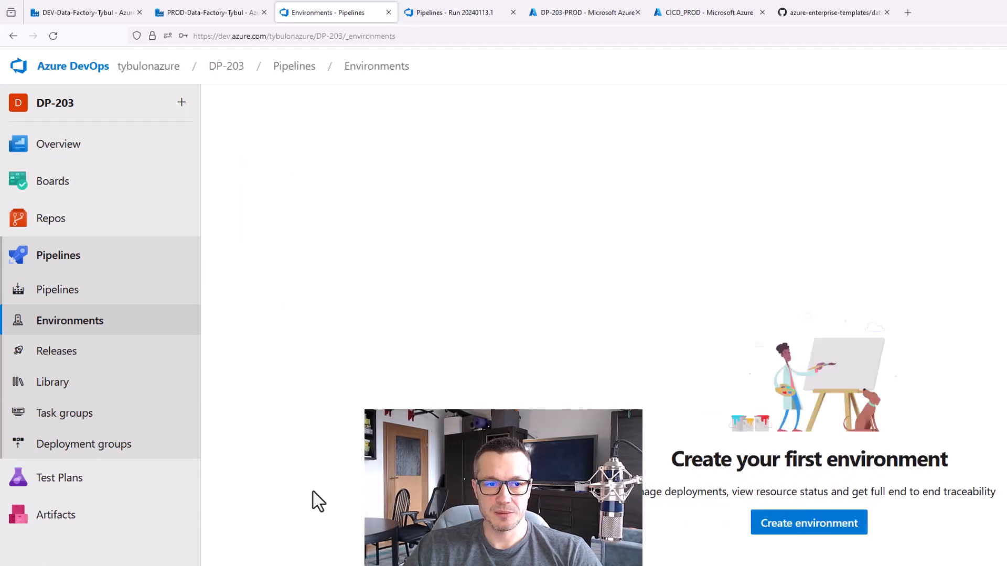
click(749, 524)
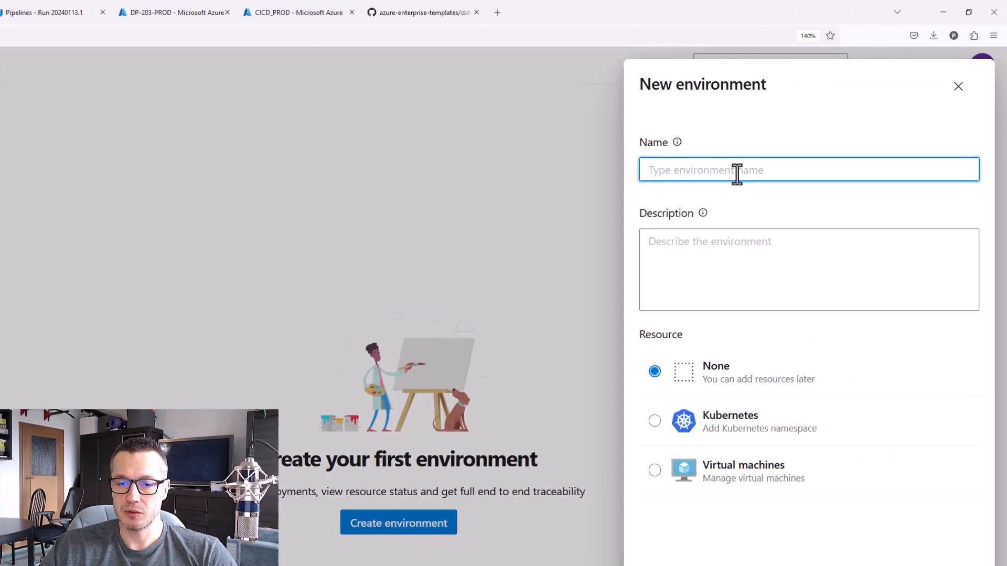
text(DEV)
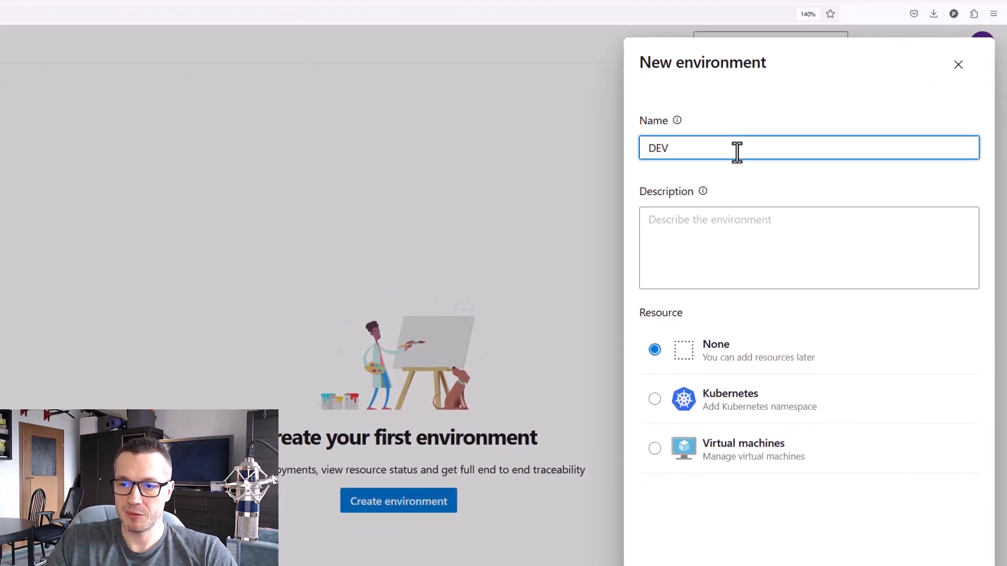
click(953, 562)
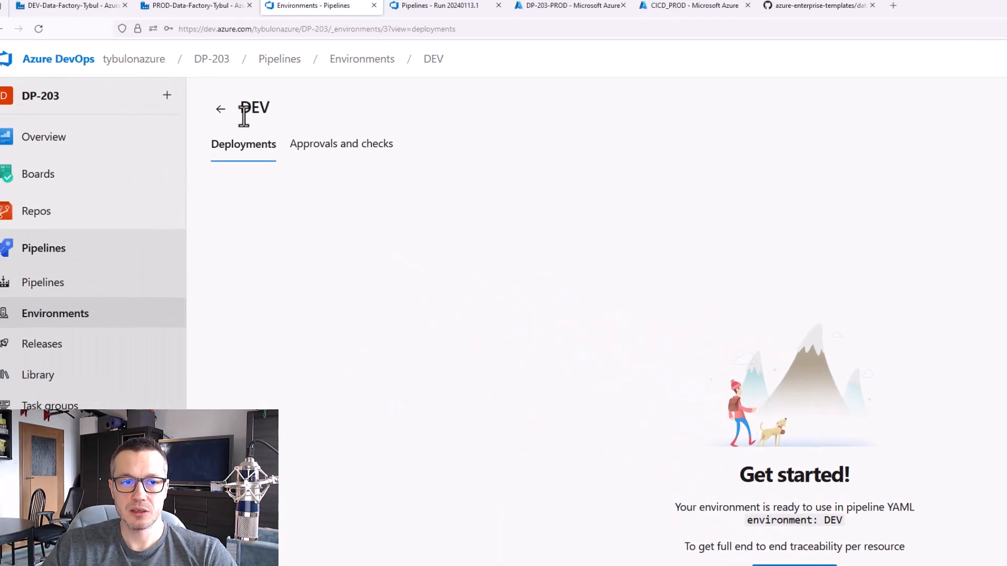
Create a second environment named PROD without resources and return to the list of environments
click(61, 131)
click(848, 123)
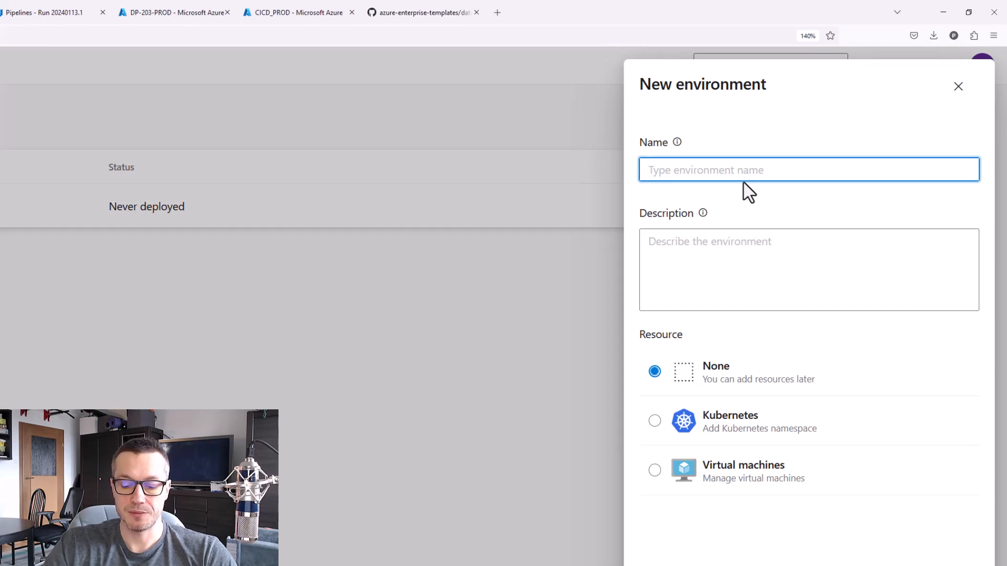
text(PROD)
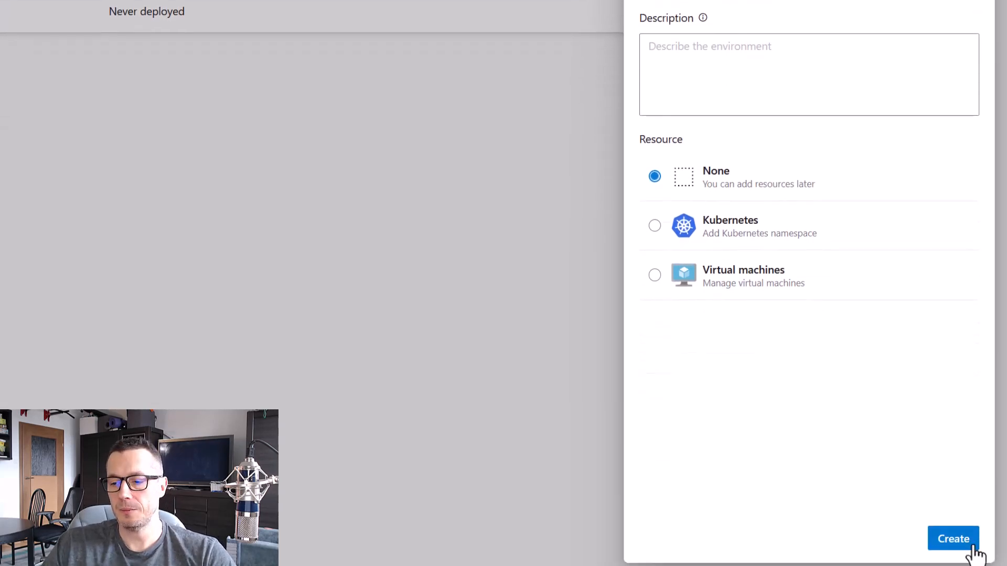
click(962, 549)
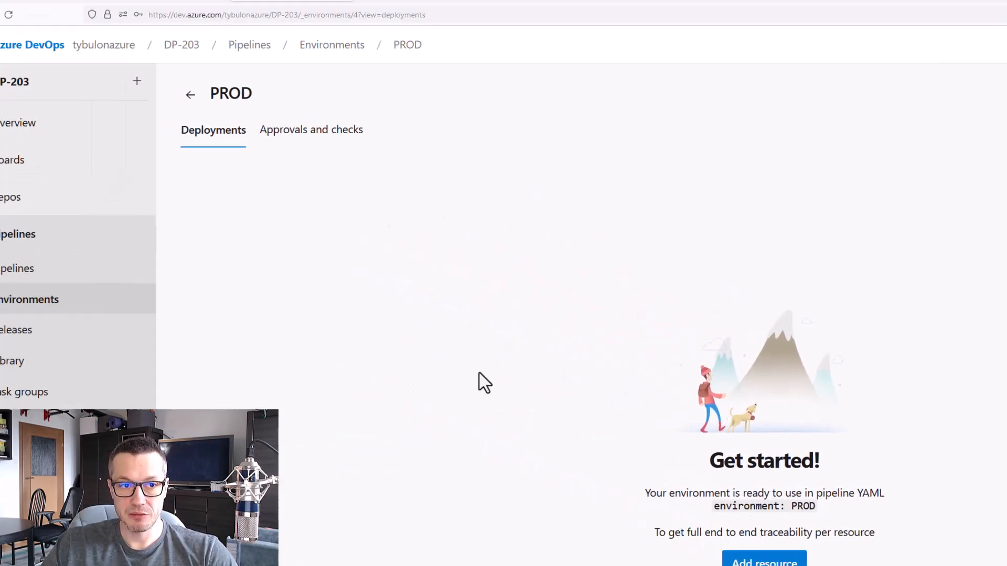
click(234, 115)
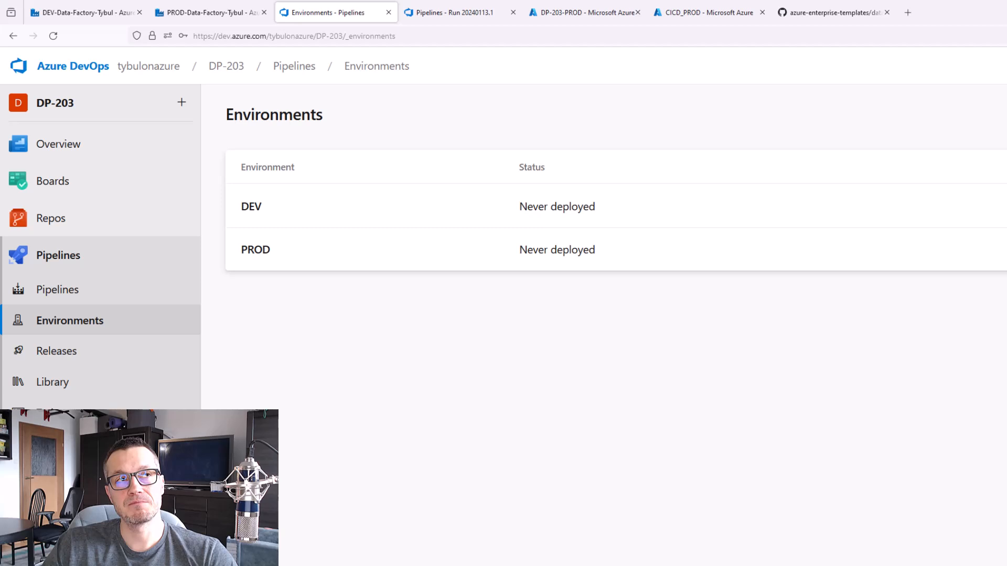
Add an Approvals check to the PROD environment with the account owner as approver and return to the list of environments
click(301, 255)
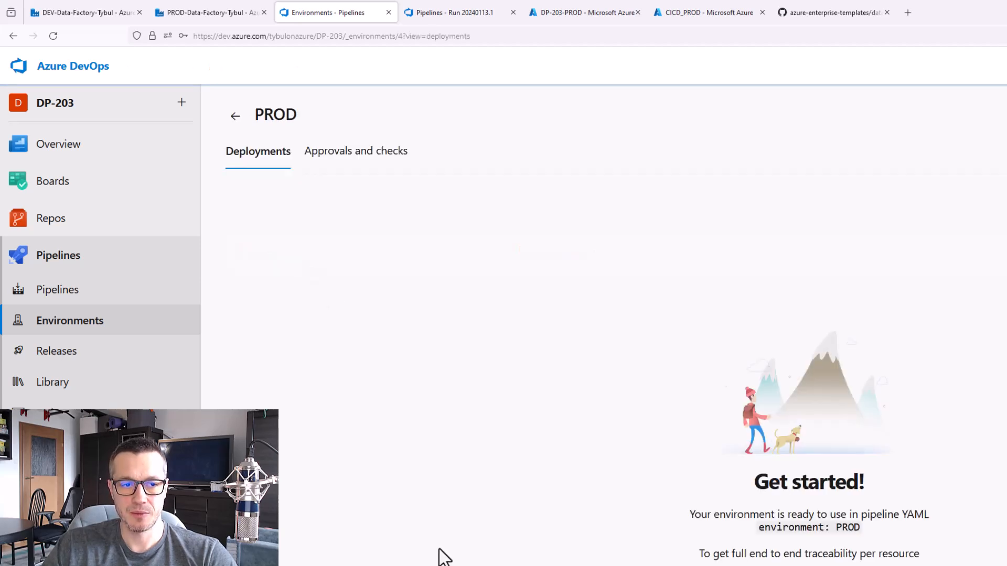
click(360, 154)
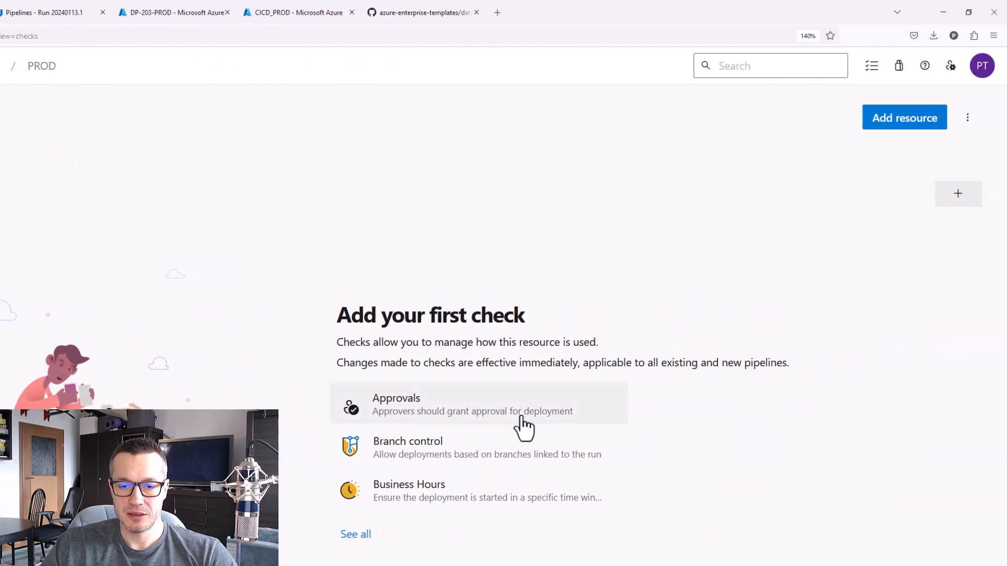
click(397, 409)
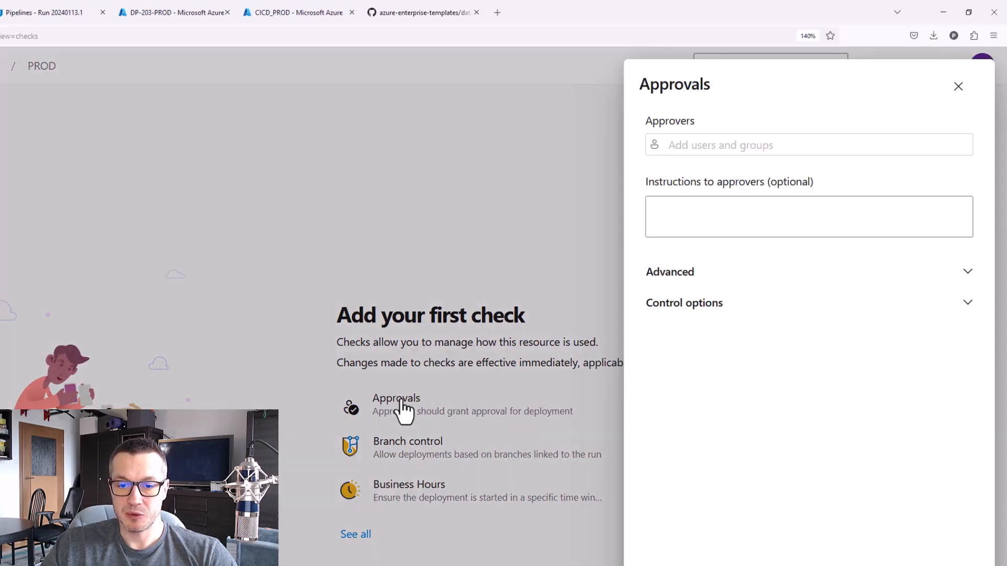
click(712, 146)
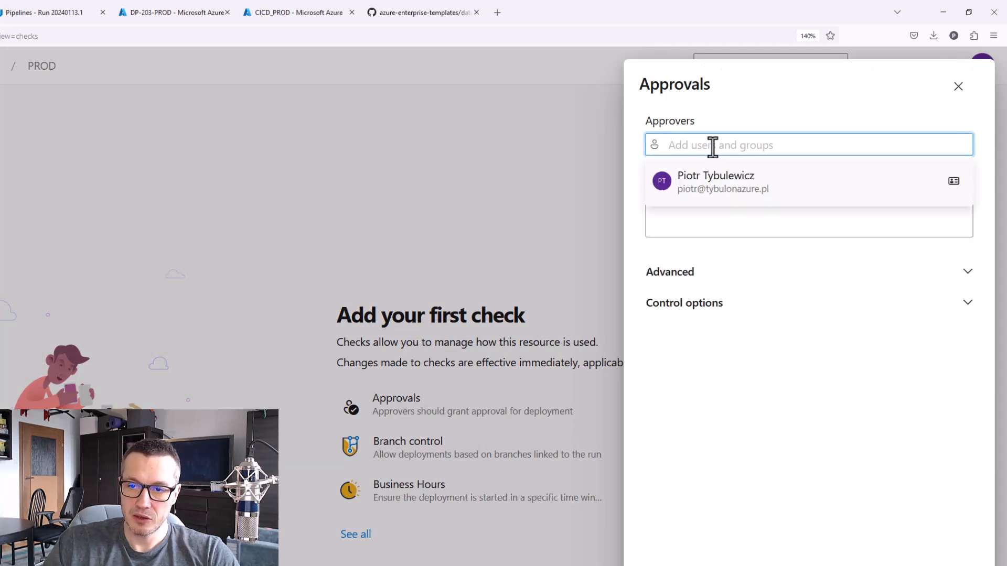
click(728, 188)
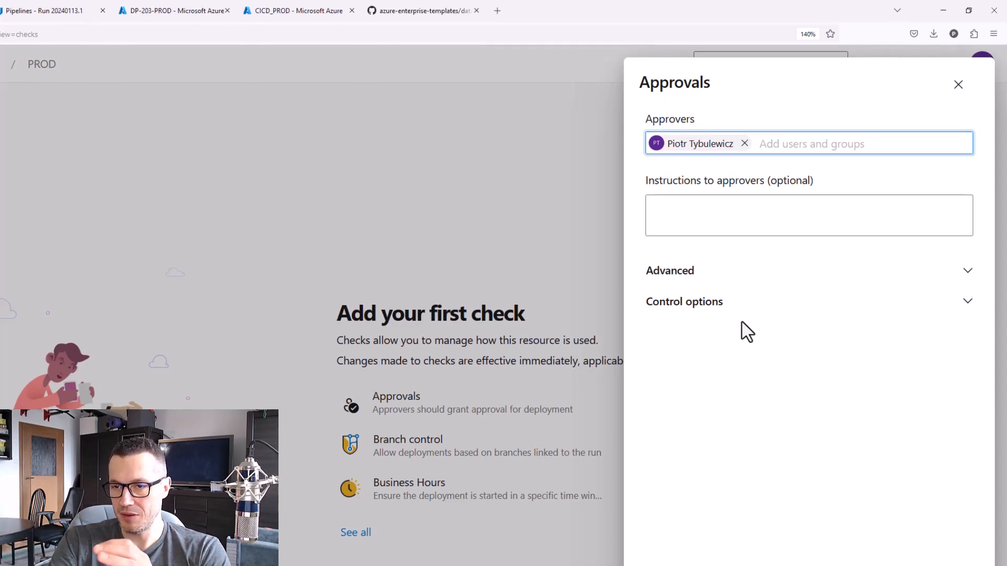
click(967, 528)
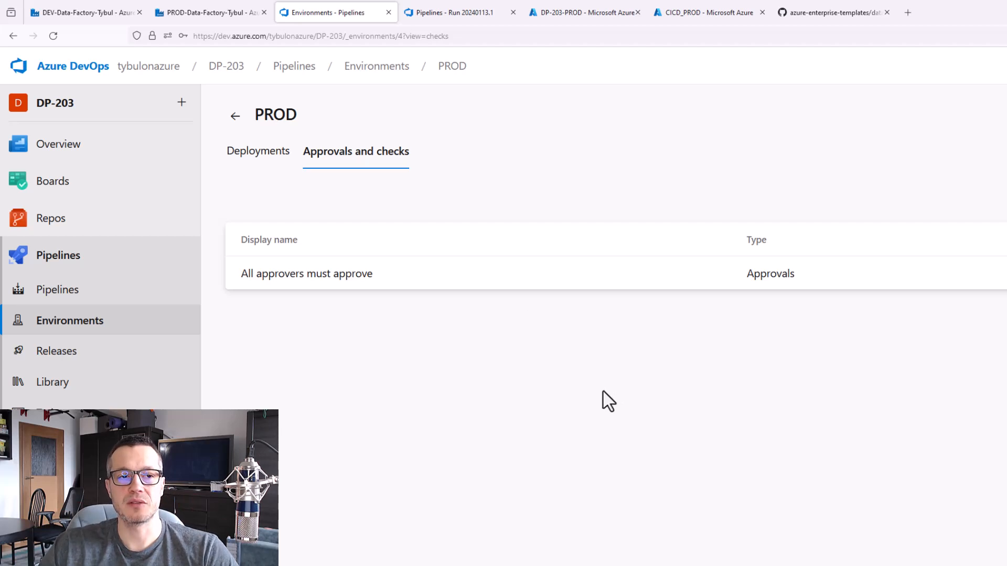
click(236, 116)
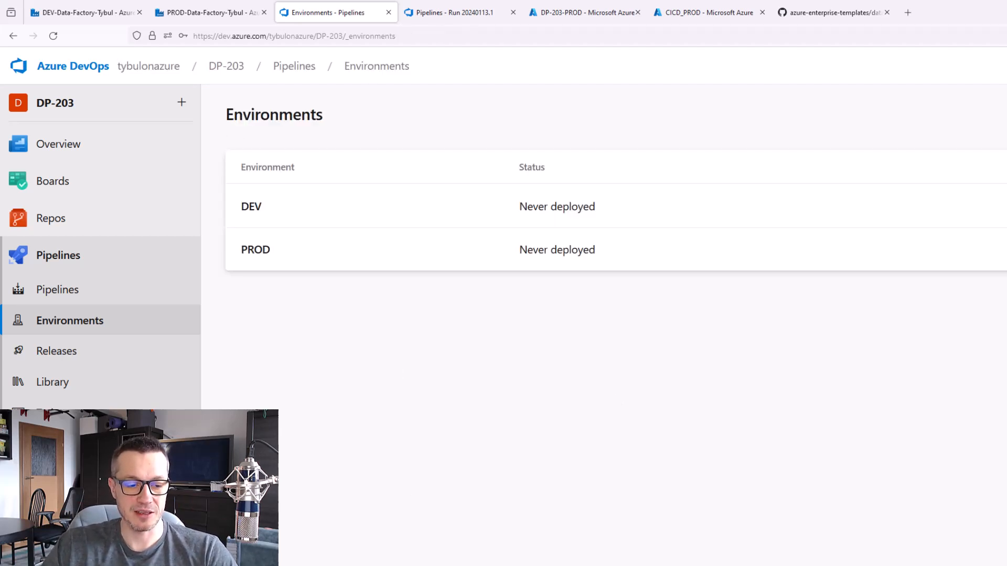
Review the Create Variable Group instruction and its note on overridden ADF template variables in the GitHub readme
key(alt+Tab)
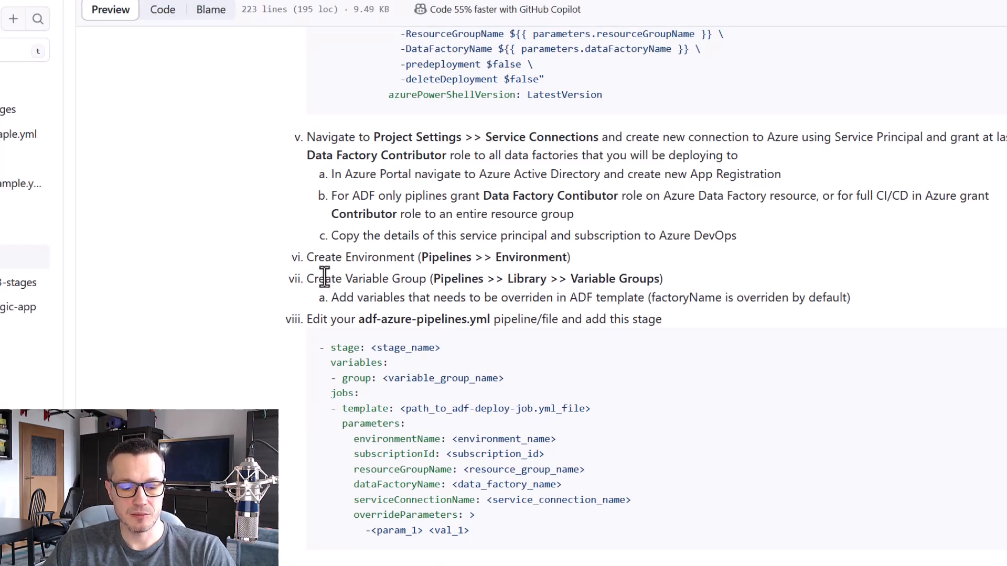
mouse_move(280, 266)
mouse_down()
mouse_move(811, 321)
mouse_move(884, 312)
mouse_up()
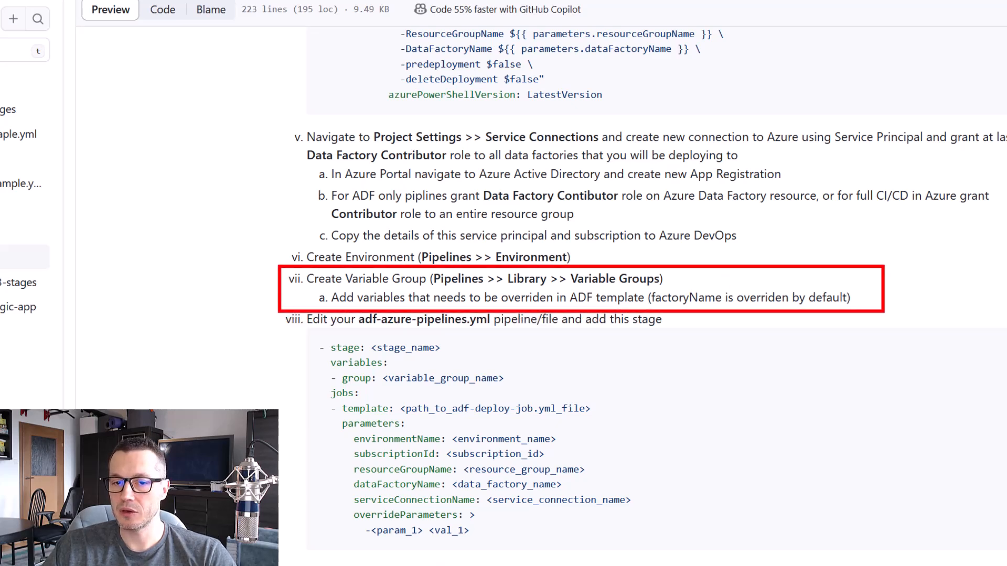
key(Escape)
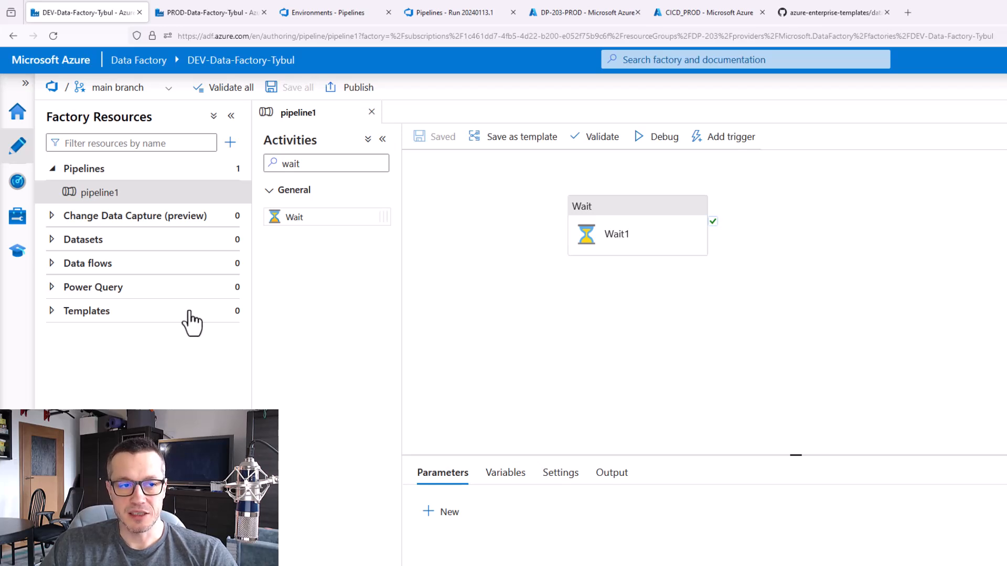
click(18, 226)
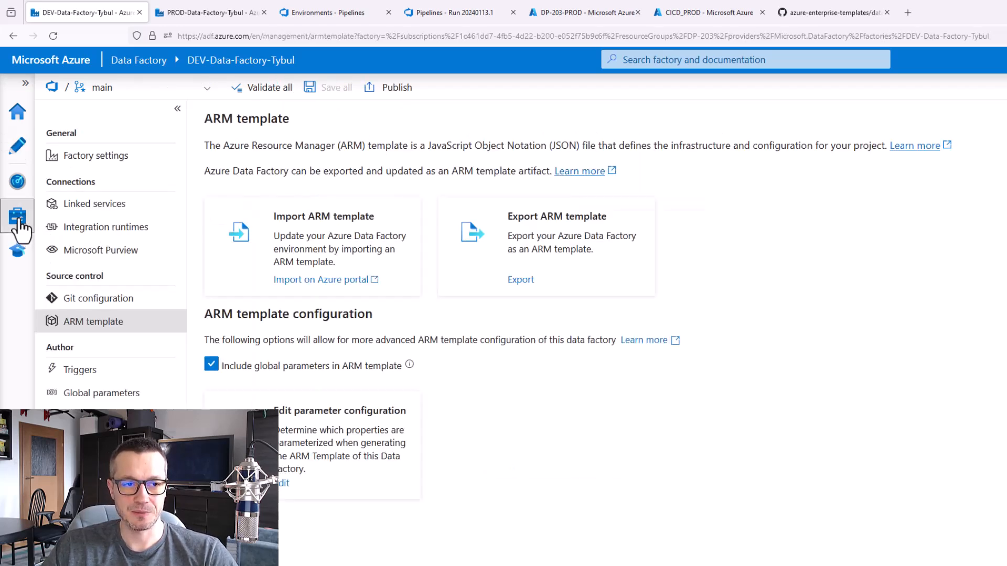
click(97, 208)
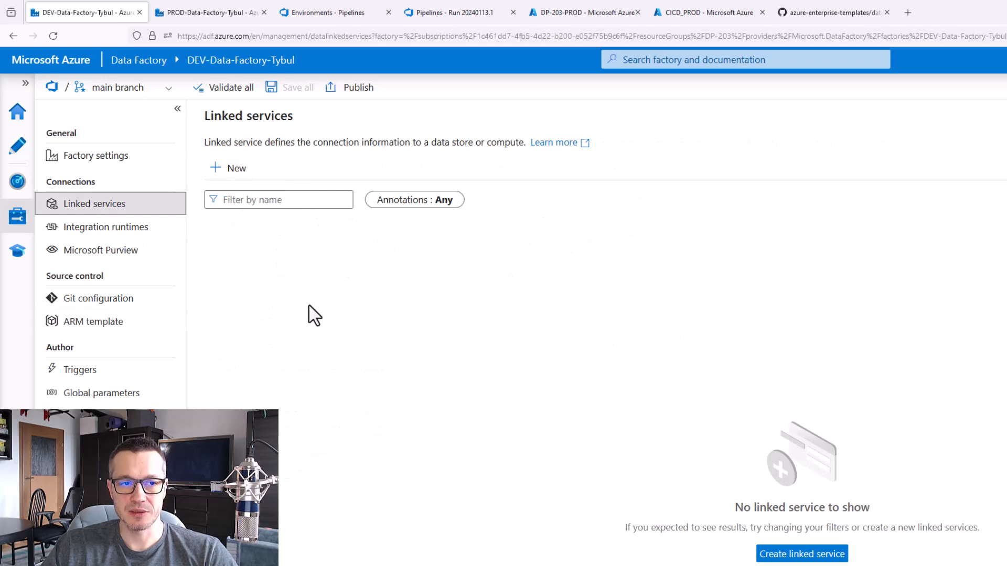
click(233, 168)
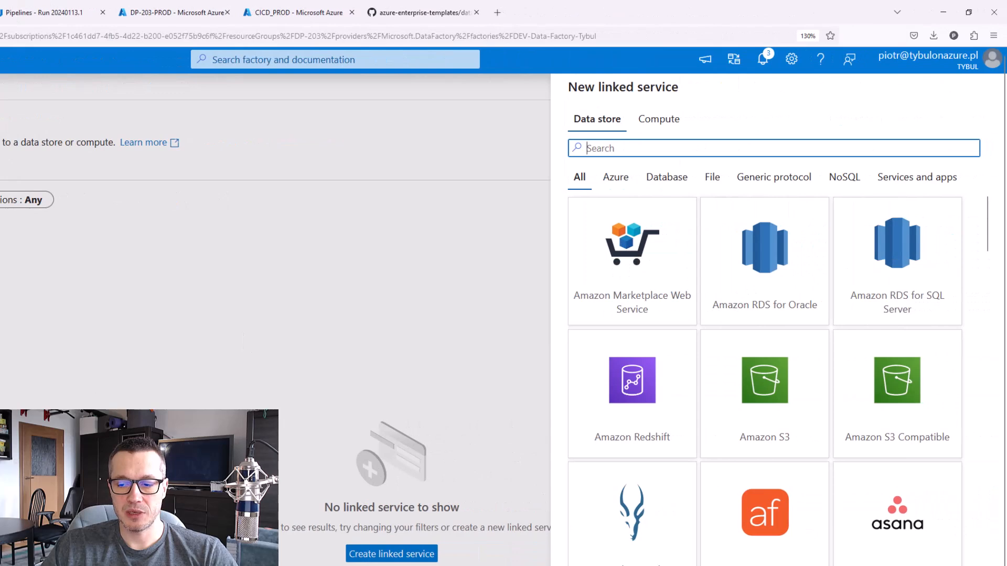
key(Escape)
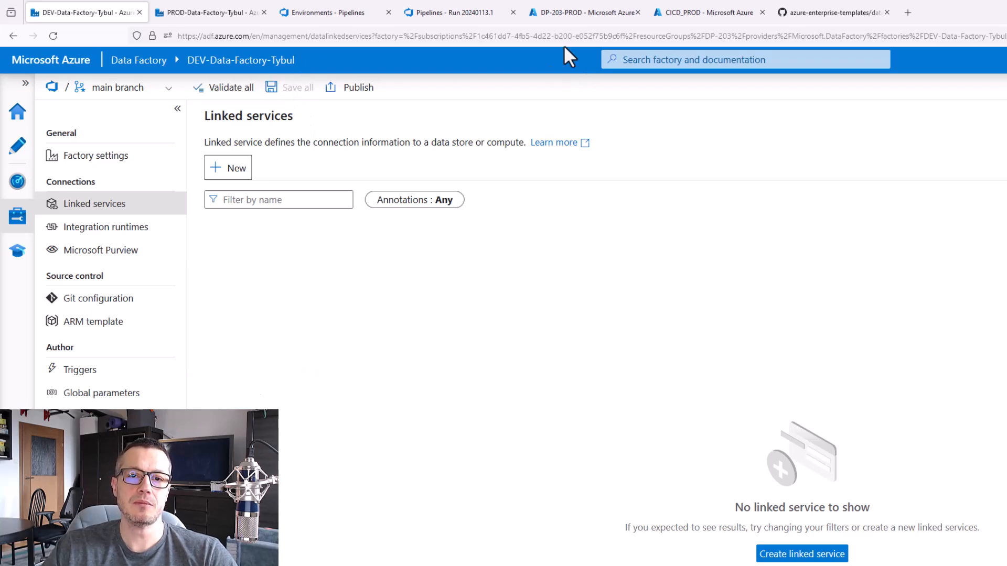
Switch to the Azure portal, group the DP-203 resource group's resources by type and open the tybuldatalakedemo storage account
click(578, 17)
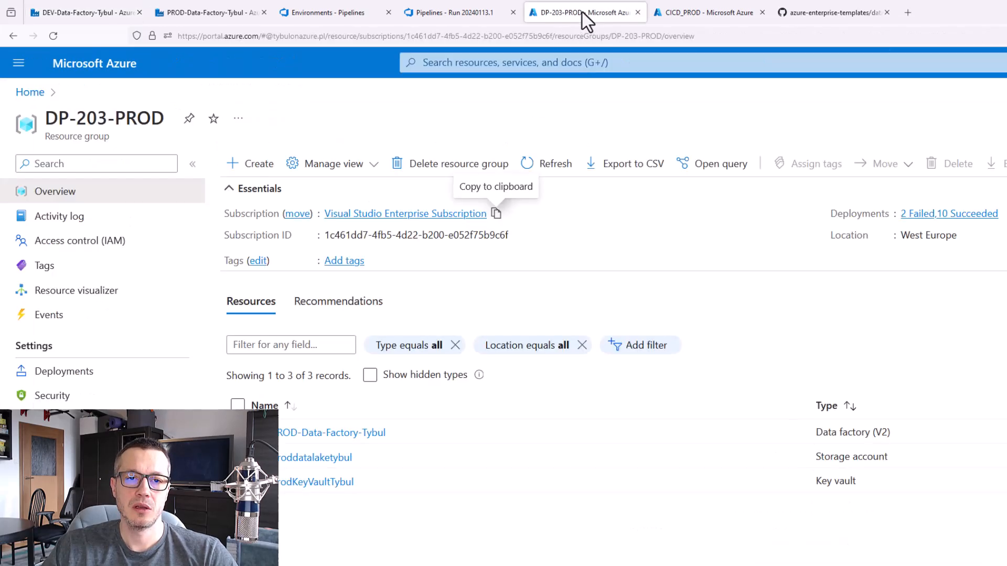
click(27, 91)
click(341, 362)
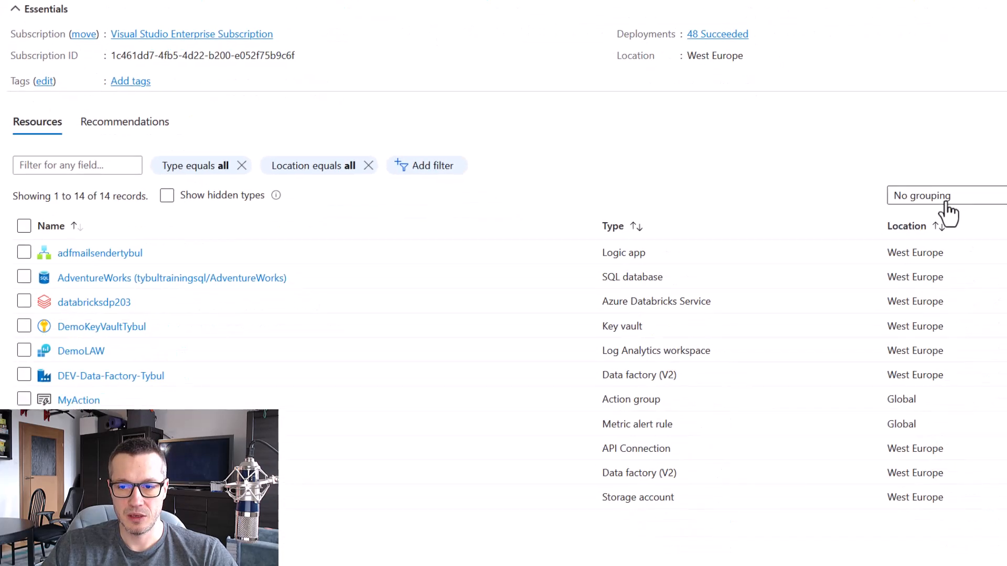
click(951, 205)
click(926, 227)
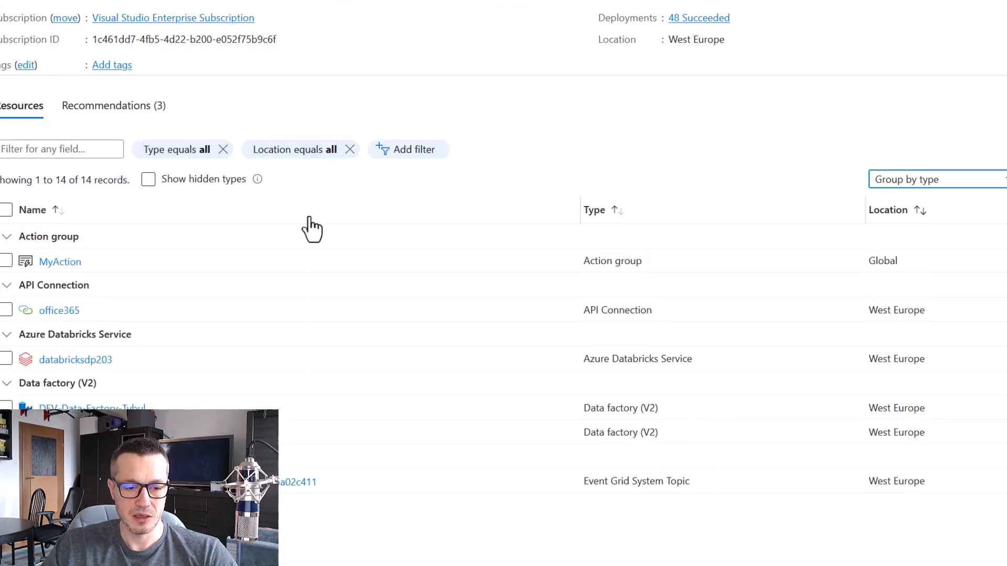
scroll(206, 339, down, 7)
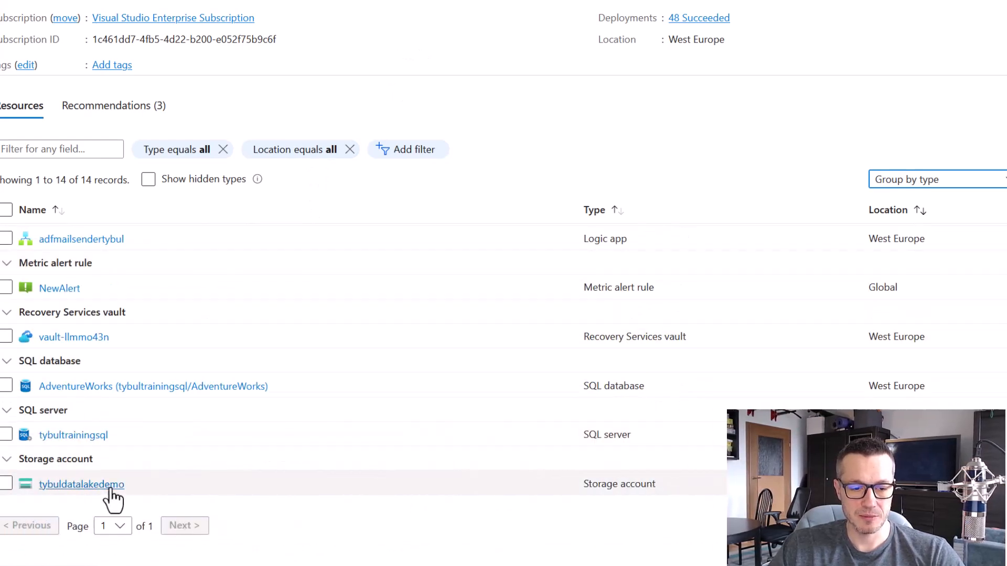
click(84, 486)
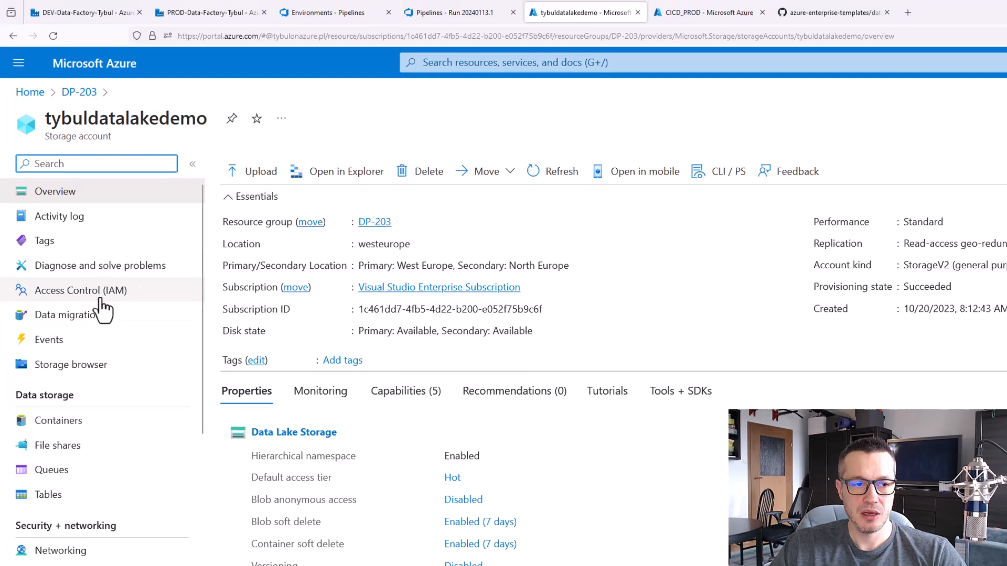
Start a role assignment on the tybuldatalakedemo storage account with the Storage Blob Data Contributor role and proceed to its members
click(100, 298)
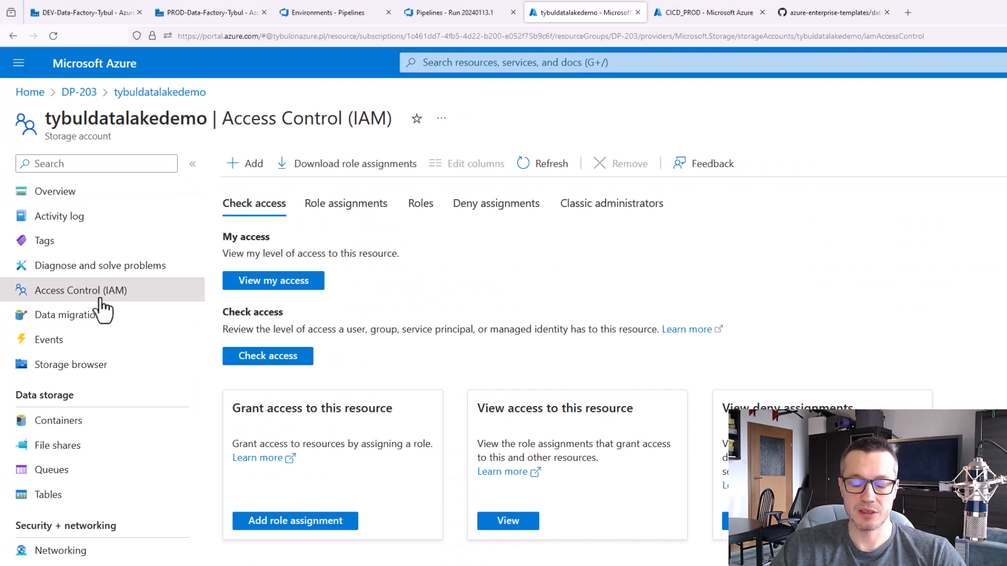
click(252, 165)
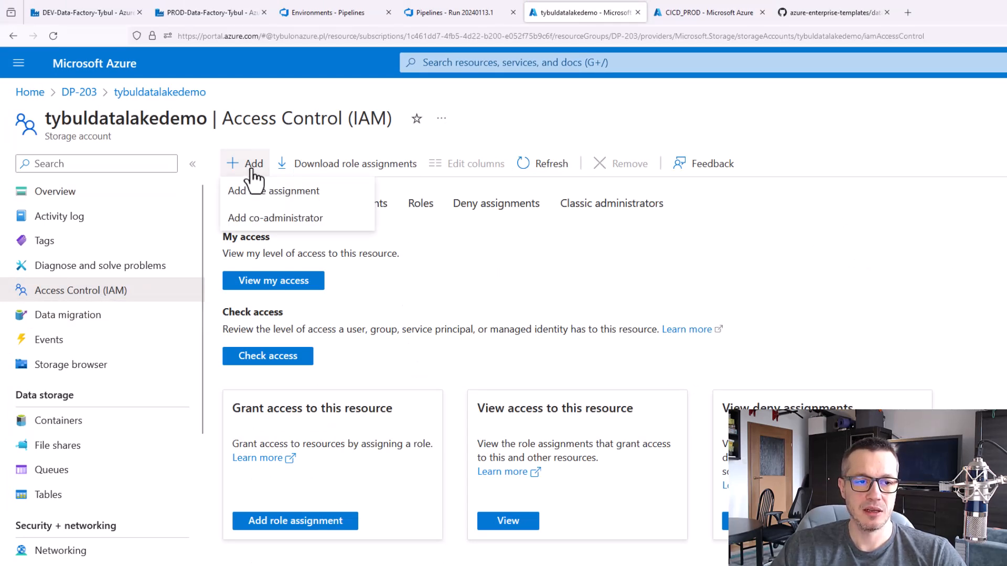
click(264, 193)
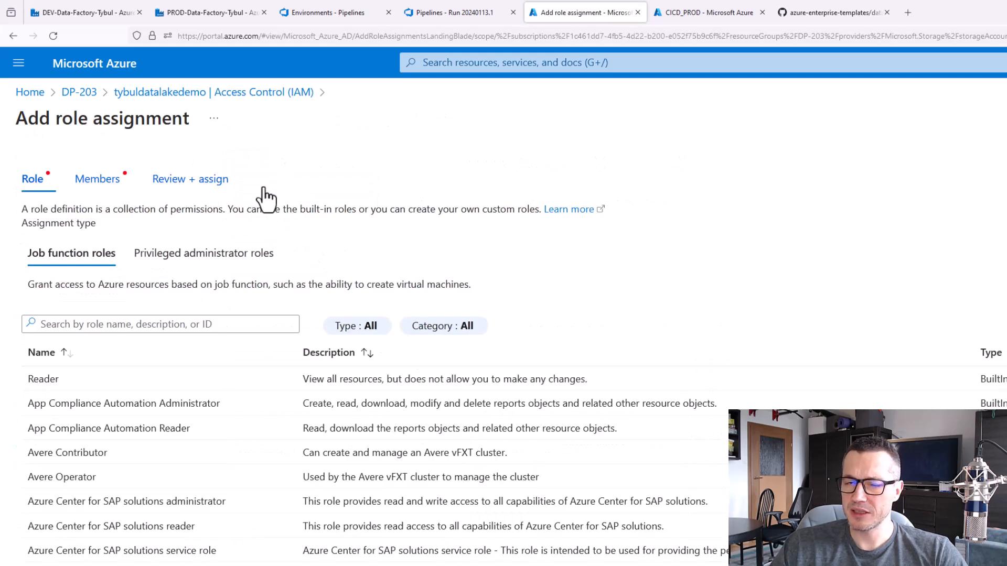
click(239, 324)
text(storage blob)
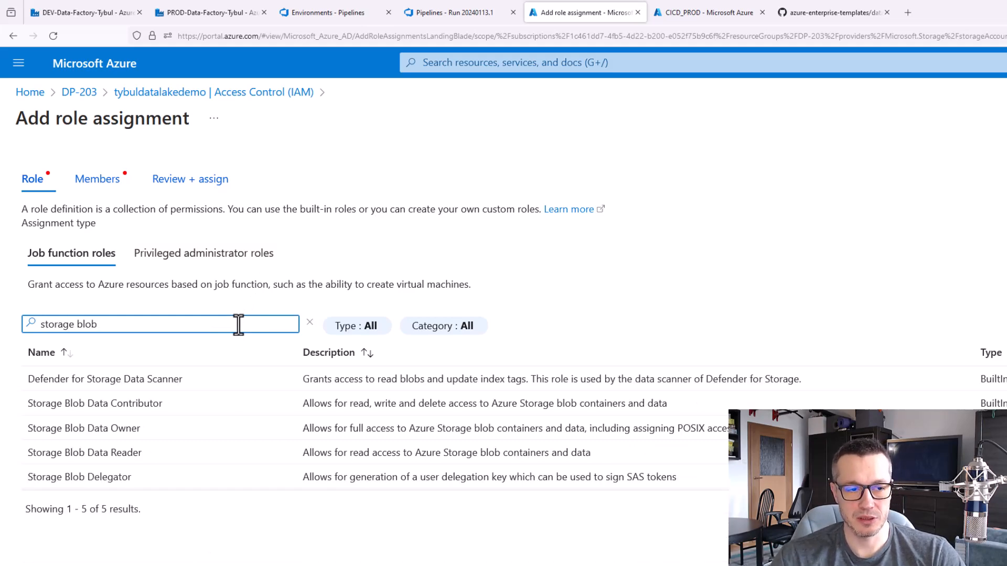
click(153, 406)
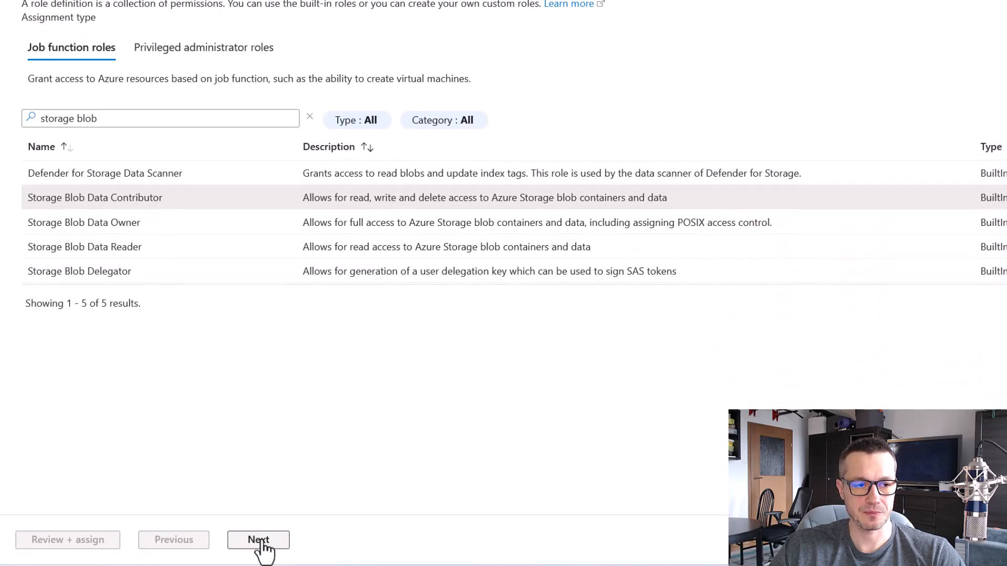
click(260, 542)
Assign the role to the managed identity of the data factory DEV-Data-Factory-Tybul and complete the assignment
click(171, 72)
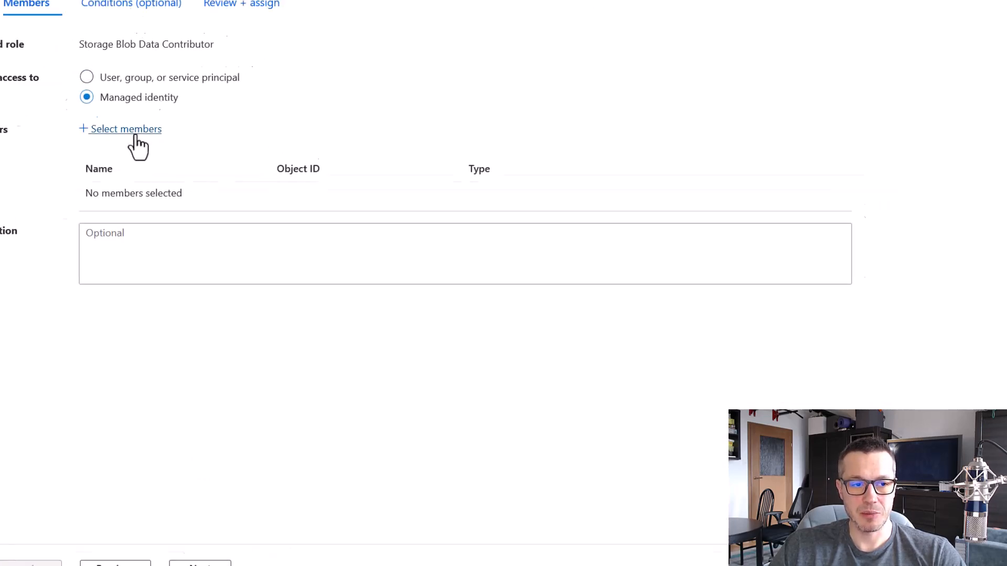
click(135, 135)
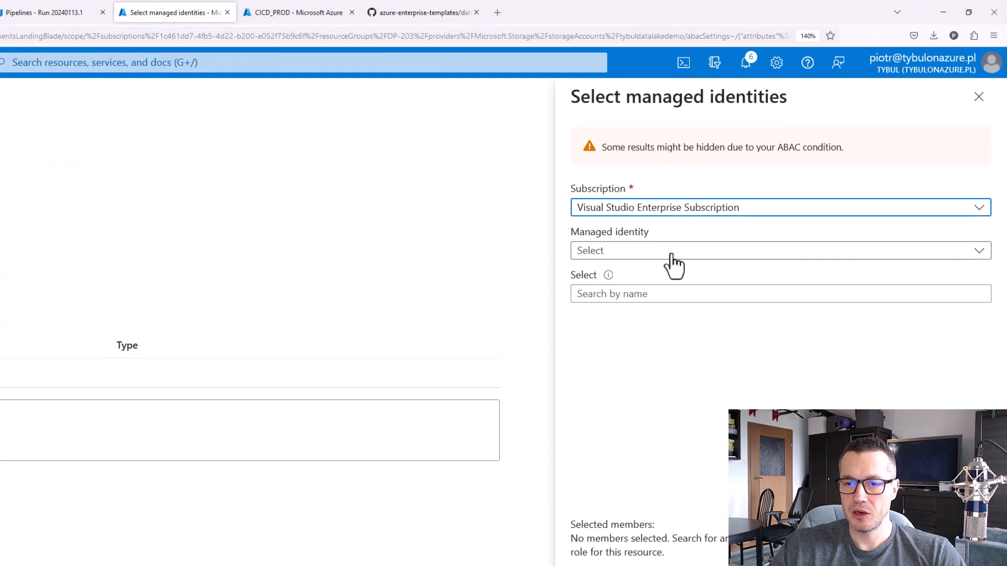
click(671, 256)
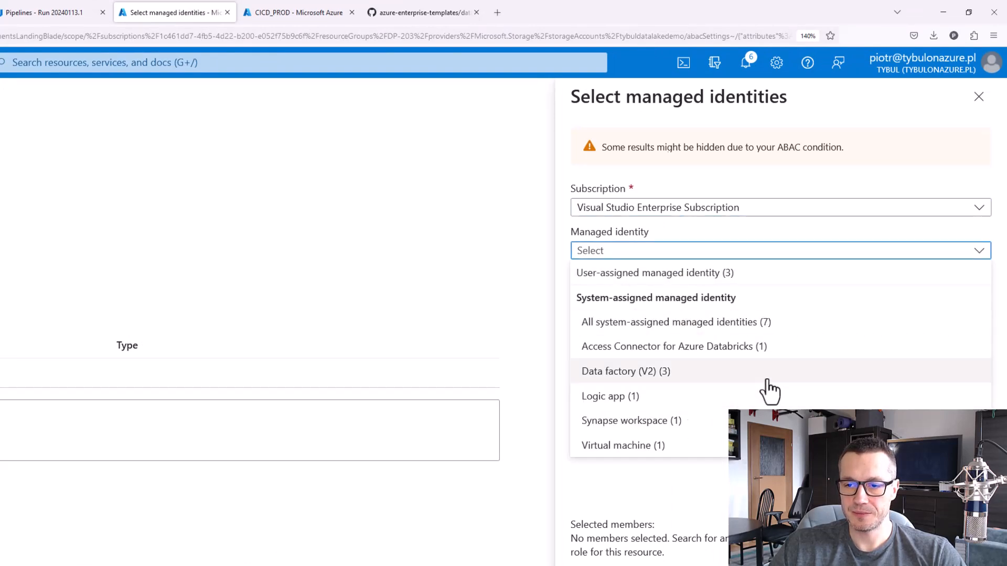
click(703, 376)
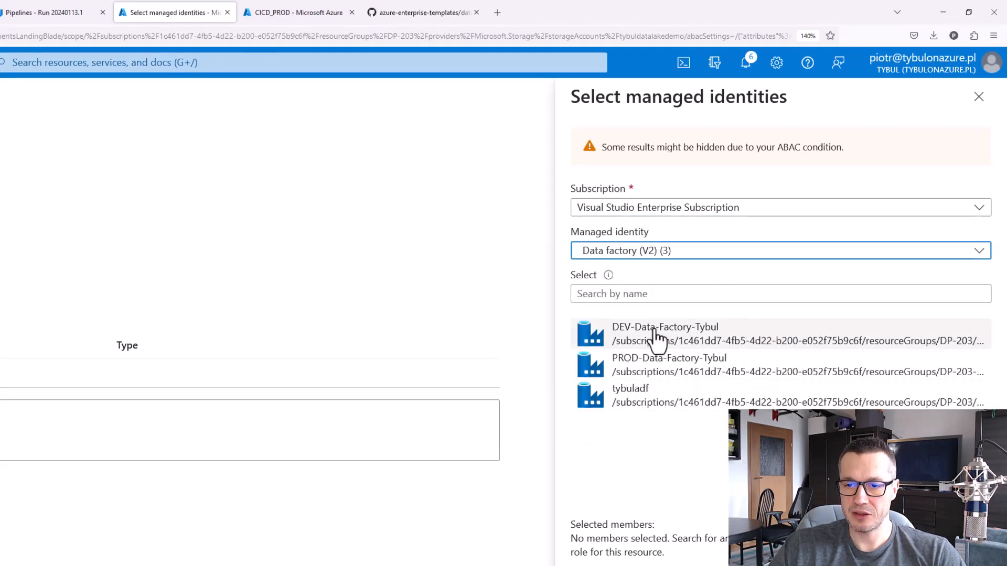
click(681, 337)
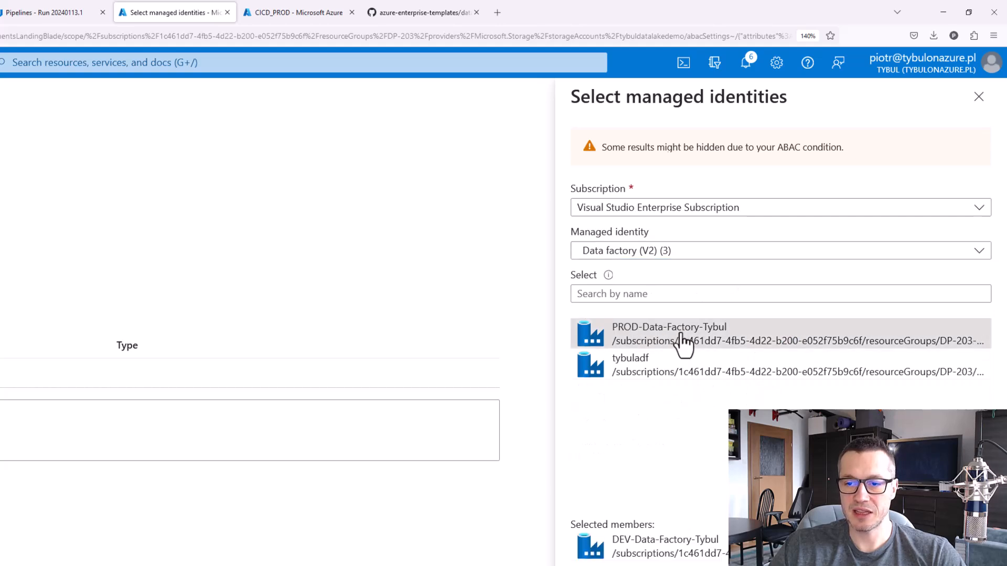
click(595, 564)
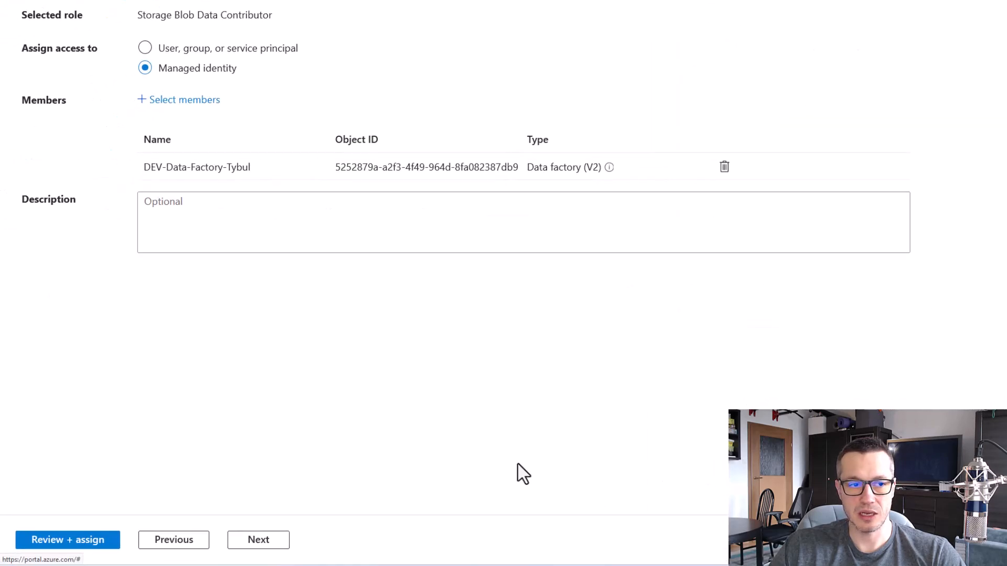
click(87, 540)
click(86, 540)
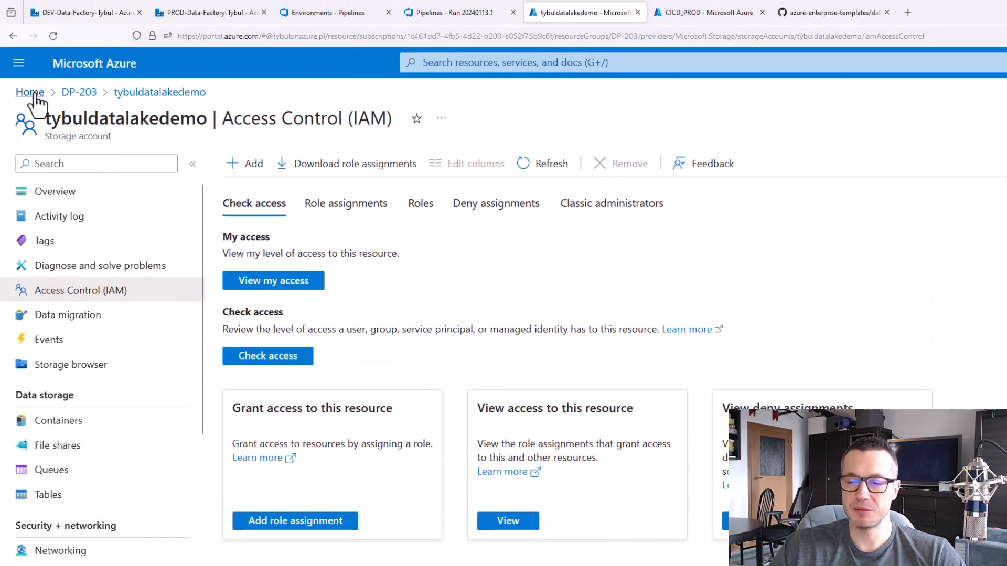
Open the proddatalaketybul storage account in the DP-203-PROD resource group and start adding a role assignment to it
click(34, 95)
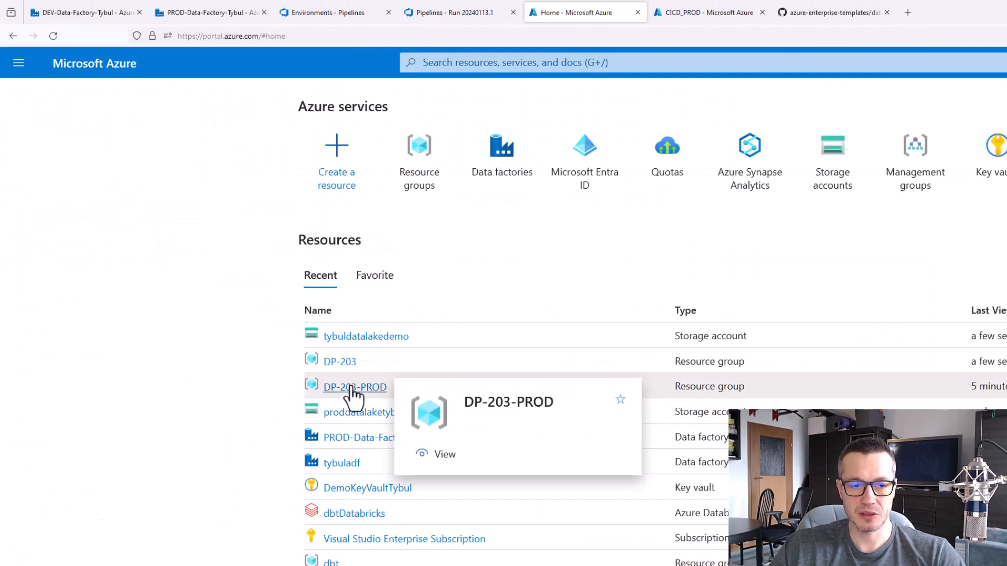
click(350, 387)
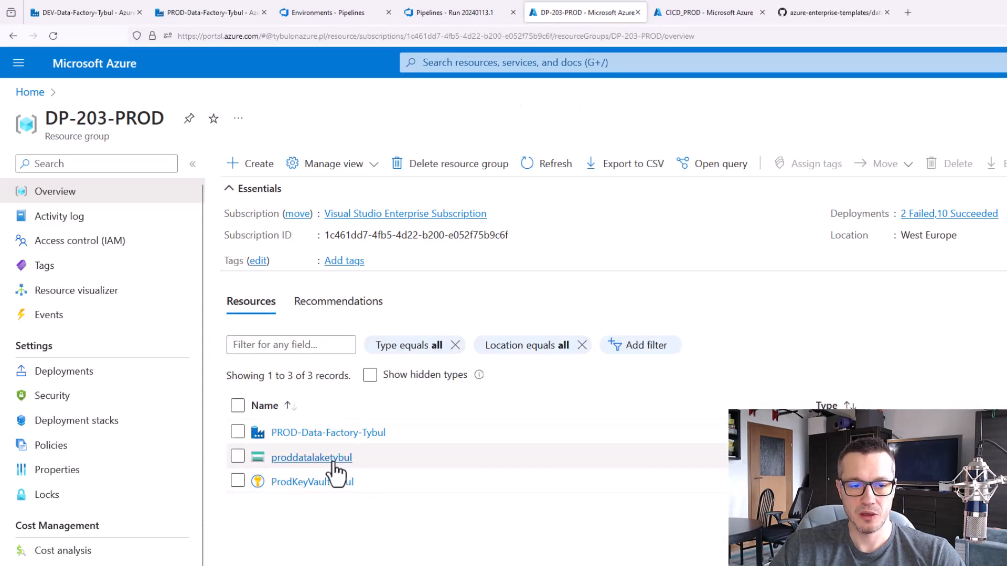
click(333, 458)
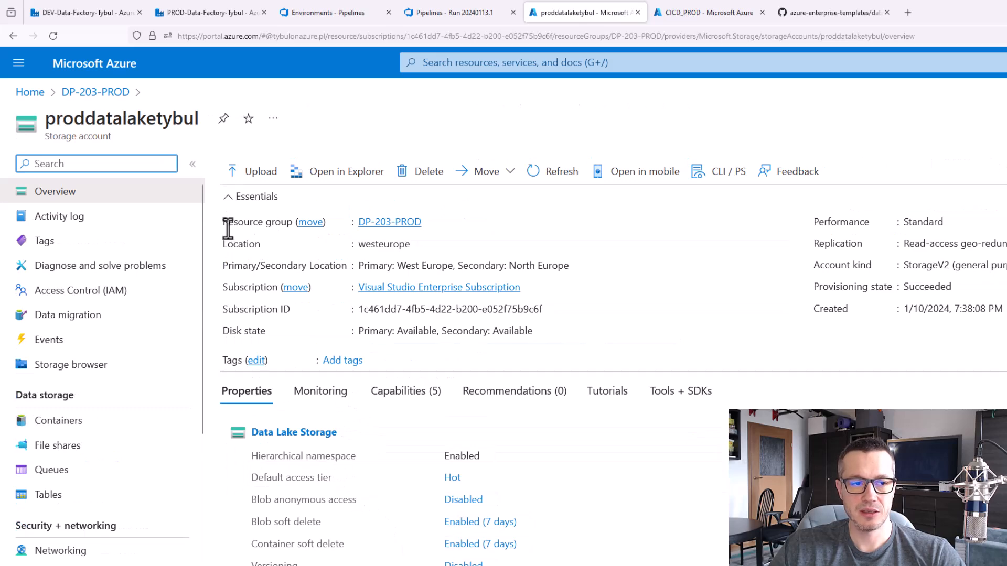
click(95, 292)
click(263, 165)
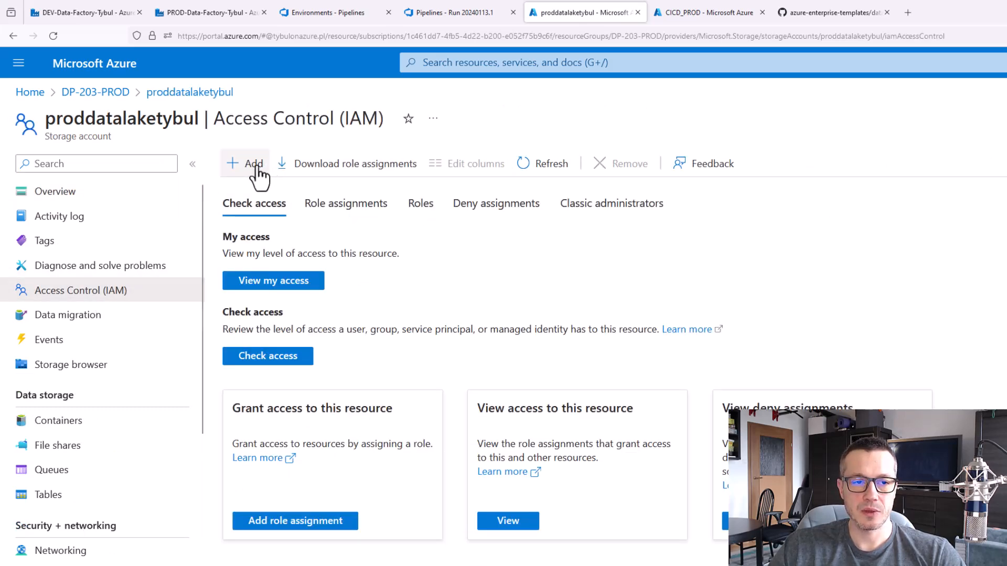
click(256, 191)
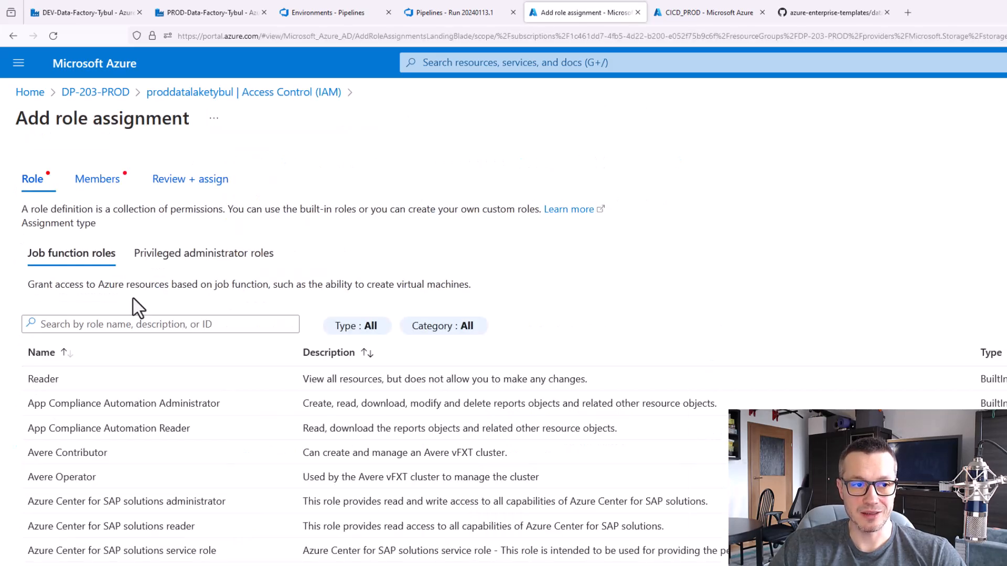
Search the roles for "storage blob dat", choose Storage Blob Data Contributor and proceed to the assignment's members
click(130, 329)
text(sto)
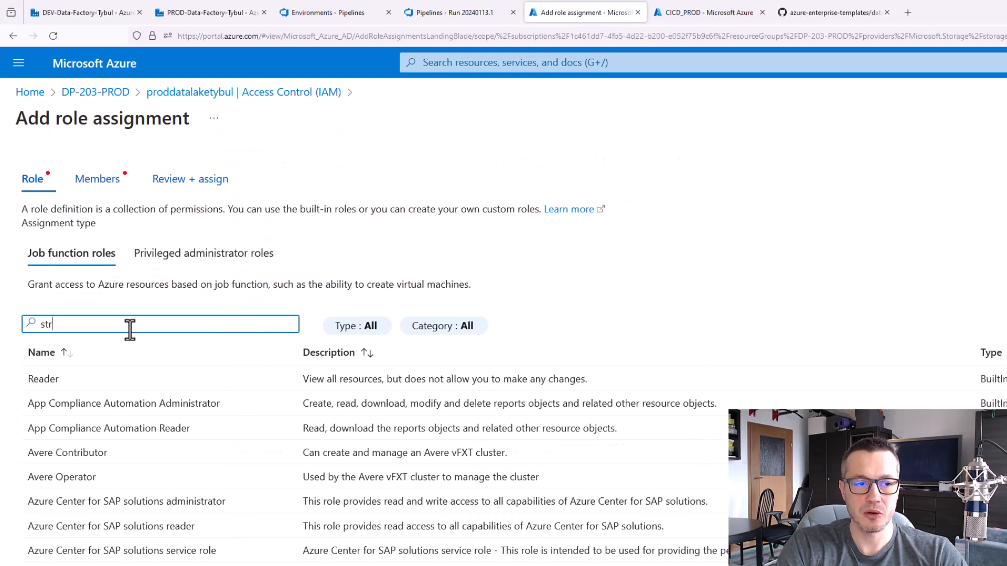
text(rage blob dat)
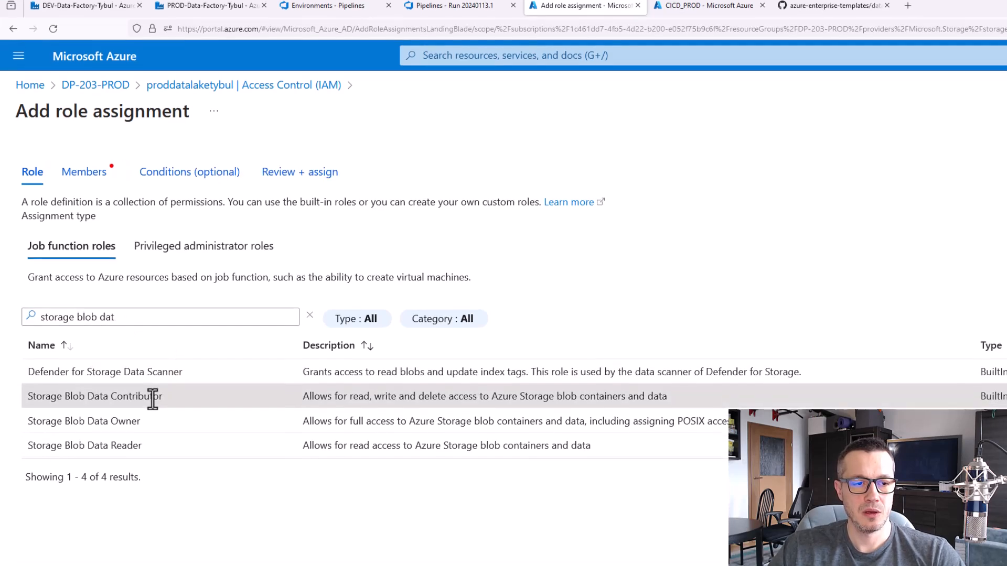
click(153, 401)
click(258, 544)
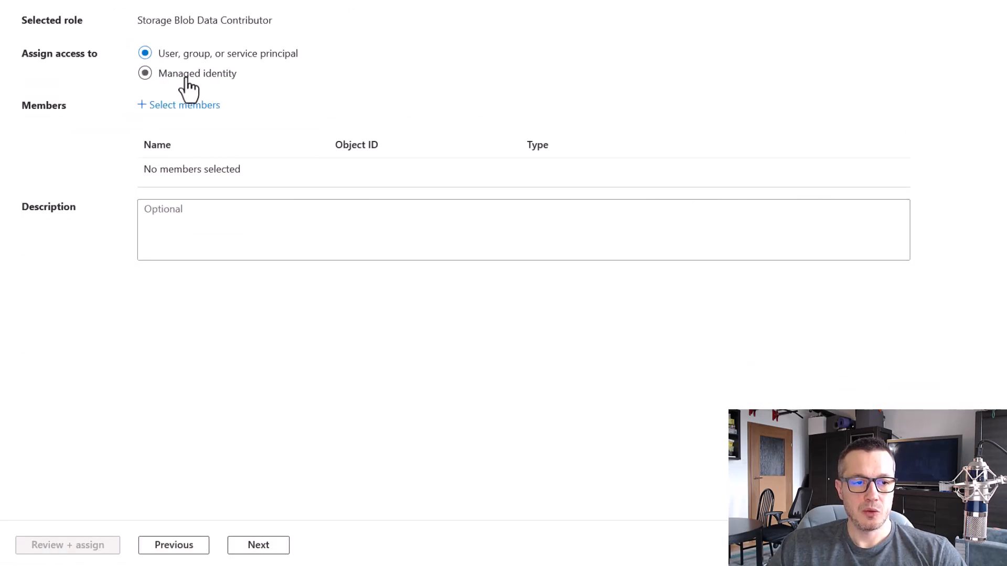
Assign the role to the managed identity of the data factory PROD-Data-Factory-Tybul and complete the assignment
click(186, 78)
click(183, 105)
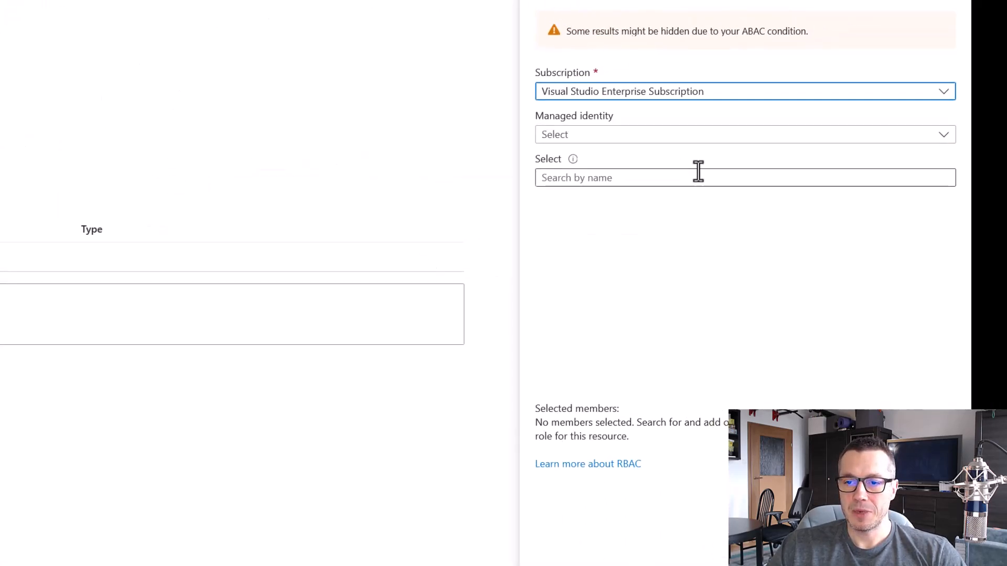
click(679, 138)
click(682, 257)
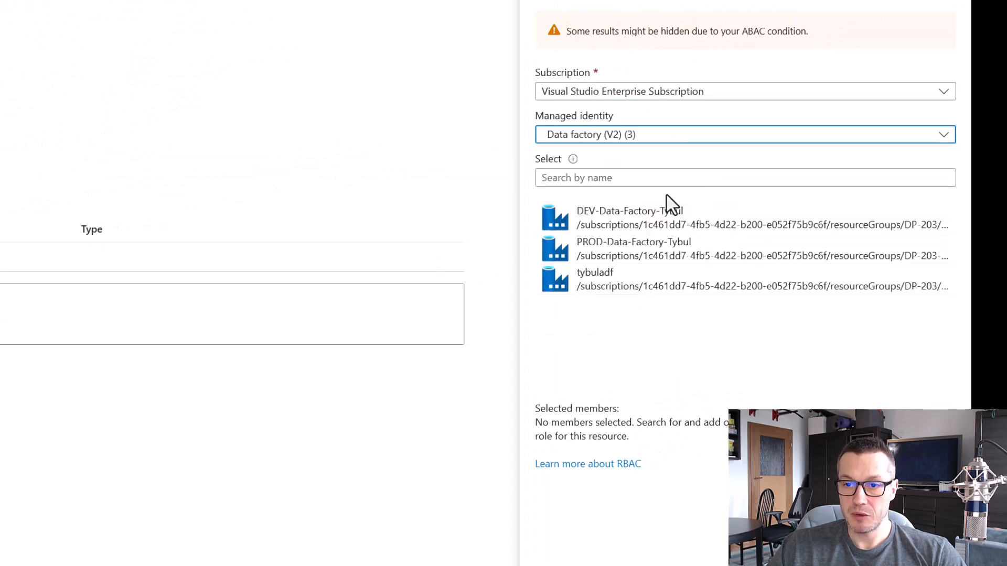
click(698, 252)
click(562, 565)
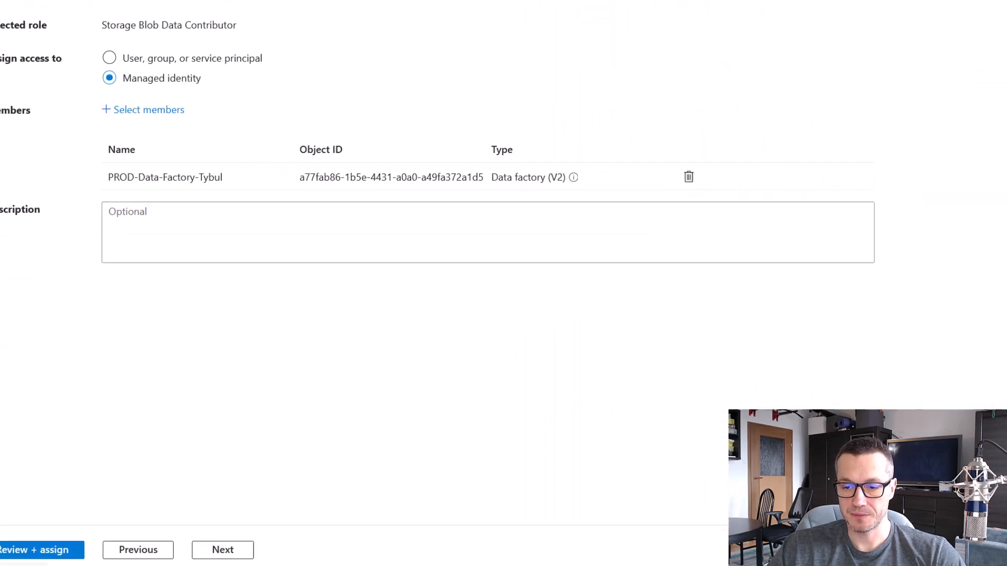
click(112, 542)
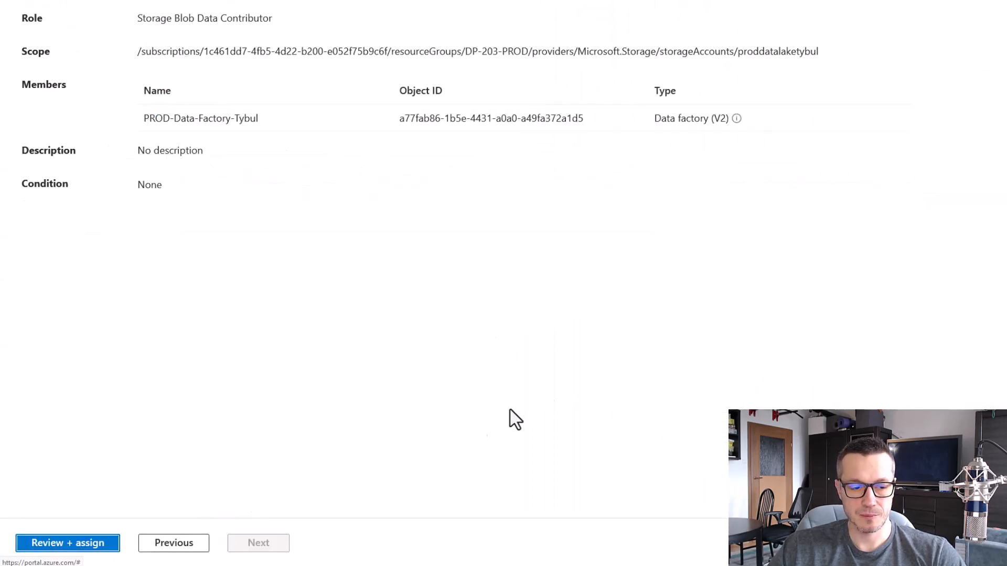
click(95, 542)
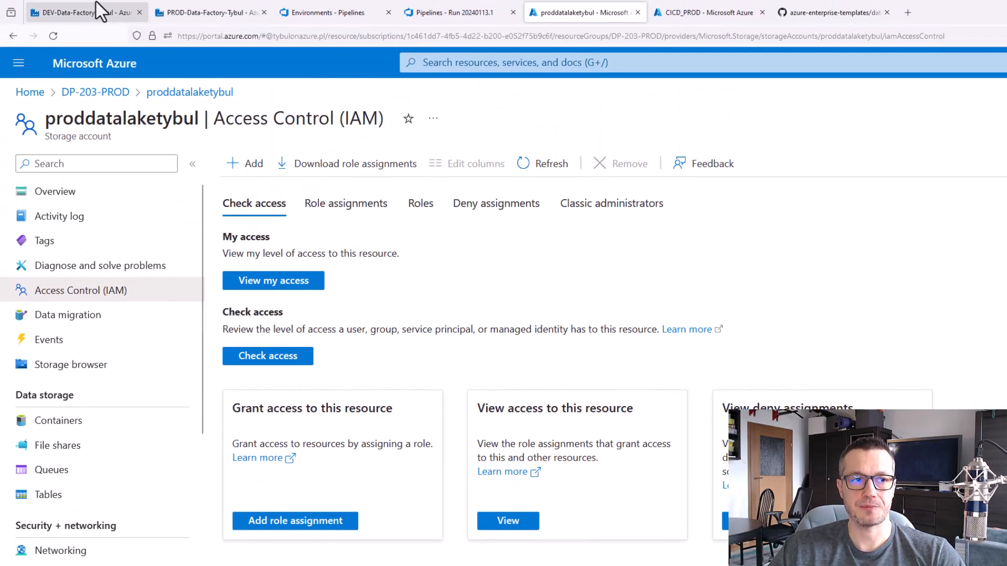
Switch to the DEV-Data-Factory-Tybul data factory and start a new linked service of type Azure Data Lake Storage Gen2
click(86, 2)
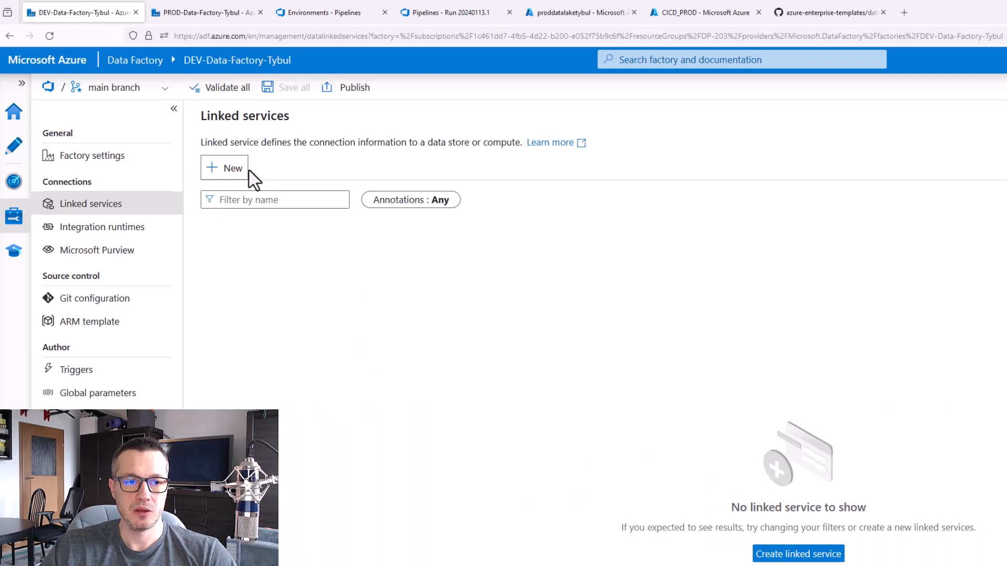
click(229, 168)
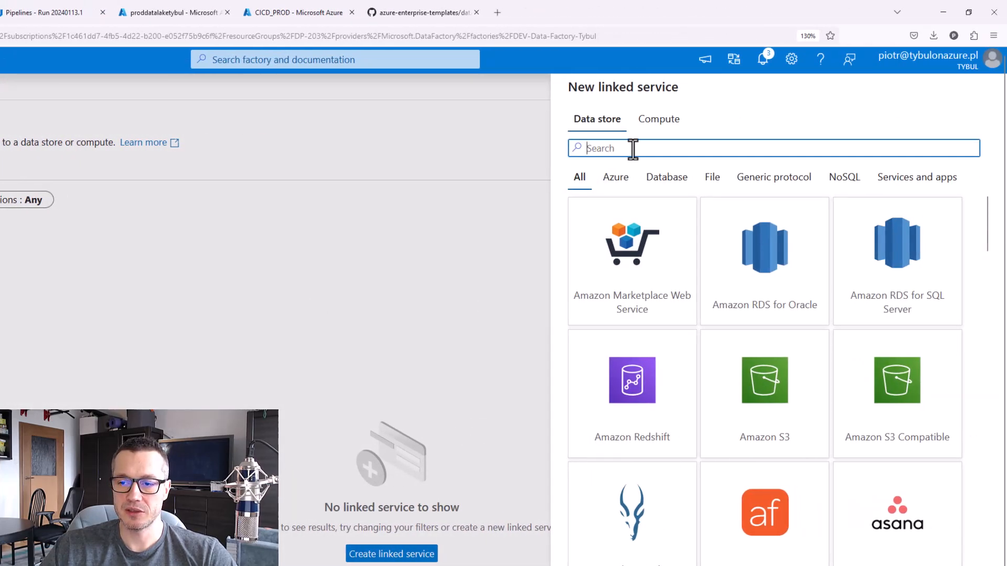
text(data)
click(915, 193)
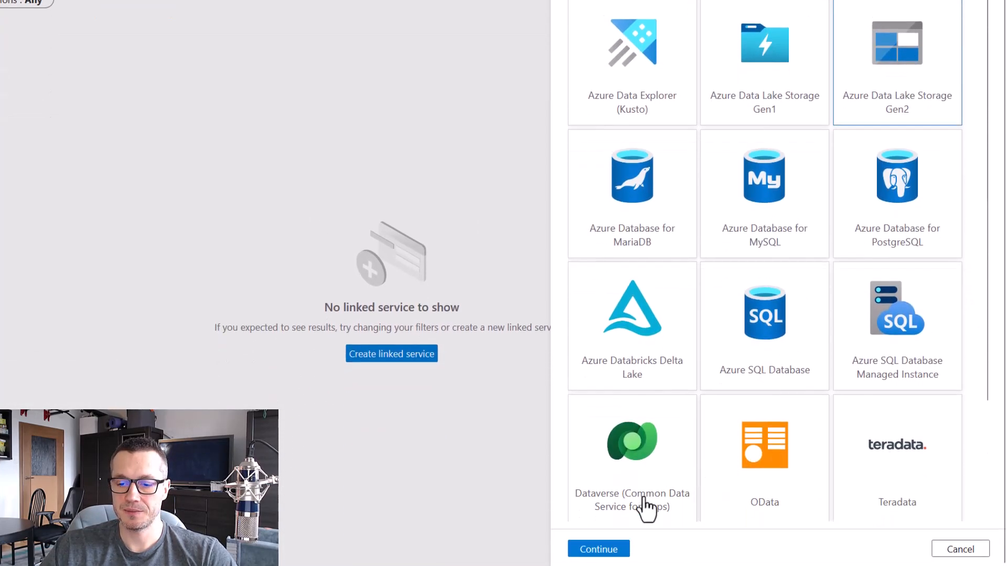
click(593, 547)
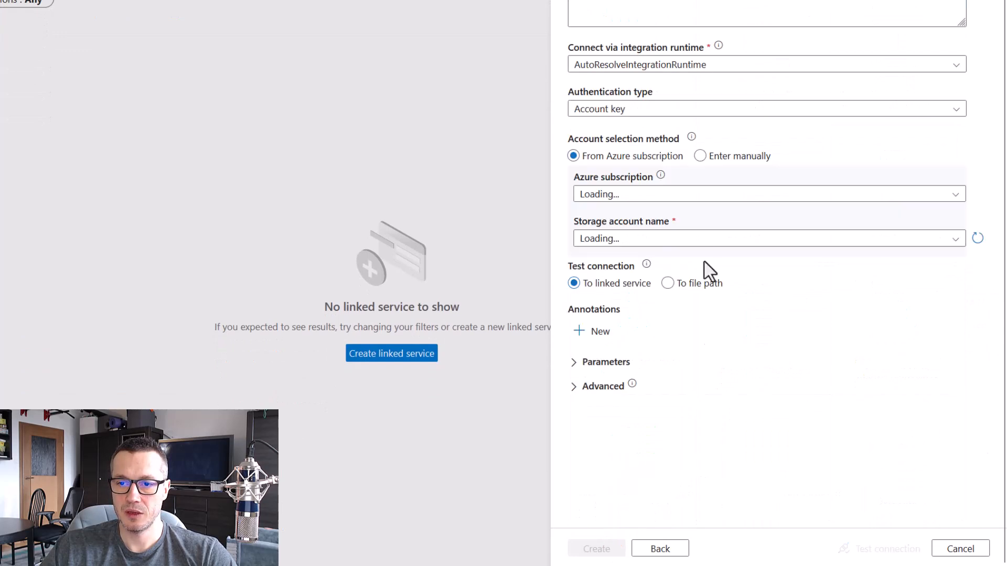
Create the linked service with System Assigned Managed Identity, Visual Studio Enterprise Subscription and the tybuldatalakedemo account, testing its connection first
click(702, 110)
click(704, 225)
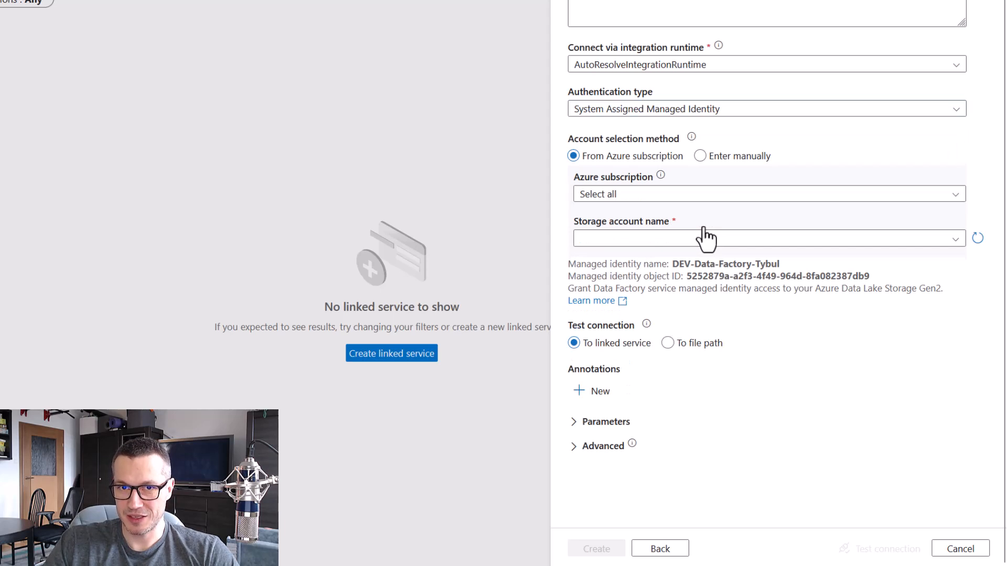
click(691, 198)
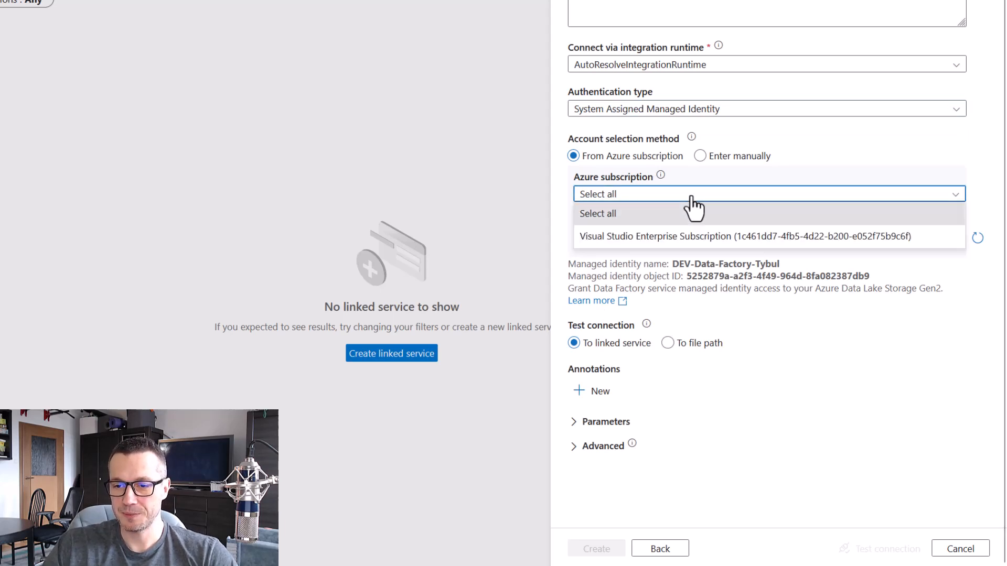
click(703, 236)
click(769, 240)
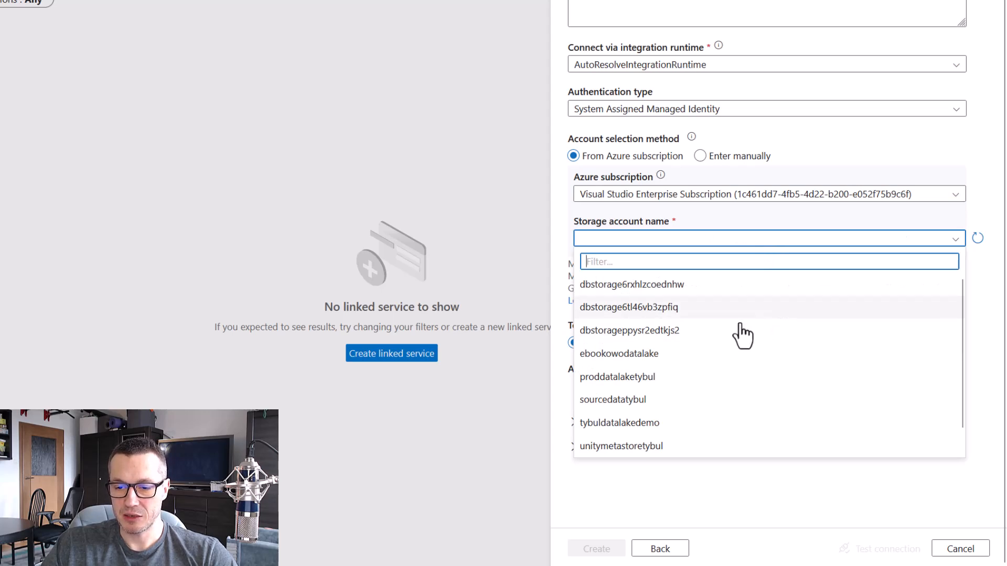
click(646, 424)
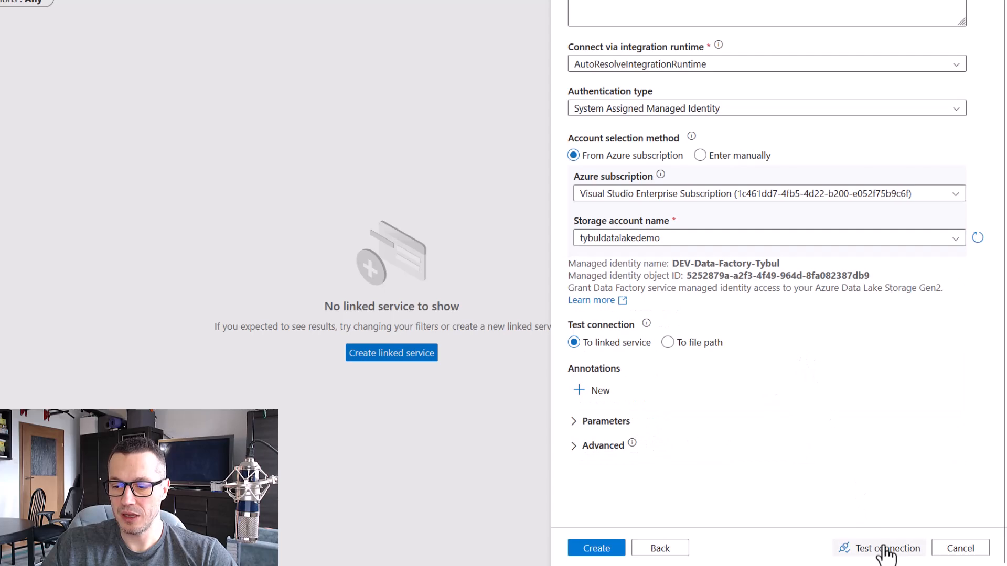
click(885, 549)
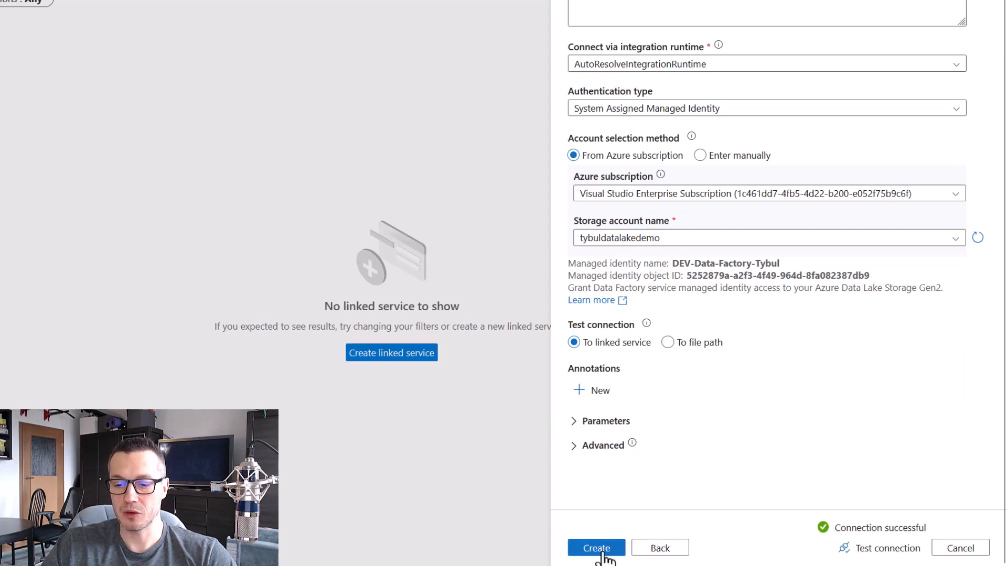
click(597, 549)
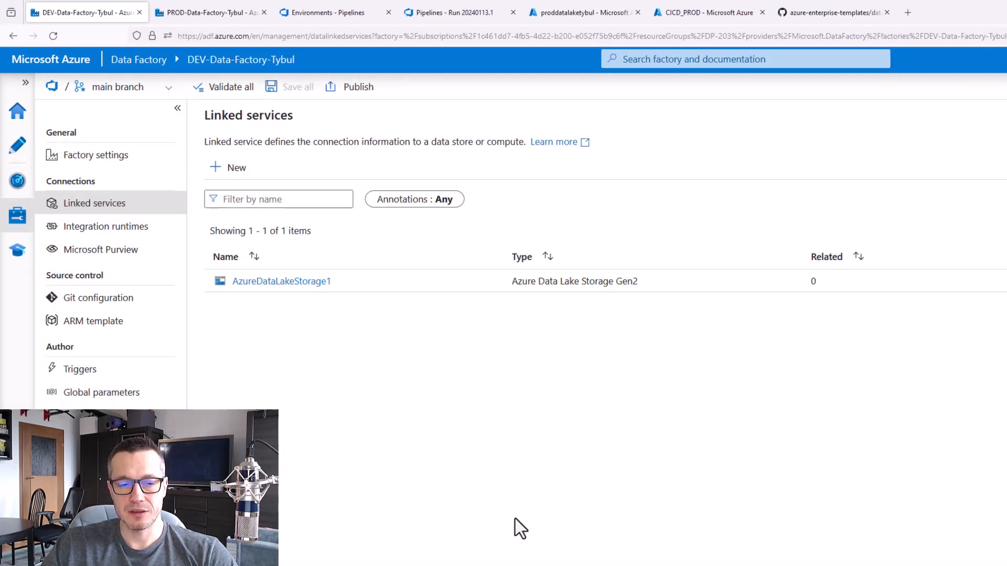
Open the AzureDataLakeStorage1 linked service, close it without changes and delete it from the factory
mouse_move(461, 283)
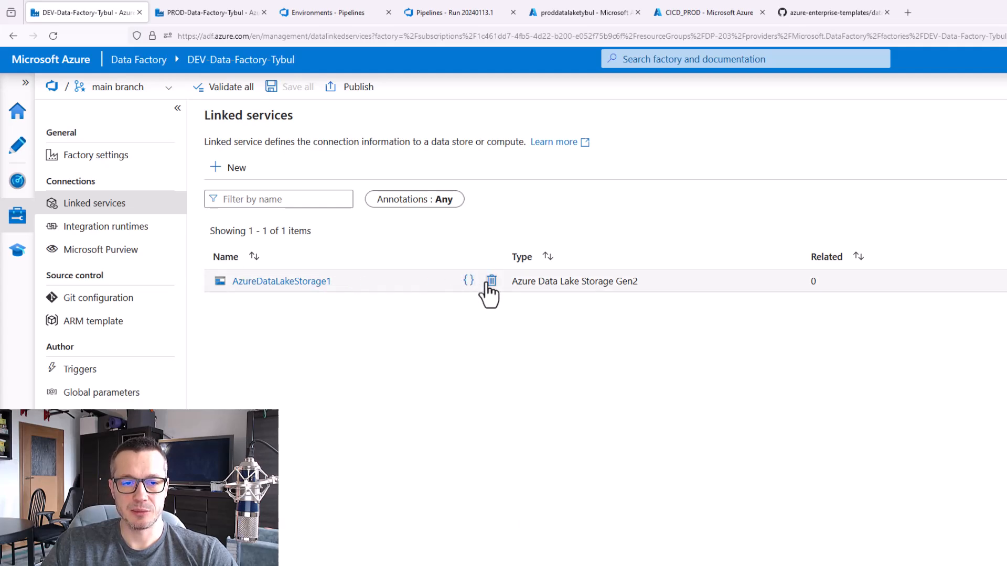
click(297, 283)
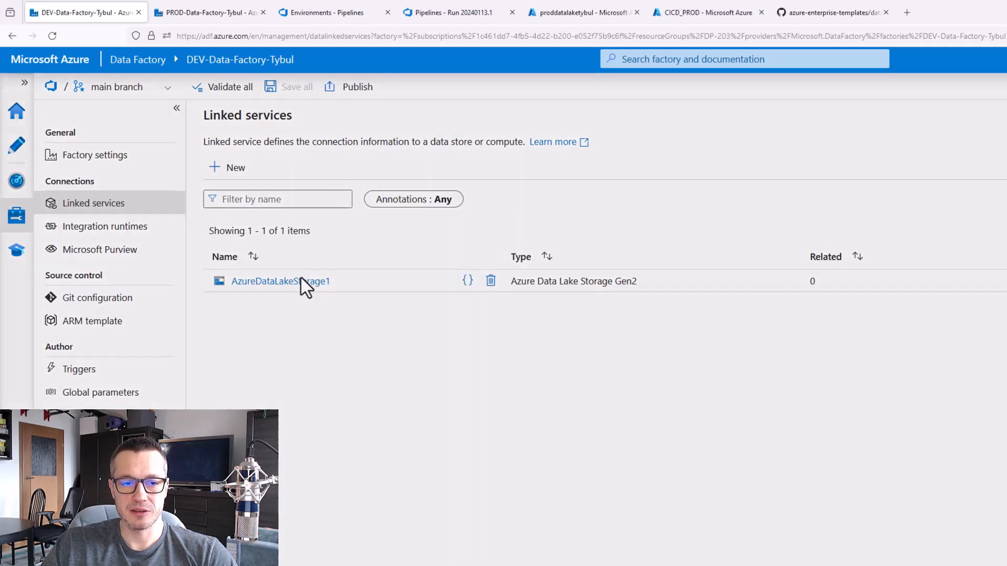
click(776, 563)
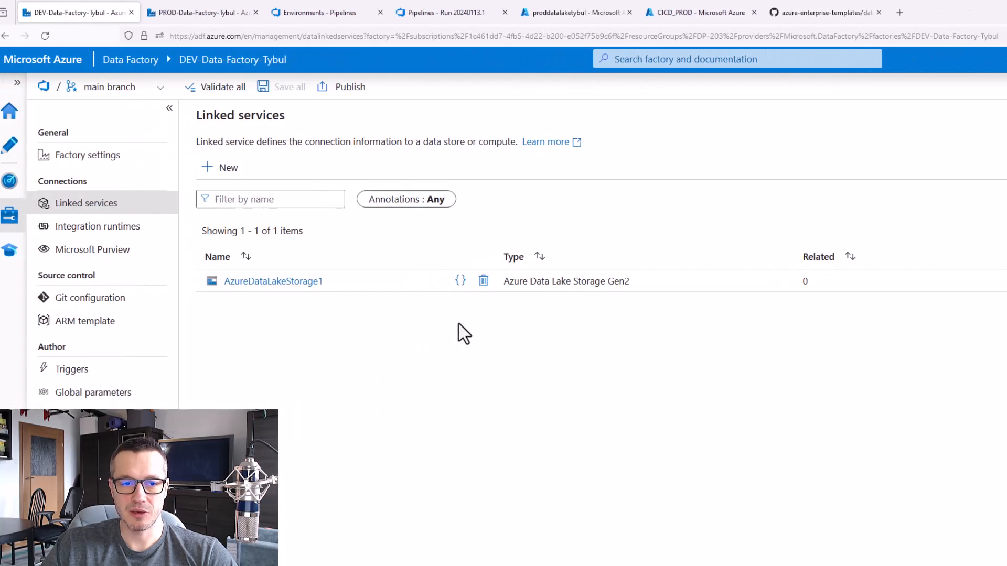
click(477, 282)
click(609, 471)
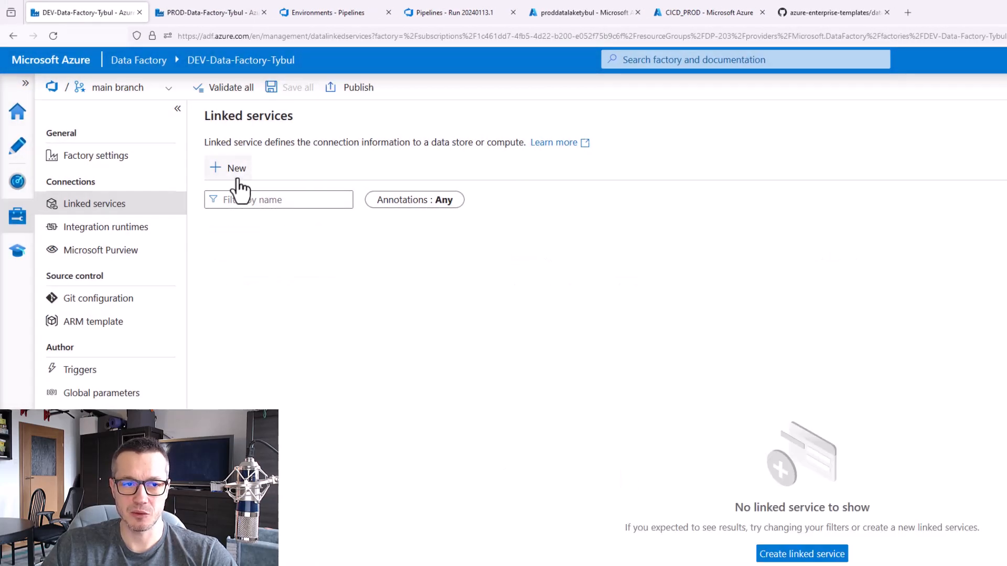
Start a new Azure Data Lake Storage Gen2 linked service and name it ADLSg2_LS
click(237, 178)
text(data)
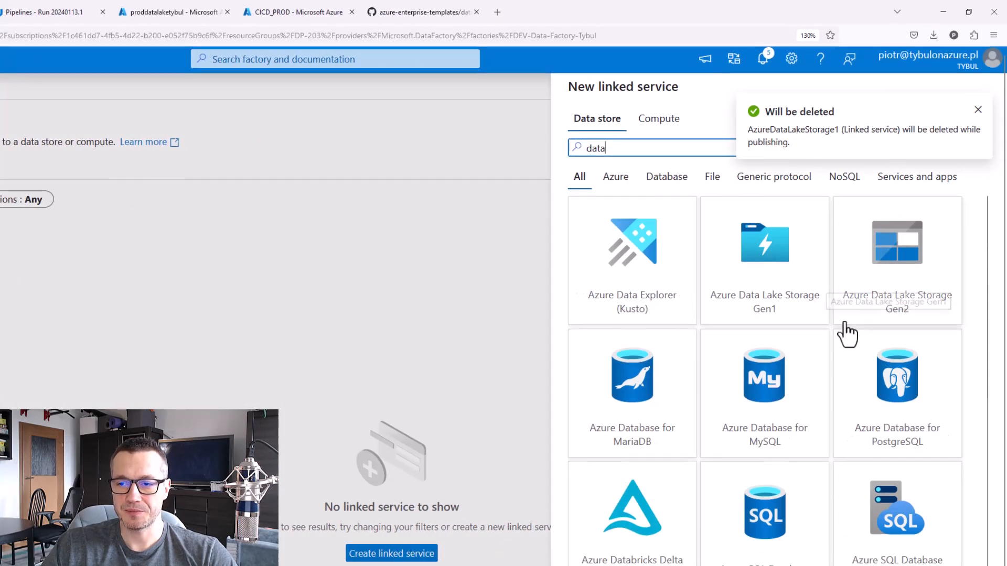
click(922, 268)
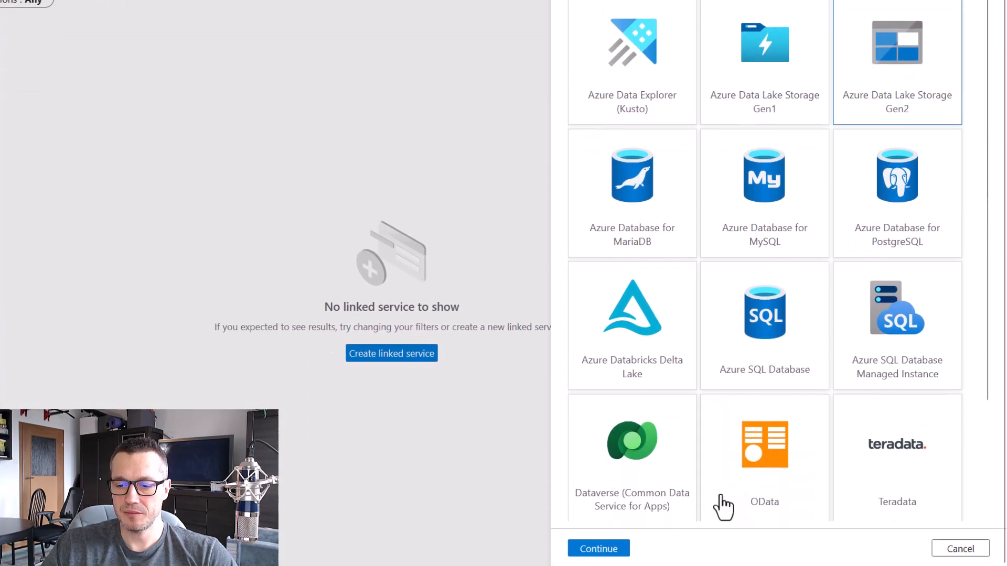
click(613, 547)
text(ADL)
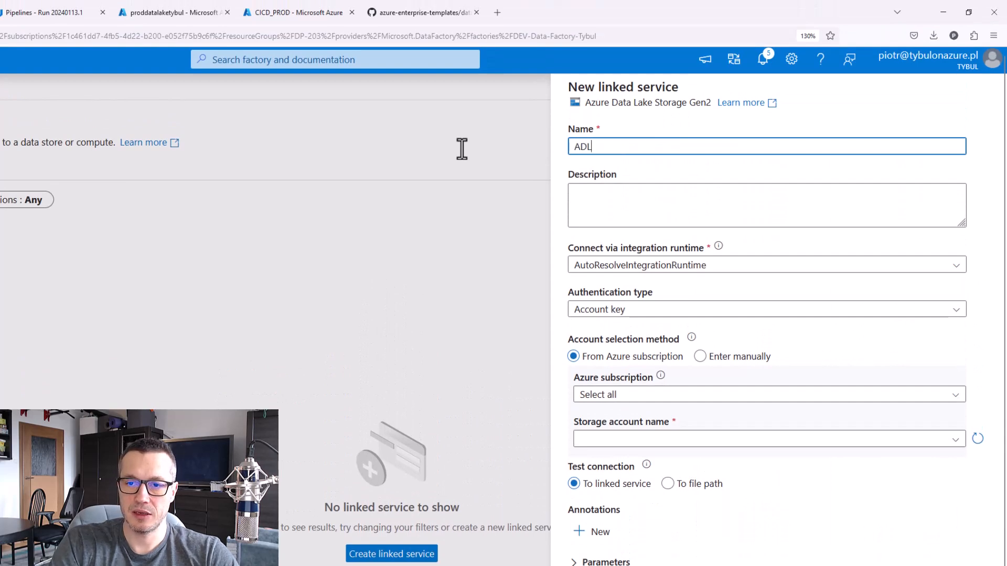
text(Sg2_LS)
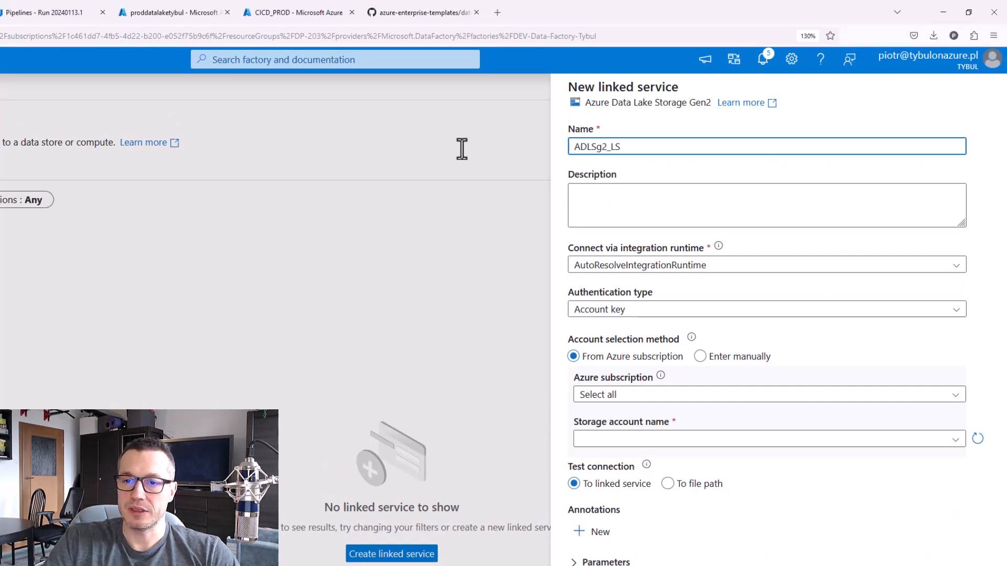
Create the linked service with System Assigned Managed Identity, Visual Studio Enterprise Subscription and the tybuldatalakedemo storage account, testing the connection first
click(648, 311)
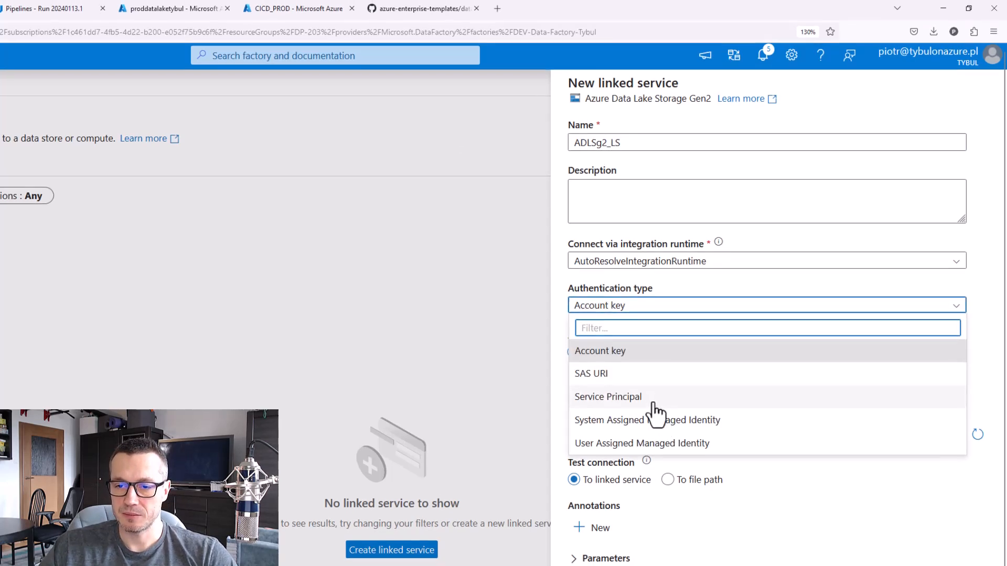
click(665, 300)
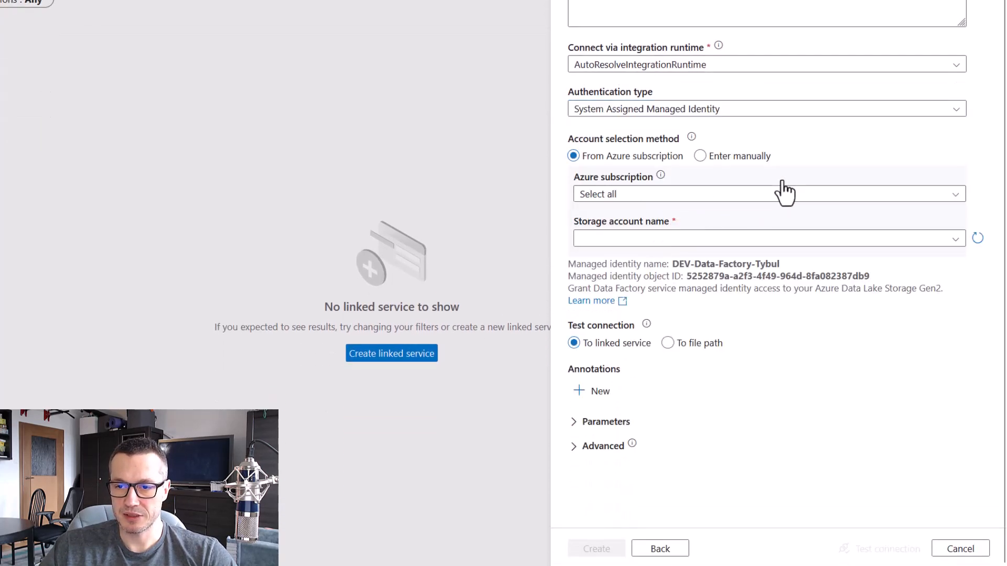
click(757, 200)
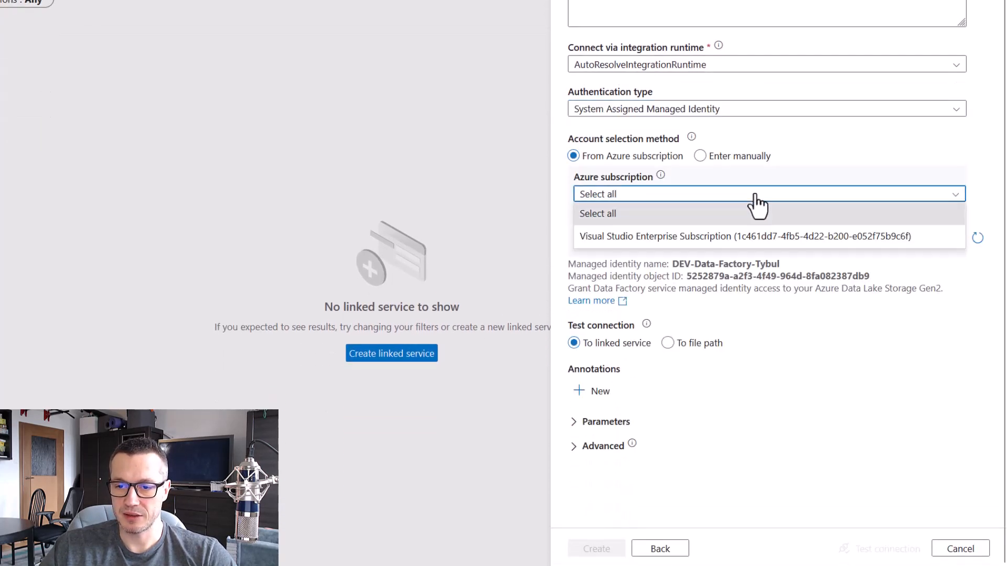
click(701, 237)
click(694, 241)
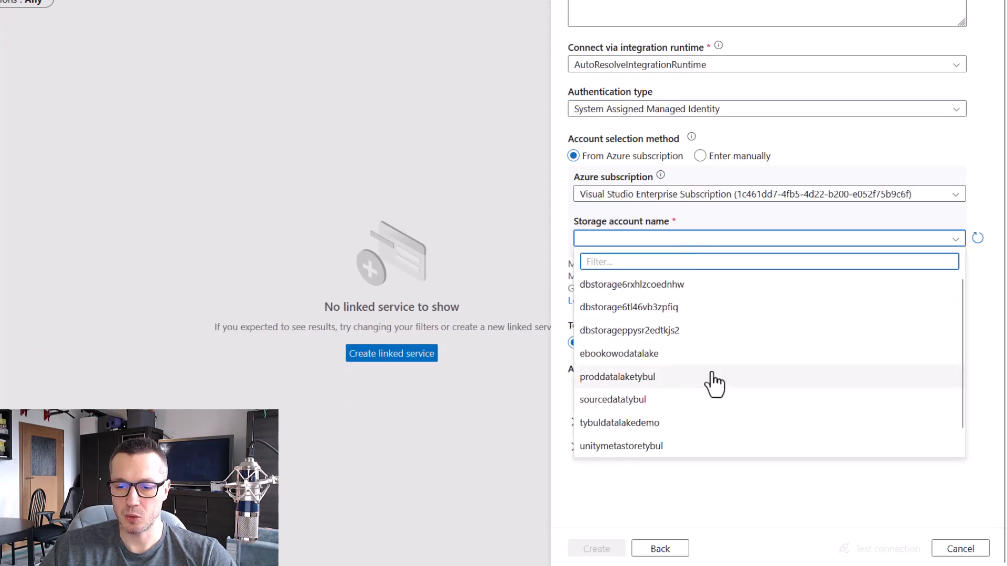
click(701, 423)
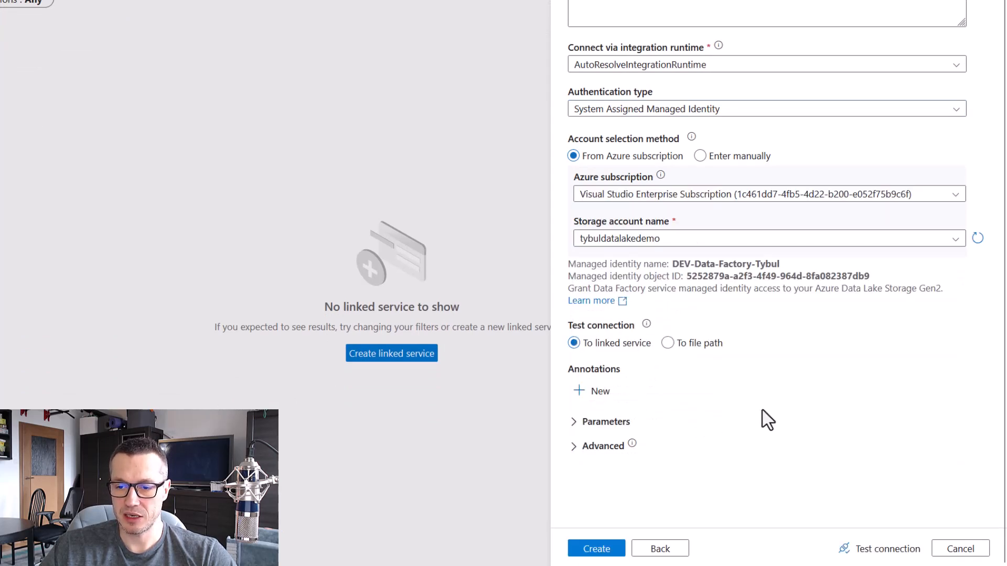
click(885, 551)
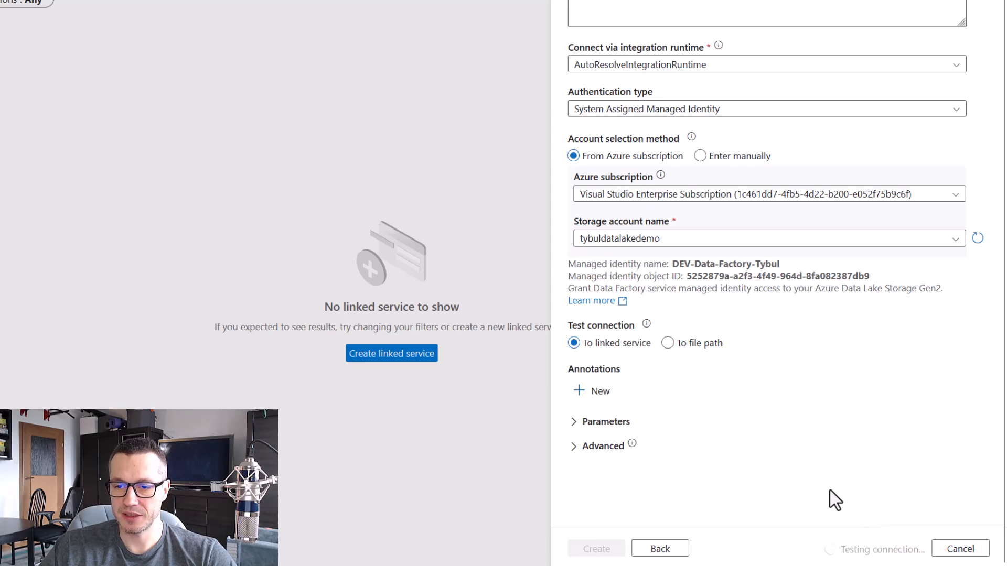
click(622, 547)
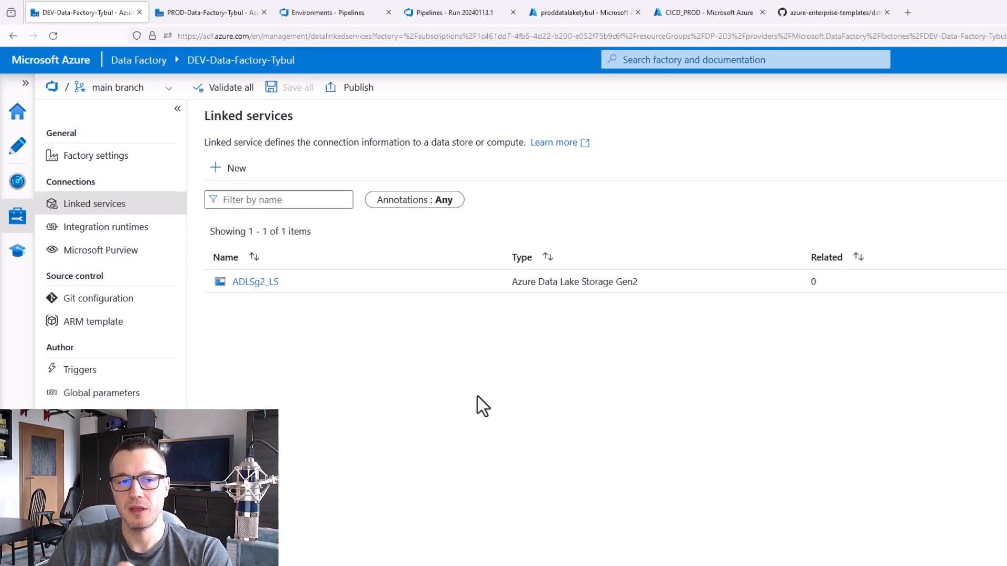
click(256, 283)
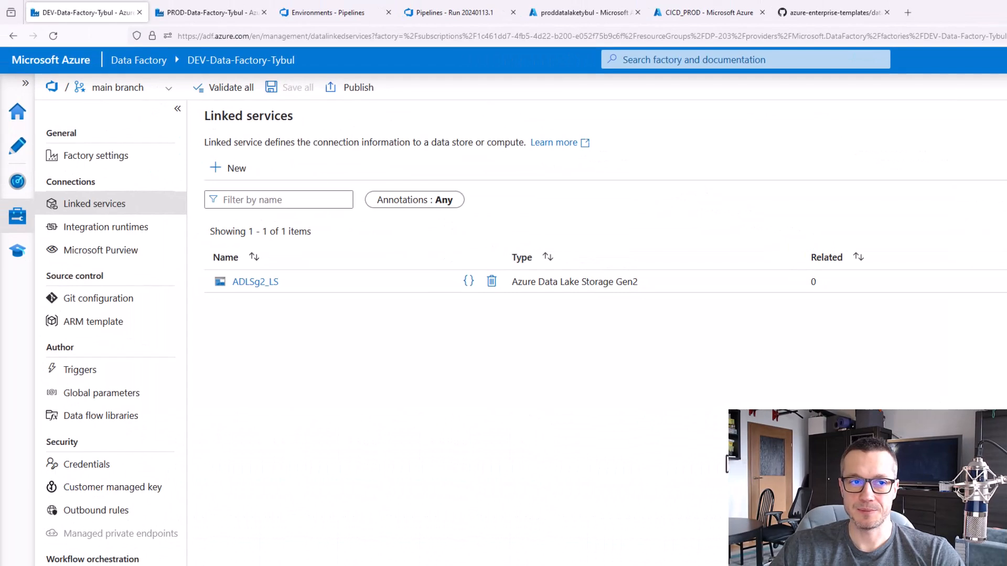
Switch to Azure DevOps, start a new variable group in the DP-203 pipelines library, name it DEV and try to save it
click(329, 13)
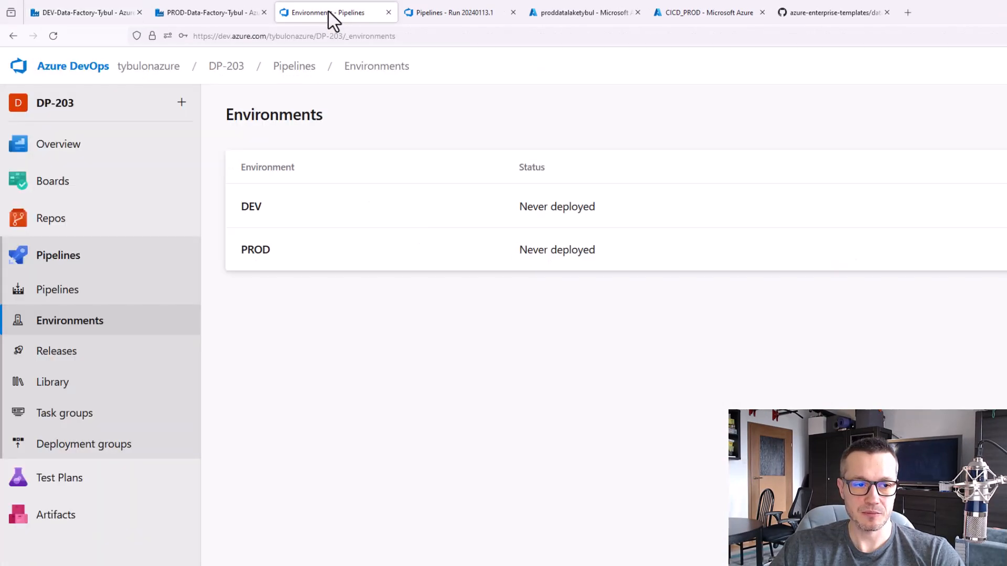
click(50, 387)
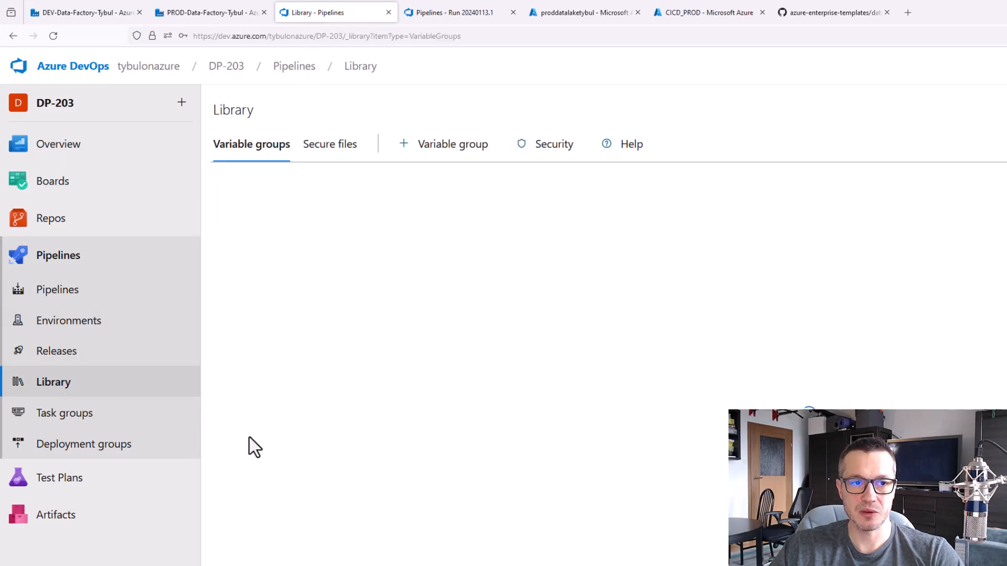
click(723, 374)
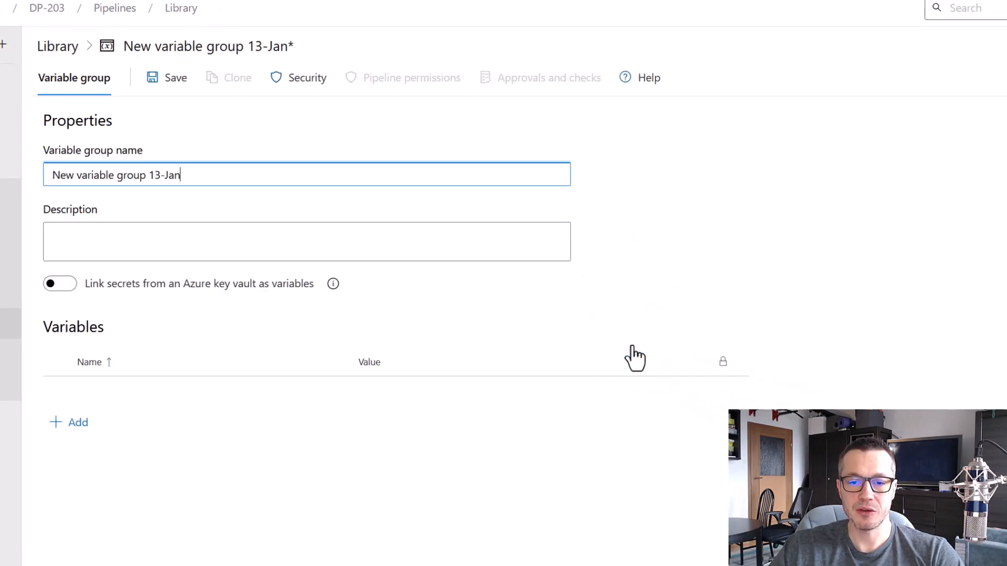
drag(193, 175, 18, 168)
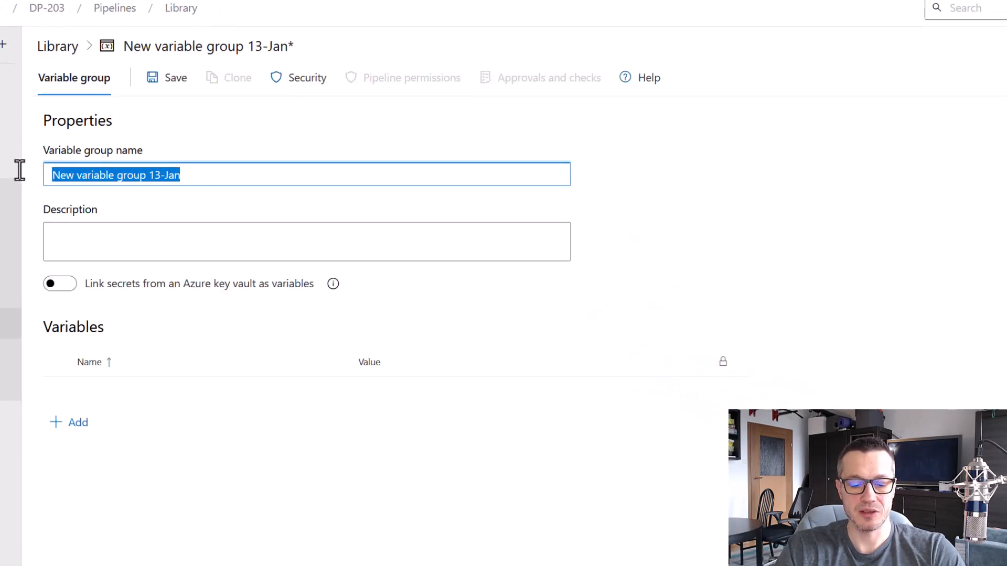
text(D)
mouse_move(19, 169)
click(124, 181)
text(EV)
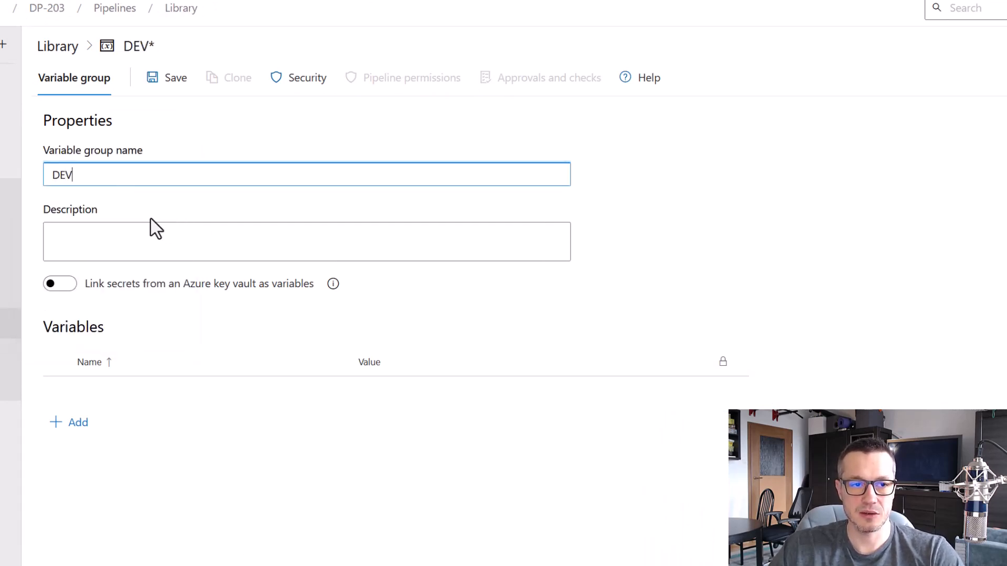
click(169, 78)
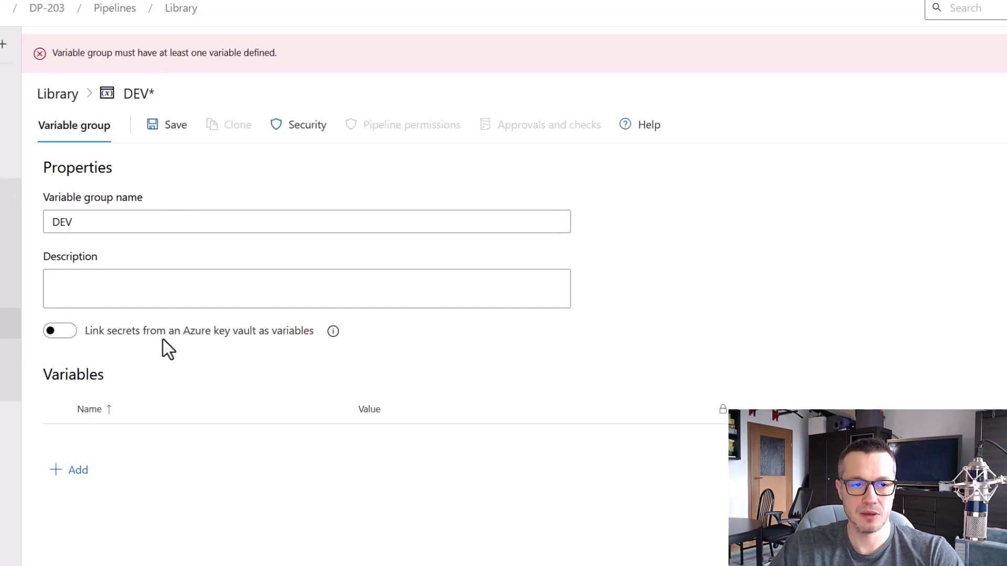
Add a variable named ADLSg2_LS_properties_typeProperties_url to the DEV variable group
click(76, 470)
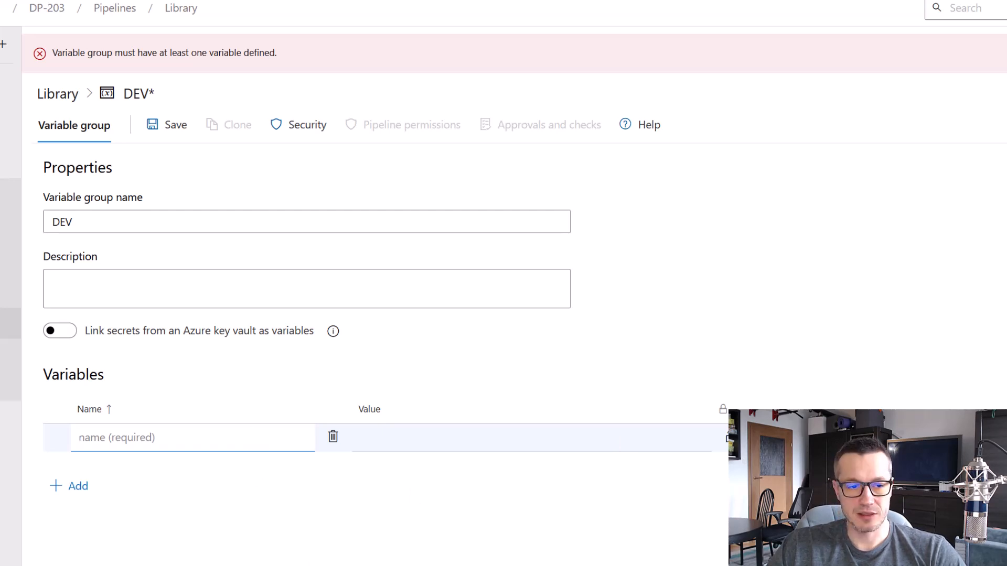
text(ADLSg2_LS_properties_typeProperties_url)
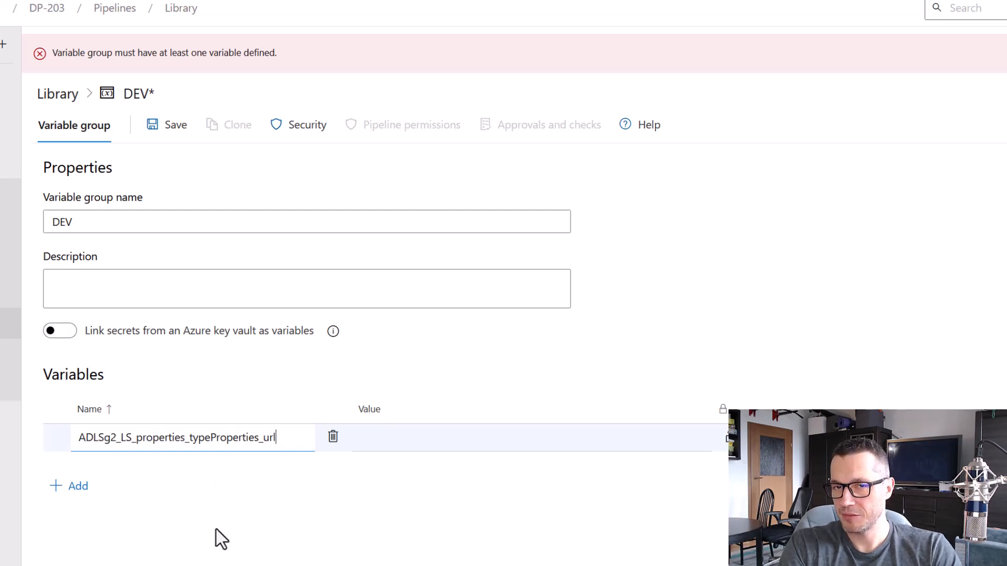
key(alt+Tab)
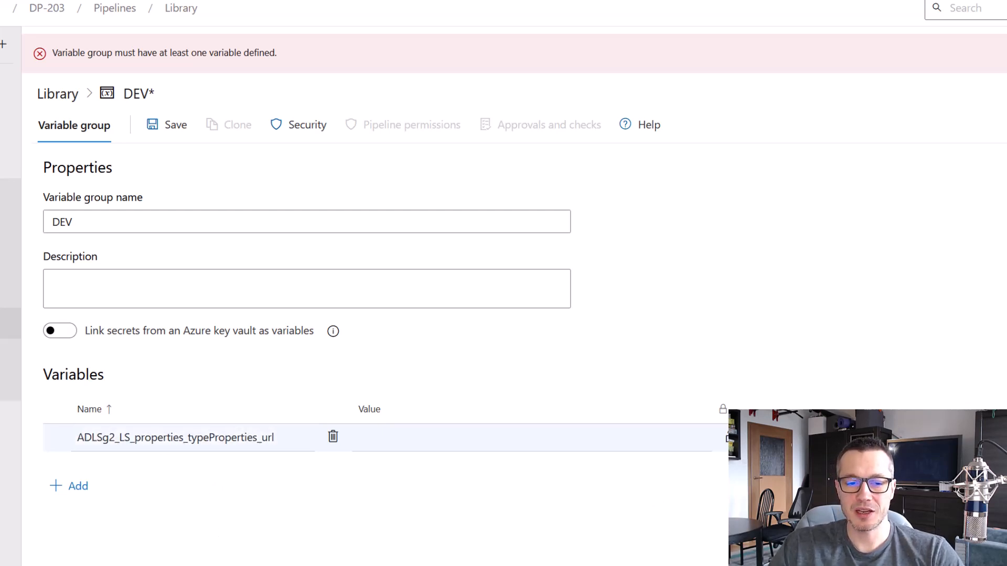
click(417, 443)
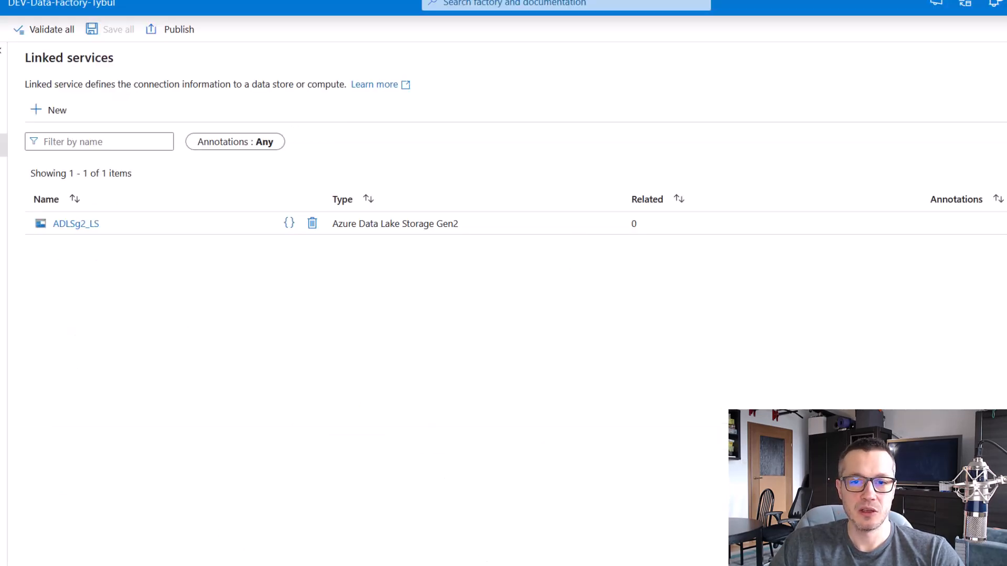
click(93, 225)
drag(792, 287, 562, 288)
key(ctrl+c)
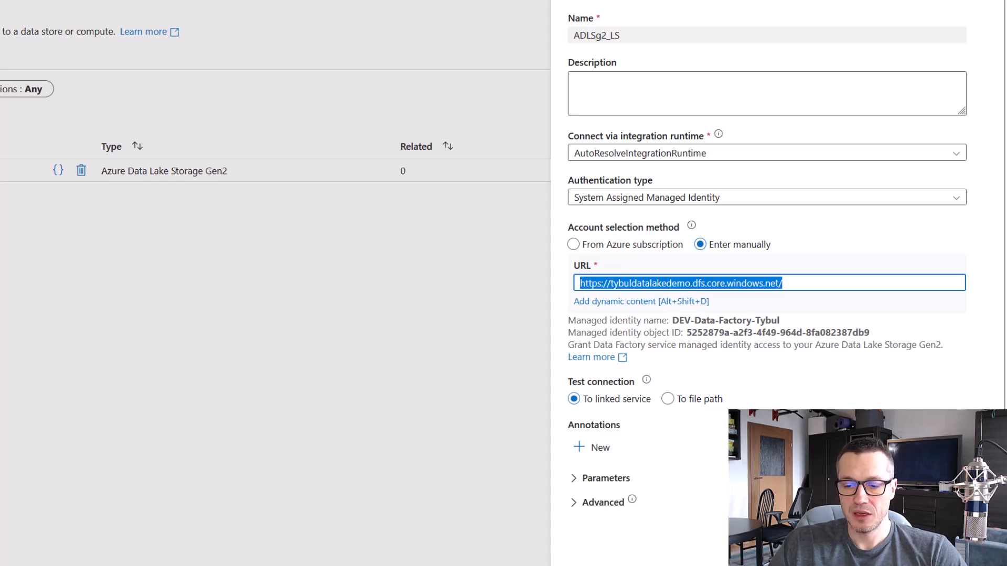
click(665, 564)
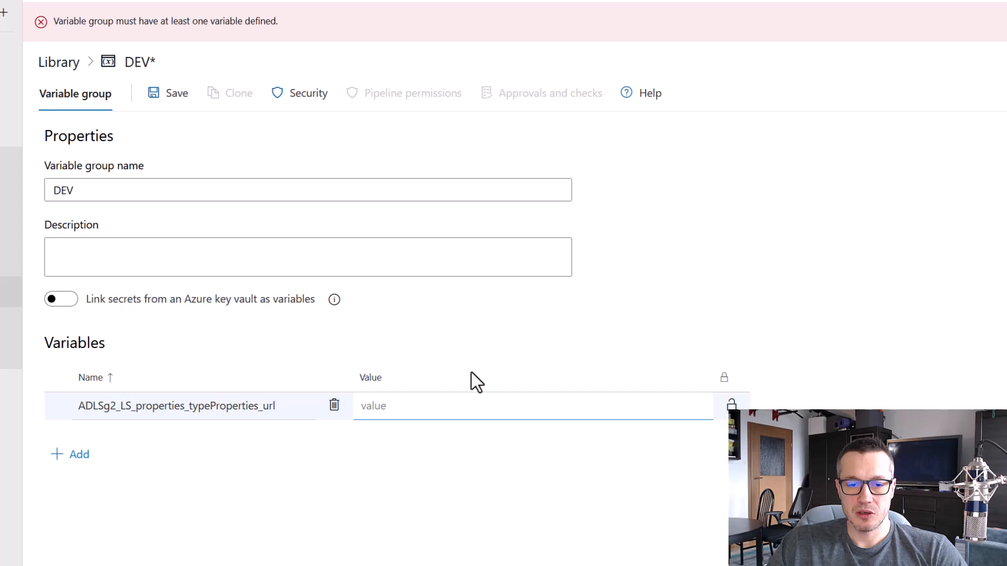
key(ctrl+v)
click(489, 550)
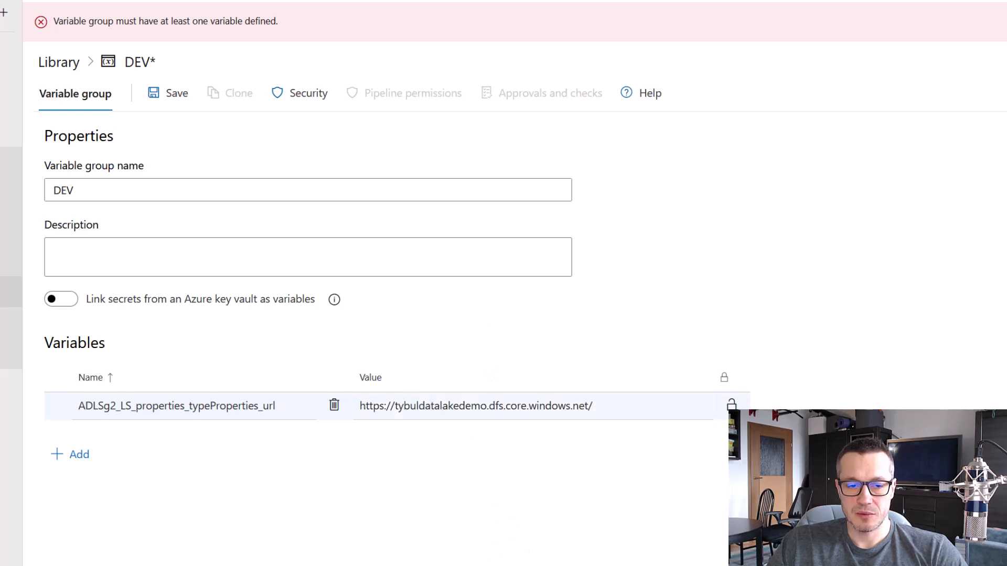
click(174, 103)
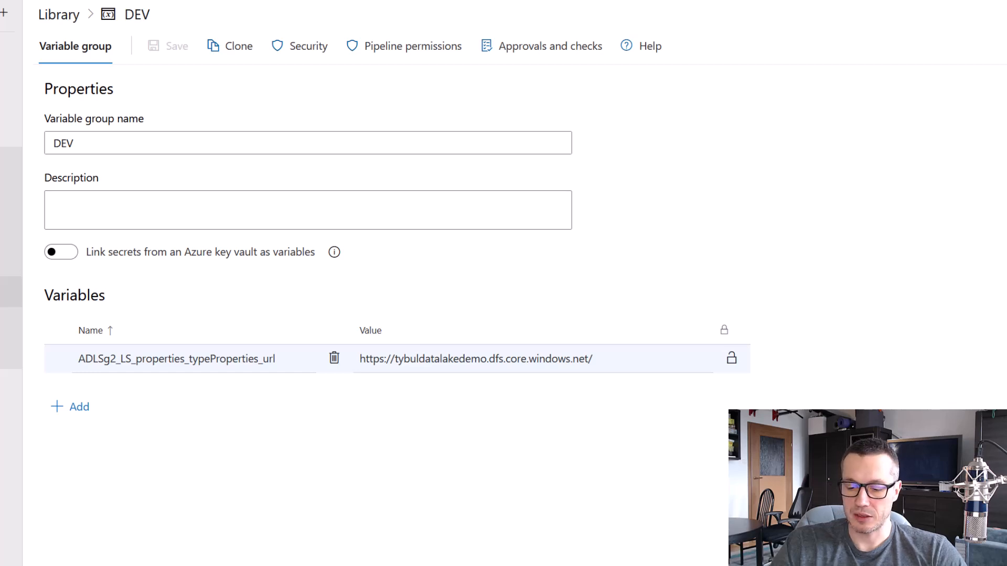
Start a second variable group in the library named PROD and add the variable ADLSg2_LS_properties_typeProperties_url
click(52, 15)
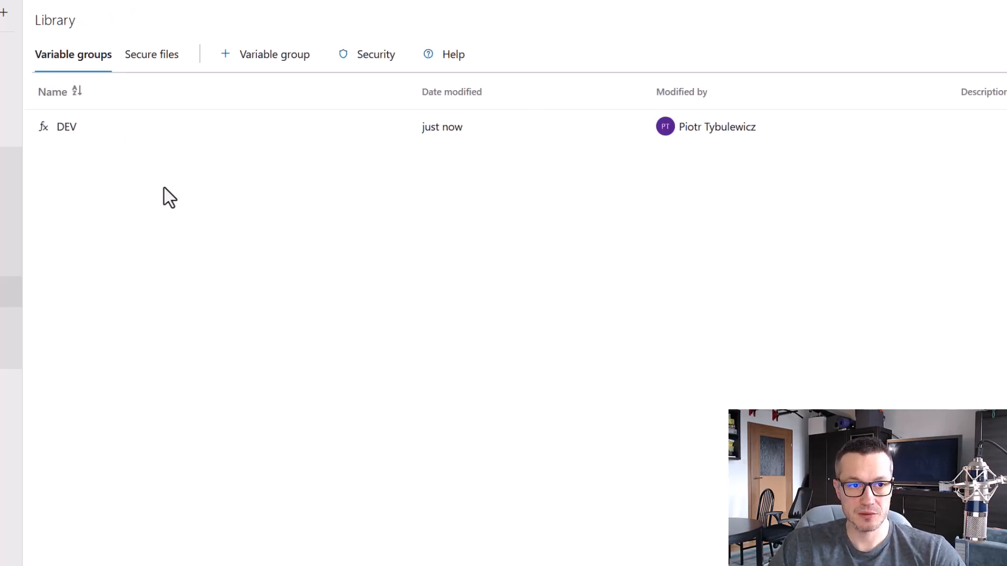
click(274, 57)
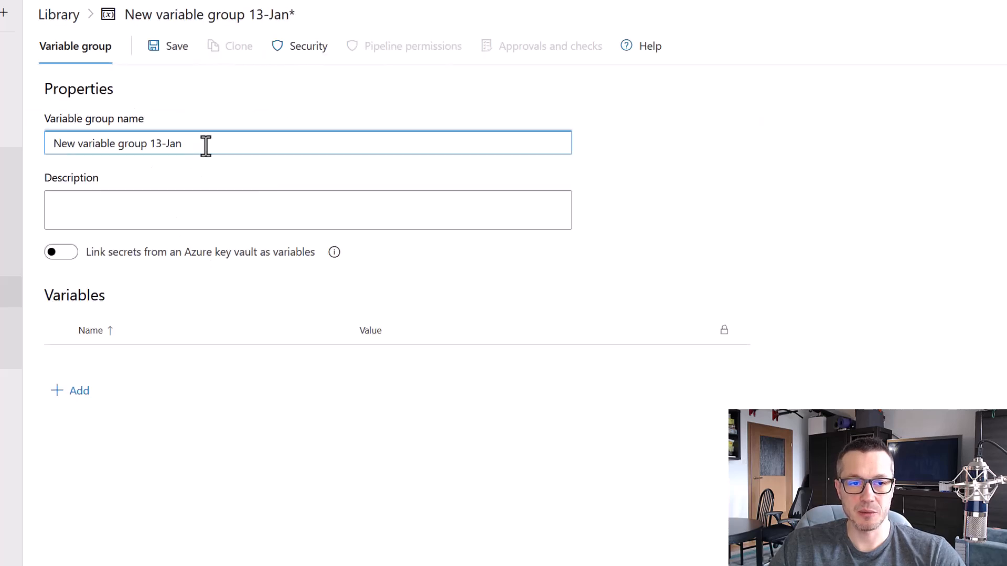
drag(202, 144, 50, 144)
text(PROD)
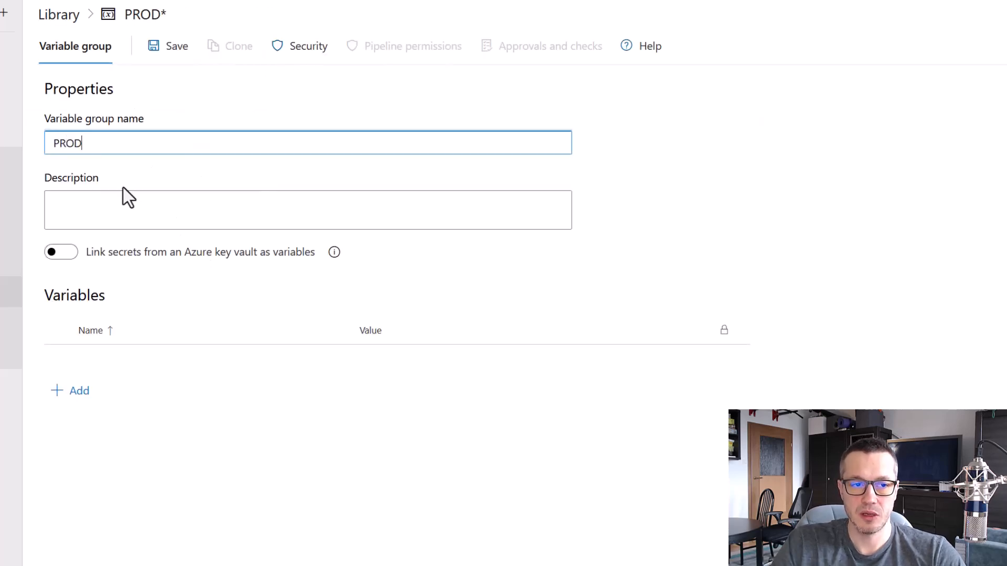
click(71, 391)
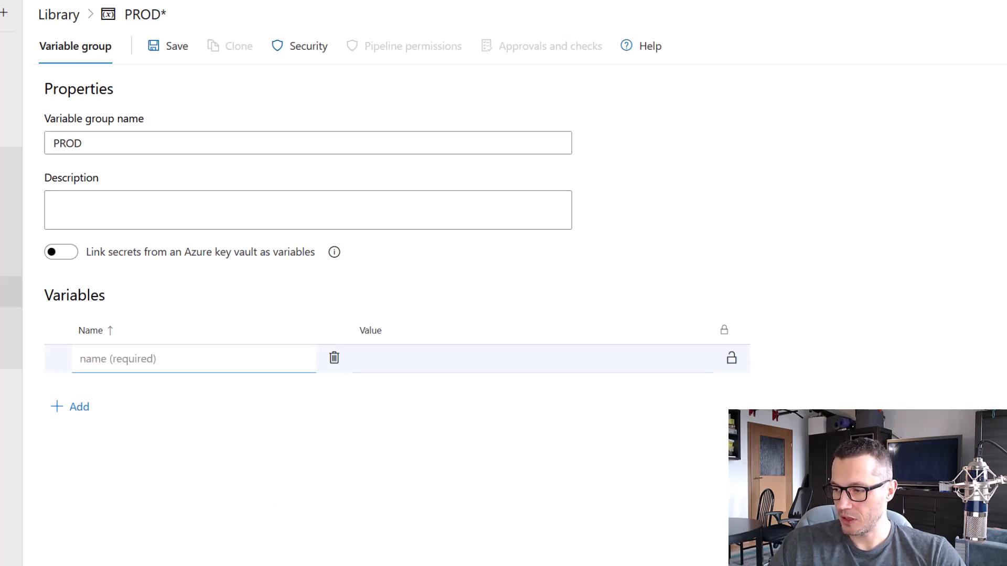
text(ADLSg2_LS_properties_typeProperties_url)
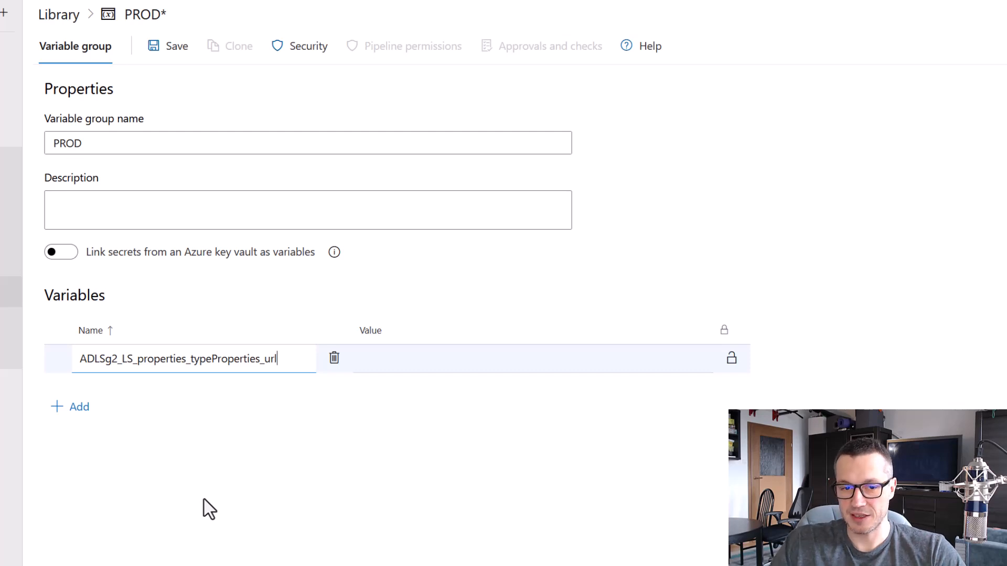
Paste the data lake URL as the PROD variable's value and remove the account name tybuldatalakedemo from it
click(430, 373)
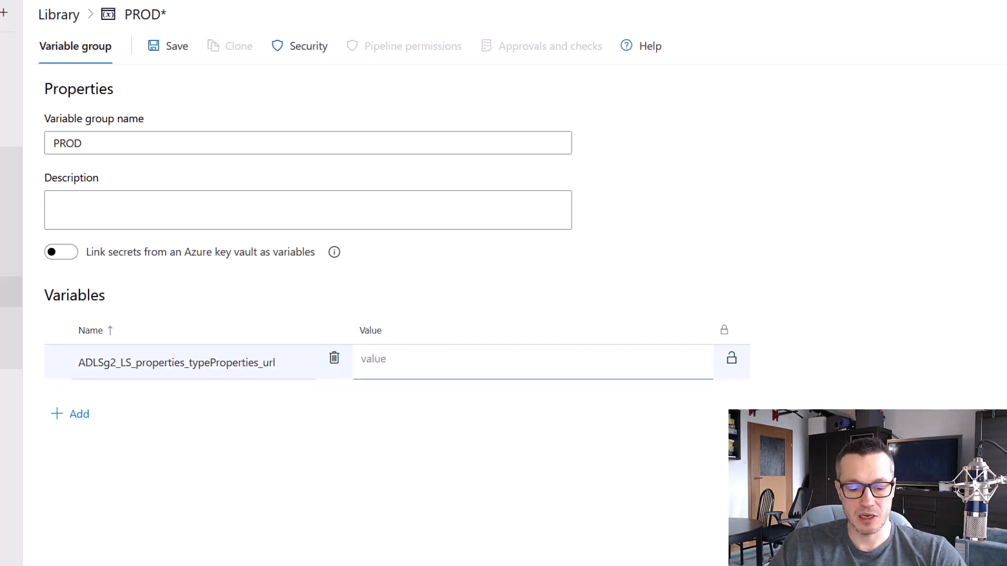
key(ctrl+v)
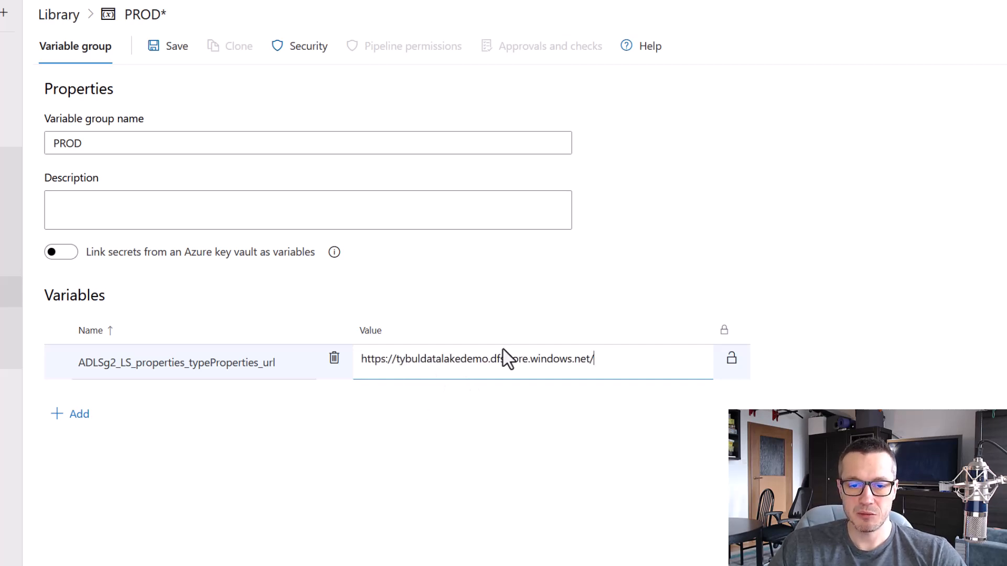
drag(487, 360, 397, 356)
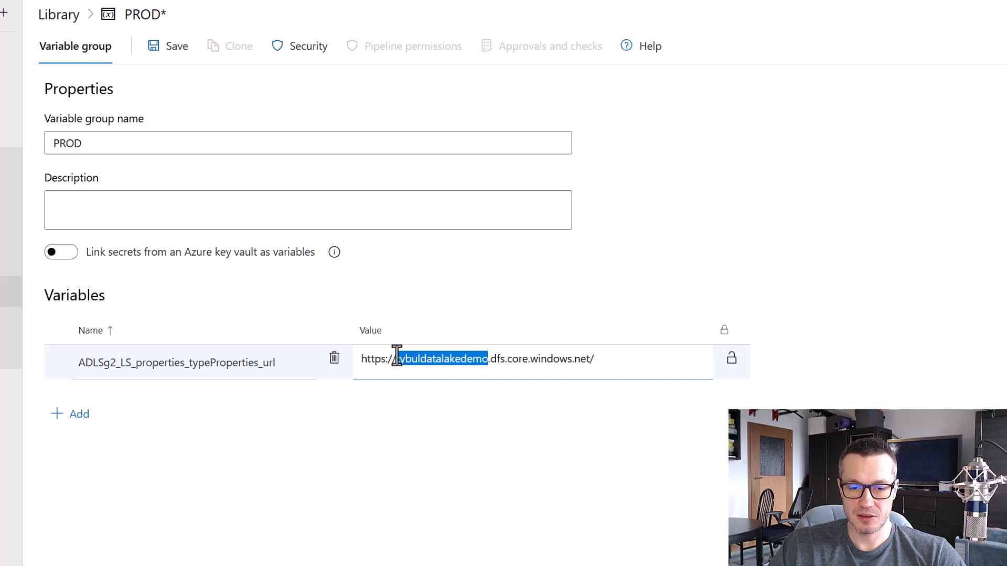
key(BackSpace)
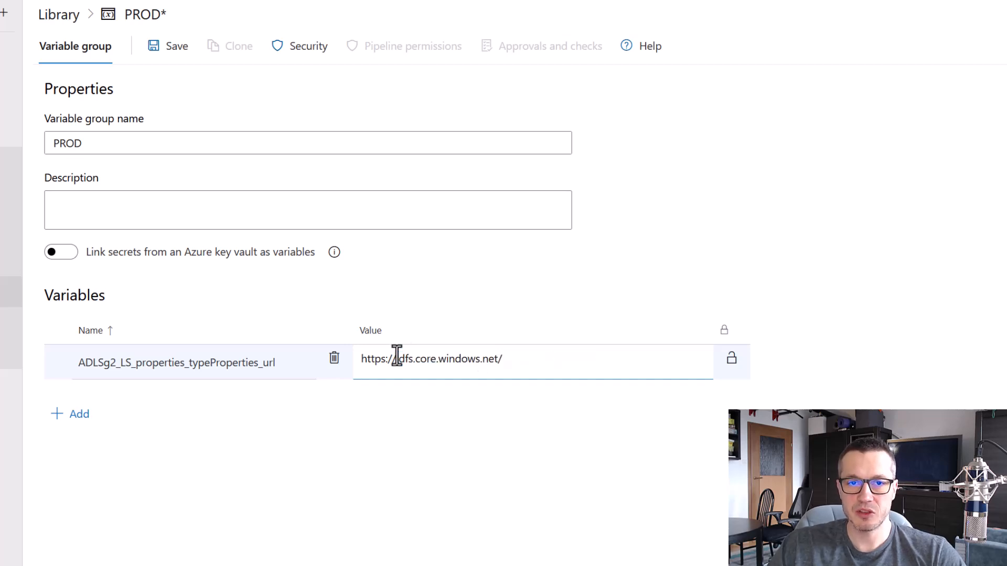
Insert the storage account name proddatalaketybul, copied from its Azure portal page, into the URL, save the PROD group and return to the library
click(582, 13)
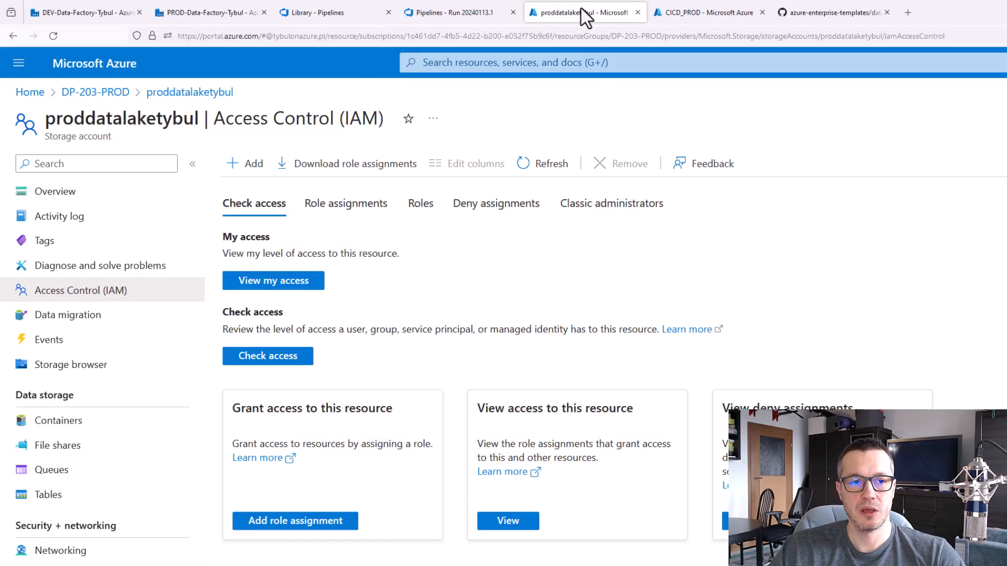
double_click(121, 119)
key(ctrl+c)
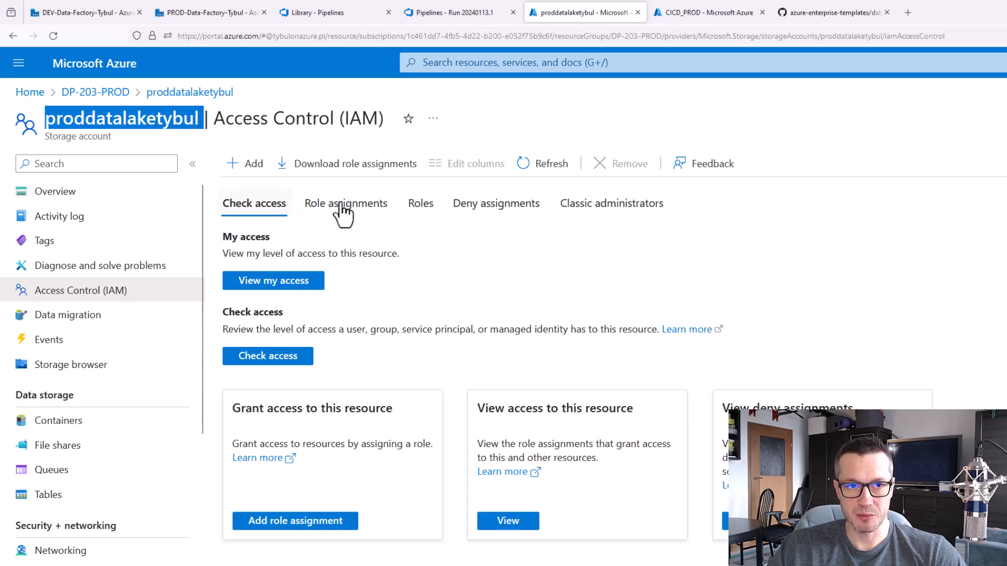
click(314, 13)
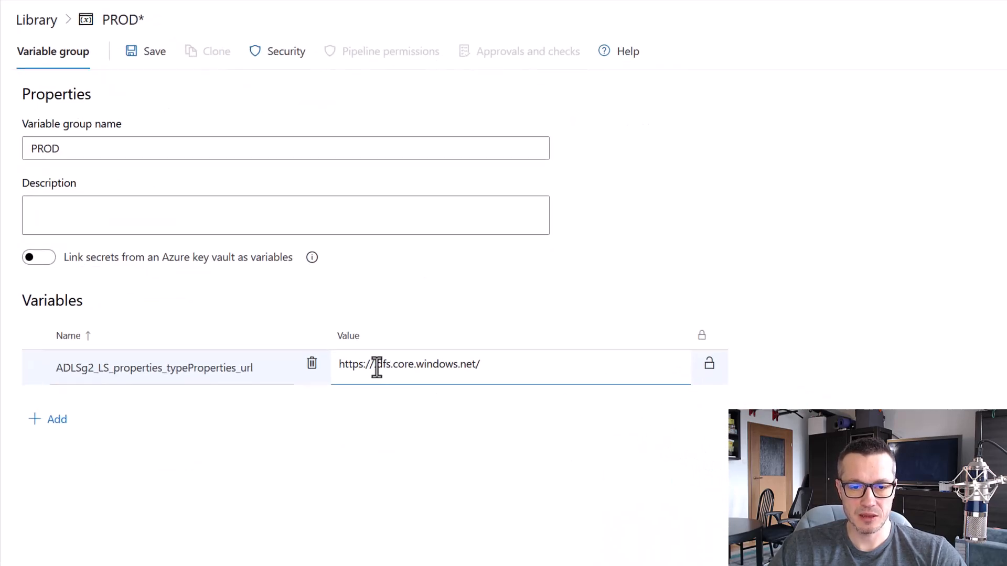
key(ctrl+v)
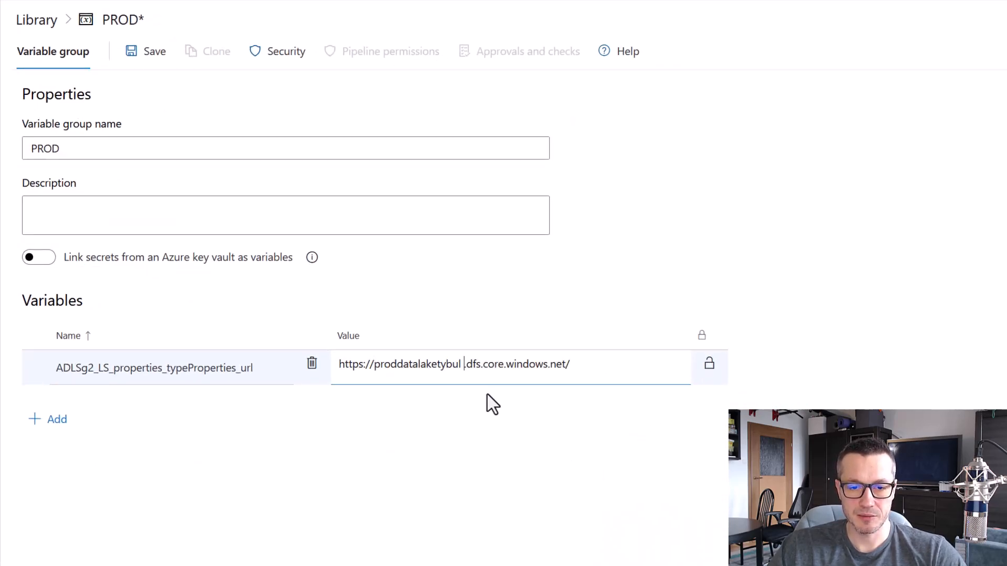
key(BackSpace)
click(472, 511)
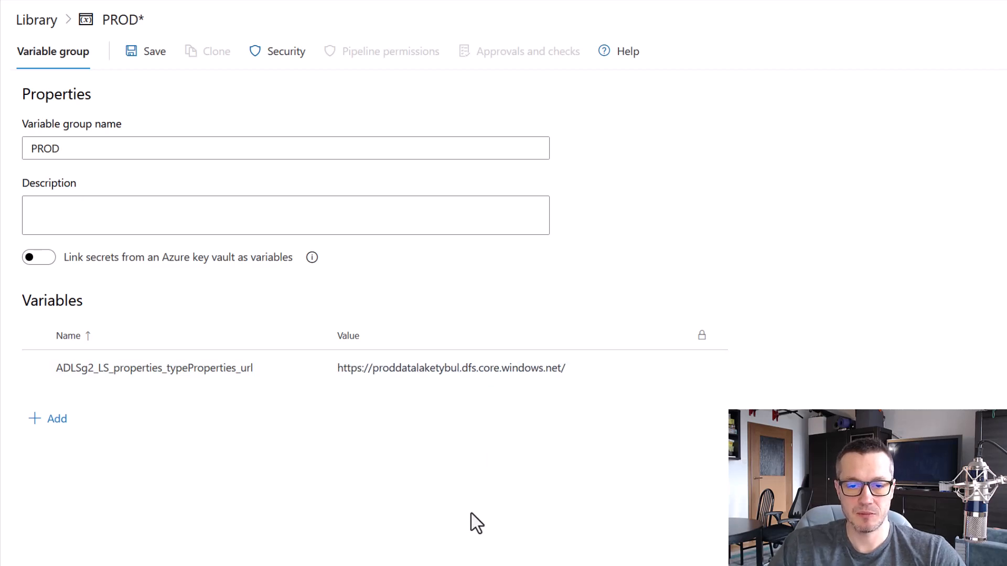
click(148, 50)
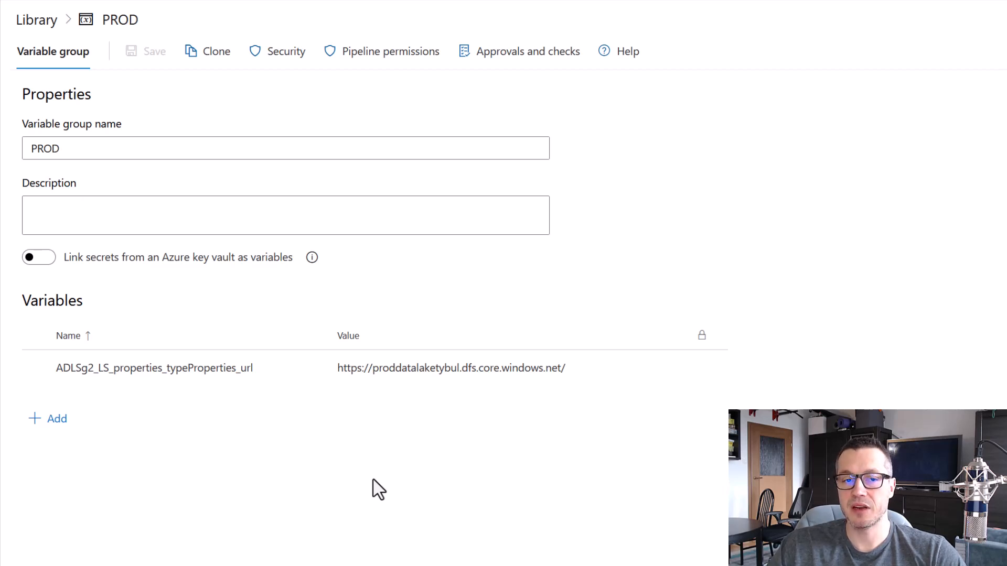
click(35, 20)
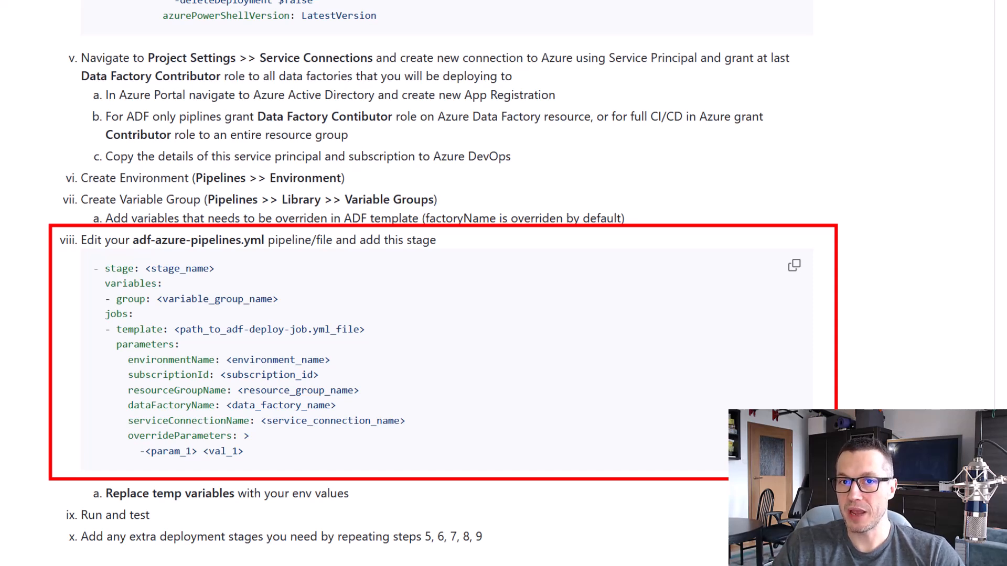
Copy the deployment stage snippet from the GitHub guide and open devops/adf-azure-pipelines.yml in the Azure DevOps ADFCICDDemo repository
click(793, 268)
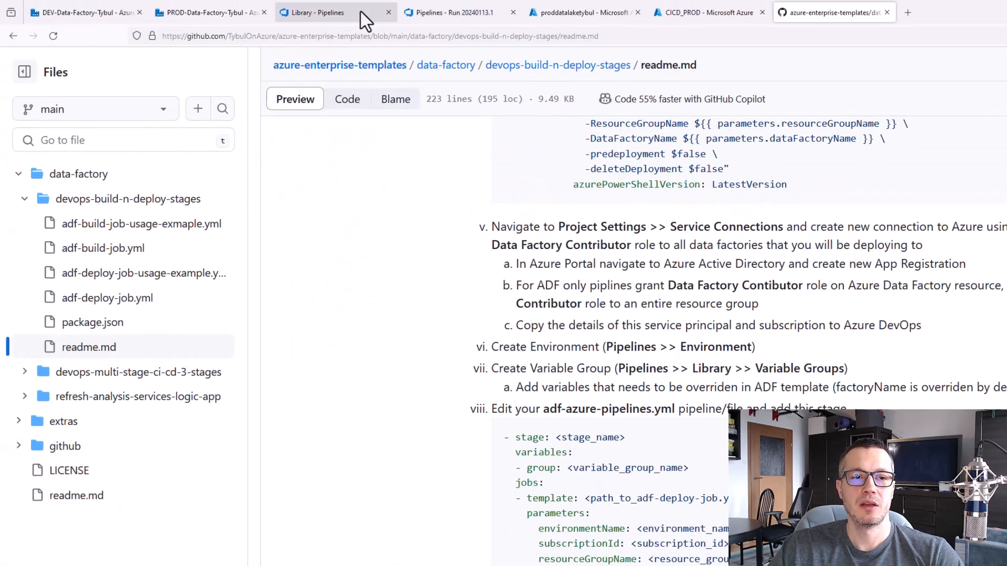
click(361, 11)
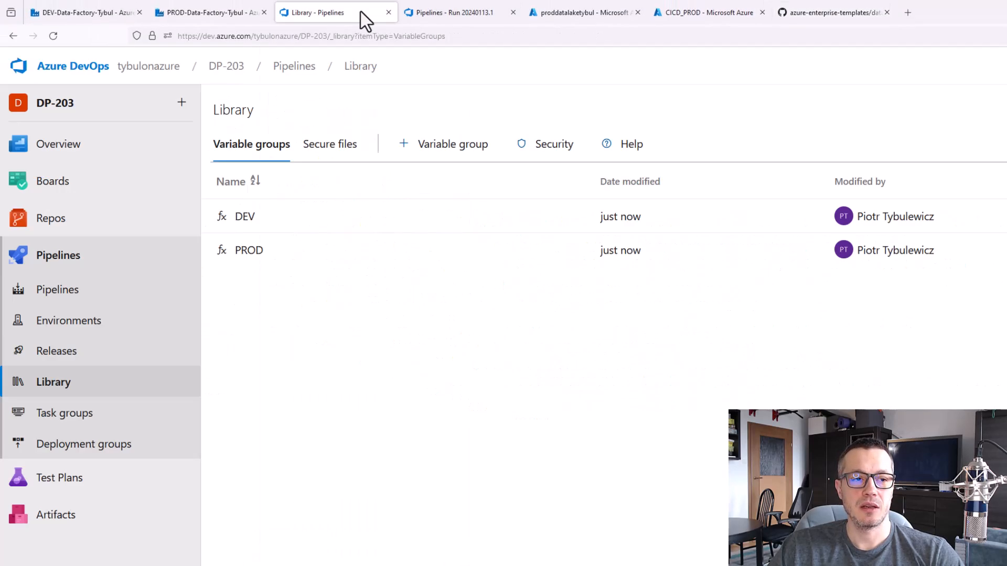
click(425, 12)
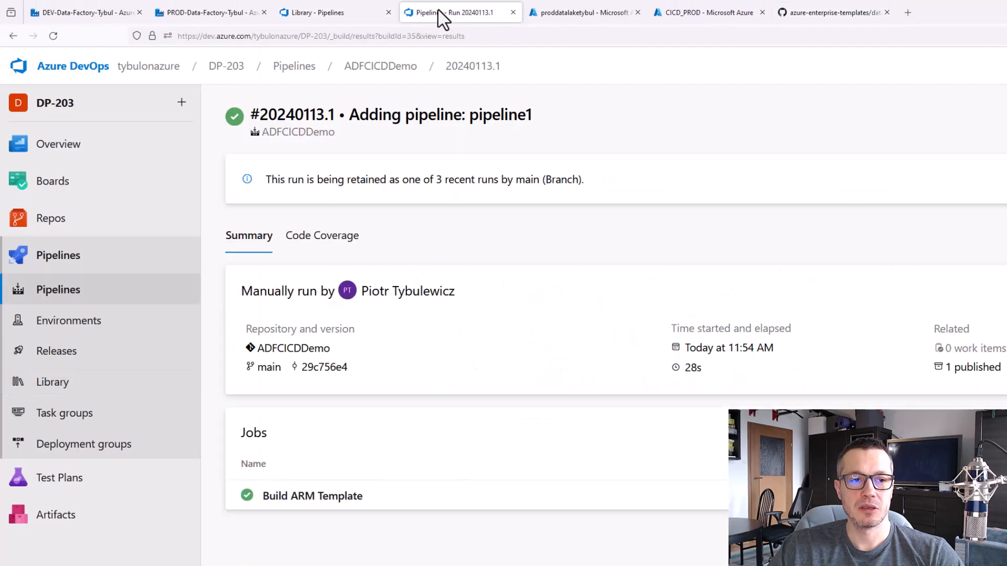
click(359, 13)
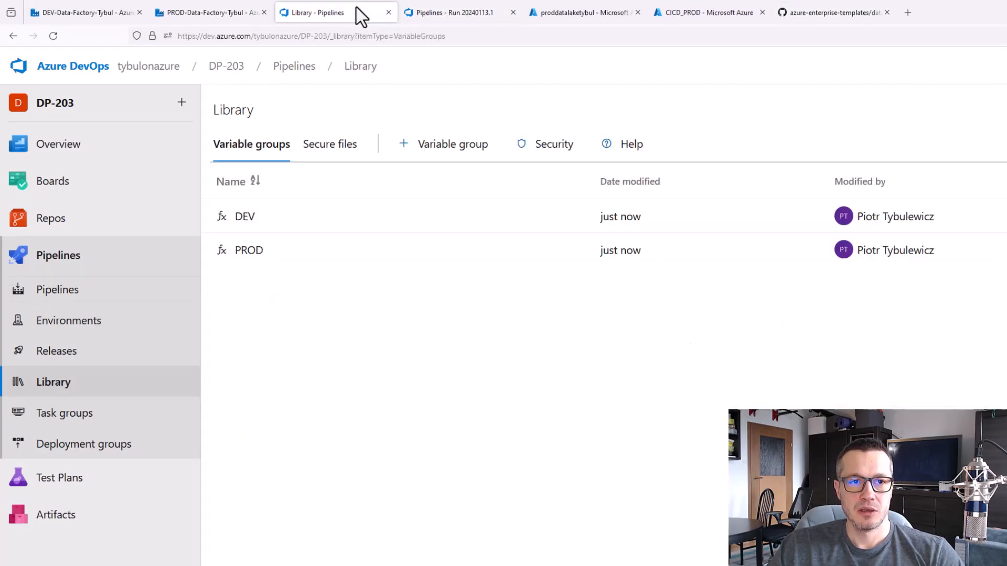
click(63, 231)
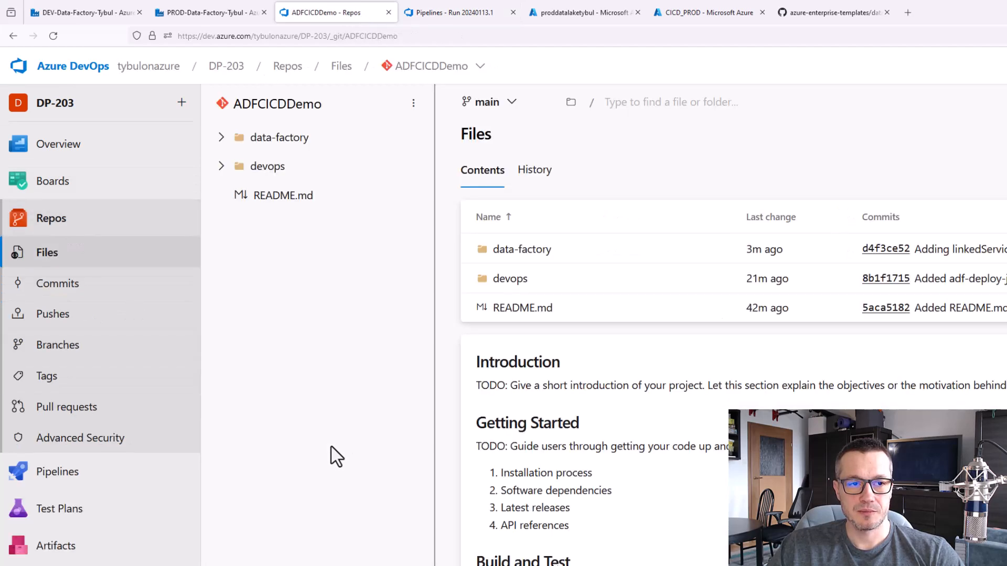
click(221, 167)
click(308, 197)
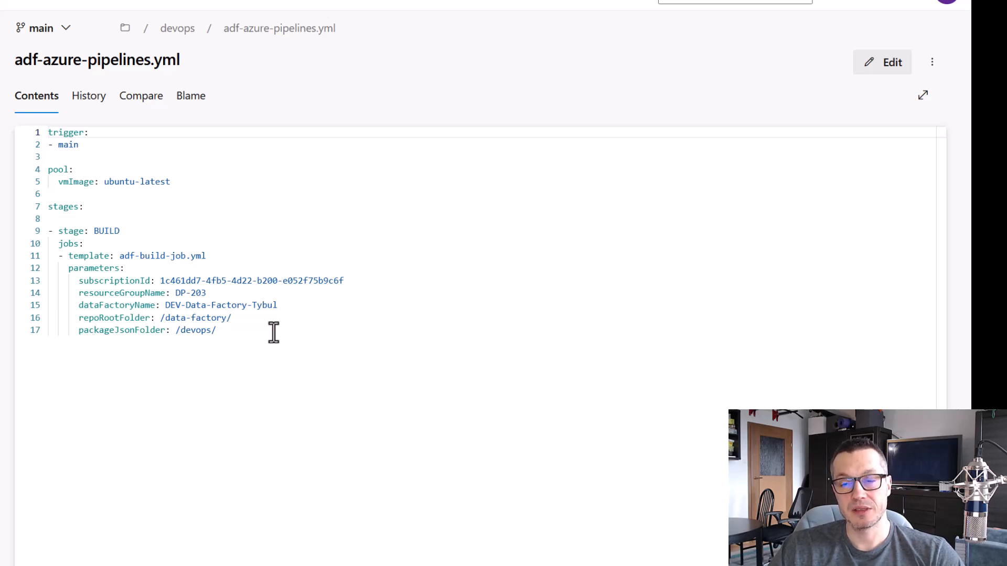
Edit adf-azure-pipelines.yml and paste the copied stage snippet below the BUILD stage, separated by a blank line
click(879, 64)
click(277, 329)
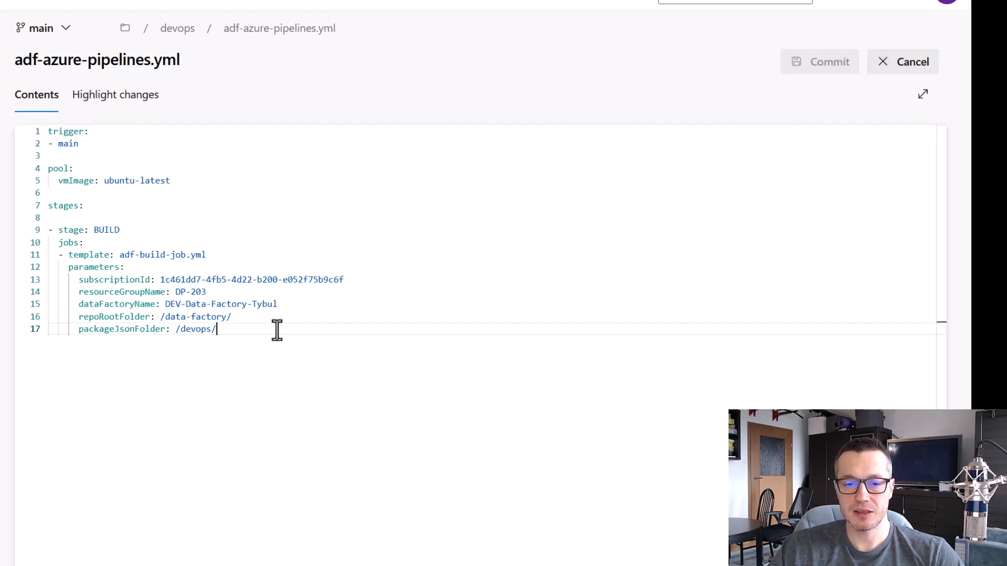
key(Return)
key(Return)
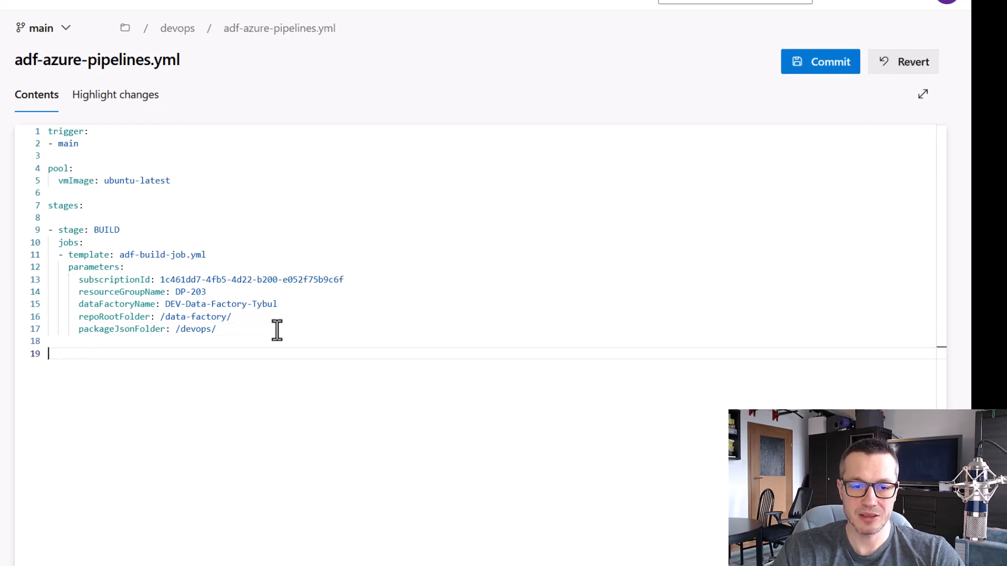
key(ctrl+v)
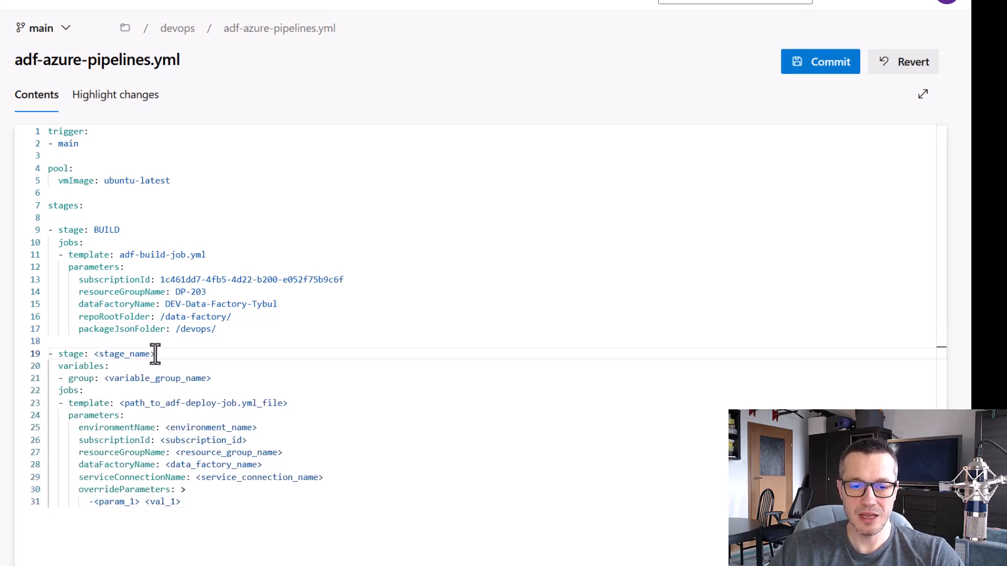
Replace the stage name and variable group name placeholders in the new stage with DEV
drag(155, 353, 93, 355)
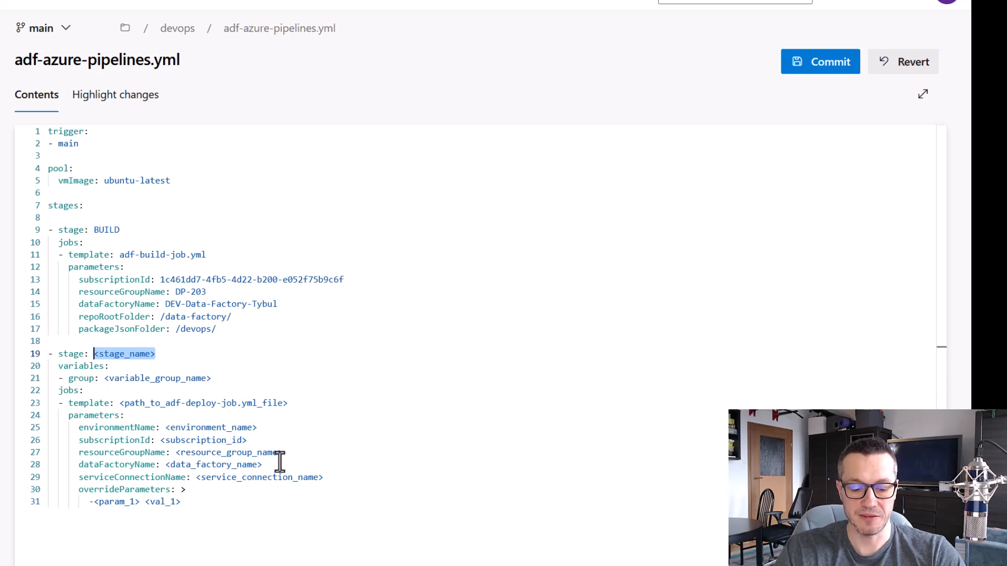
text(DEV)
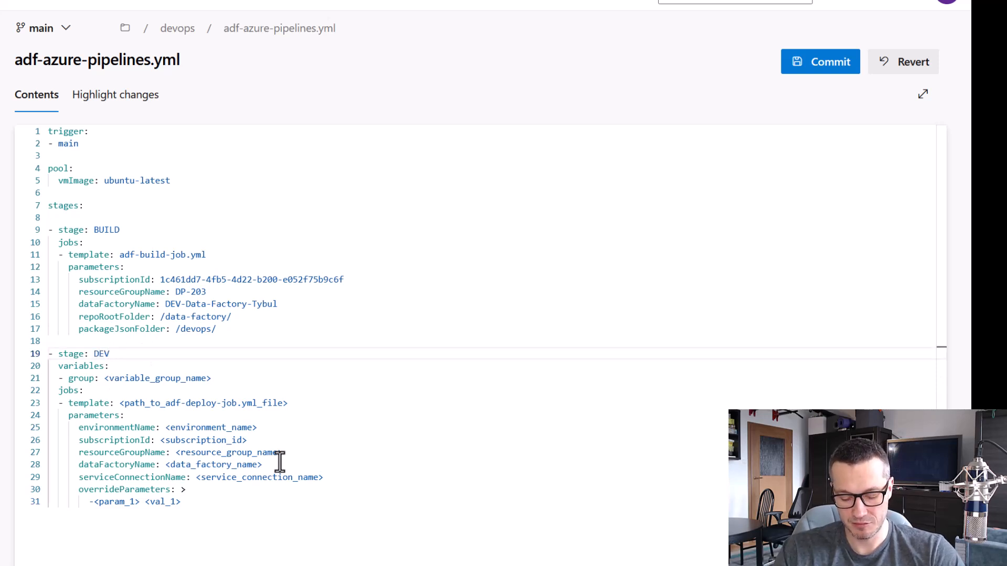
key(Down)
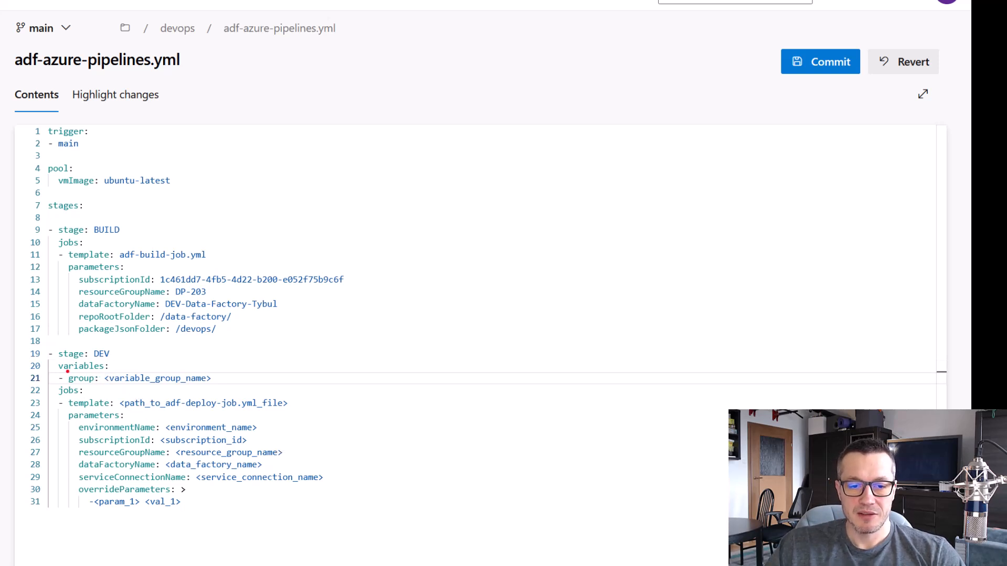
mouse_move(64, 371)
mouse_down()
mouse_move(138, 388)
mouse_move(221, 389)
mouse_up()
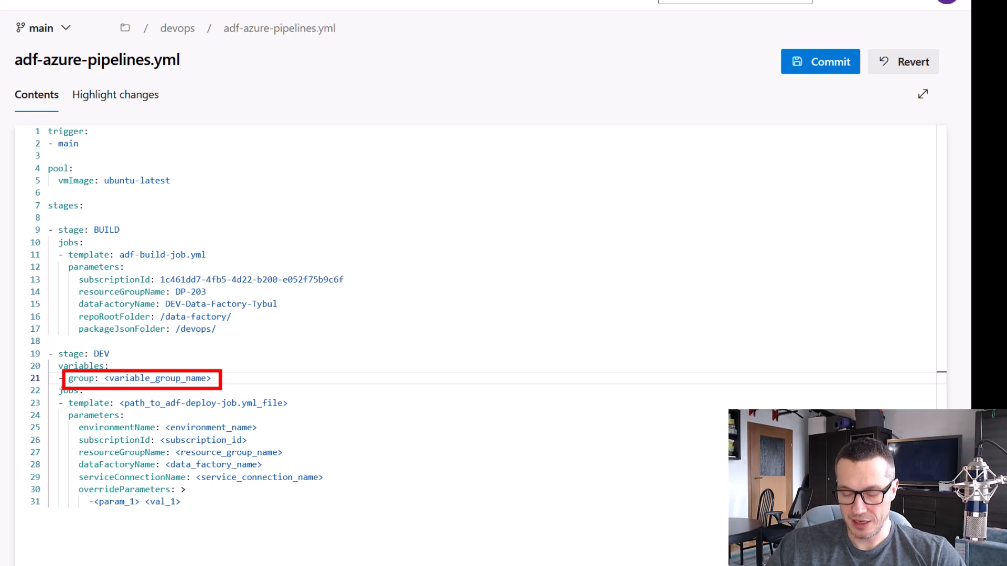
key(Escape)
drag(212, 378, 103, 381)
text(DEV)
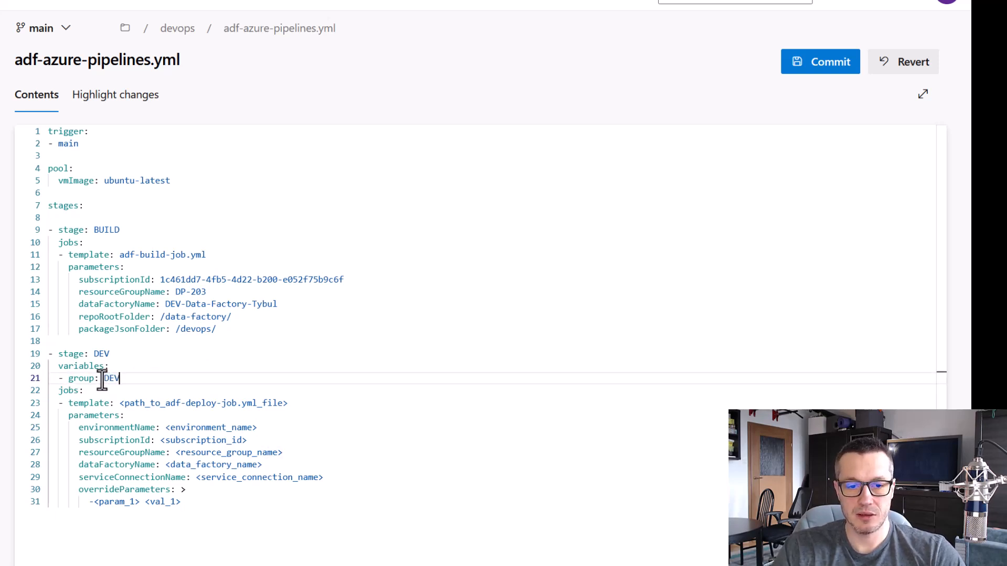
Reduce the template path placeholder in the DEV stage to adf-deploy-job.yml
click(158, 390)
drag(114, 391, 297, 417)
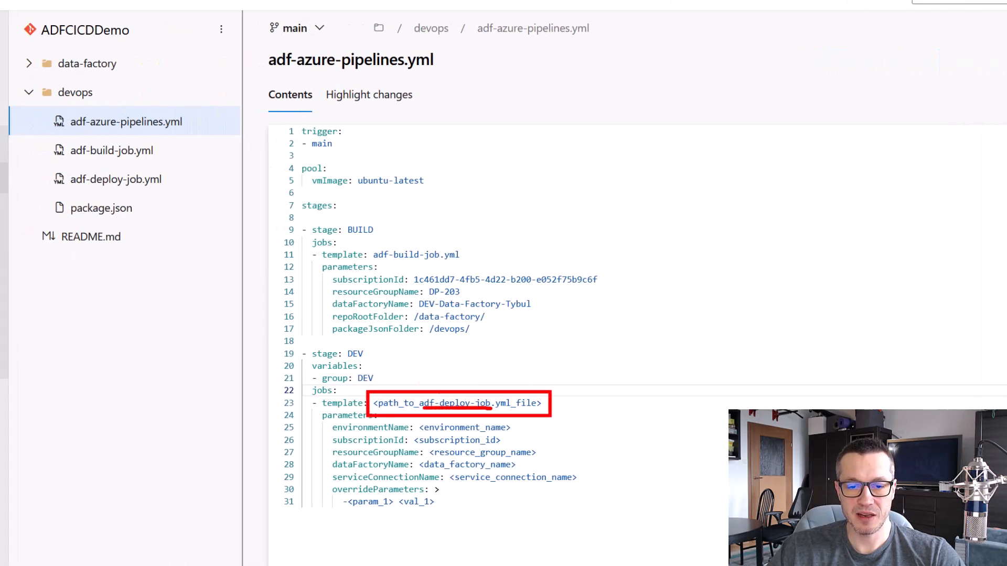
drag(45, 168, 174, 198)
drag(195, 123, 178, 165)
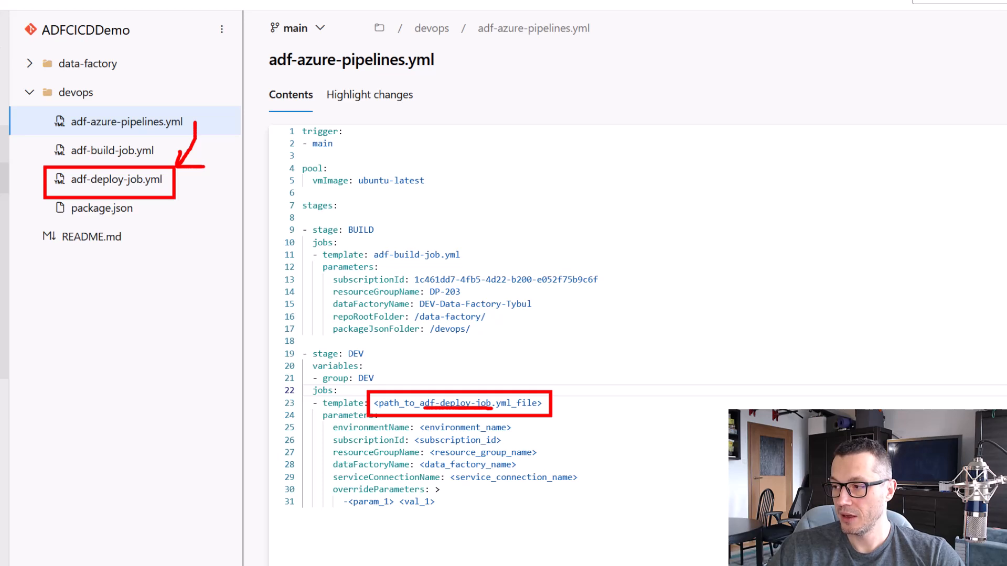
key(Escape)
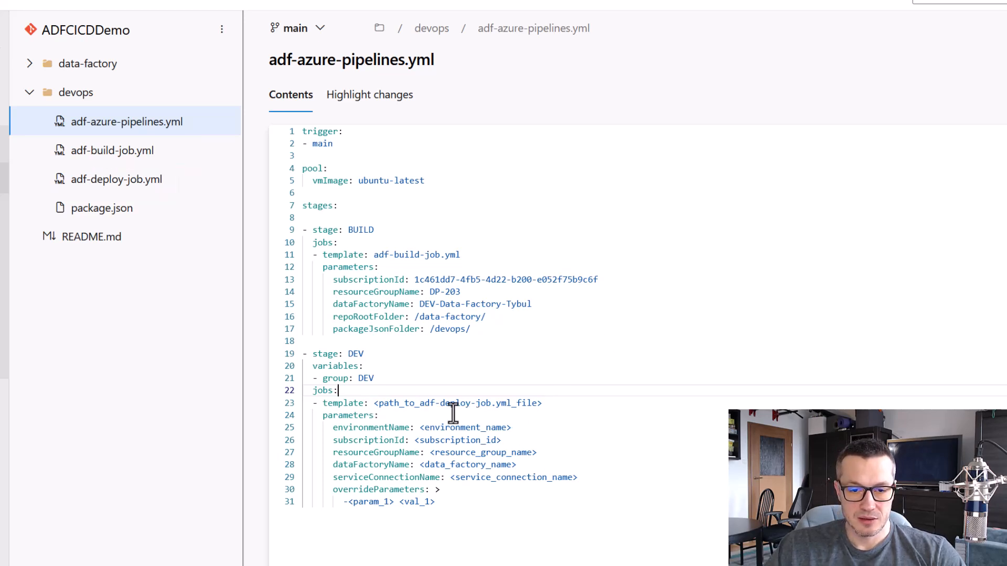
drag(420, 403, 375, 407)
key(BackSpace)
key(End)
key(BackSpace)
key(BackSpace)
key(BackSpace)
key(BackSpace)
key(BackSpace)
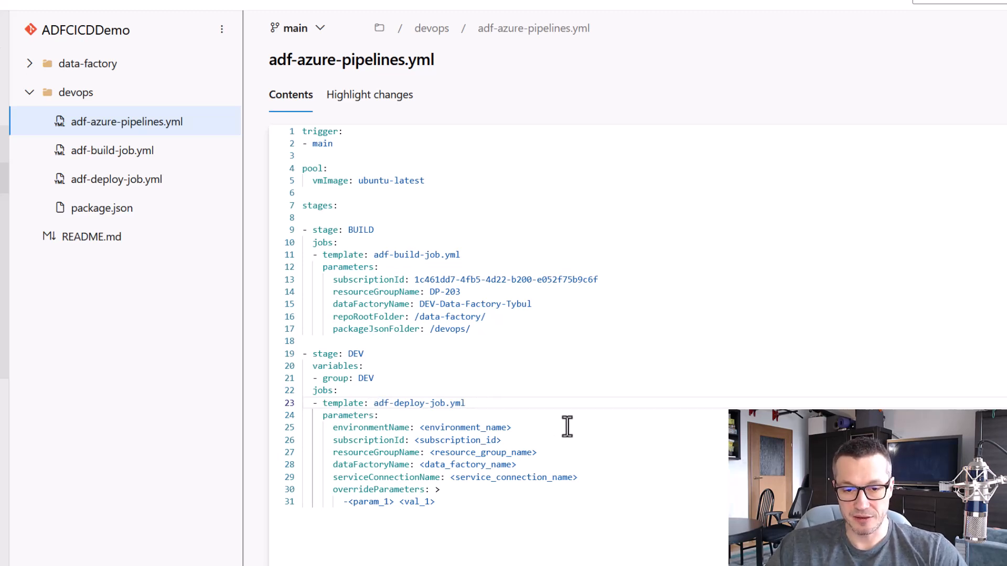
Set the environmentName parameter of the DEV stage to DEV
drag(516, 427, 417, 428)
click(443, 440)
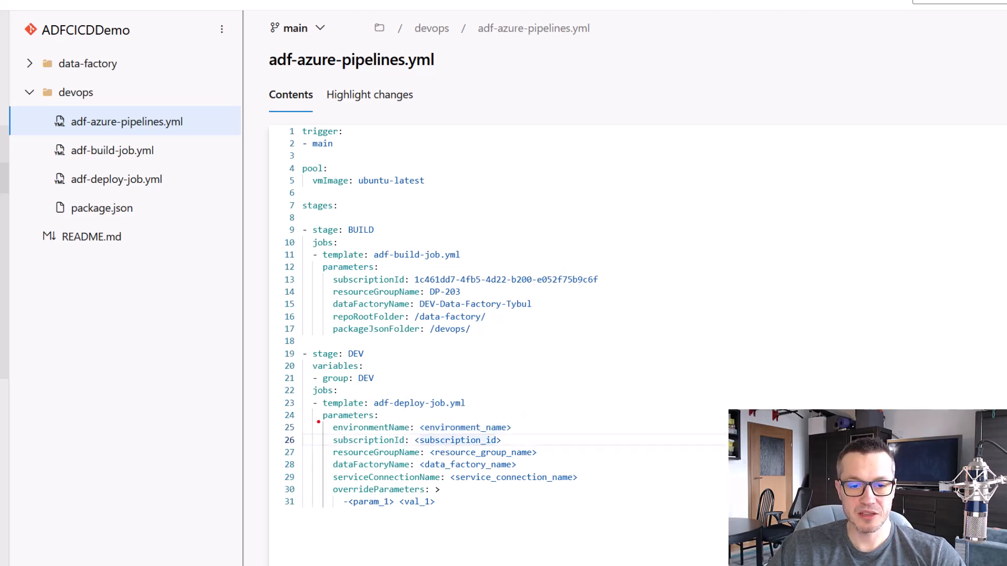
drag(322, 418, 518, 437)
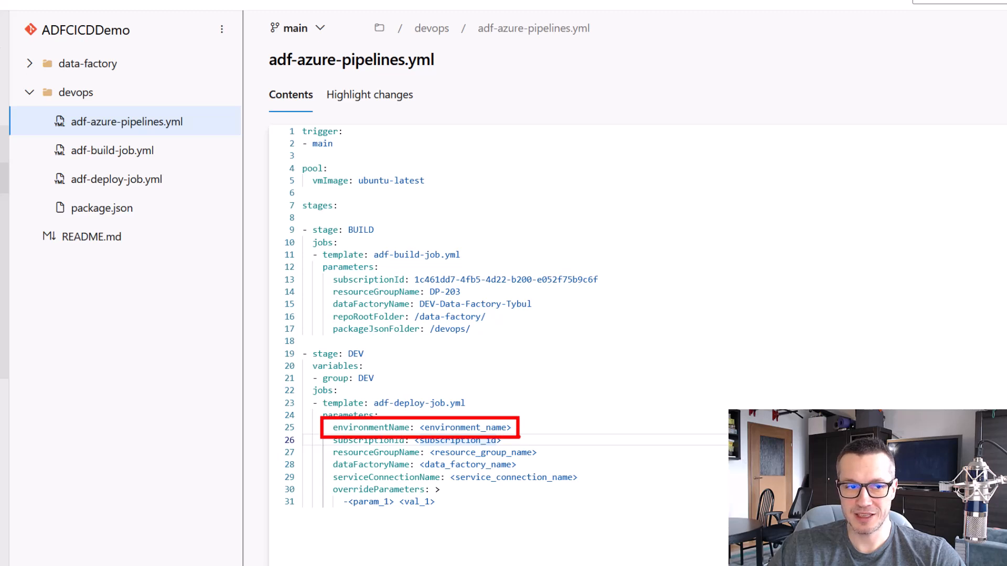
key(Escape)
drag(512, 427, 422, 427)
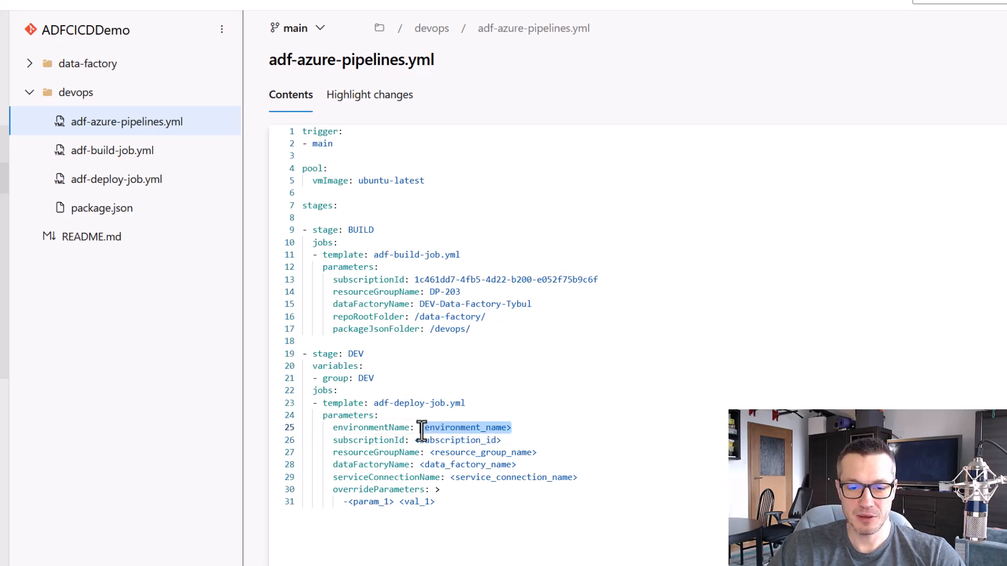
text(DEV)
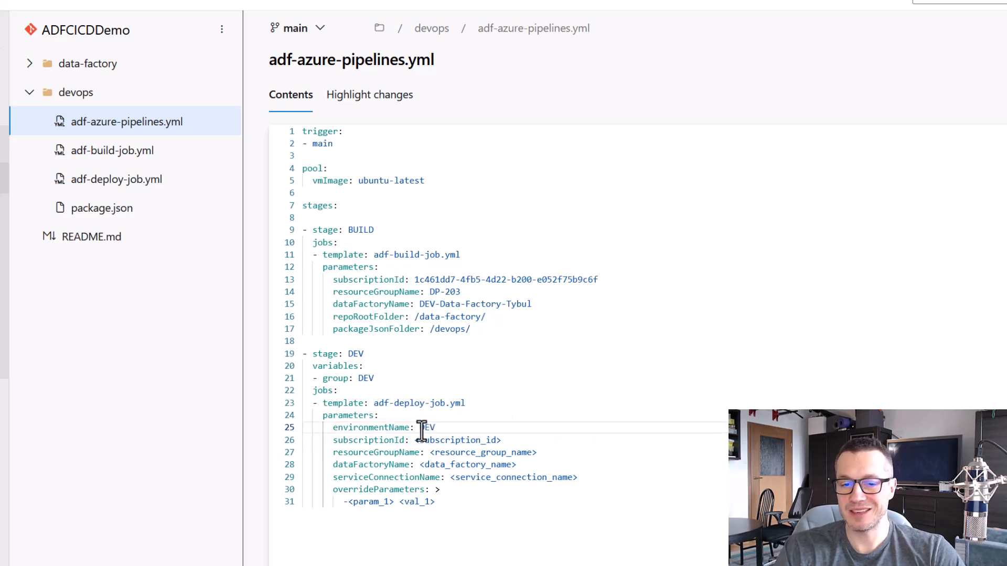
key(ctrl+2)
drag(300, 345, 594, 520)
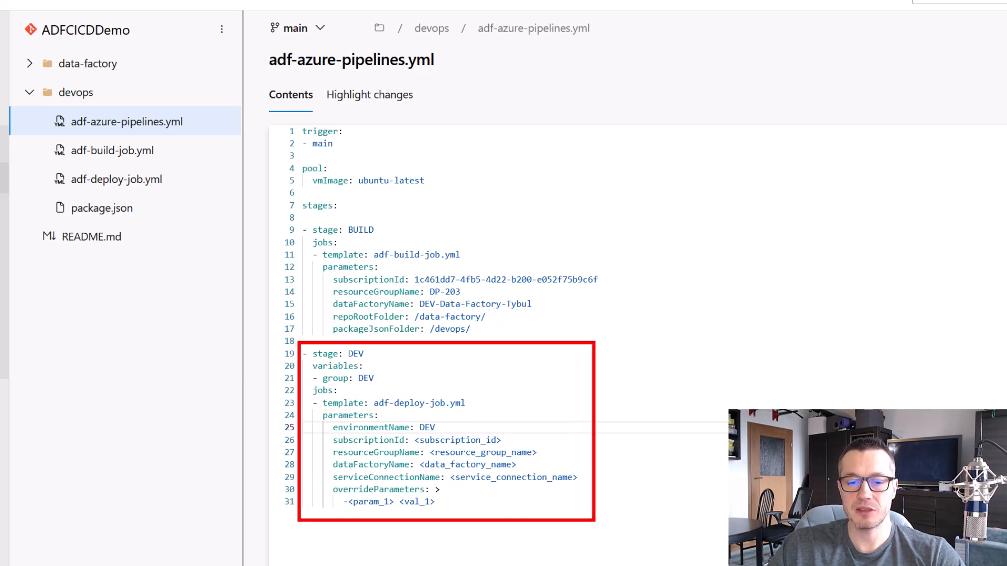
key(Escape)
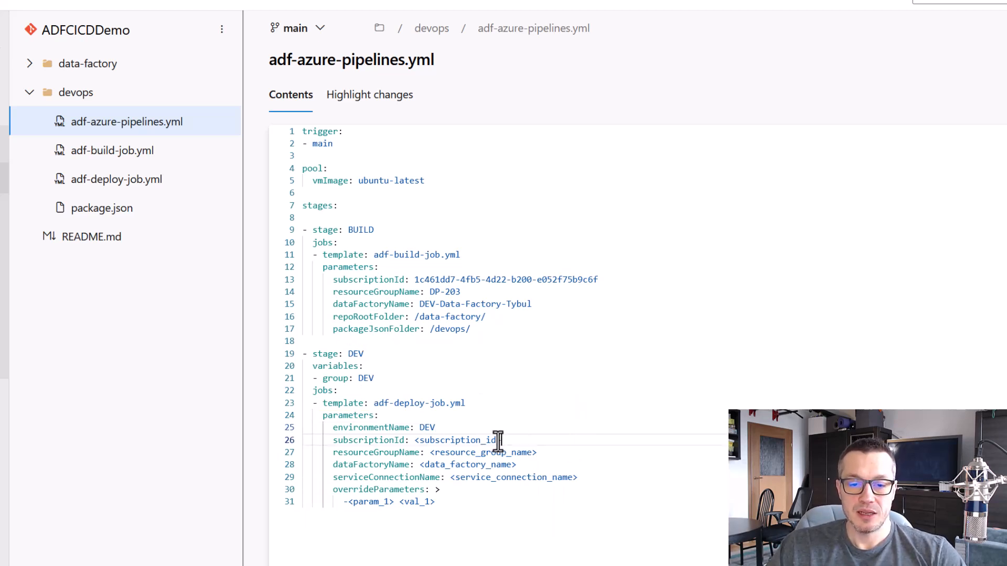
Replace the DEV stage's subscriptionId placeholder with the subscription ID copied from the BUILD stage
drag(501, 440, 416, 441)
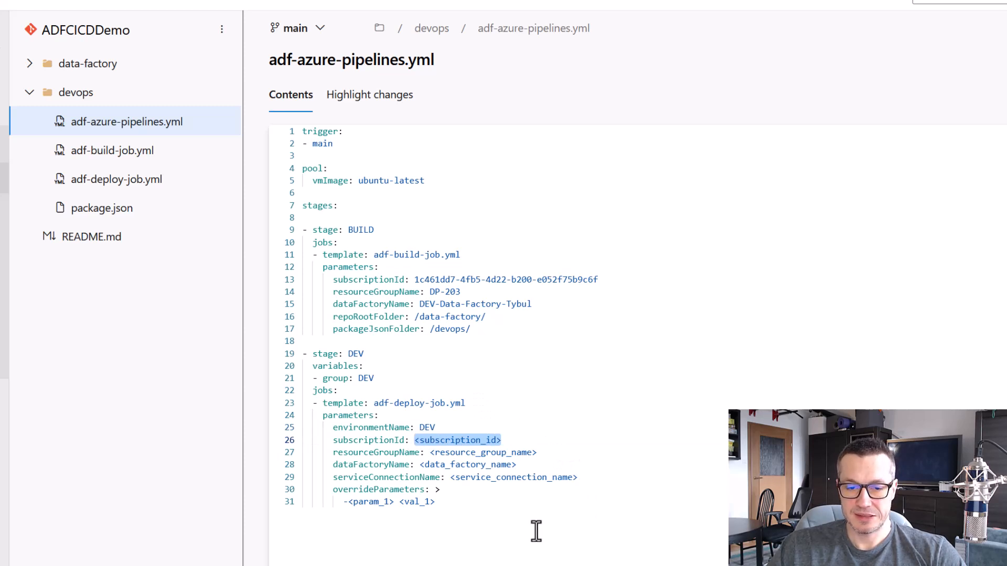
drag(598, 280, 414, 283)
key(ctrl+c)
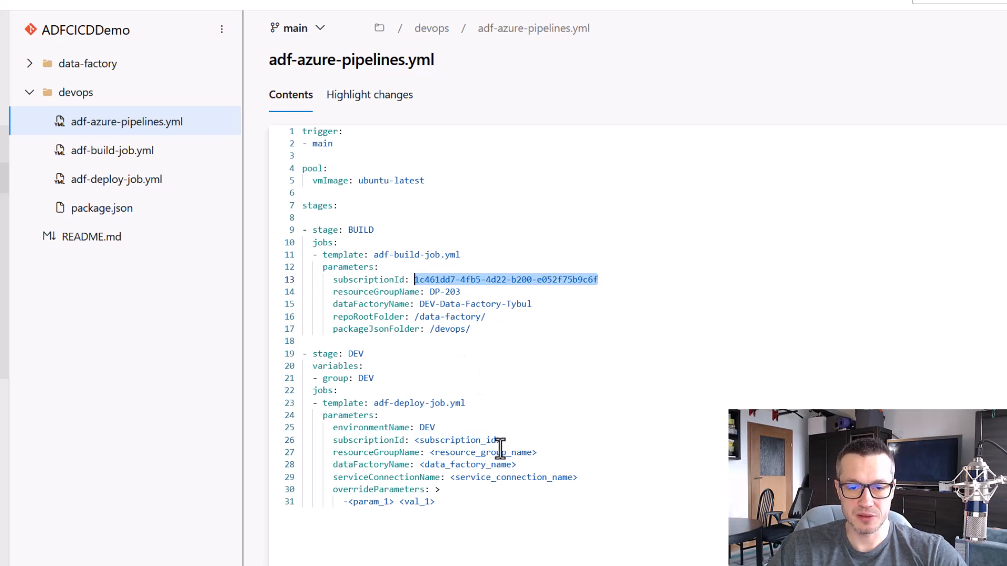
drag(503, 441, 415, 441)
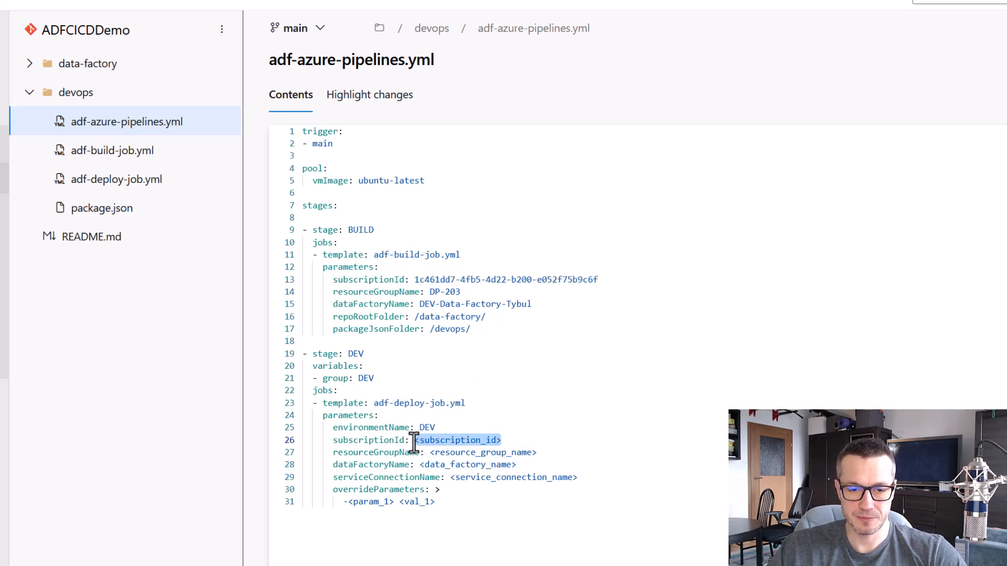
key(ctrl+v)
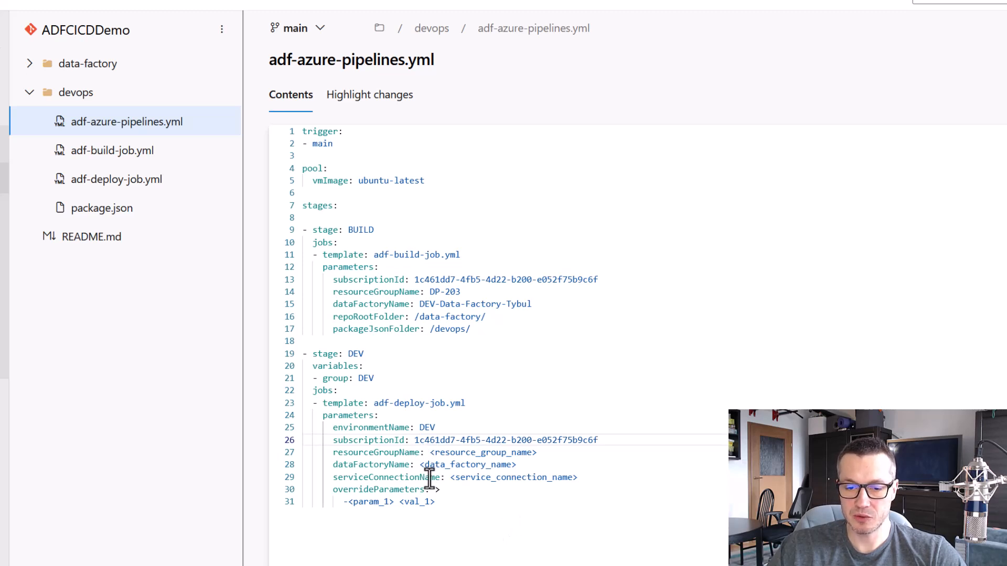
Fill the DEV stage's resourceGroupName with DP-203 and dataFactoryName with DEV-Data-Factory-Tybul, copied from the BUILD stage
drag(462, 291, 431, 291)
key(ctrl+c)
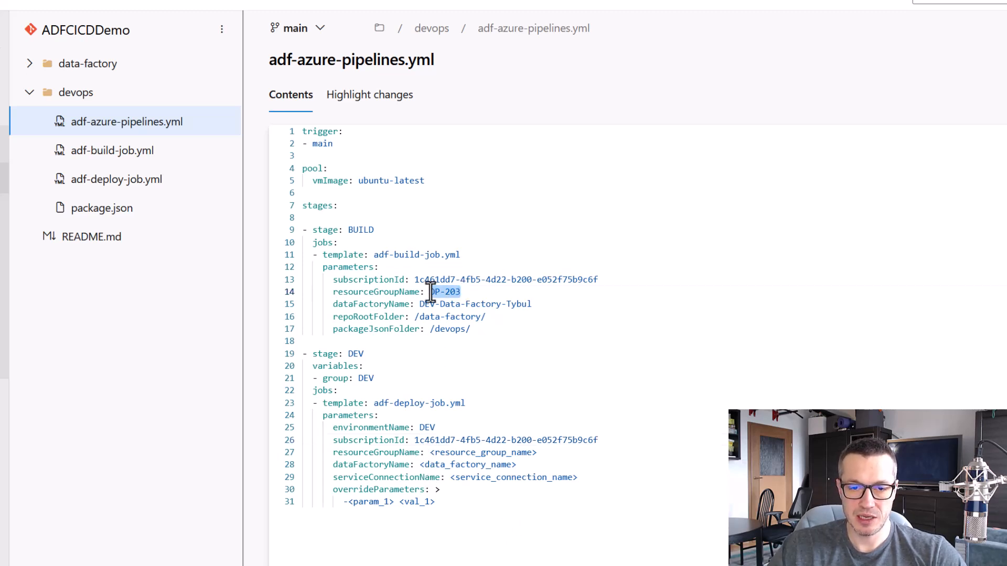
drag(537, 452, 428, 452)
key(ctrl+v)
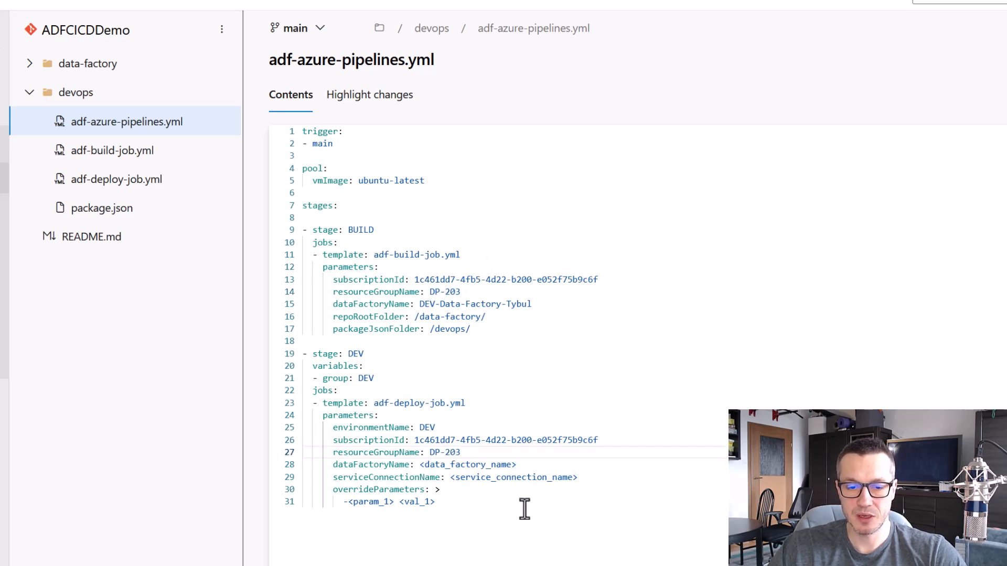
click(531, 305)
drag(521, 304, 419, 304)
key(ctrl+c)
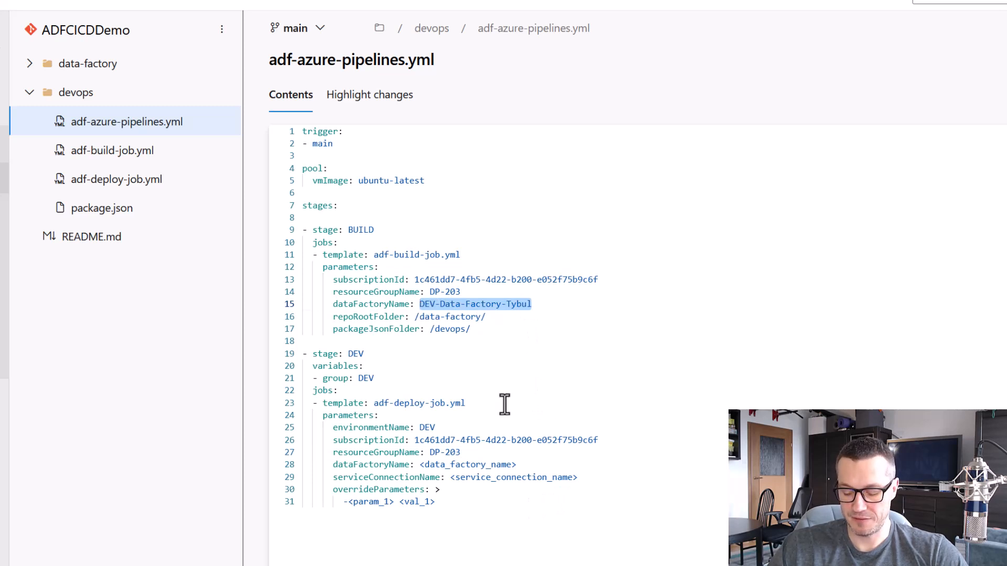
drag(519, 465, 419, 465)
key(ctrl+v)
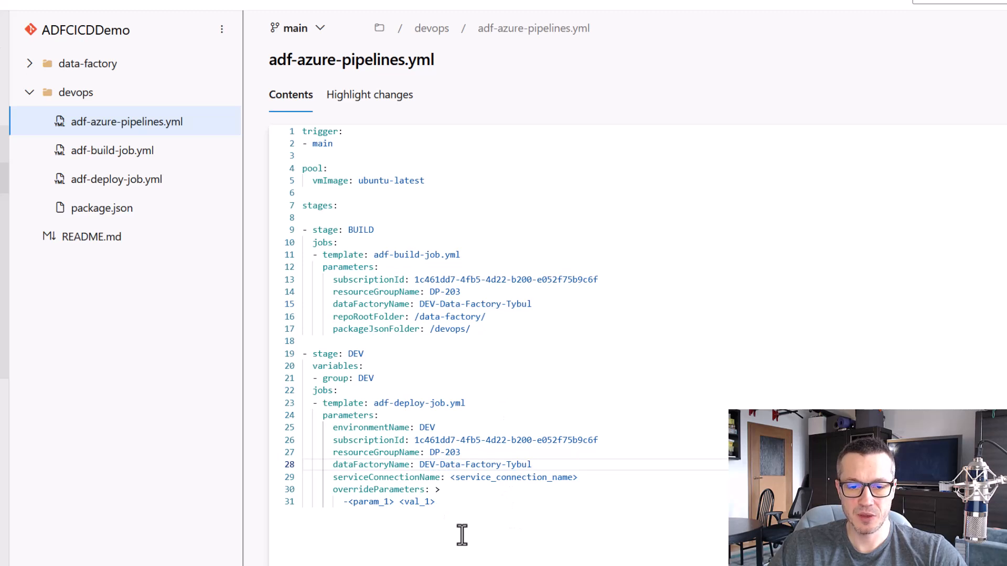
Look up the project's service connections and set the DEV stage's serviceConnectionName in adf-azure-pipelines.yml to CICD_DEV
mouse_move(329, 468)
mouse_down()
mouse_move(374, 481)
mouse_move(592, 486)
mouse_up()
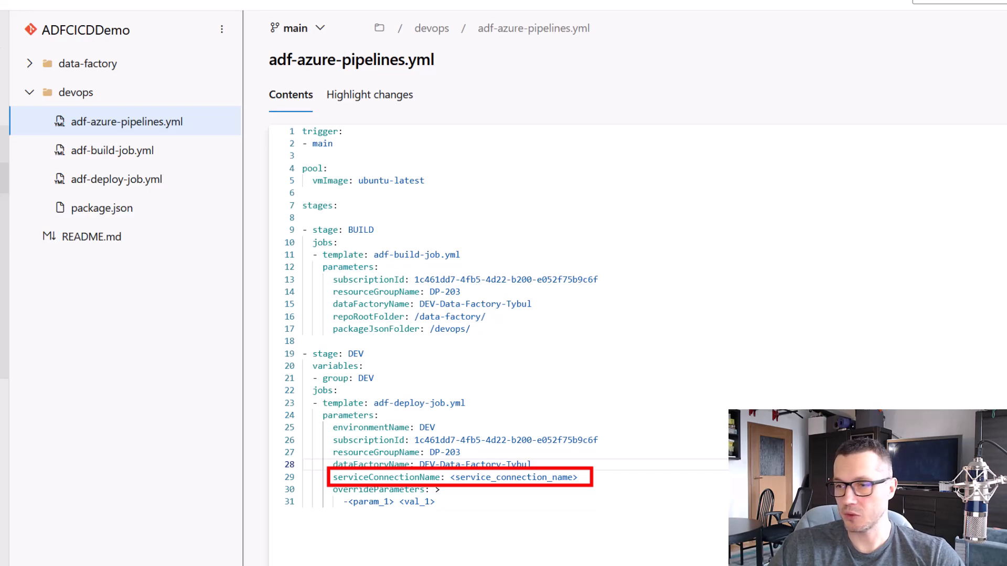
click(442, 10)
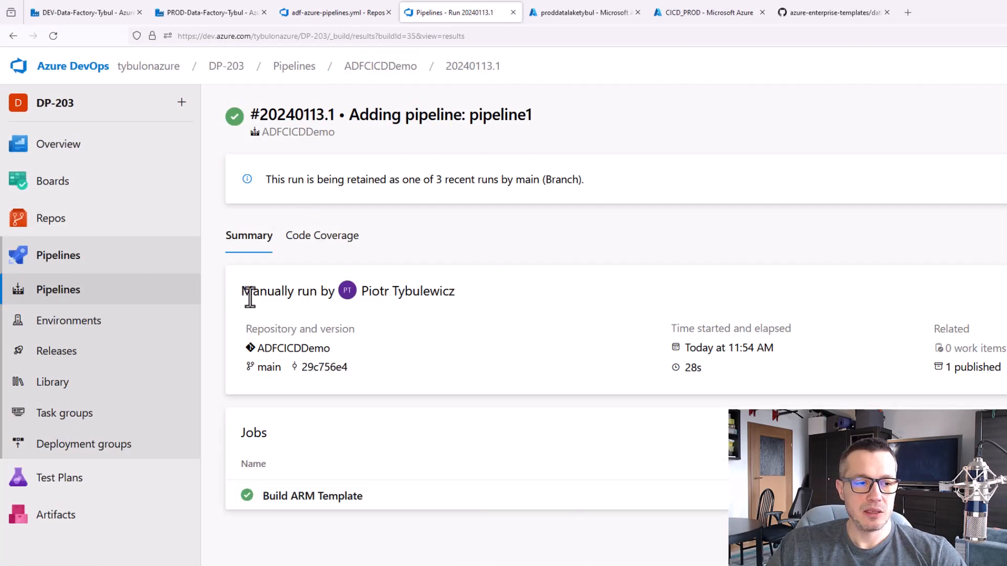
click(85, 555)
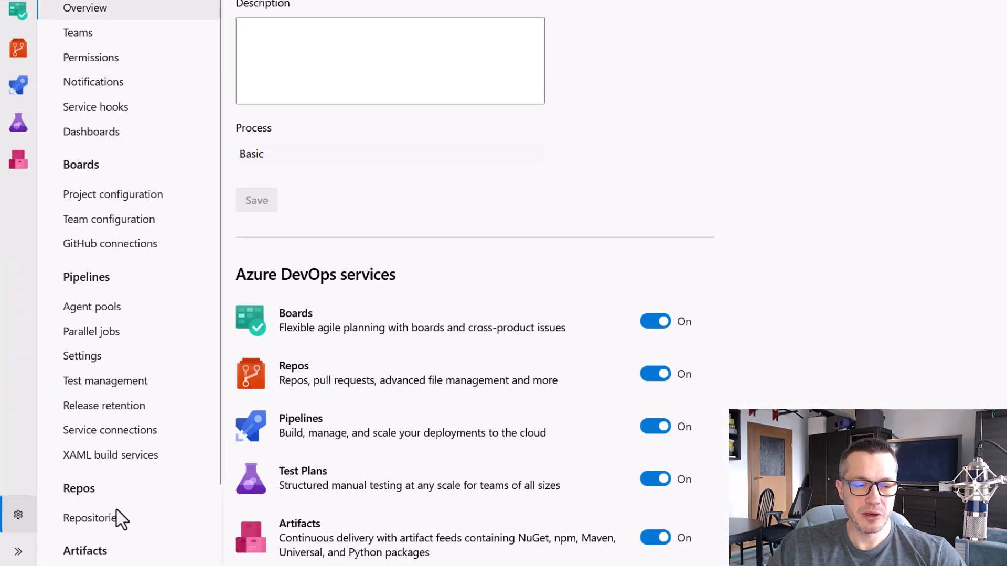
click(131, 430)
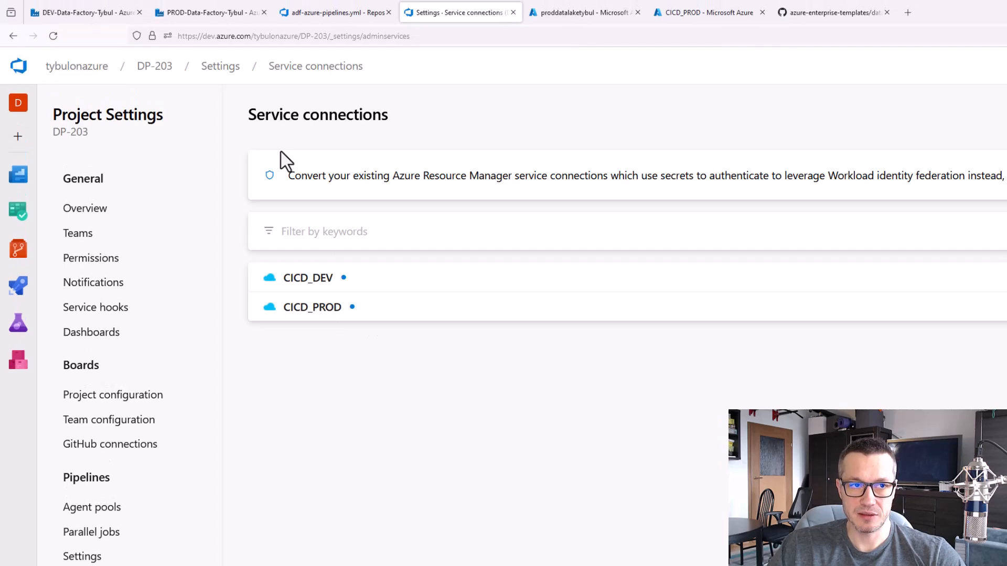
click(334, 12)
drag(776, 553, 639, 553)
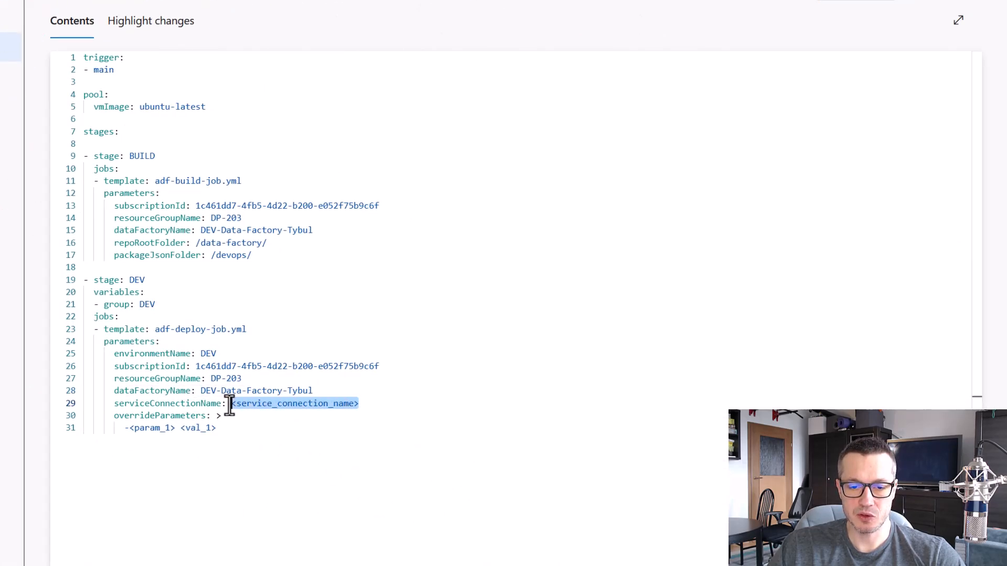
text(CICD)
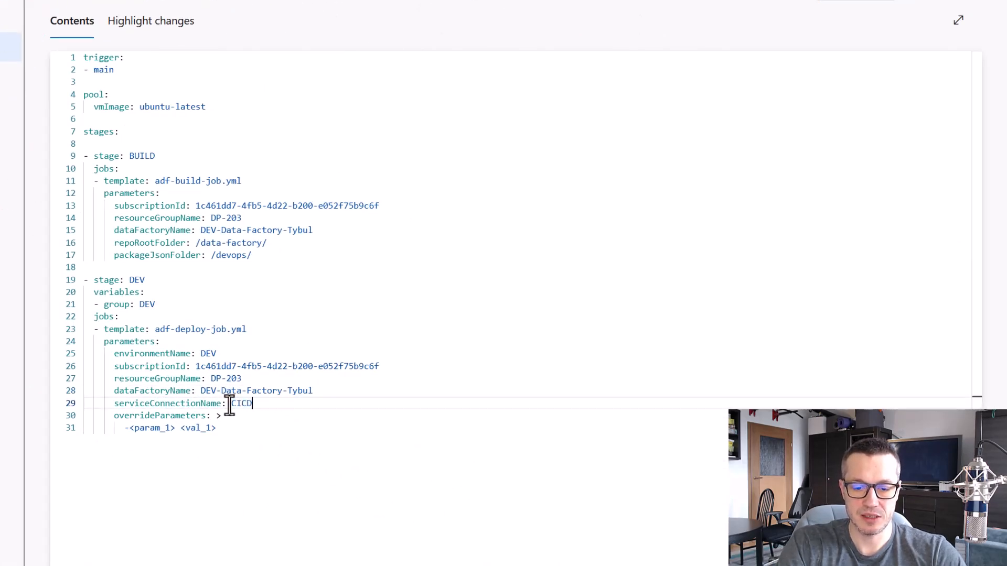
text(_DEV)
click(242, 443)
drag(107, 408, 239, 440)
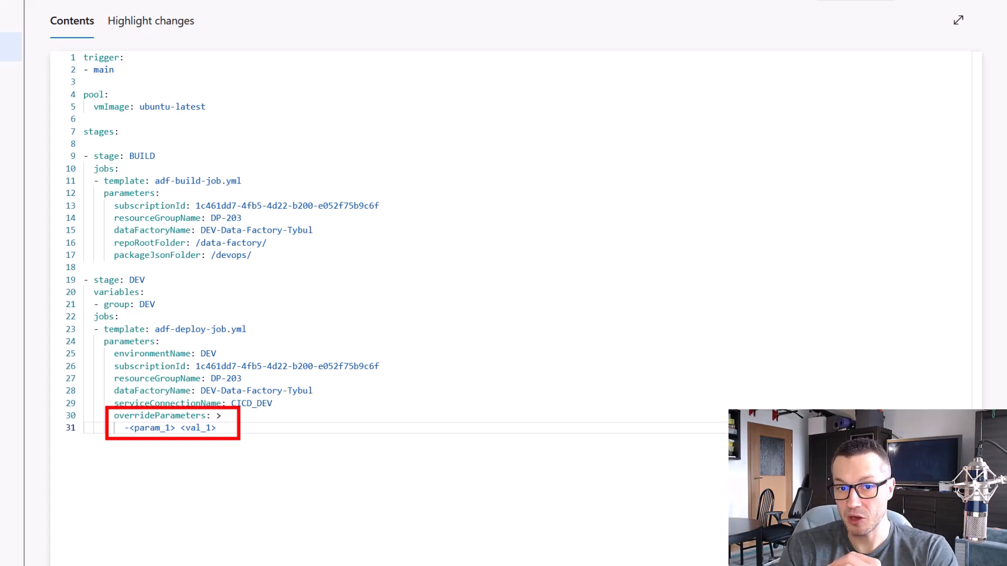
key(Escape)
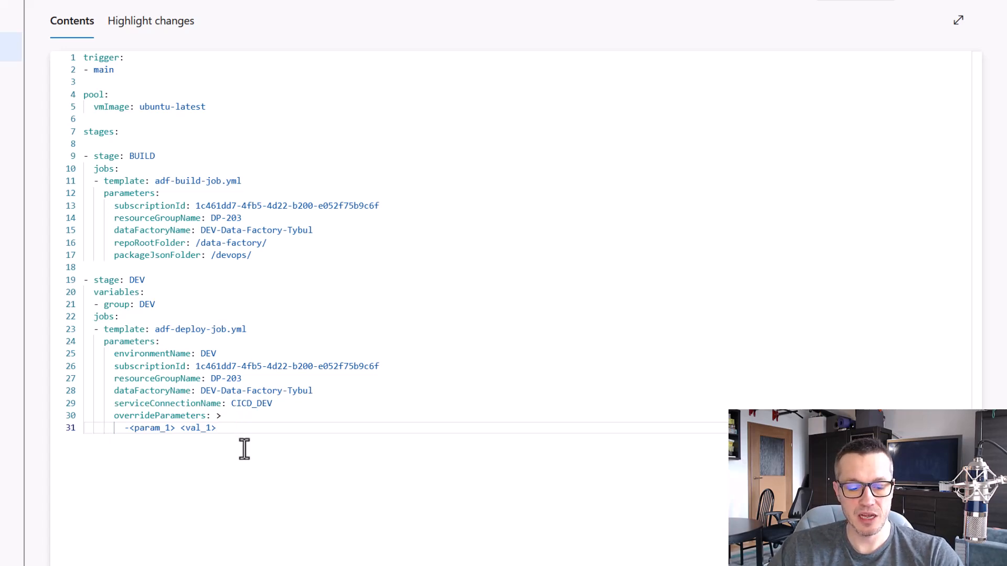
drag(126, 421, 209, 434)
key(Escape)
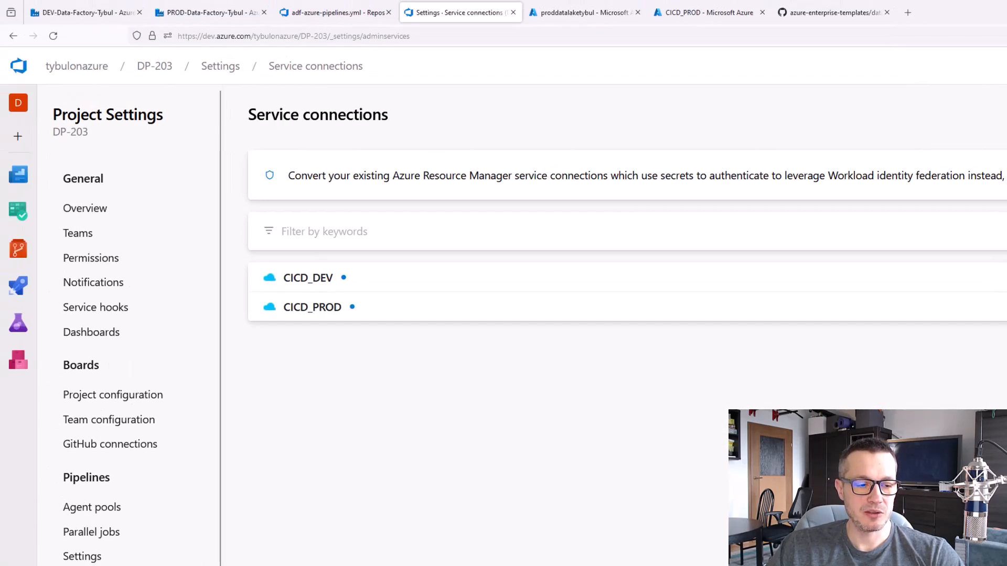
Open the published artifacts of the ADFCICDDemo pipeline's latest run, #20240113.5, and expand the data-factory artifact
mouse_move(18, 285)
click(89, 313)
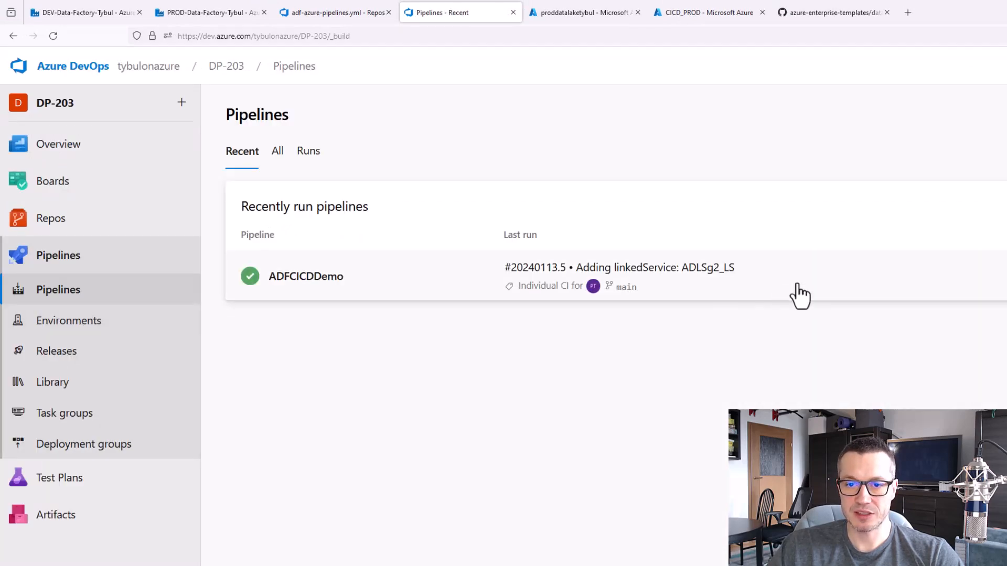
click(784, 303)
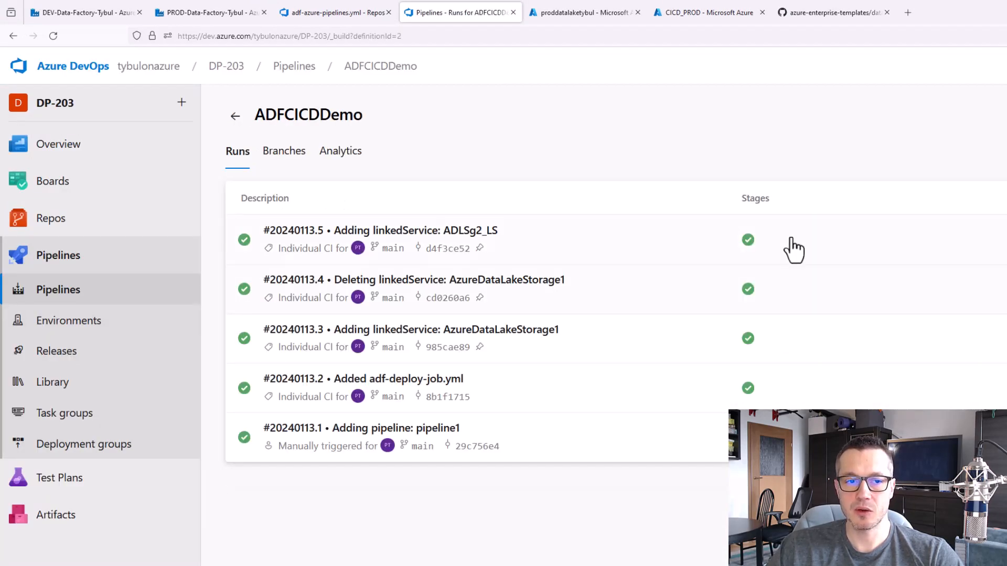
click(234, 115)
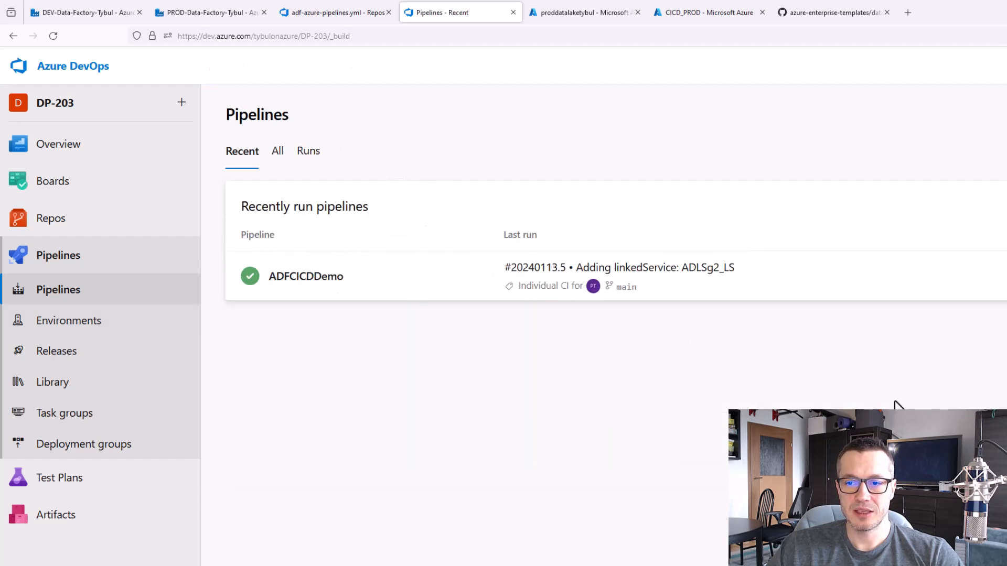
click(790, 282)
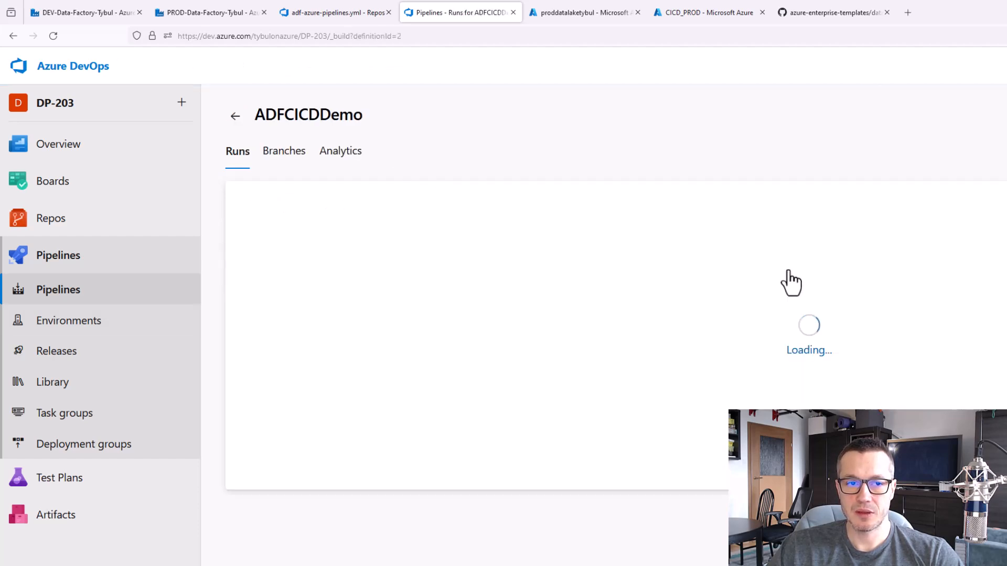
click(839, 258)
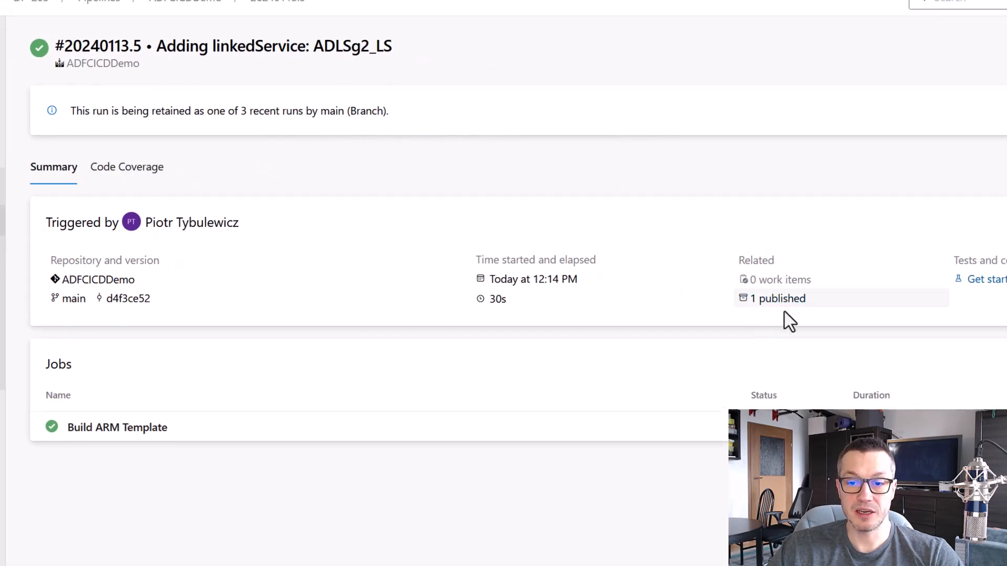
click(782, 304)
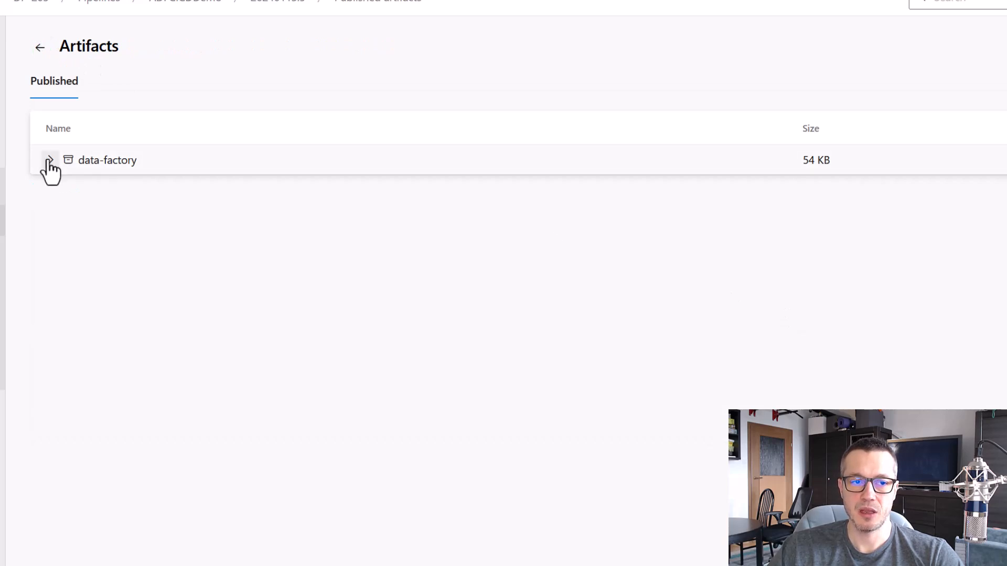
click(50, 160)
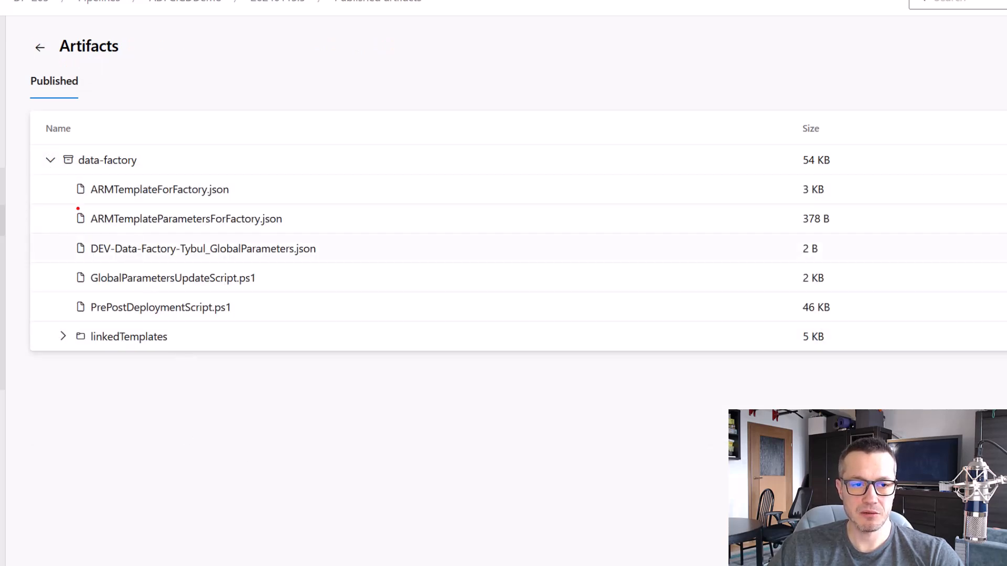
Download ARMTemplateParametersForFactory.json from the data-factory artifact and open it to view the template parameters
mouse_move(74, 200)
mouse_down()
mouse_move(281, 237)
mouse_move(314, 232)
mouse_up()
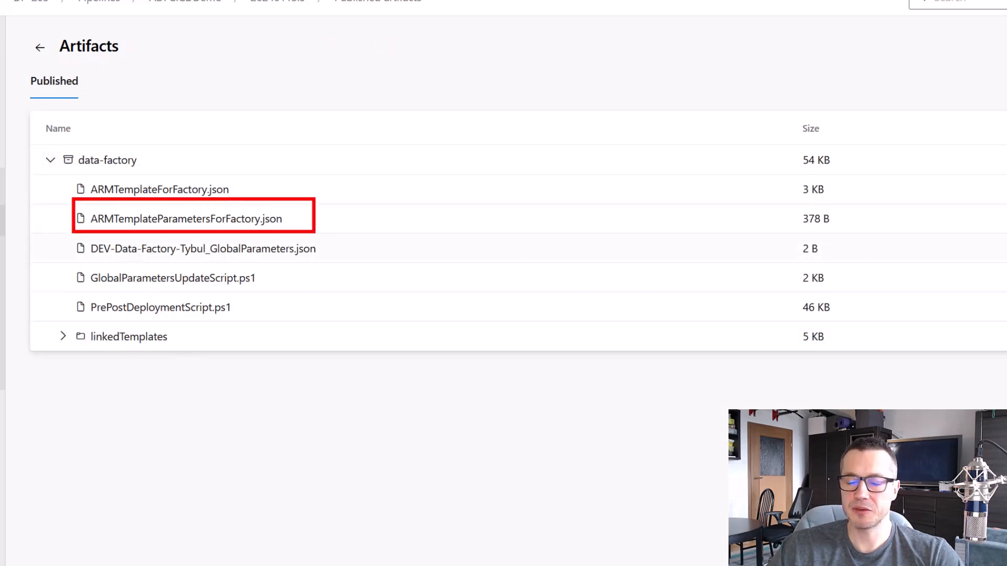
key(Escape)
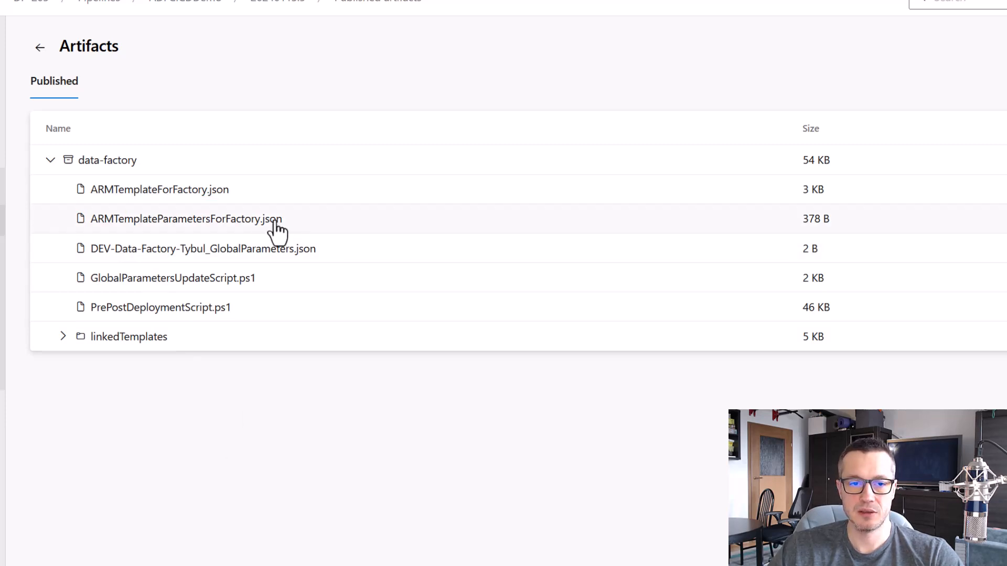
click(274, 226)
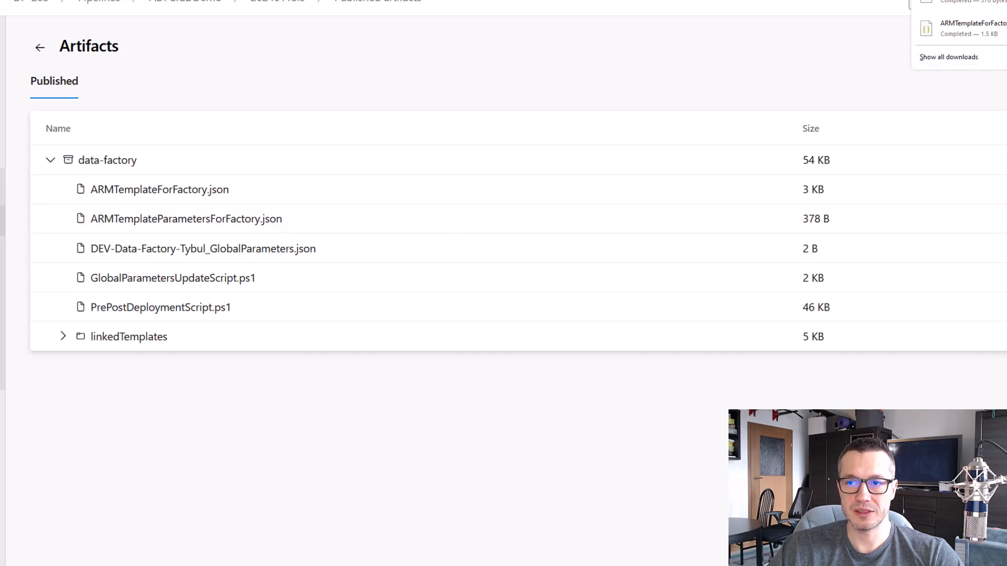
click(986, 2)
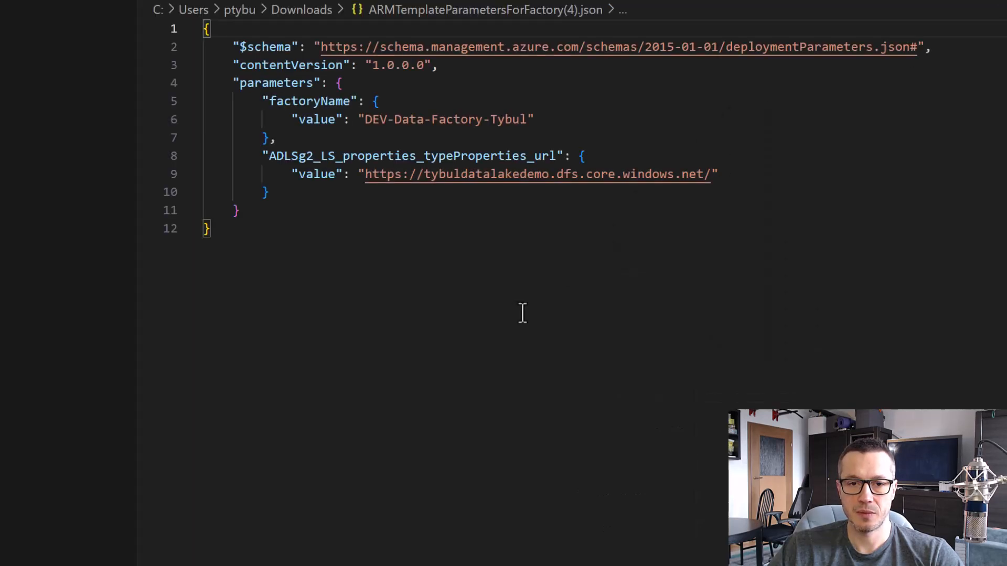
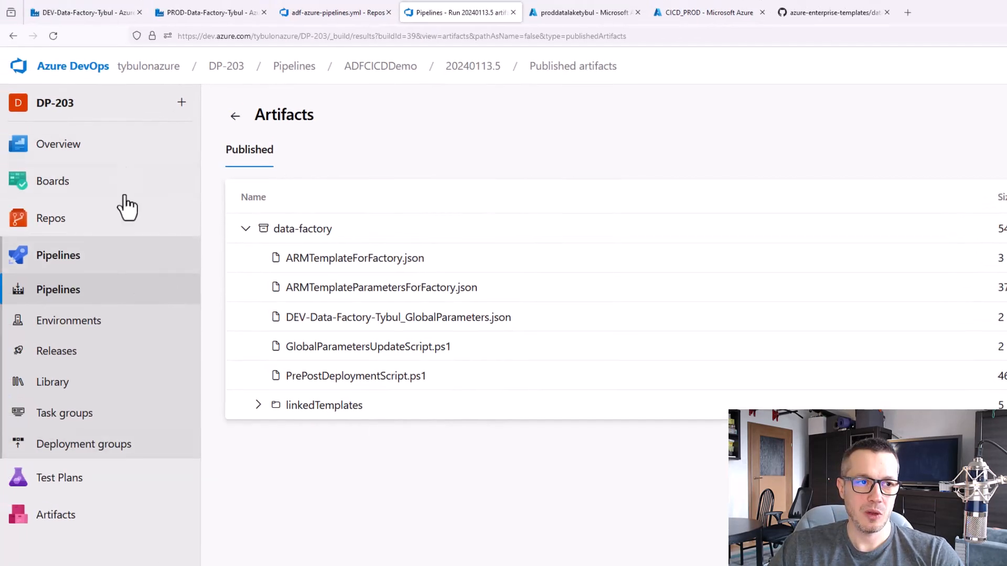
Examine the ARM template parameter configuration of DEV-Data-Factory-Tybul in Azure Data Factory, and leave it without saving changes
click(97, 14)
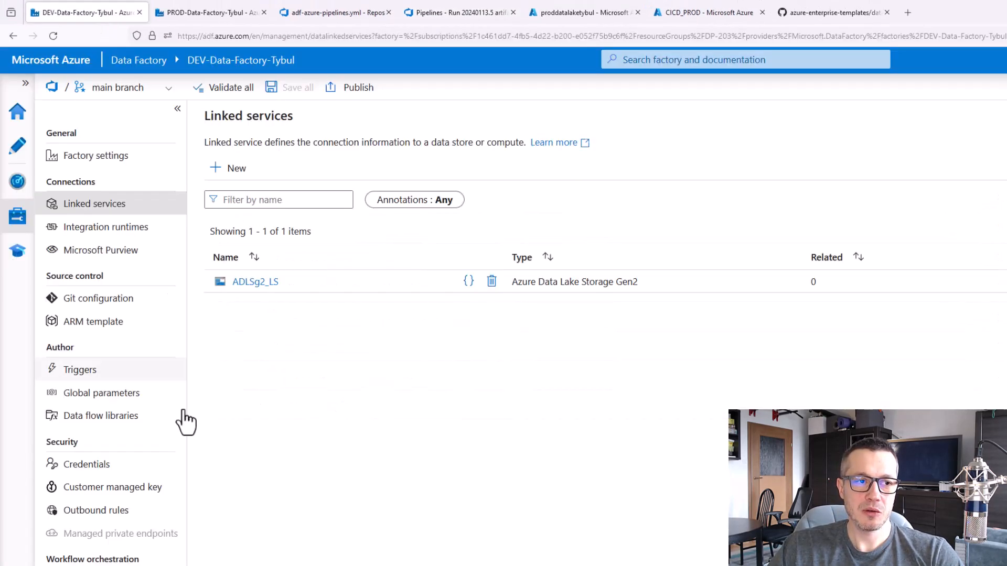
click(104, 326)
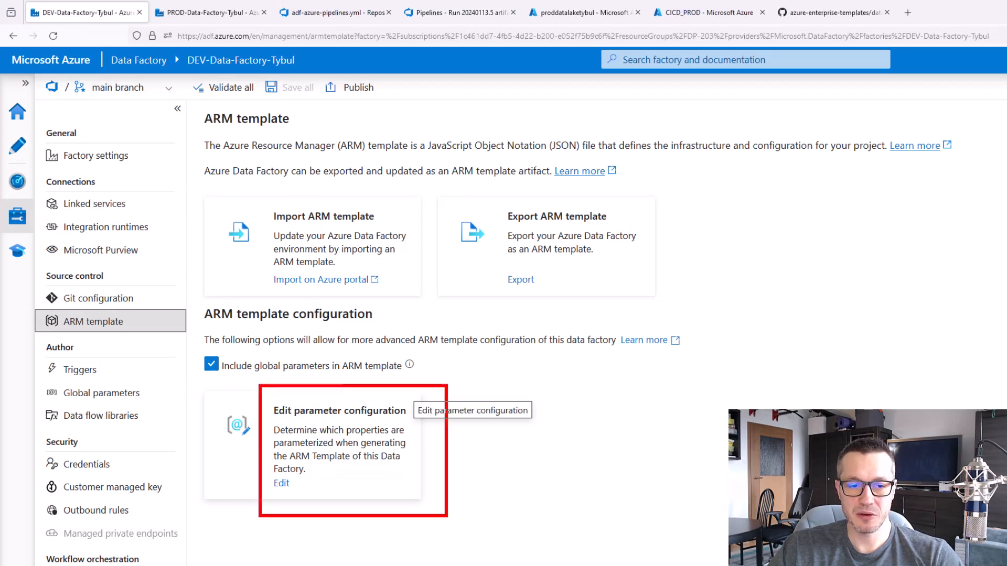
key(Escape)
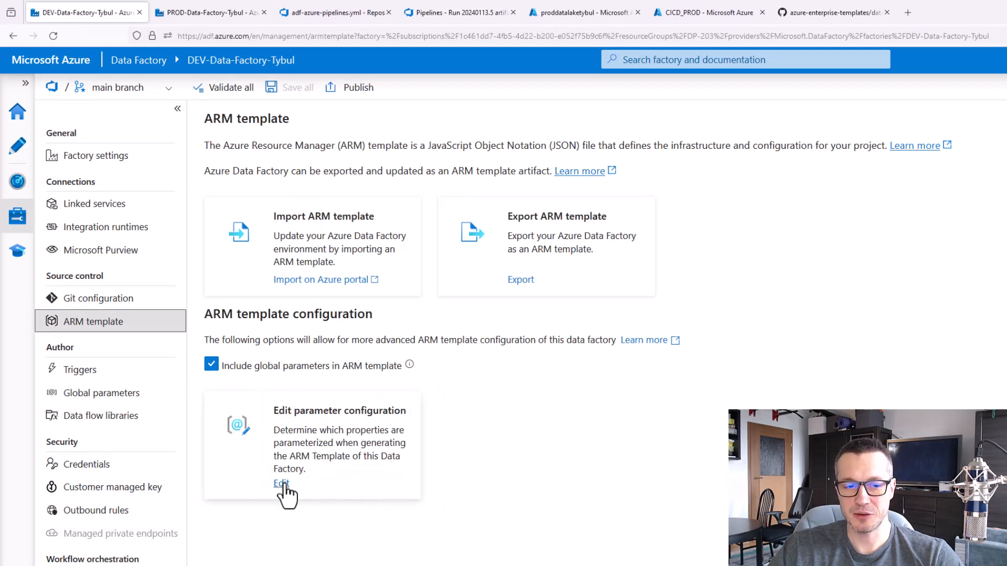
click(313, 464)
click(314, 477)
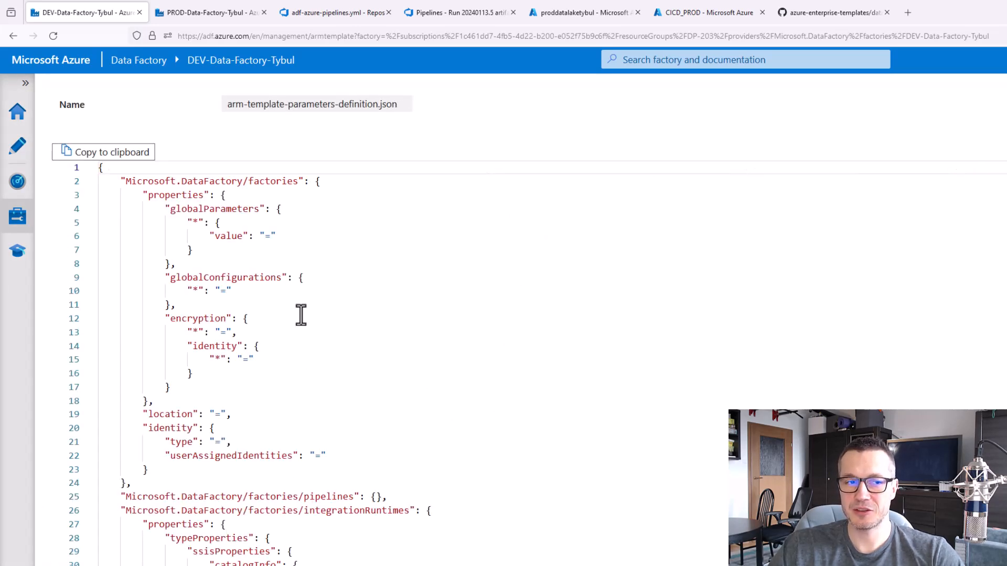
scroll(308, 318, down, 1)
scroll(308, 318, down, 5)
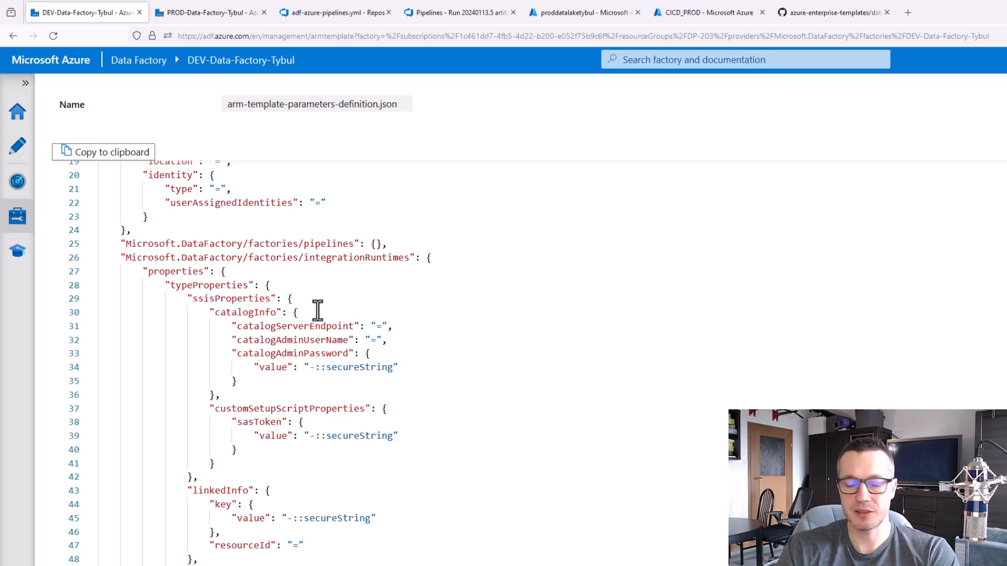
key(Escape)
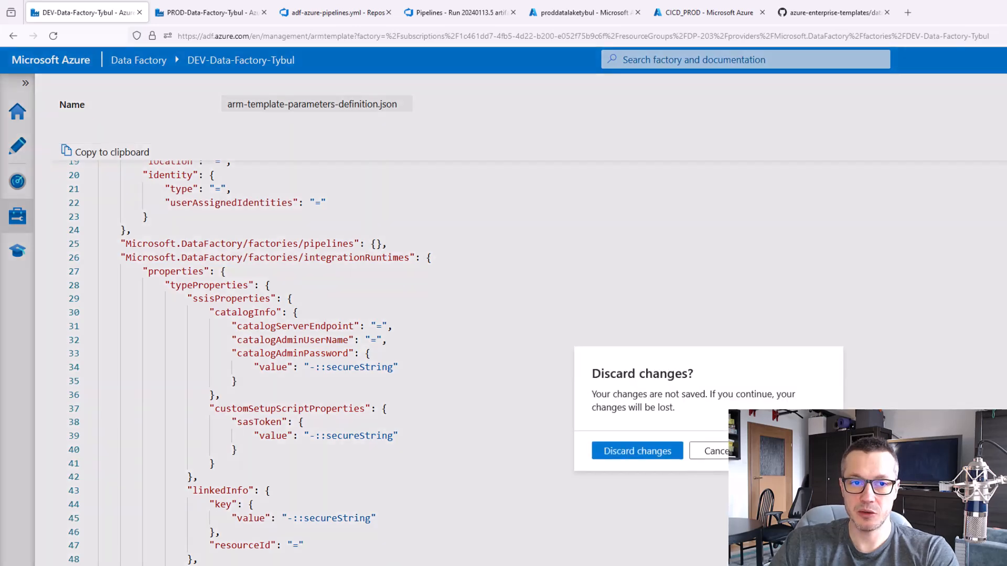
click(649, 455)
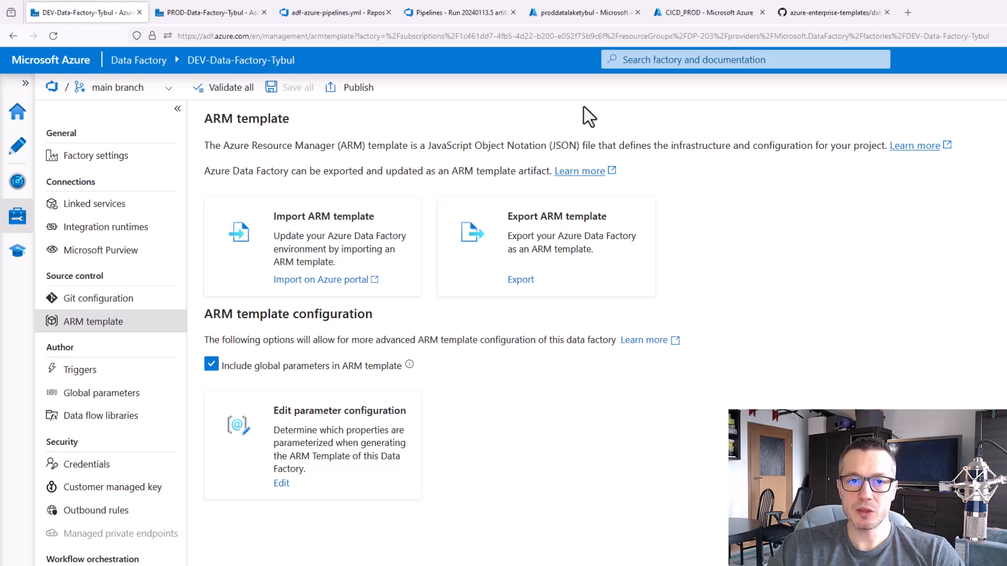
Copy the parameter name ADLSg2_LS_properties_typeProperties_url from the JSON file in Visual Studio Code and replace <param_1> in adf-azure-pipelines.yml with it
key(alt+Tab)
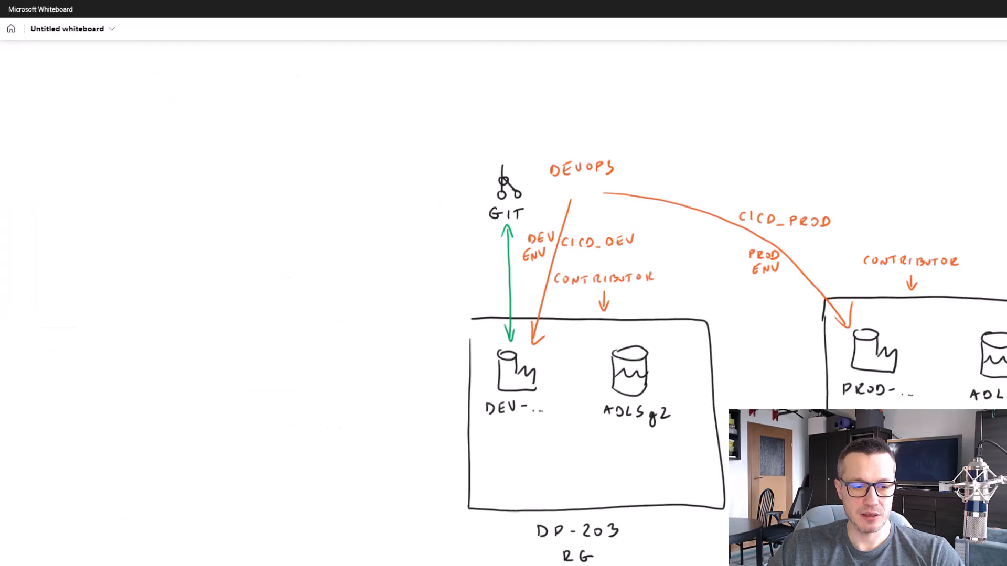
key(alt+Tab)
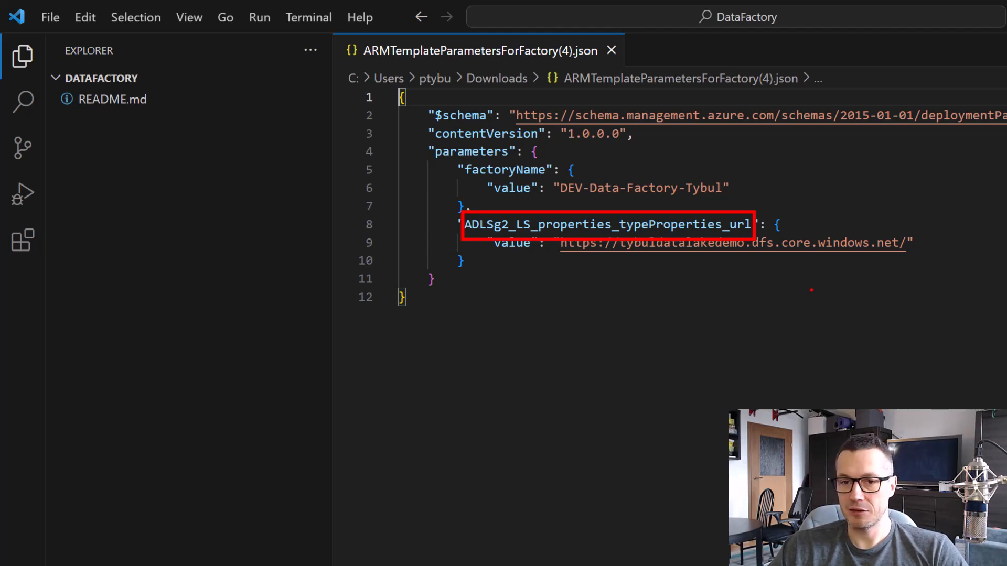
drag(752, 224, 465, 224)
drag(465, 261, 752, 227)
key(ctrl+c)
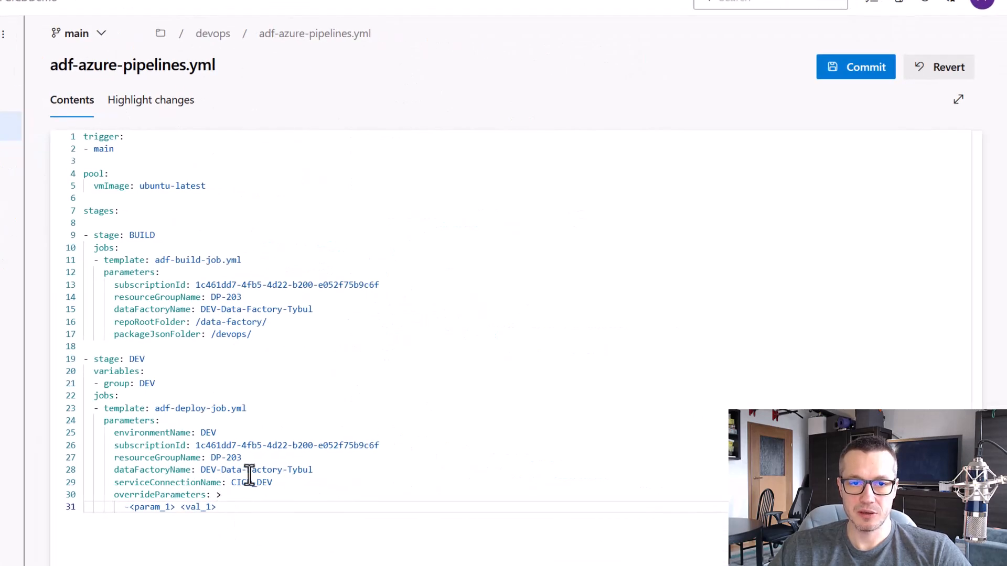
drag(175, 507, 129, 507)
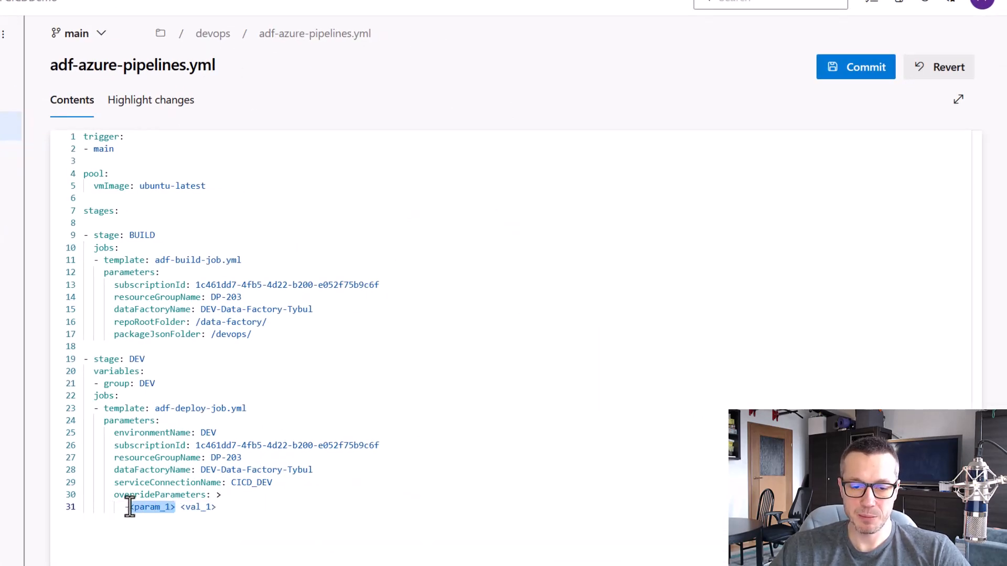
key(ctrl+v)
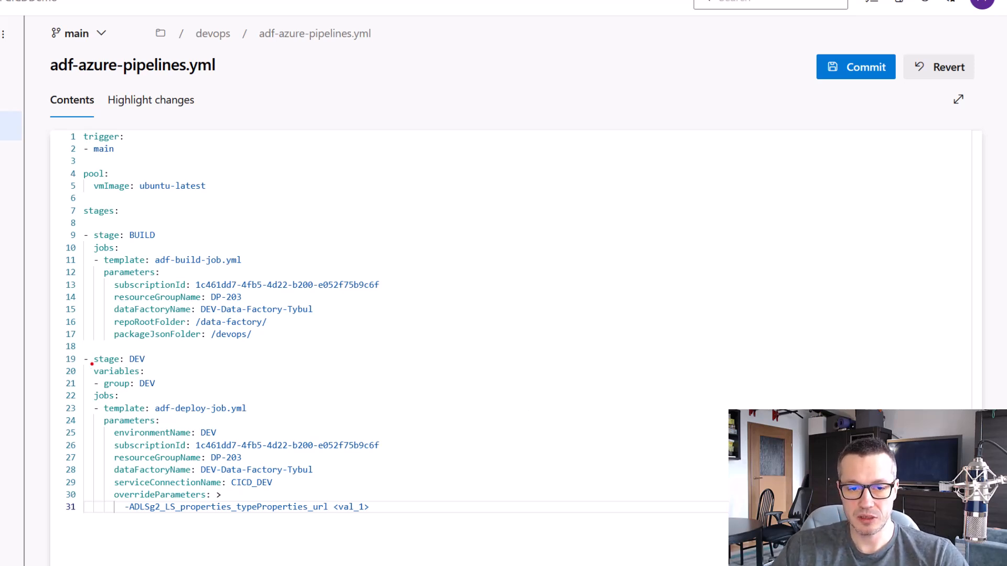
Replace the <val_1> placeholder in the DEV stage's overrideParameters with an empty variable reference $()
drag(89, 364, 168, 390)
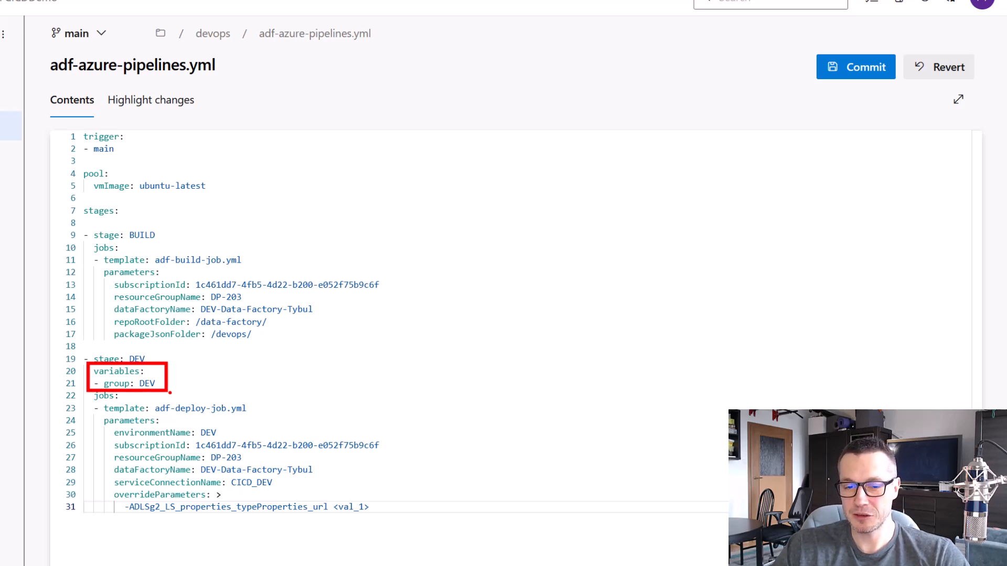
key(Escape)
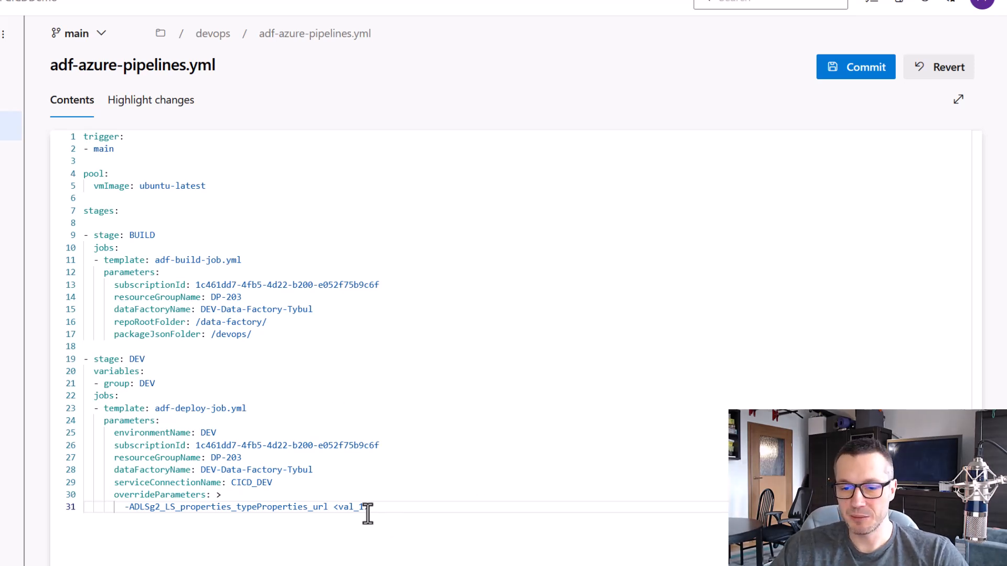
drag(369, 507, 334, 506)
text($()
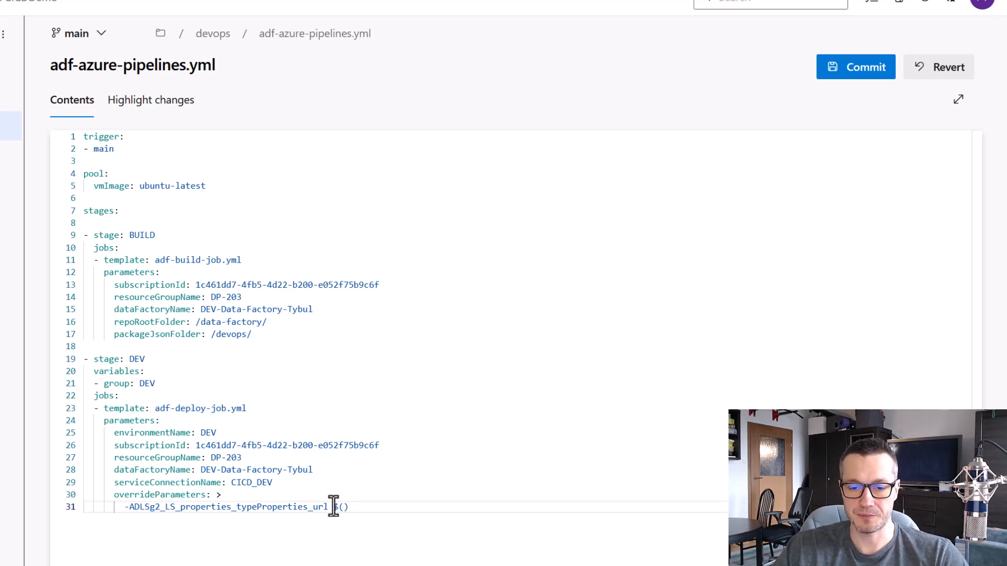
key(ctrl+2)
drag(330, 493, 364, 523)
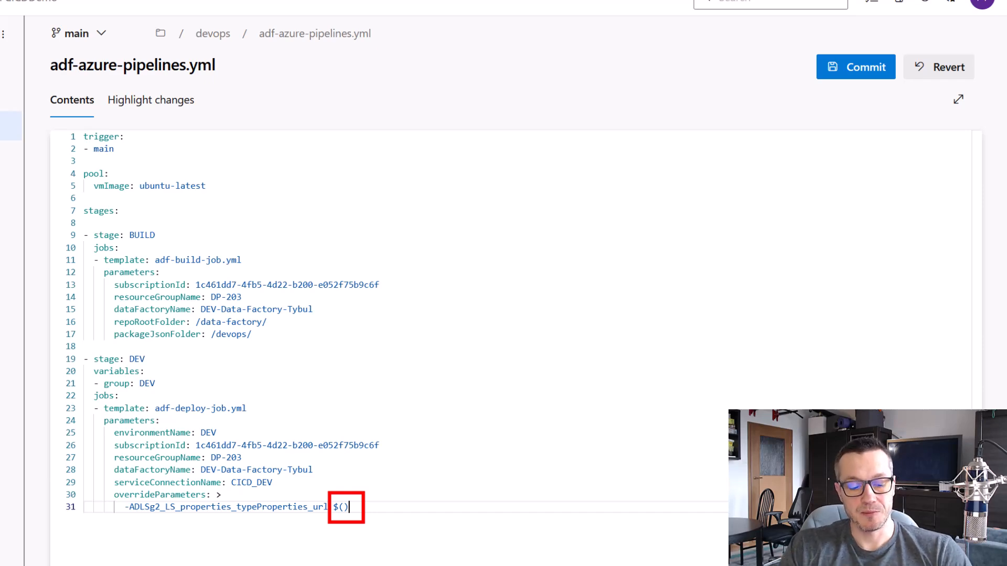
key(Escape)
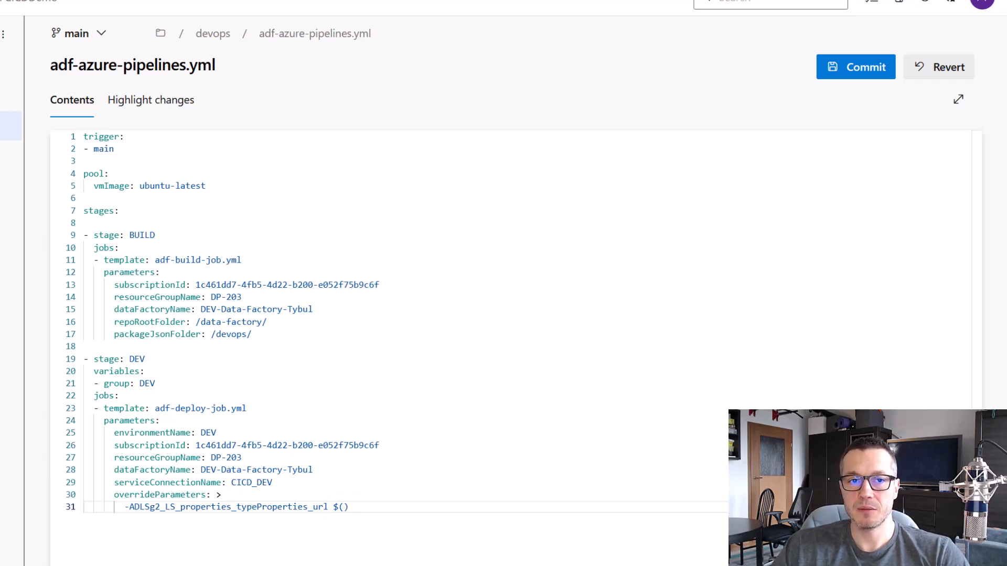
Open the DEV variable group in the Azure DevOps pipeline library
click(451, 13)
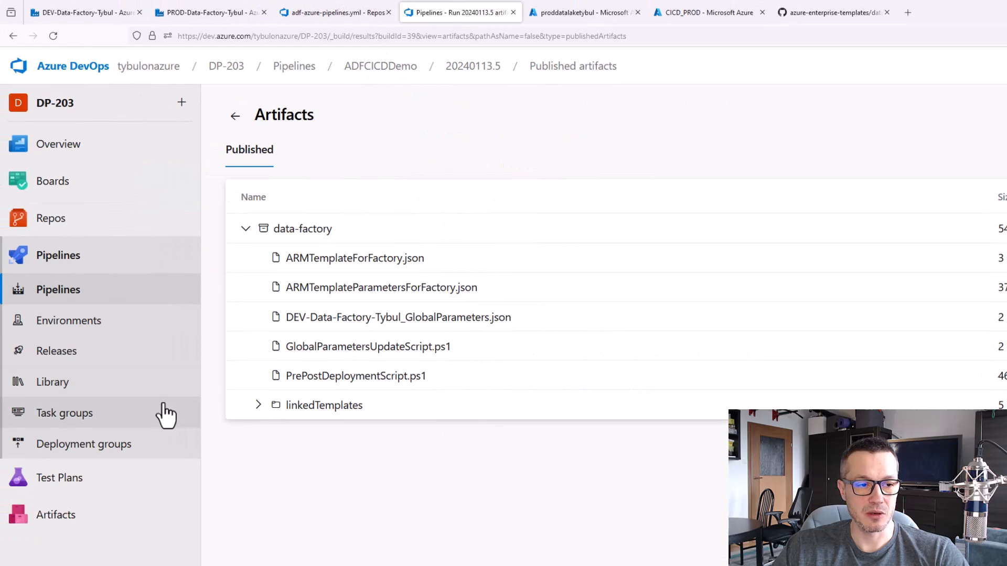
click(89, 384)
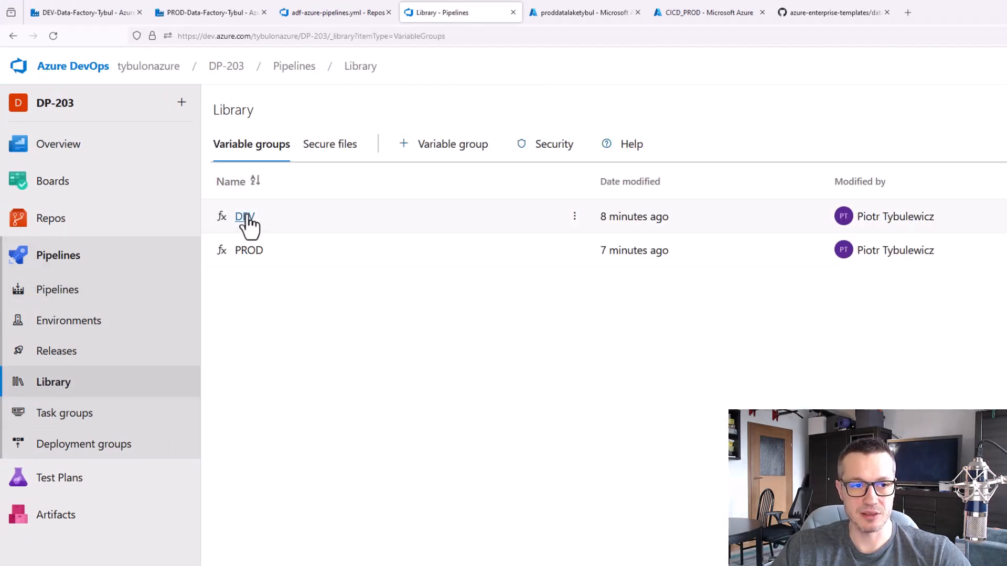
click(246, 216)
drag(462, 450, 266, 450)
key(ctrl+c)
click(263, 447)
key(ctrl+v)
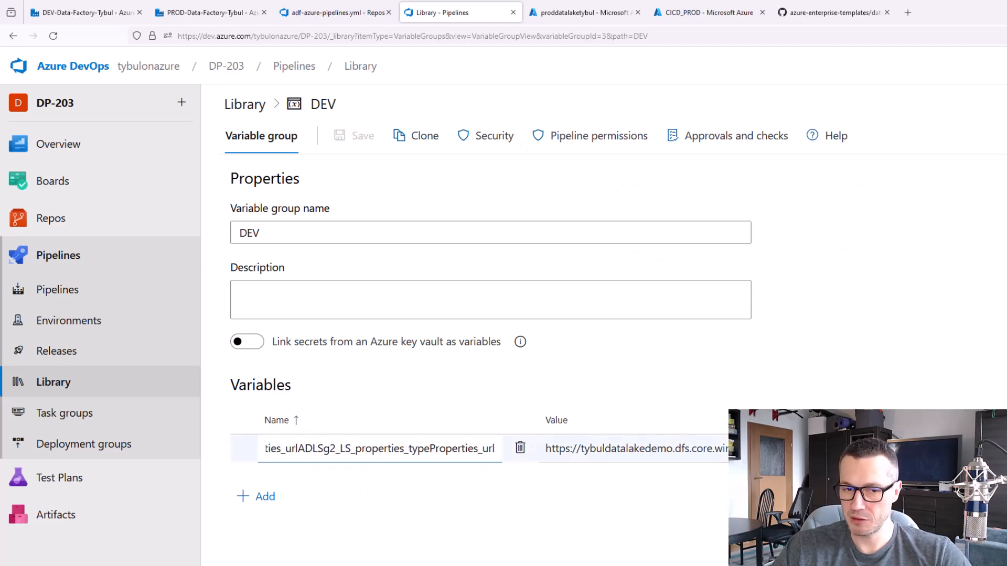
double_click(458, 451)
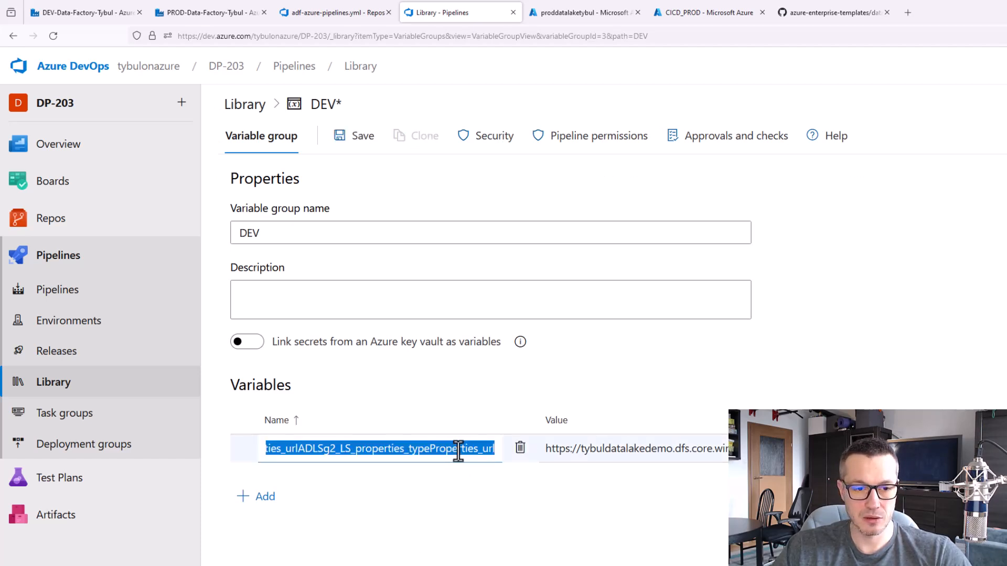
click(243, 102)
click(719, 431)
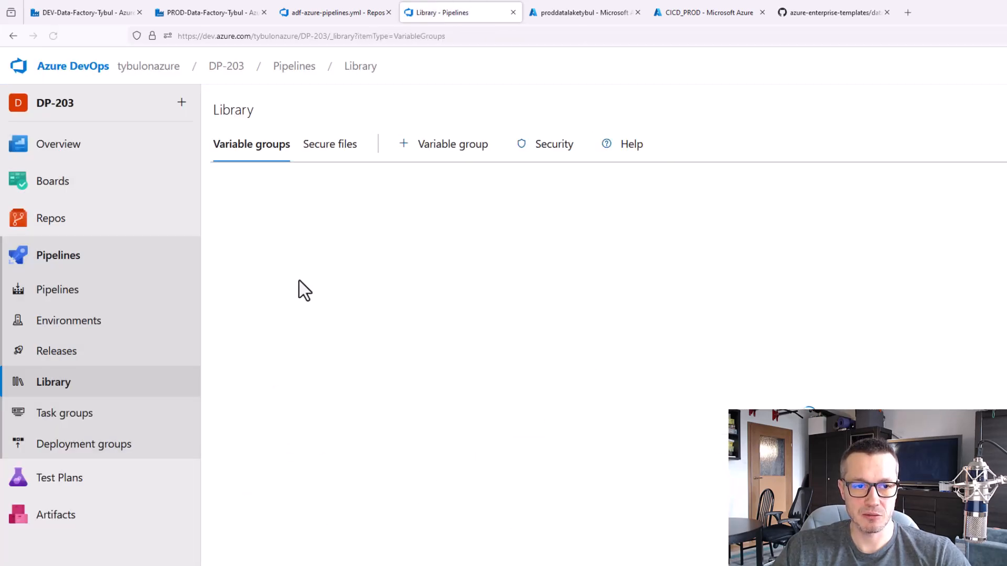
Copy the variable name ADLSg2_LS_properties_typeProperties_url from the DEV variable group and insert it inside the $() reference in adf-azure-pipelines.yml
click(244, 216)
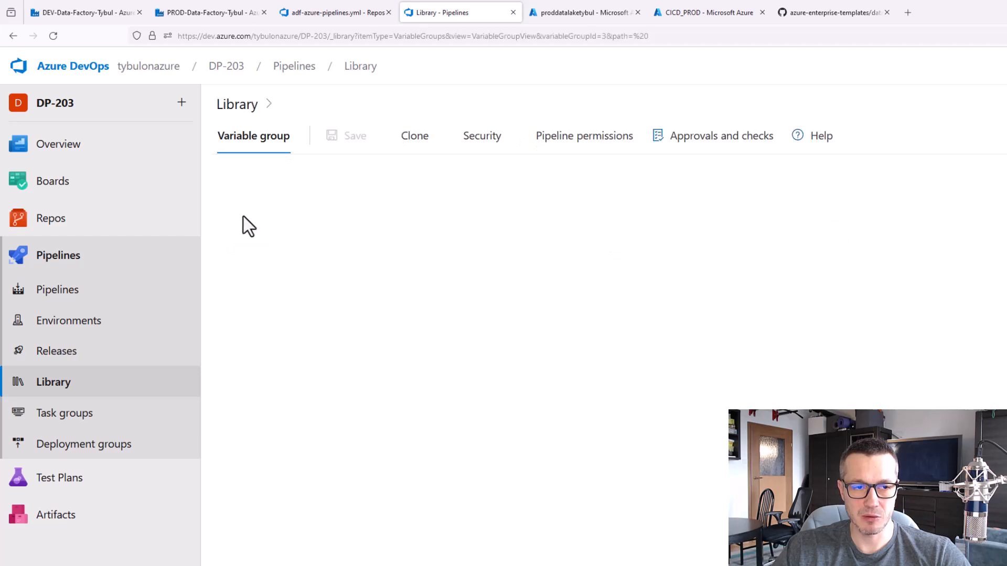
click(391, 454)
drag(455, 454, 241, 446)
key(ctrl+c)
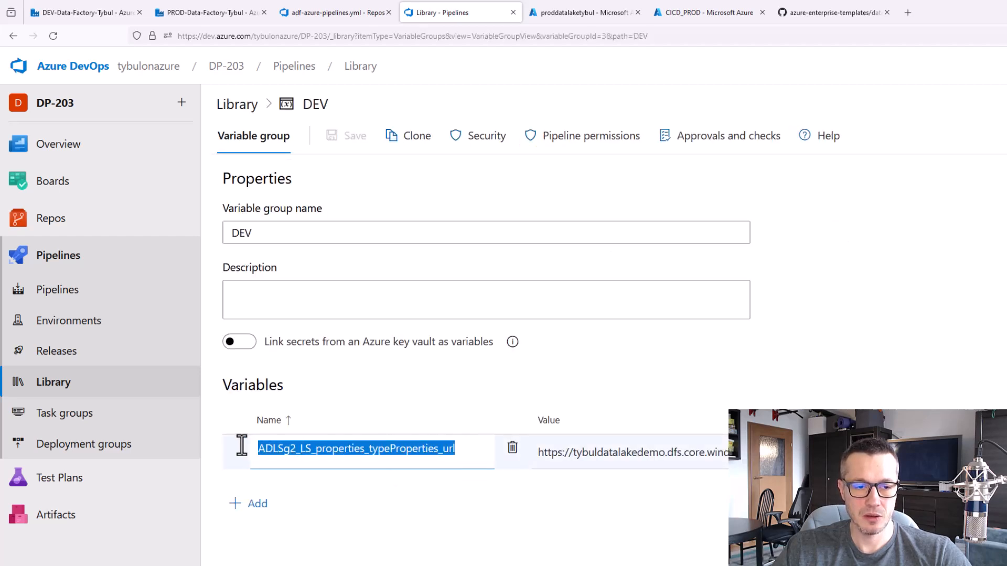
key(Escape)
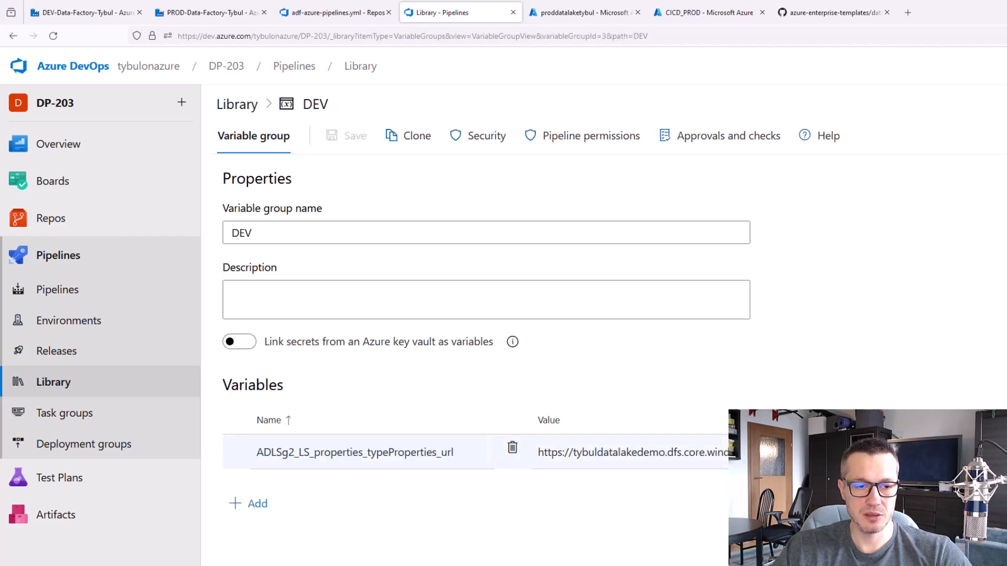
click(248, 107)
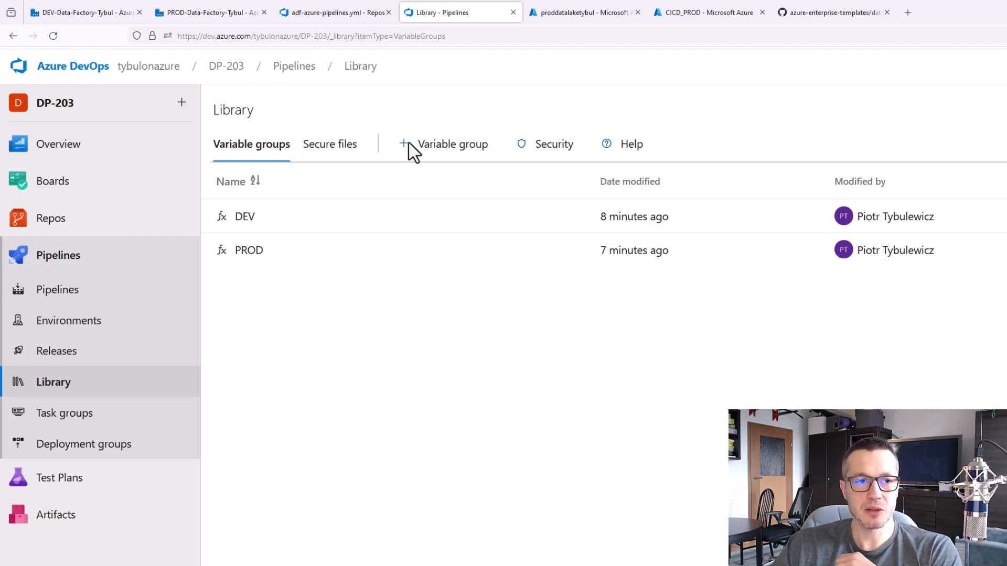
click(335, 16)
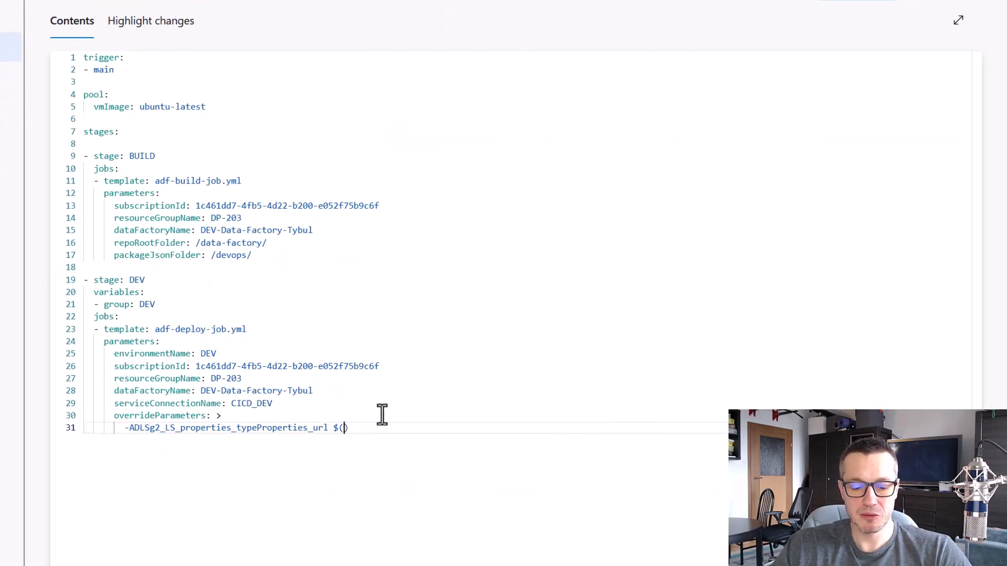
key(ctrl+v)
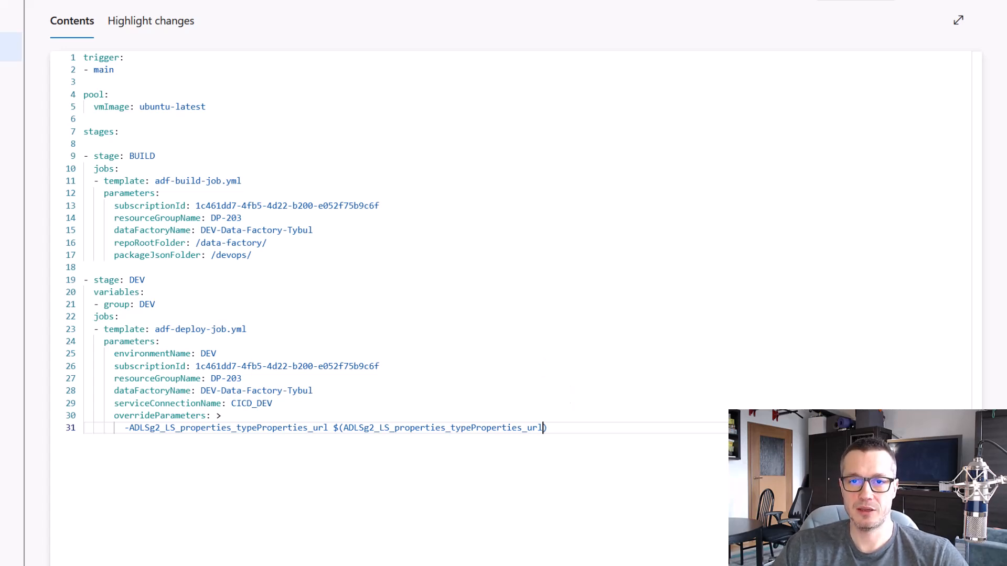
Duplicate the entire DEV stage block below the existing one in adf-azure-pipelines.yml, separated by a blank line
click(472, 0)
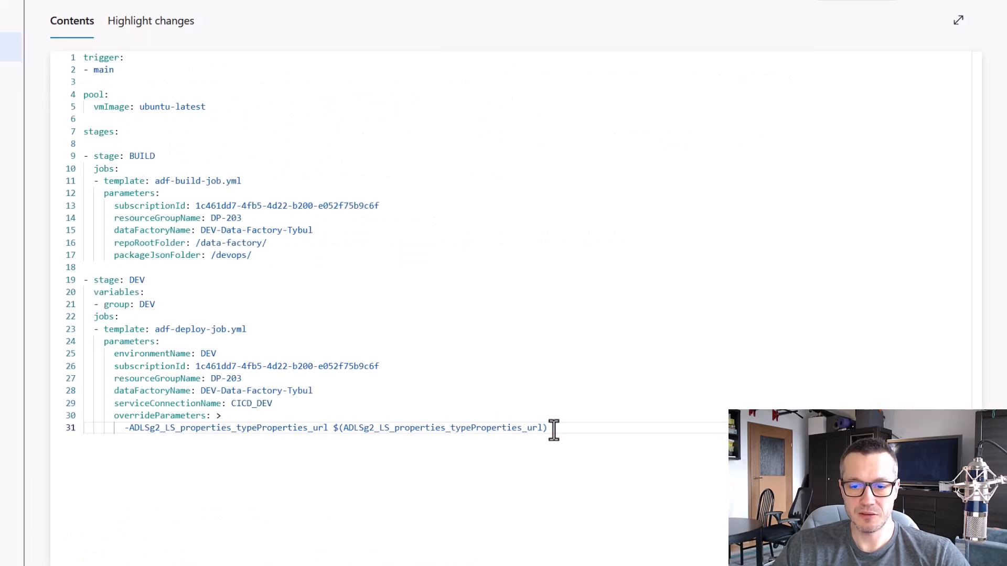
drag(552, 427, 62, 287)
key(ctrl+c)
click(577, 431)
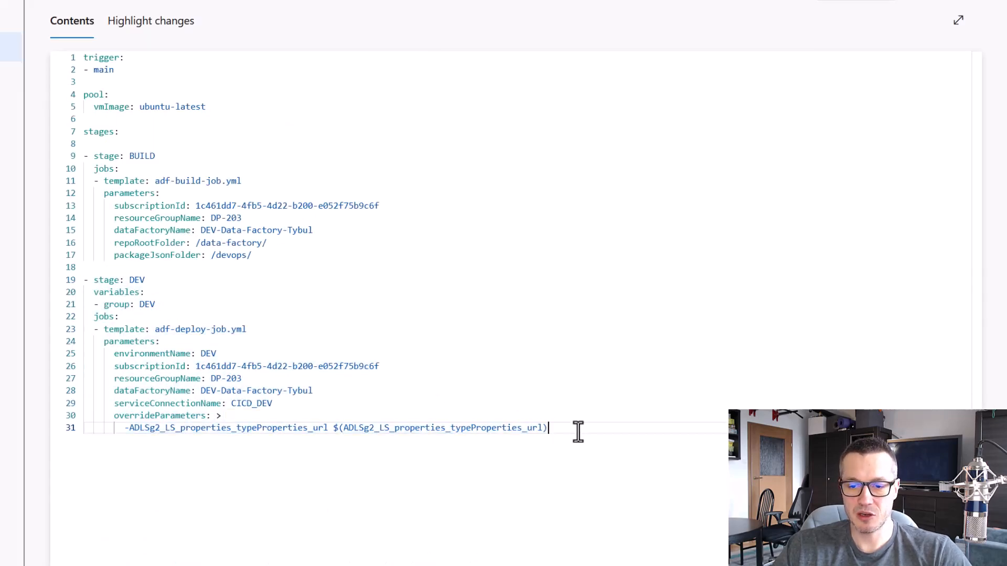
key(Return)
key(Return)
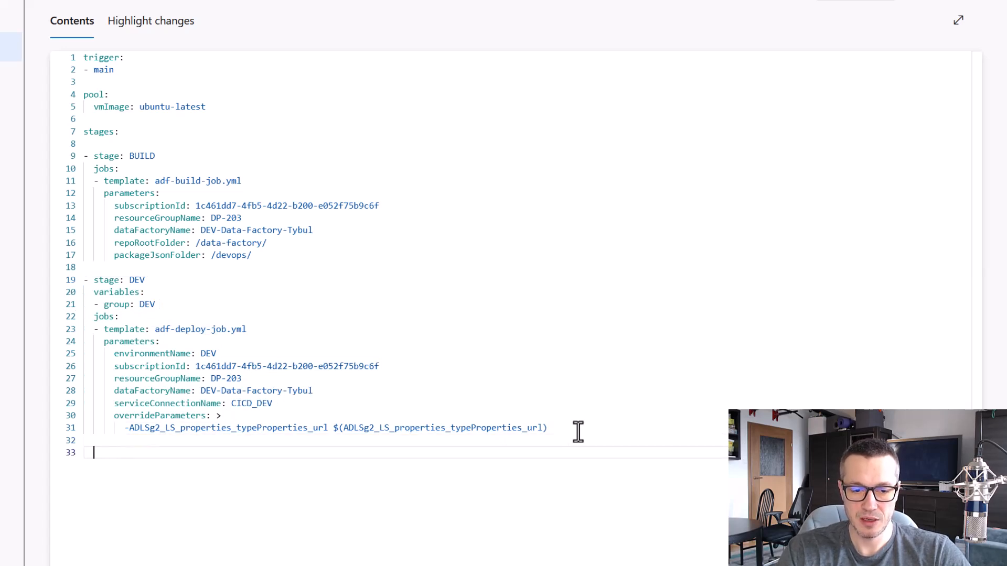
key(ctrl+v)
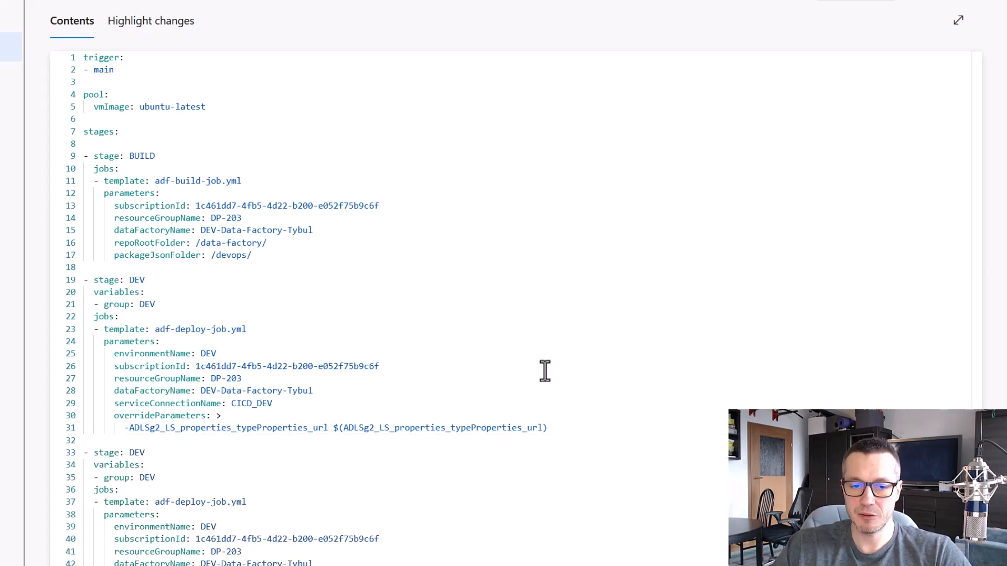
Rename the duplicated stage to PROD and set its variable group to PROD
double_click(134, 452)
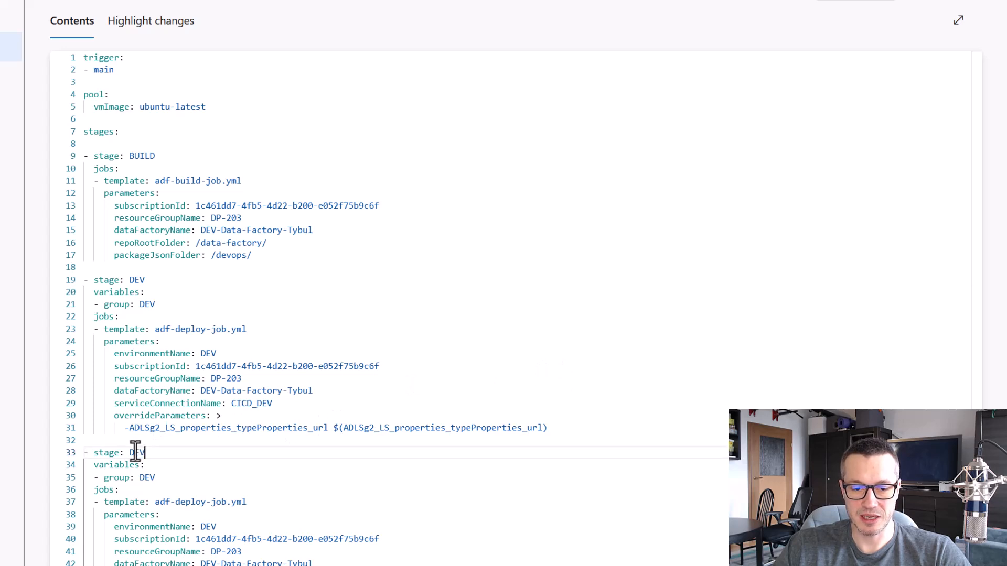
text(PROD)
key(Down)
key(Down)
key(BackSpace)
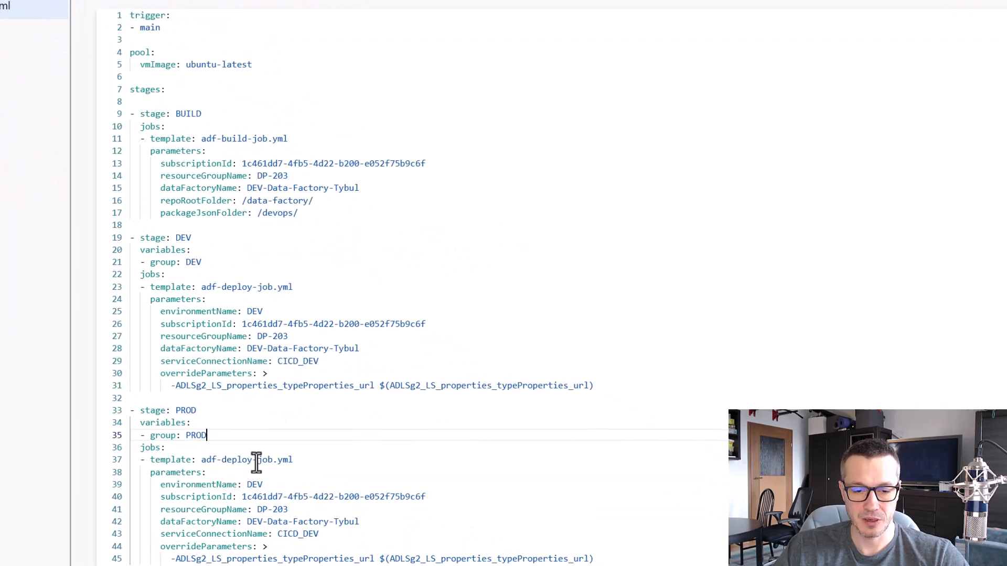
Set environmentName to PROD in the PROD stage of adf-azure-pipelines.yml
double_click(255, 484)
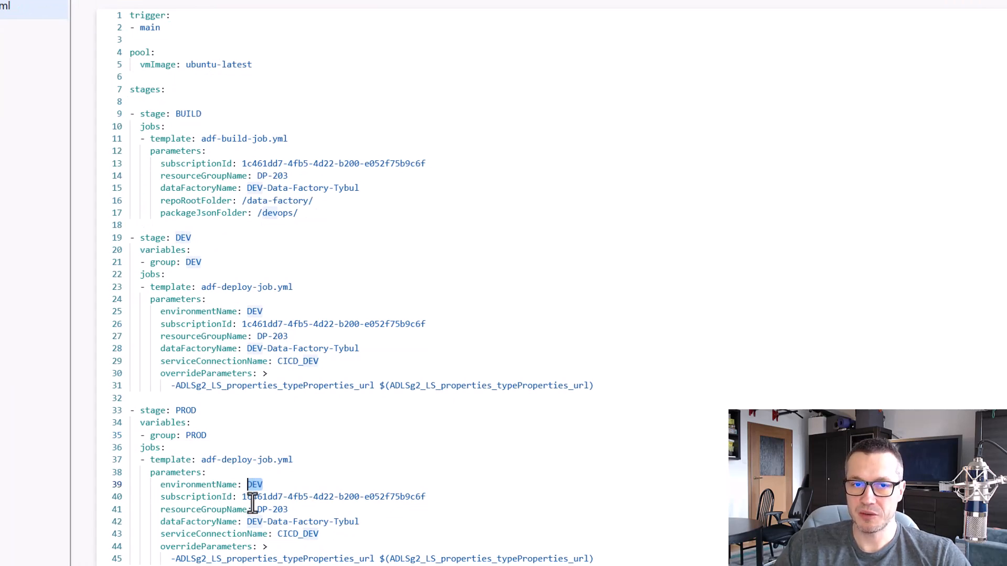
text(PRO)
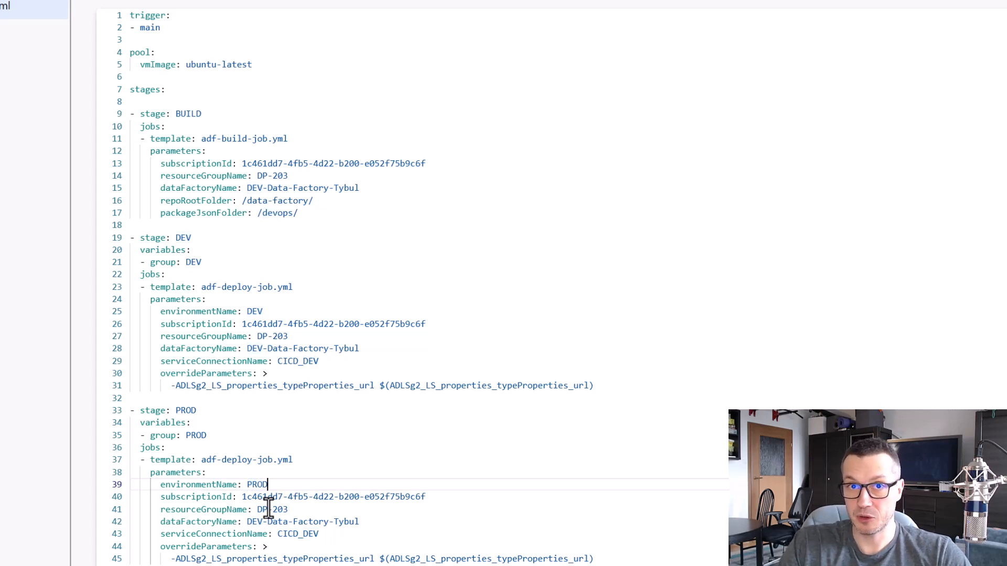
drag(433, 497, 239, 497)
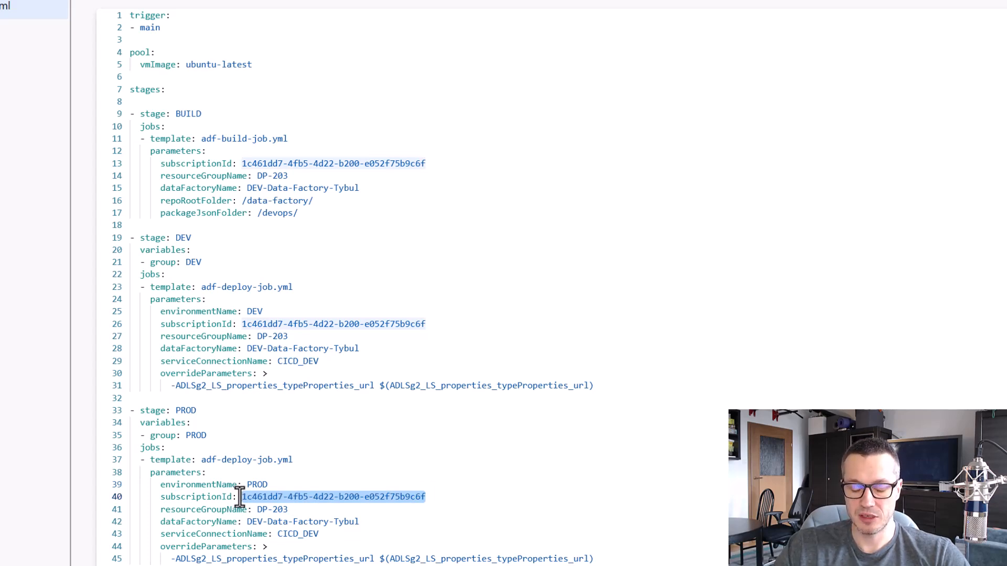
Replace the PROD stage's resourceGroupName with DP-203-PROD, copied from the resource group's page in the Azure portal
drag(289, 509, 255, 510)
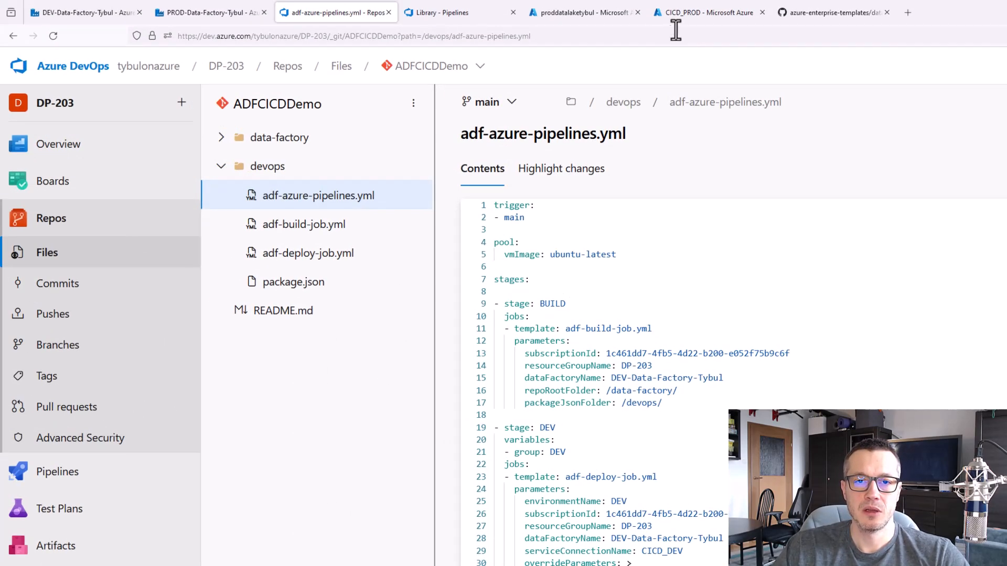
click(585, 12)
click(102, 90)
drag(162, 118, 47, 117)
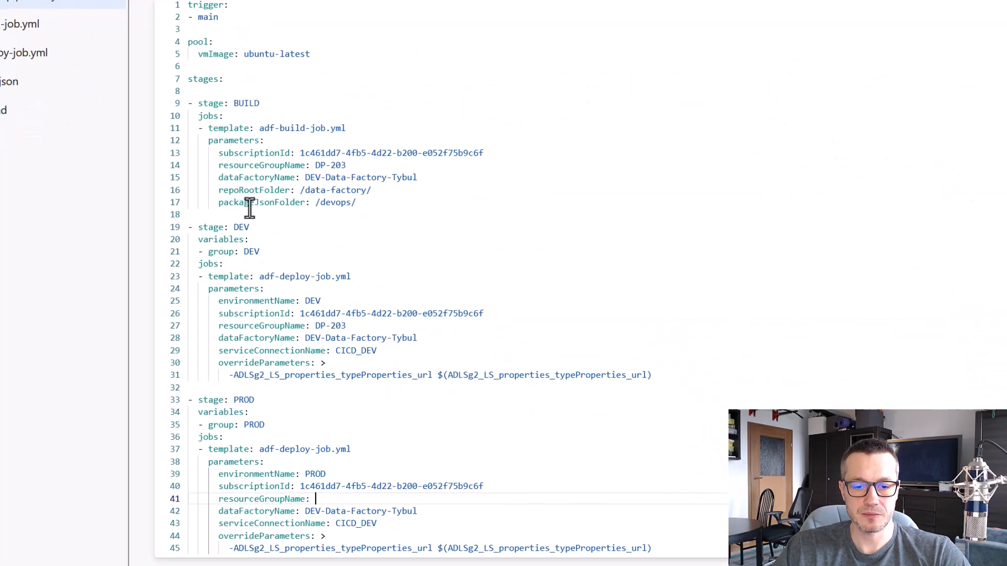
text(DP-203-PROD)
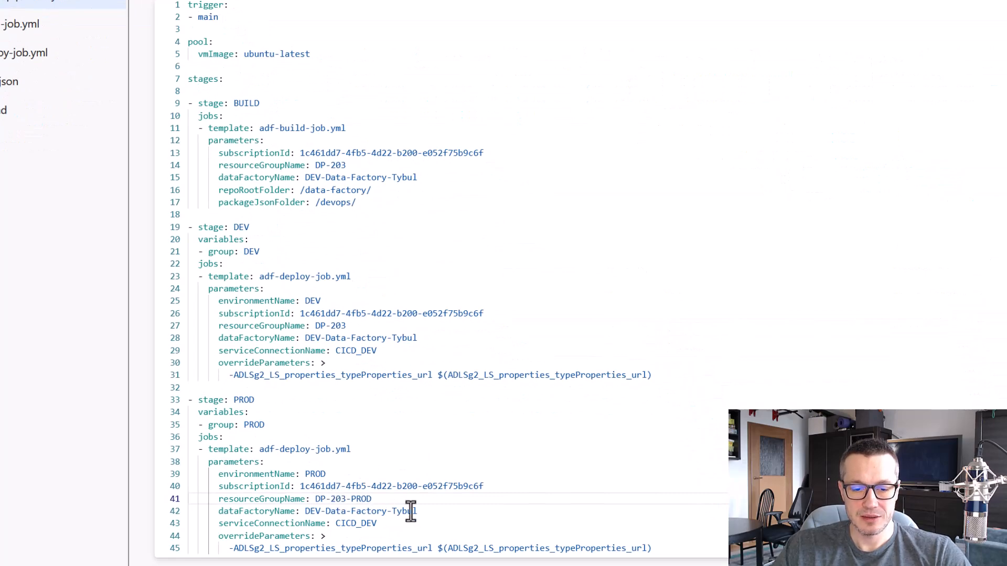
Replace the PROD stage's dataFactoryName with PROD-Data-Factory-Tybul, copied from the production data factory's page
drag(417, 511, 309, 511)
key(BackSpace)
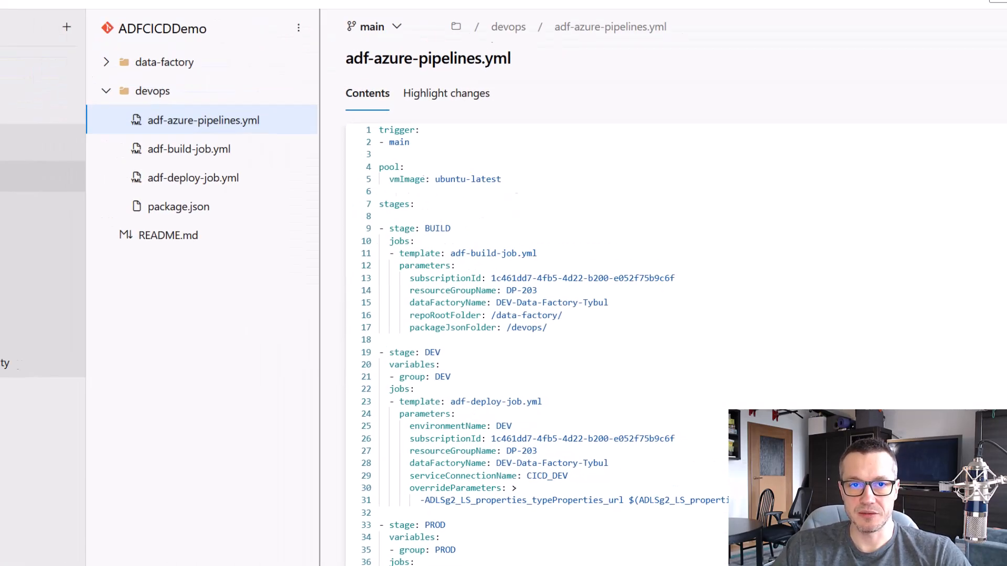
click(194, 4)
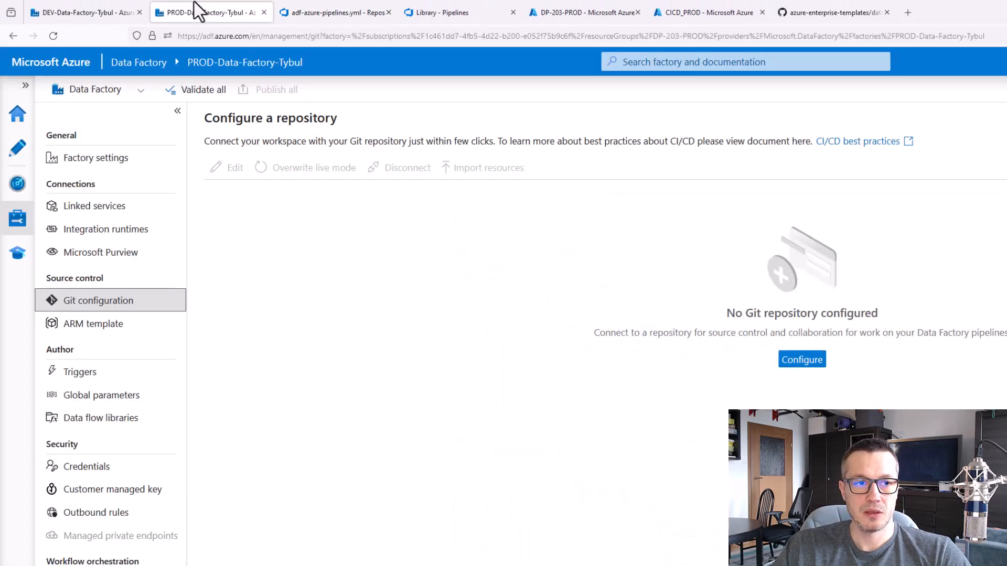
drag(305, 63, 189, 65)
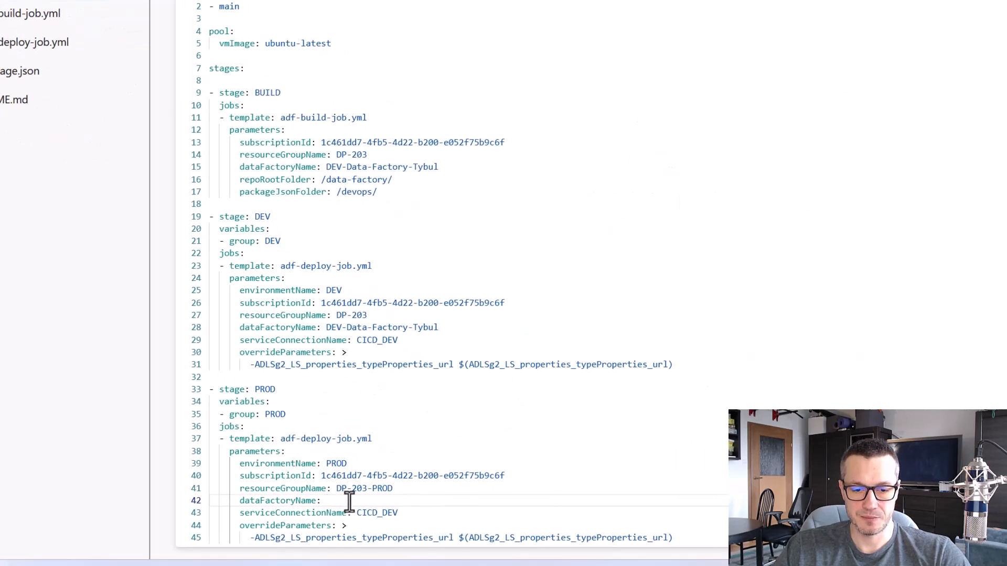
text(PROD-Data-Factory-Tybul)
Look up the production service connection in the DevOps project settings and set the PROD stage's serviceConnectionName to CICD_PROD
drag(405, 514, 358, 513)
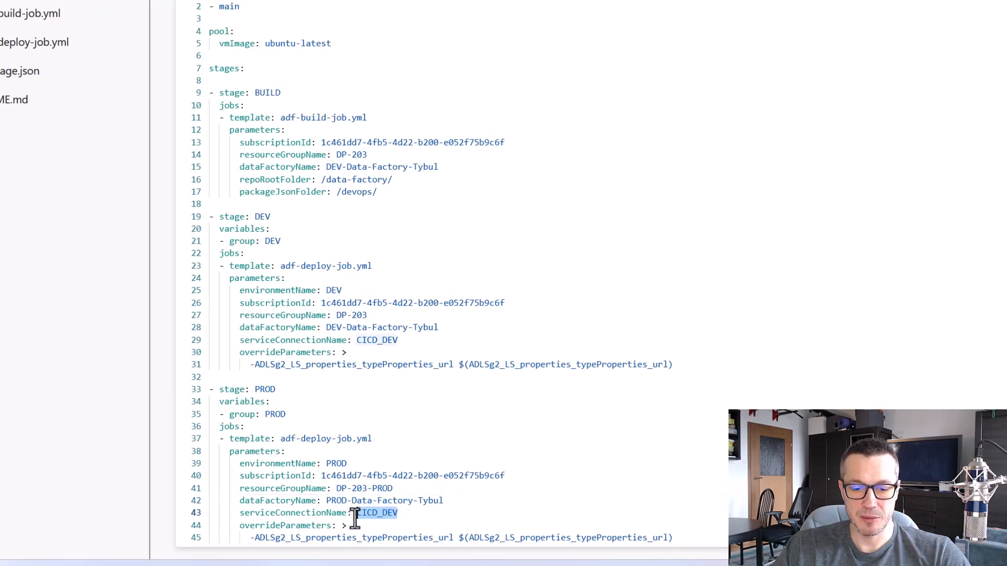
key(BackSpace)
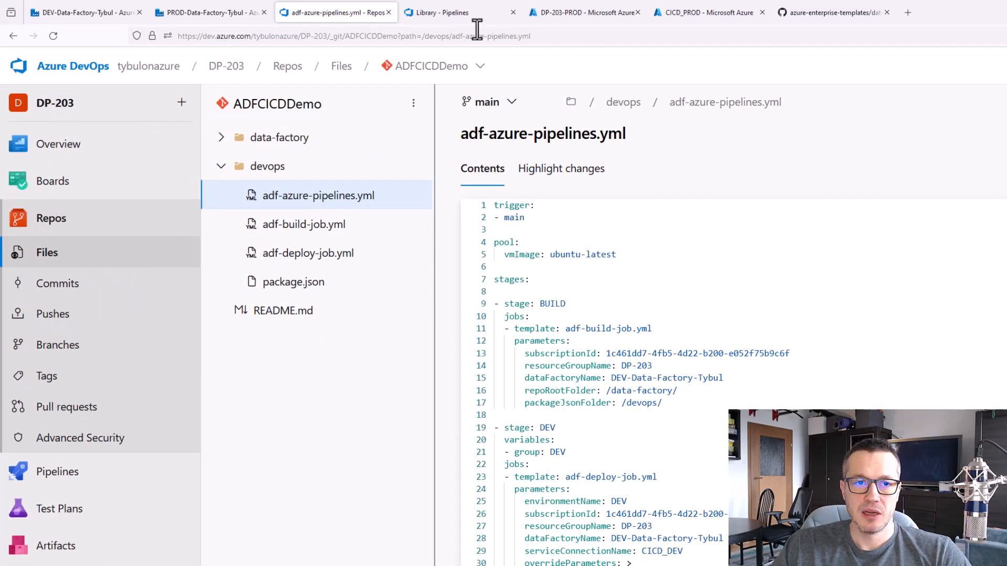
click(463, 13)
click(84, 548)
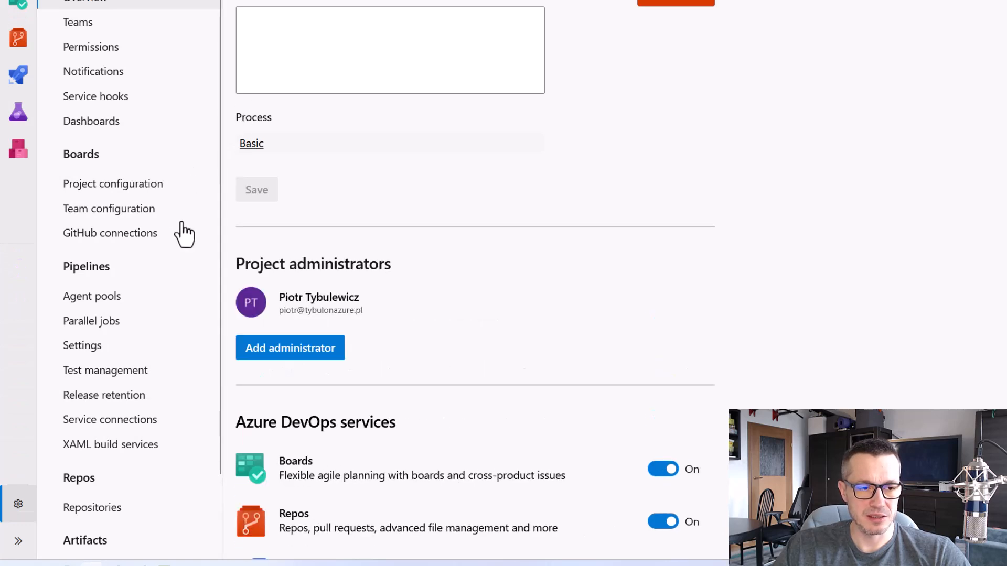
click(134, 420)
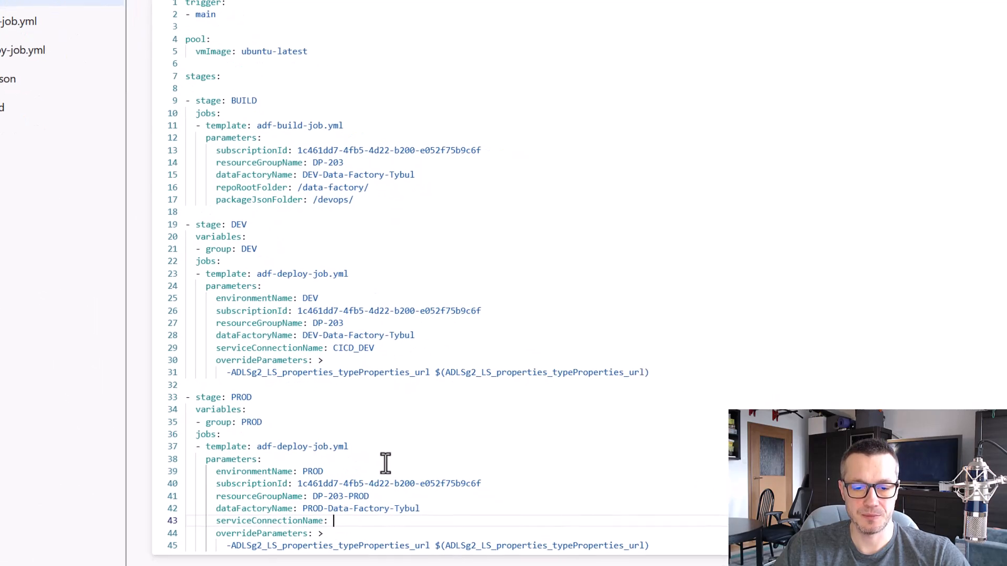
text(CICD)
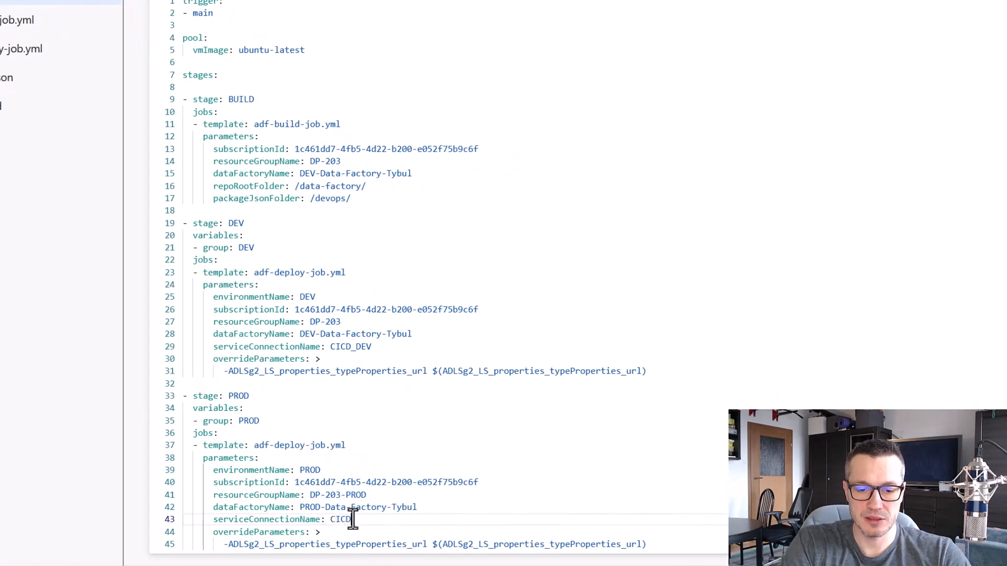
text(_PROD)
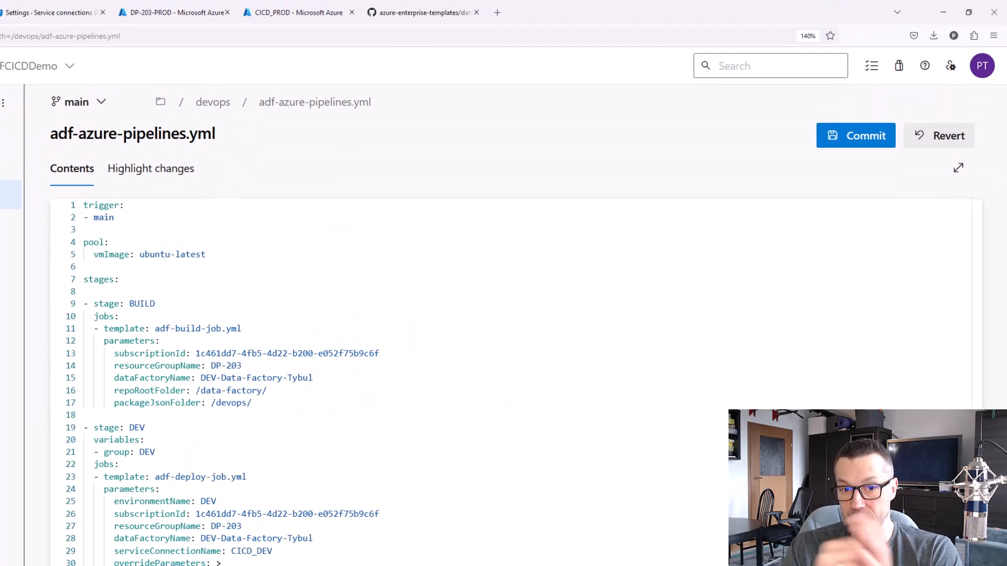
Commit the updated adf-azure-pipelines.yml to the main branch
click(848, 139)
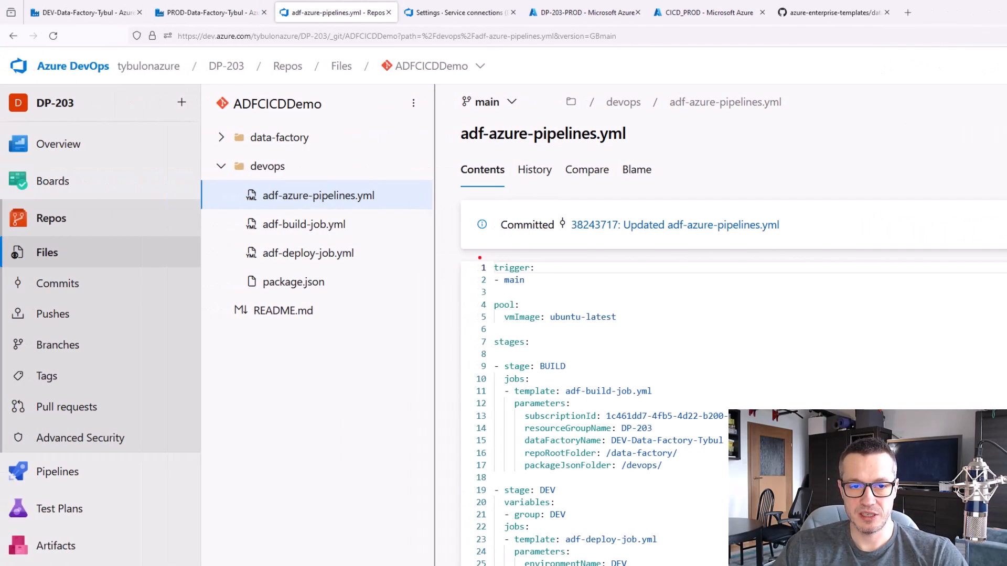
drag(479, 253, 557, 293)
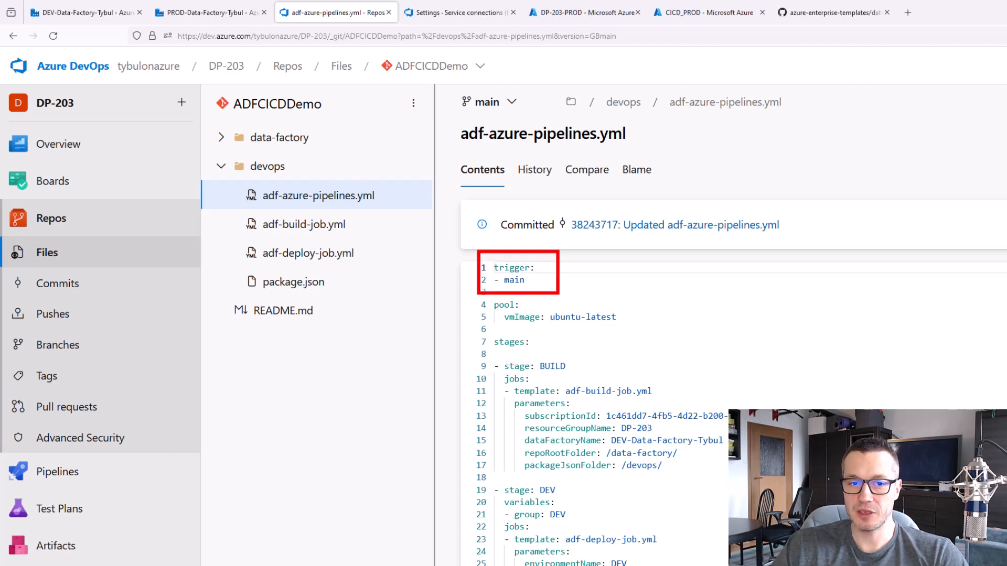
key(Escape)
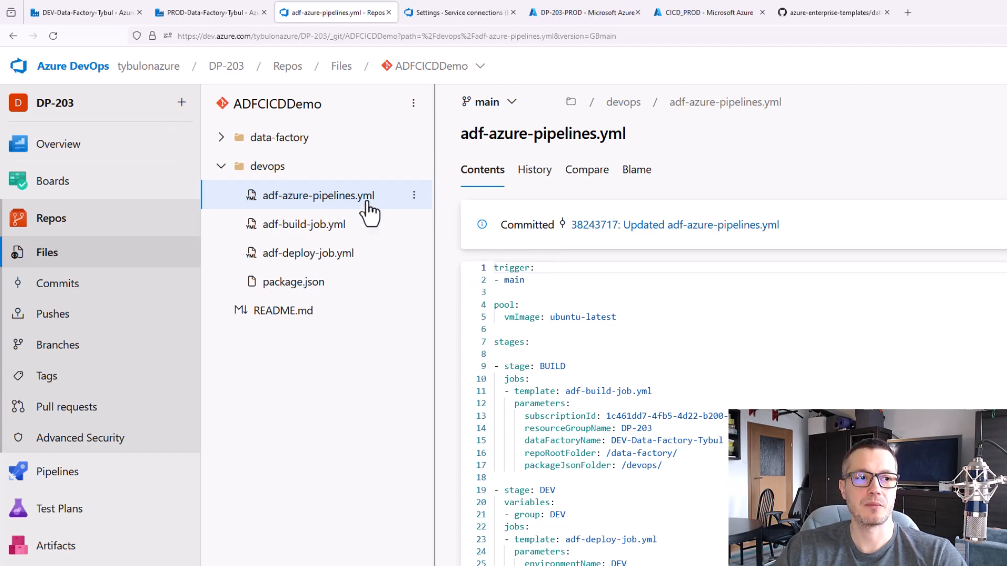
Open the newest run of the ADFCICDDemo pipeline, #20240113.6, in Azure DevOps
click(445, 19)
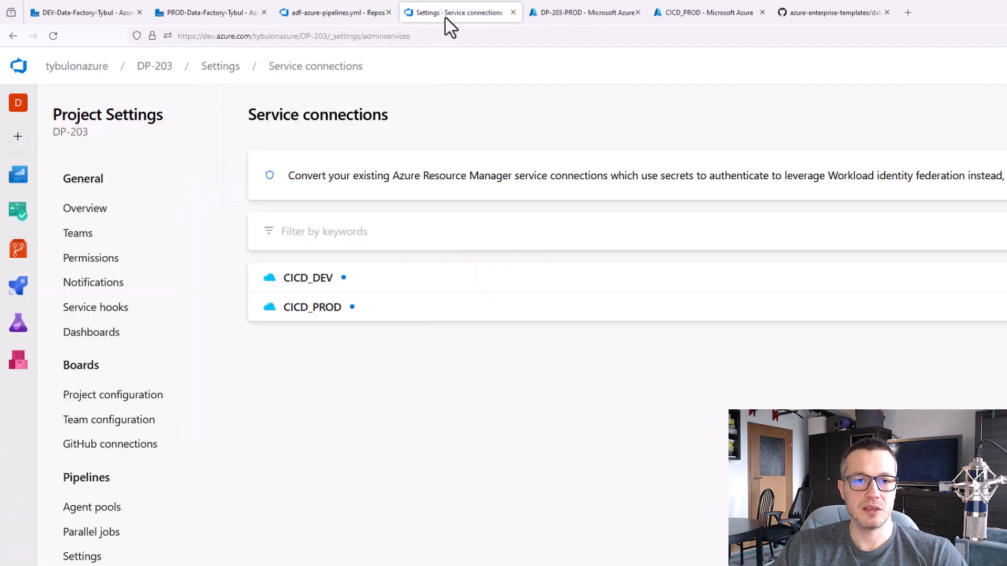
click(25, 302)
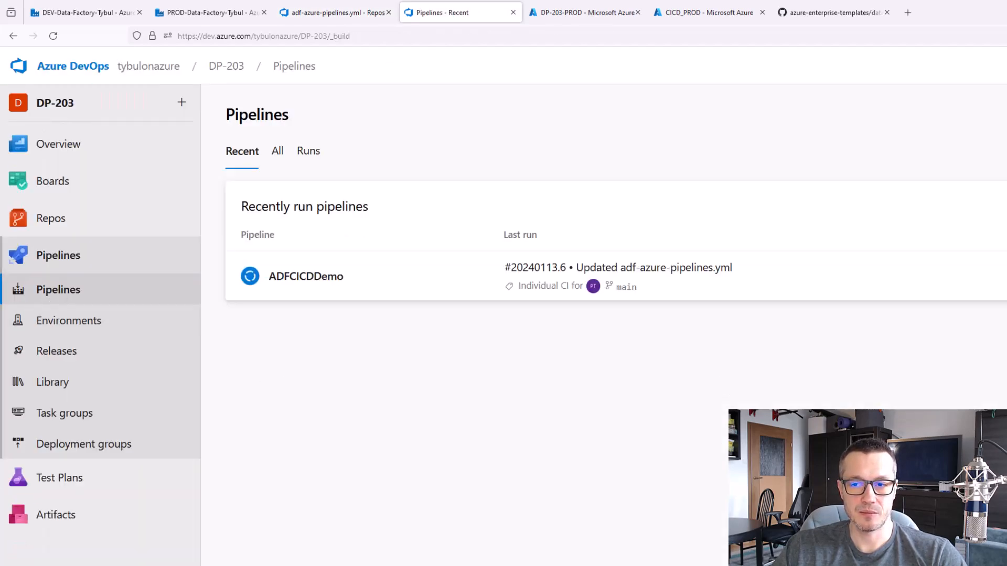
click(802, 290)
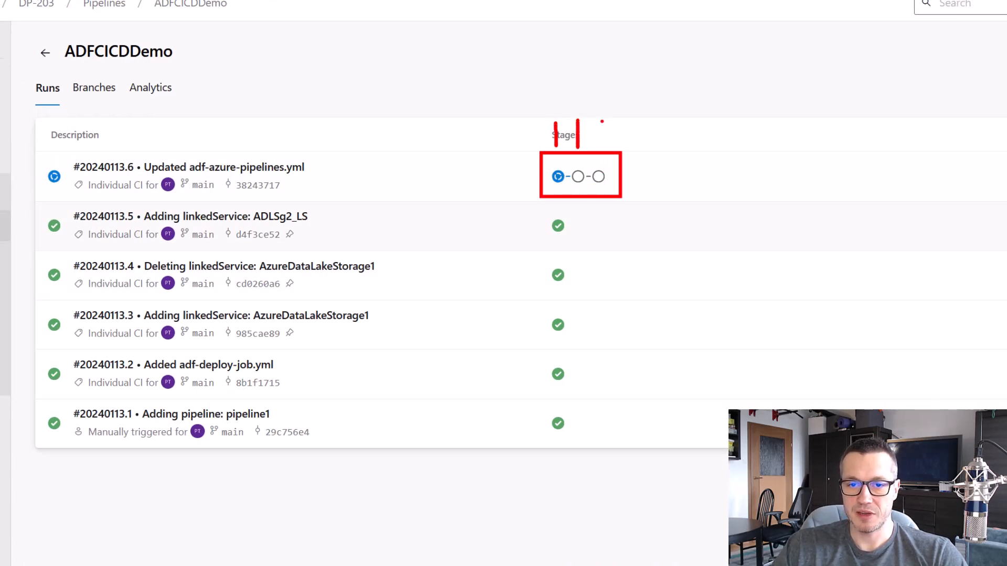
key(Escape)
click(655, 182)
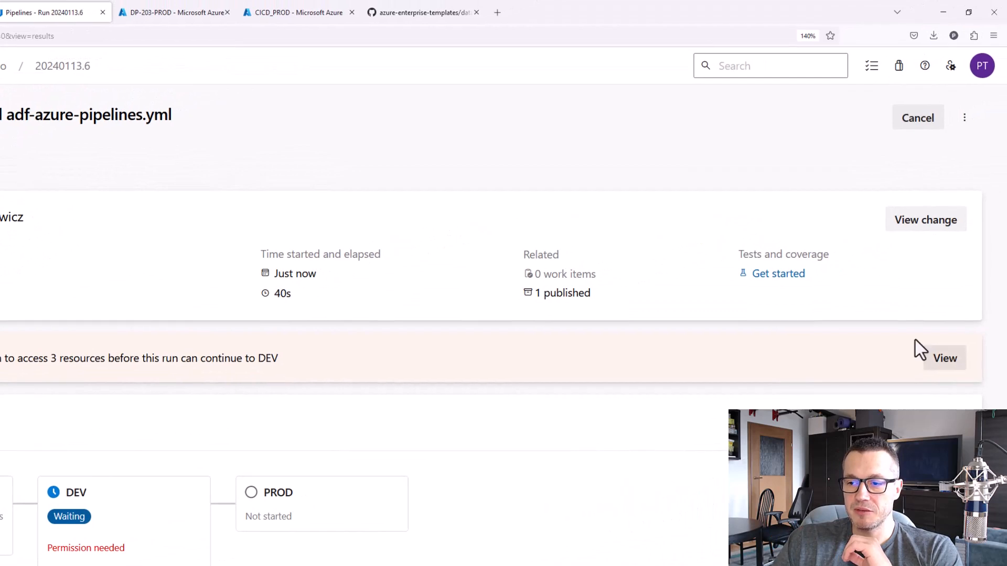
Permit the pipeline run to use the DEV environment, the CICD_DEV service connection and the DEV variable group
click(941, 359)
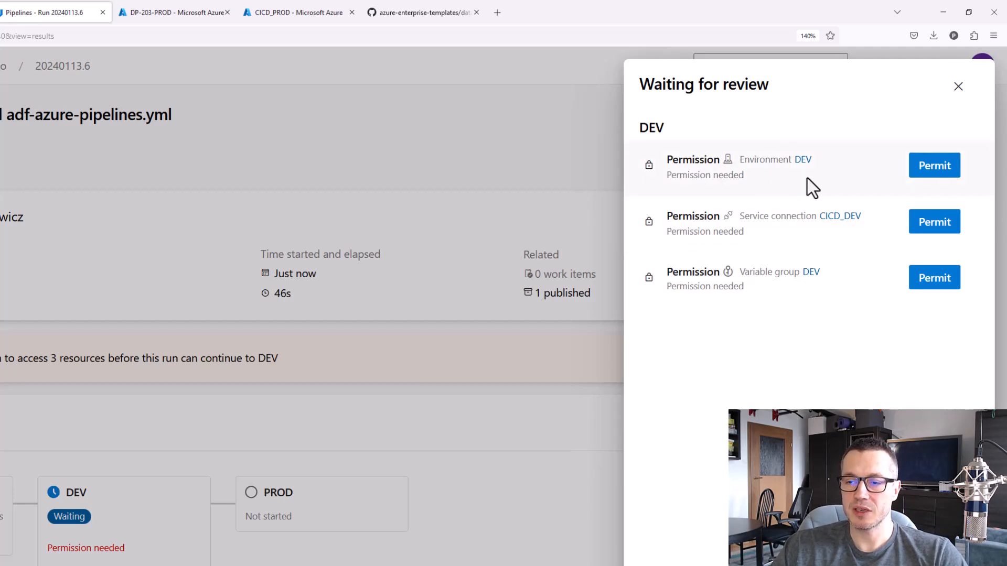
click(941, 172)
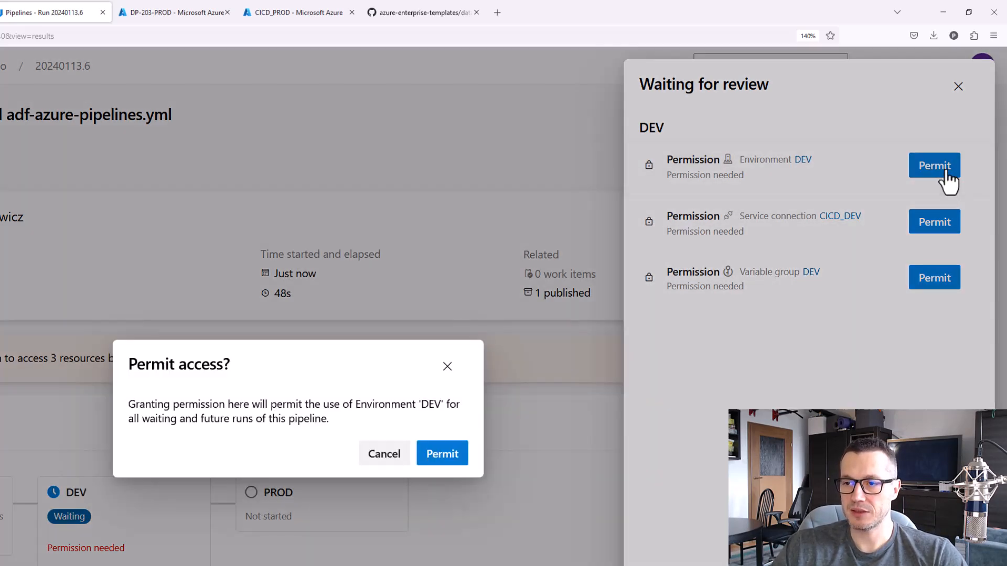
click(454, 452)
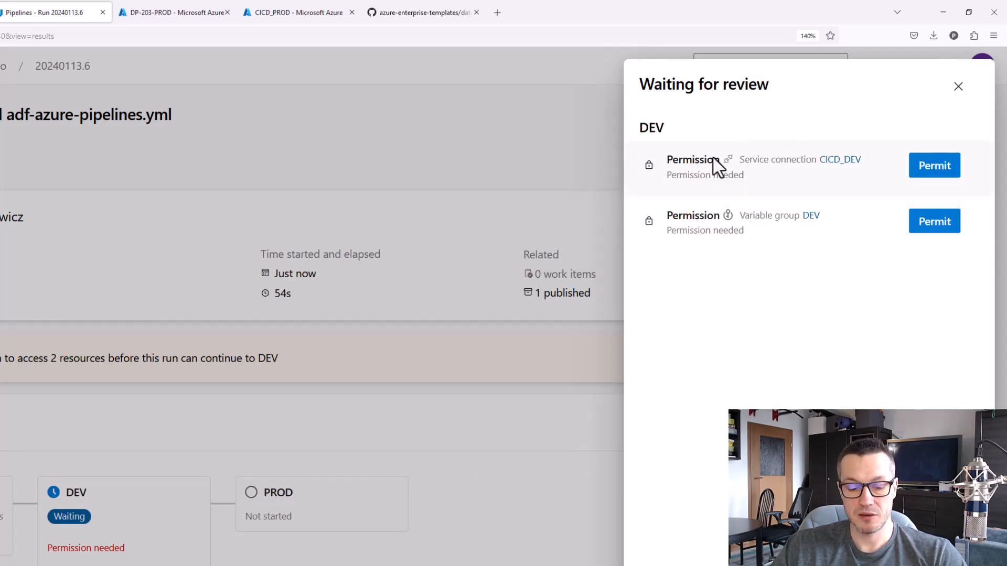
drag(810, 143, 868, 175)
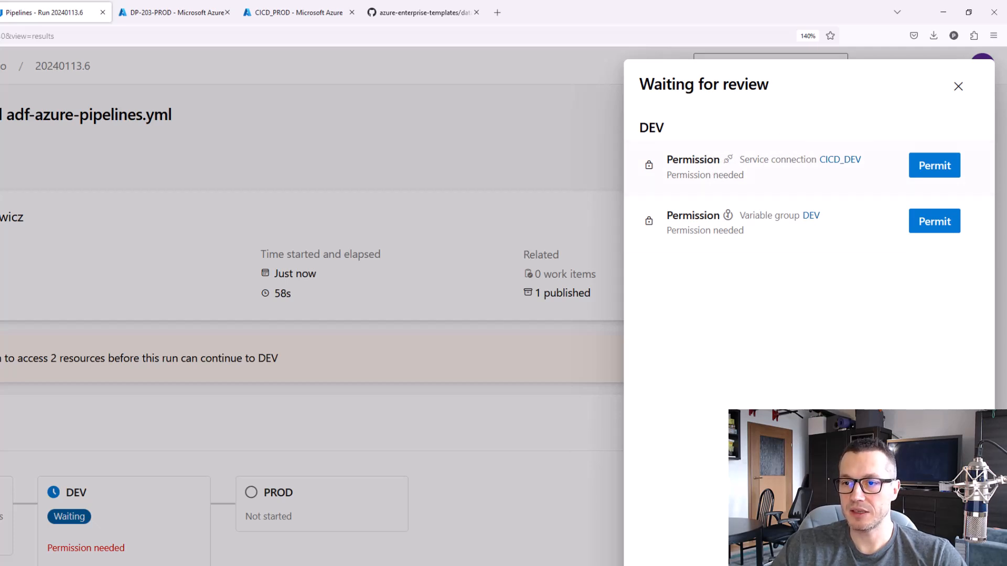
click(932, 169)
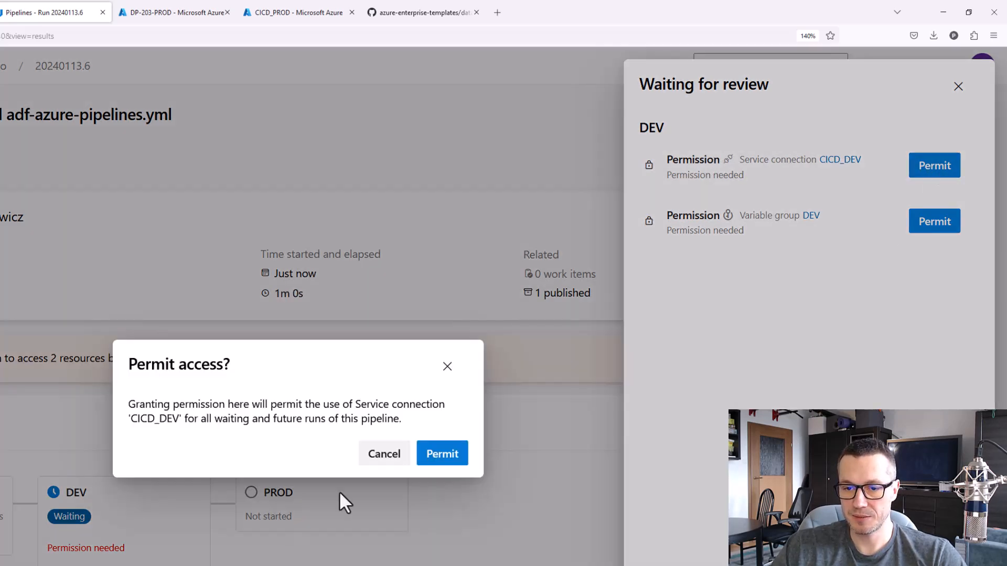
click(447, 454)
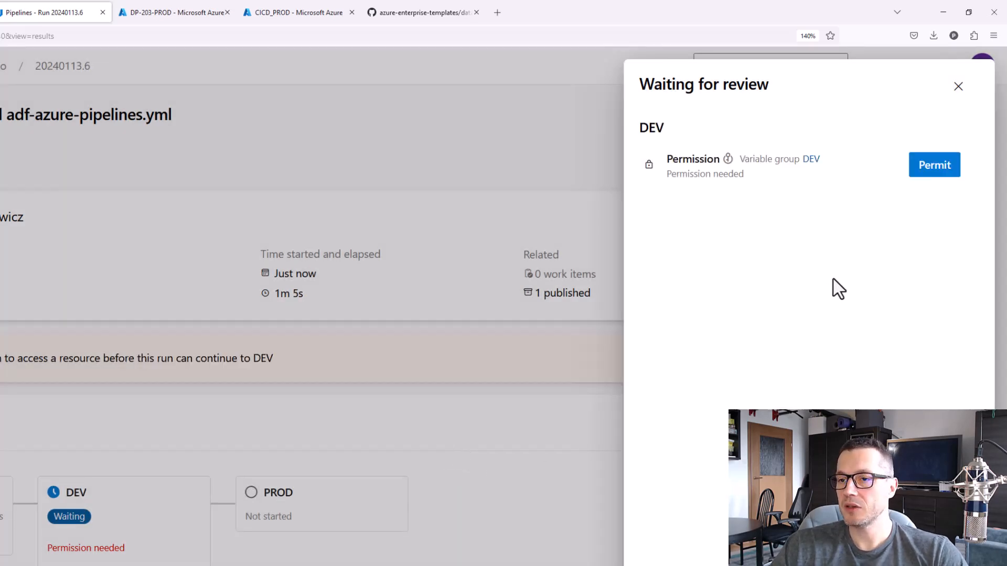
click(937, 169)
click(444, 454)
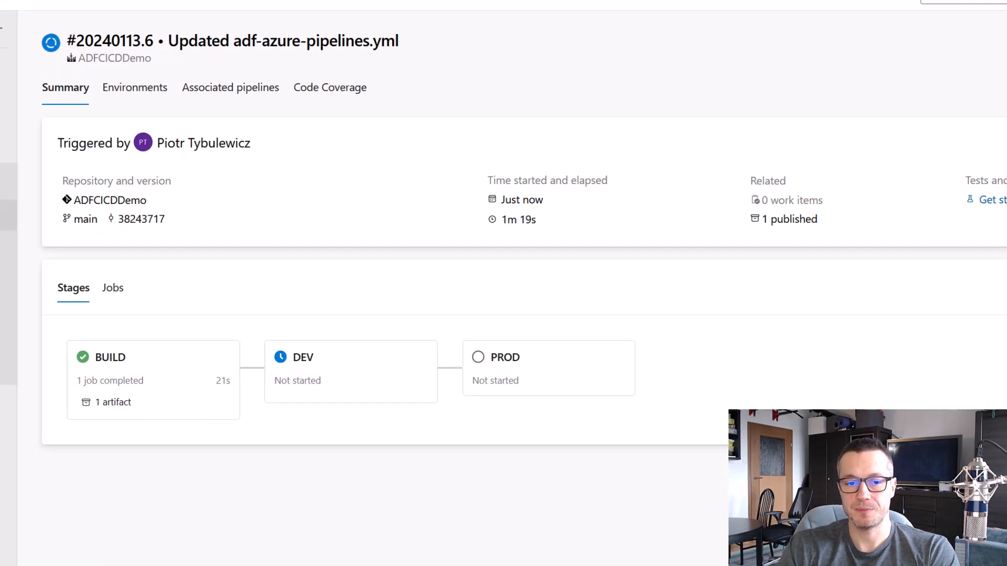
View the job log of the DEV deployment and return to the run summary
click(347, 384)
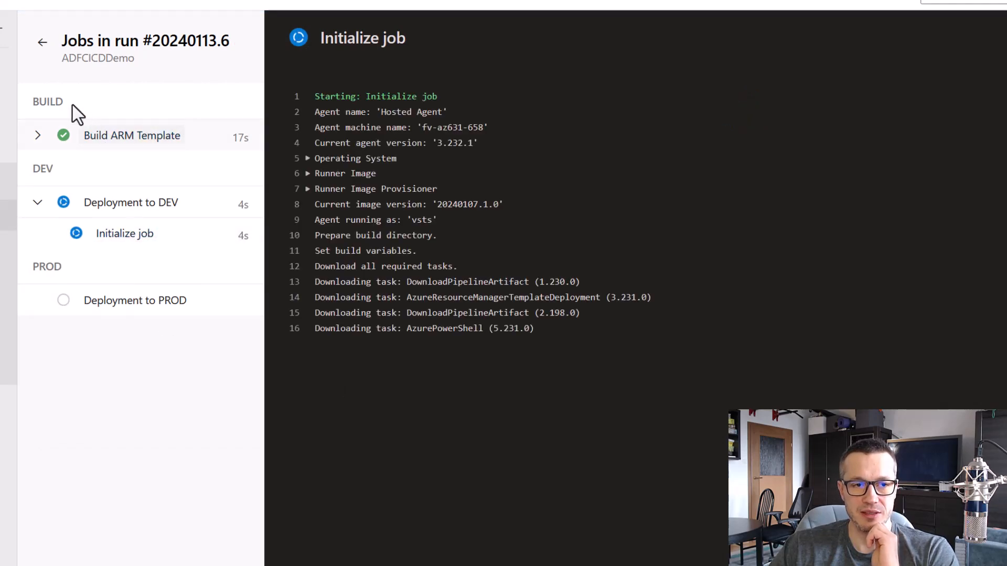
click(43, 52)
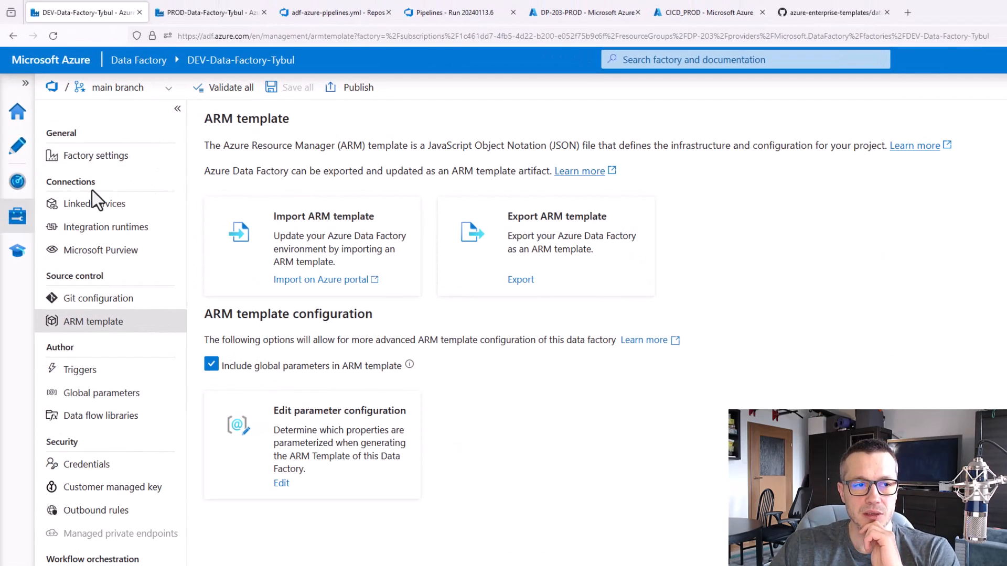
Switch to the DEV-Data-Factory-Tybul studio and view its linked services on the main branch
click(17, 147)
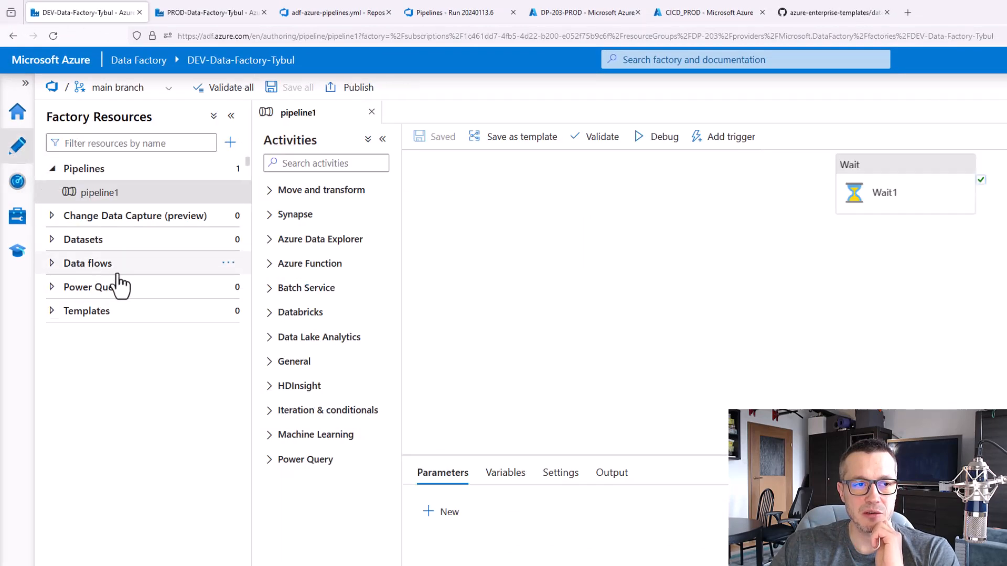
click(20, 223)
click(105, 207)
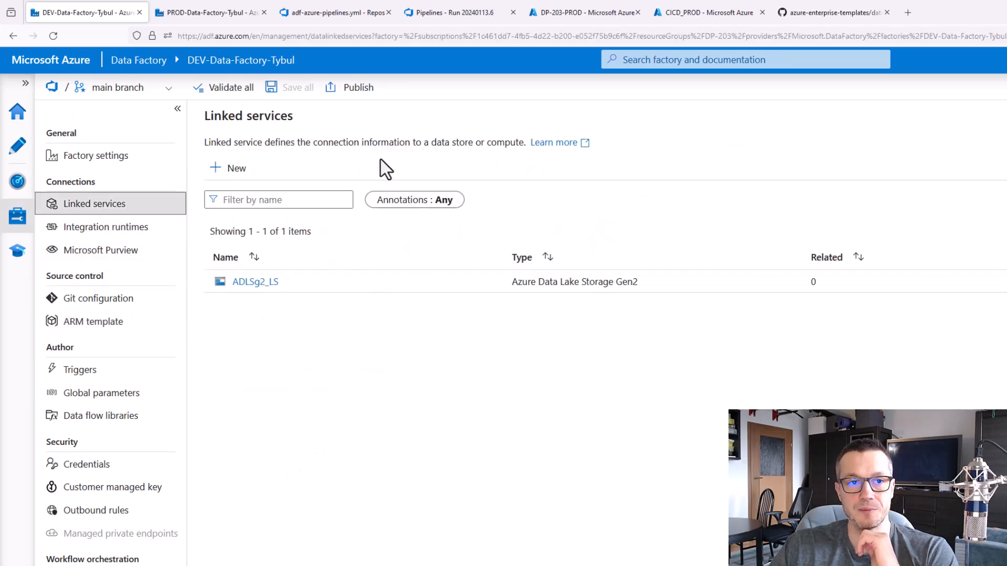
Check the pipeline run, return to the DEV-Data-Factory-Tybul studio, switch it to live mode and view pipeline1 there
click(419, 15)
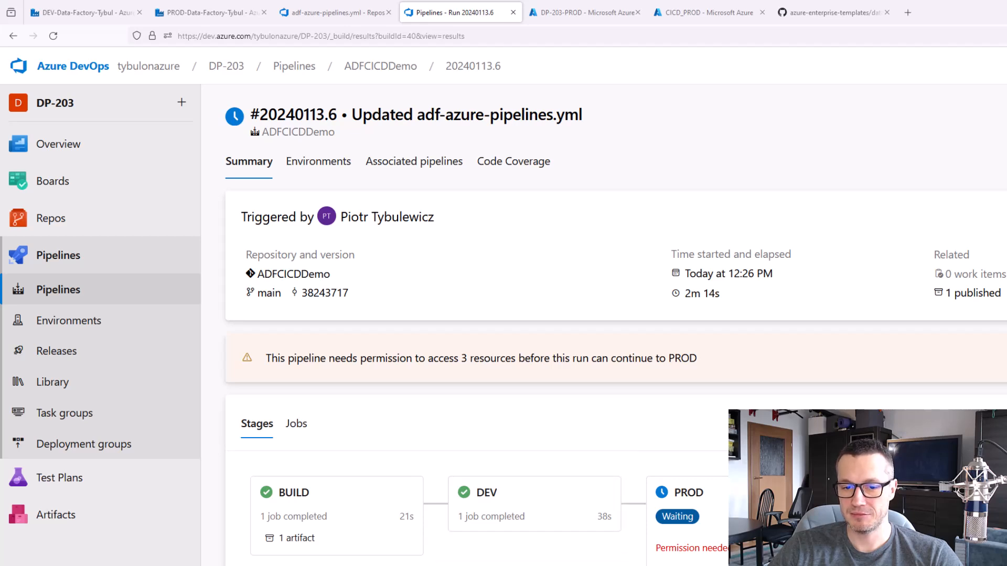
click(85, 7)
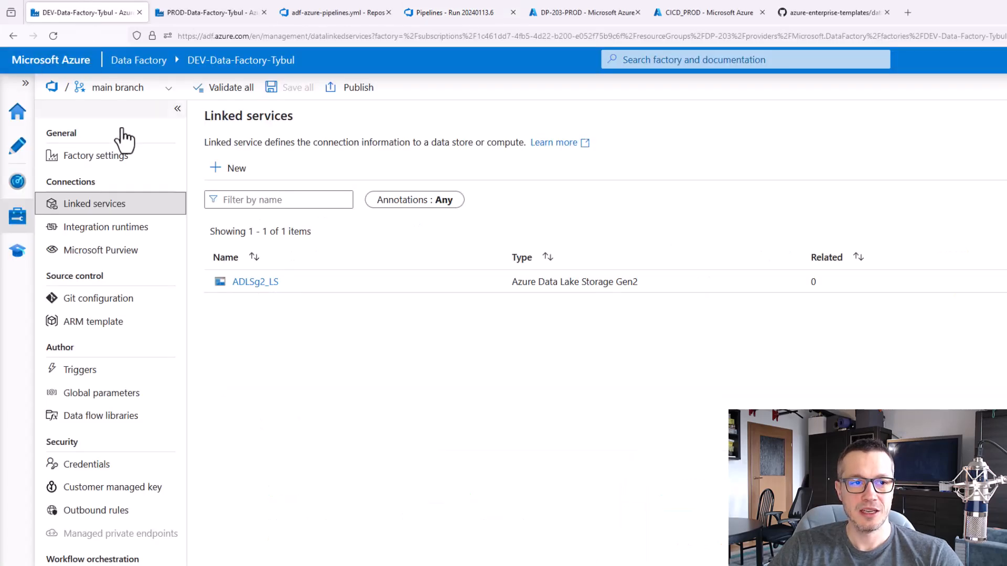
click(160, 90)
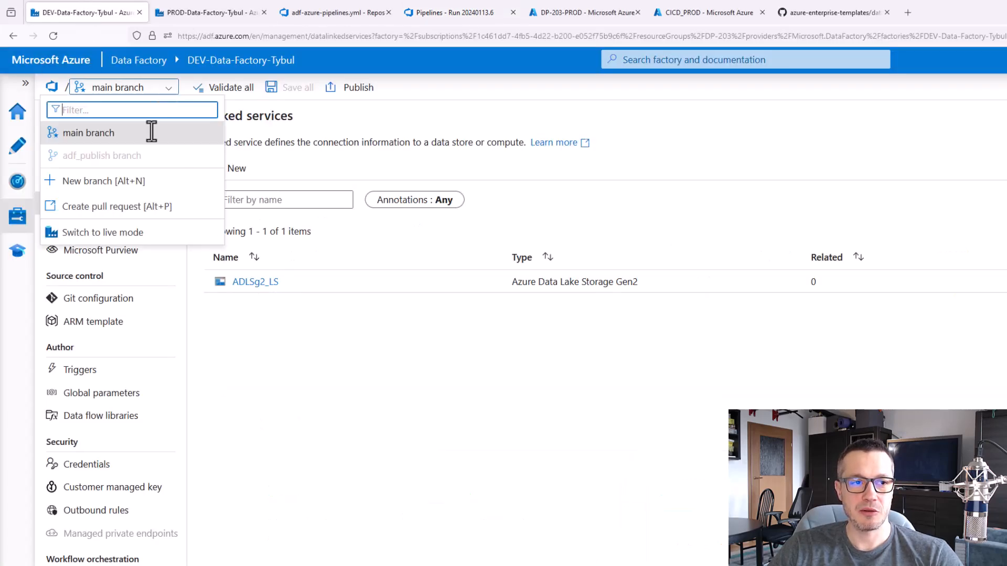
click(141, 233)
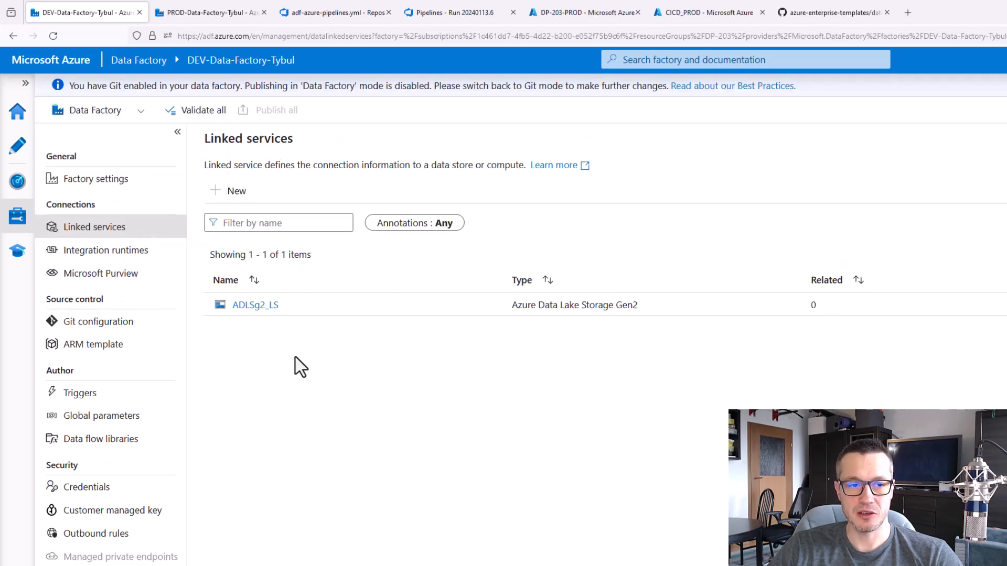
click(18, 149)
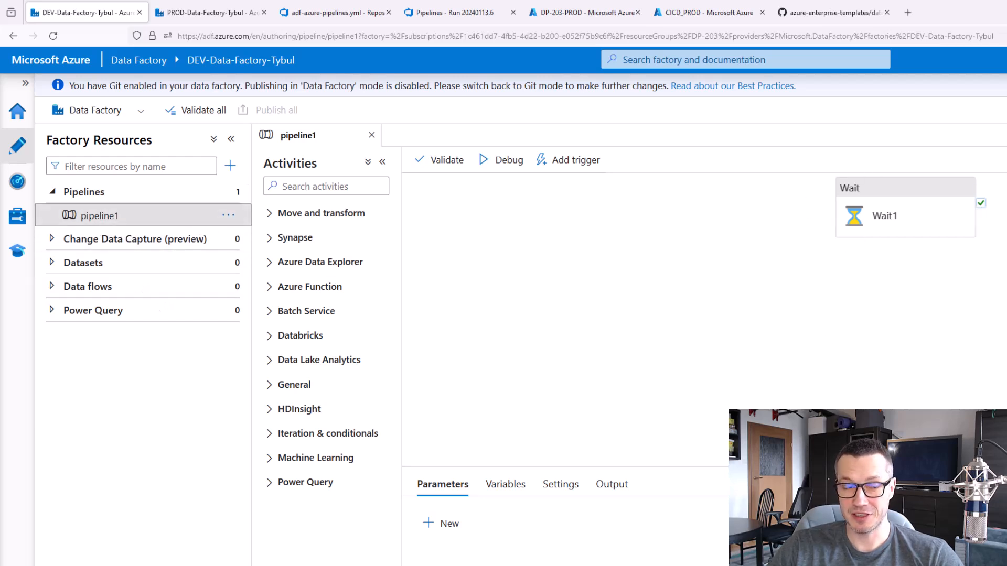
Inspect the storage URL of the ADLSg2_LS linked service in the live DEV factory and close its details
click(17, 223)
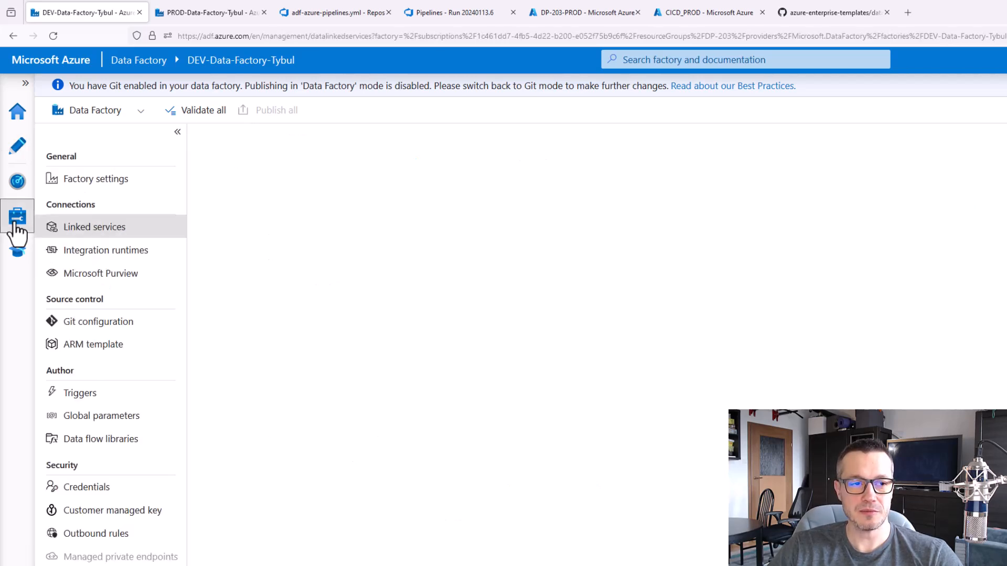
click(239, 306)
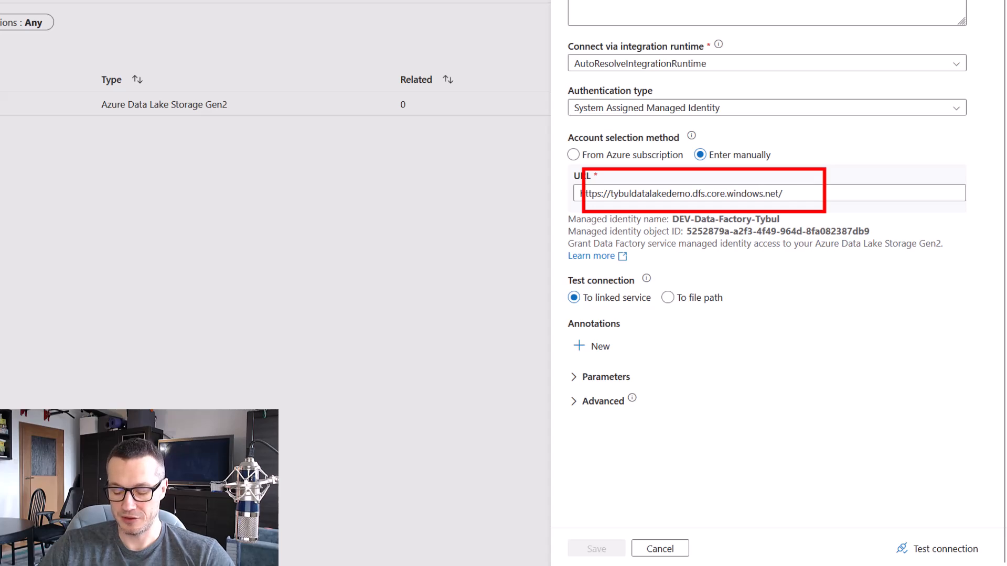
key(Escape)
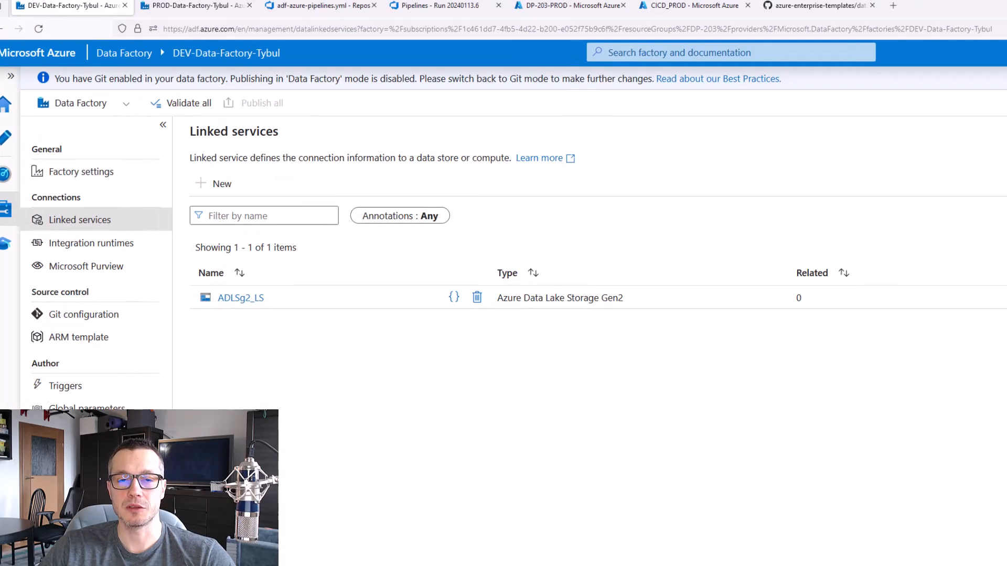
Return to the Azure DevOps run and permit it to use the PROD variable group, the PROD environment and the CICD_PROD service connection
click(459, 13)
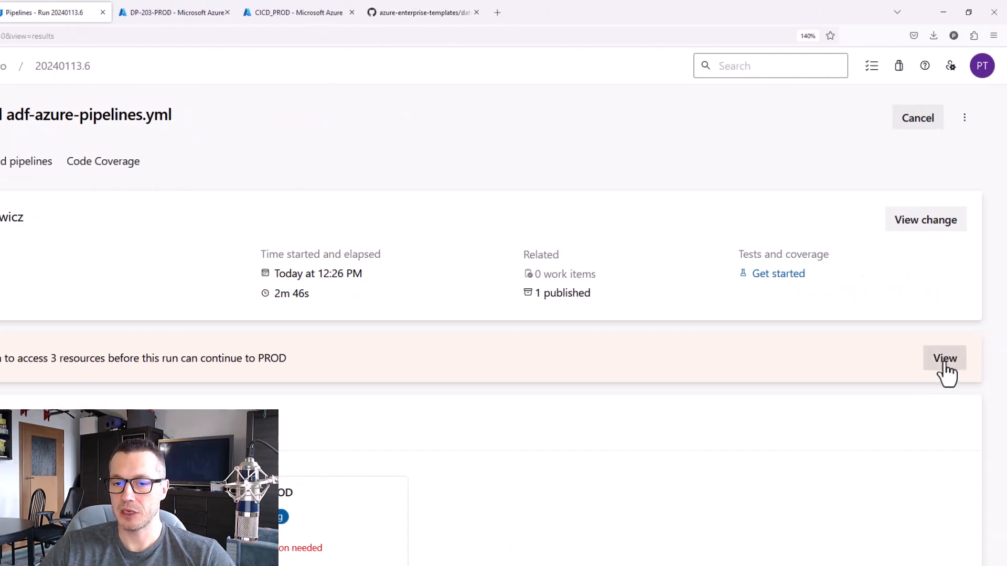
click(943, 364)
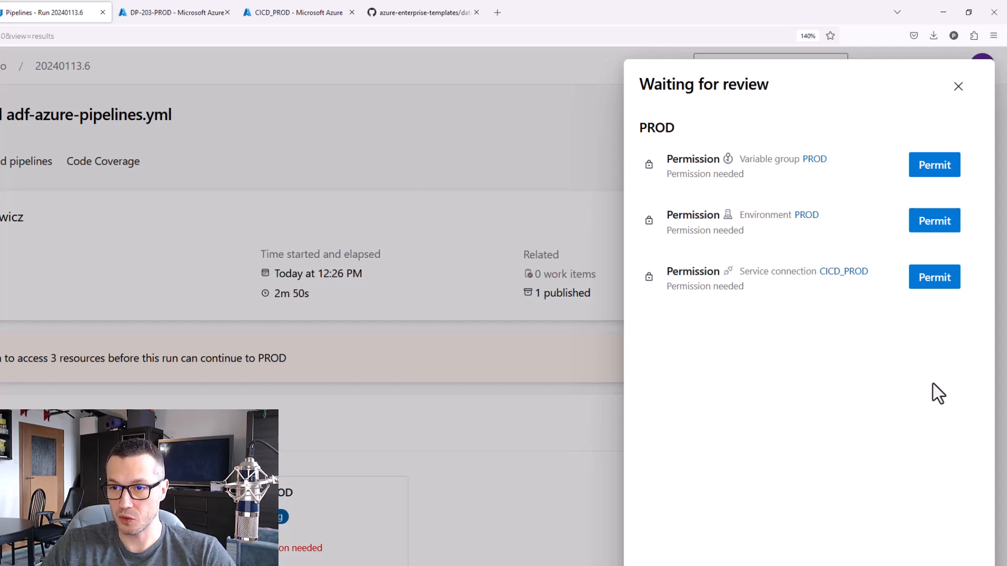
click(932, 169)
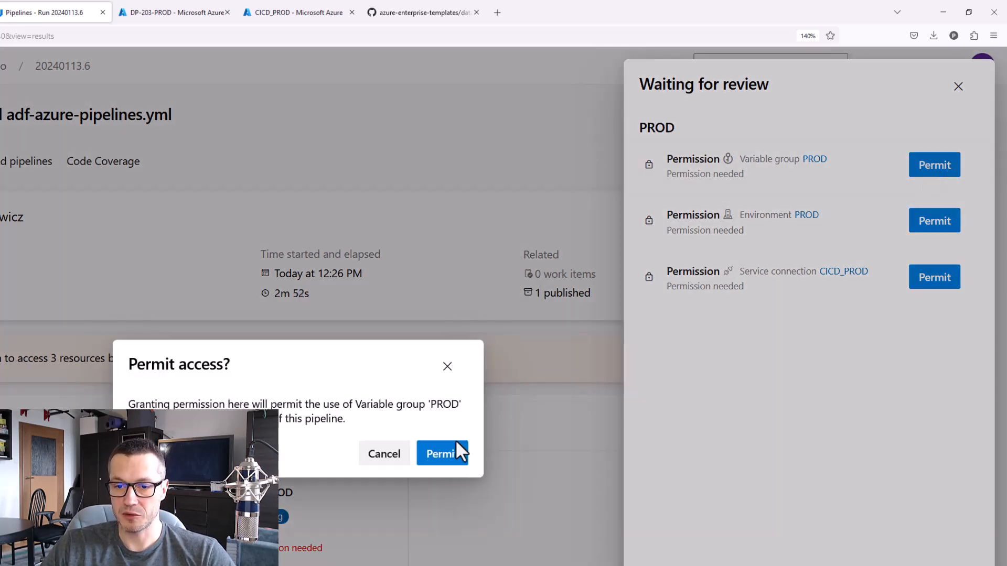
click(457, 452)
click(938, 175)
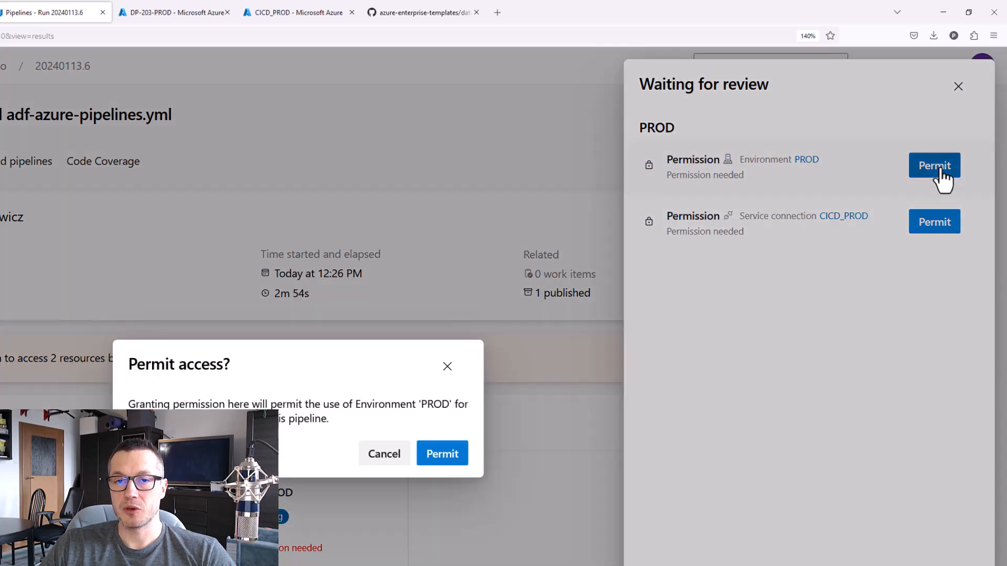
click(446, 454)
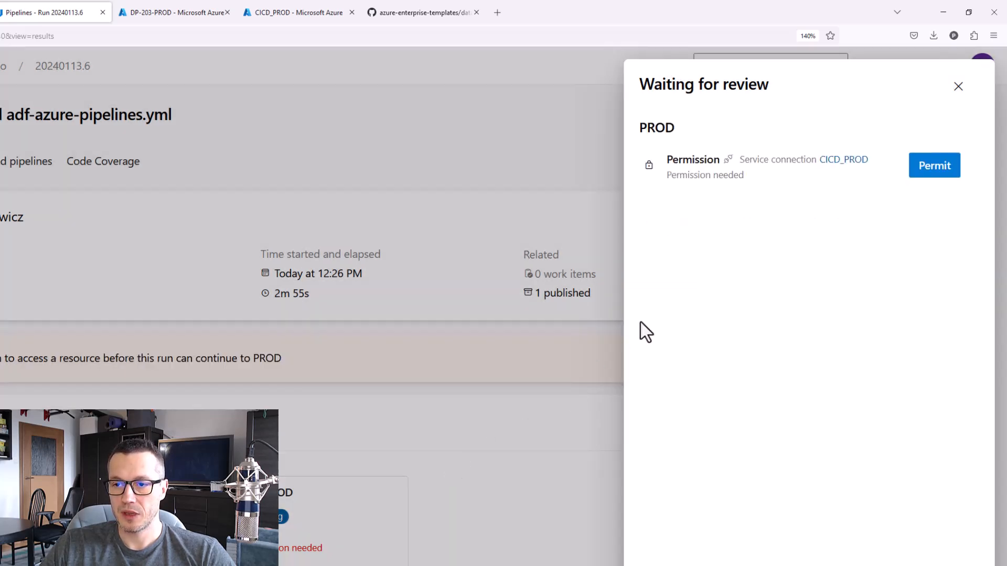
click(939, 176)
click(446, 454)
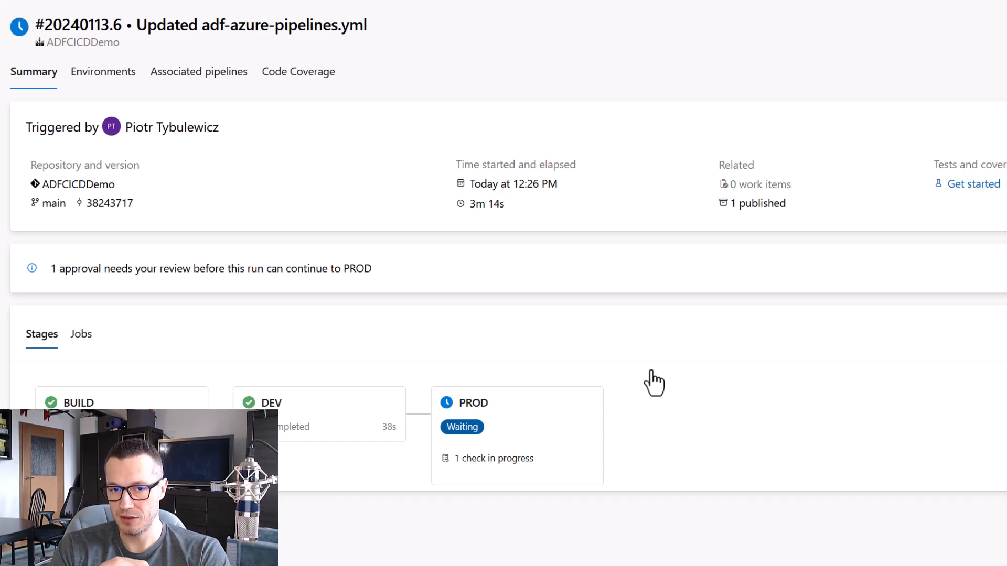
Approve the run's deployment to the PROD environment with the comment "OK"
click(938, 351)
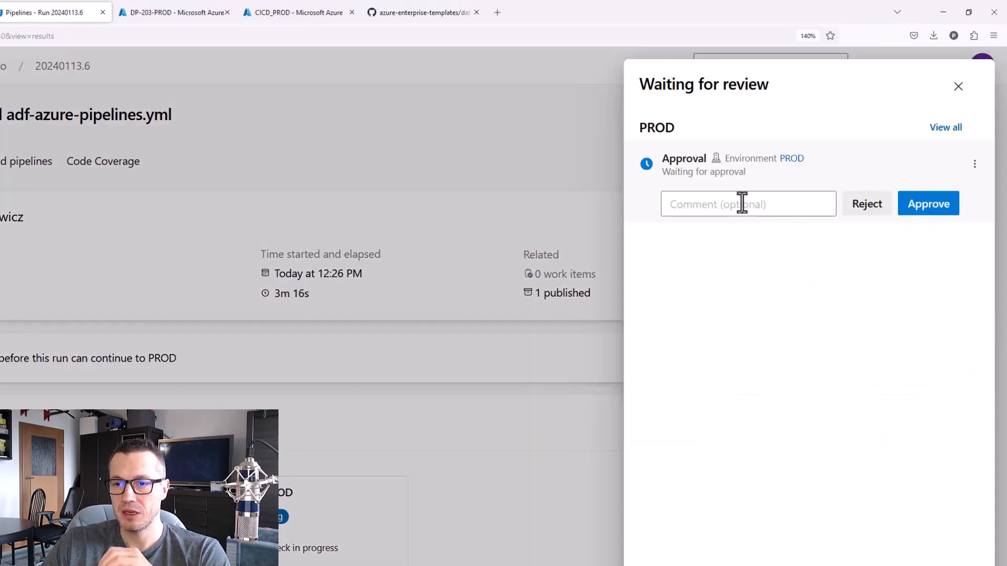
click(742, 202)
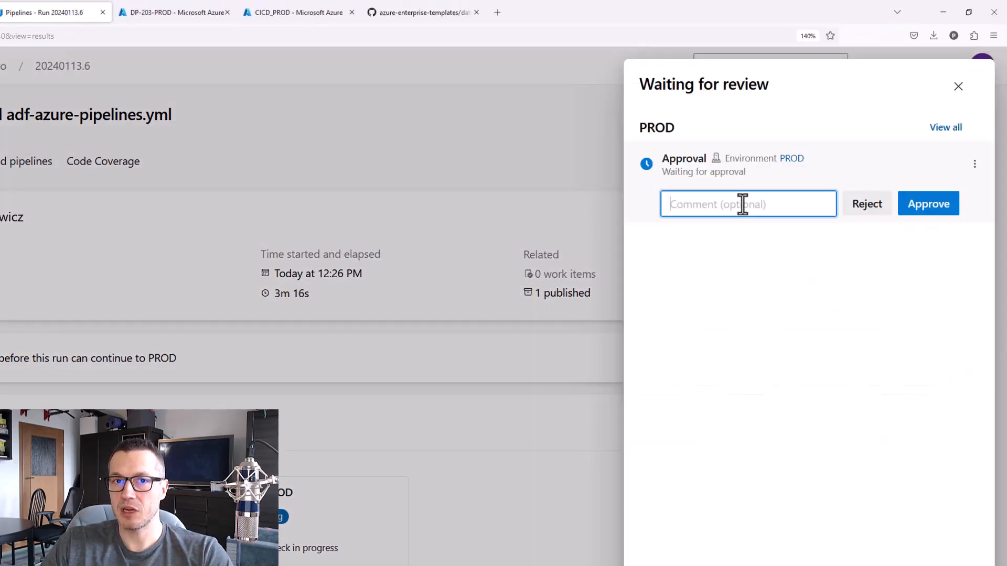
text(OK)
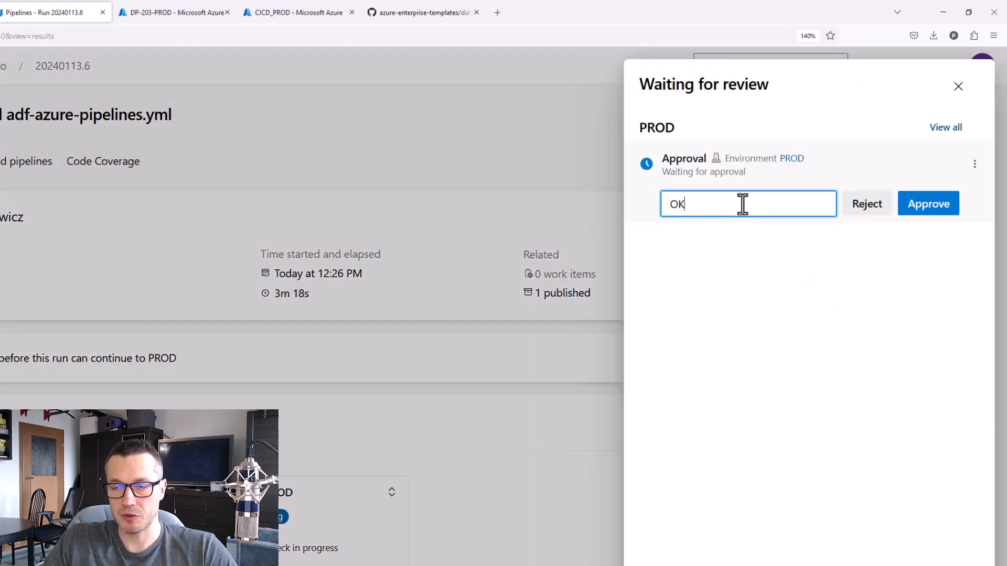
click(915, 207)
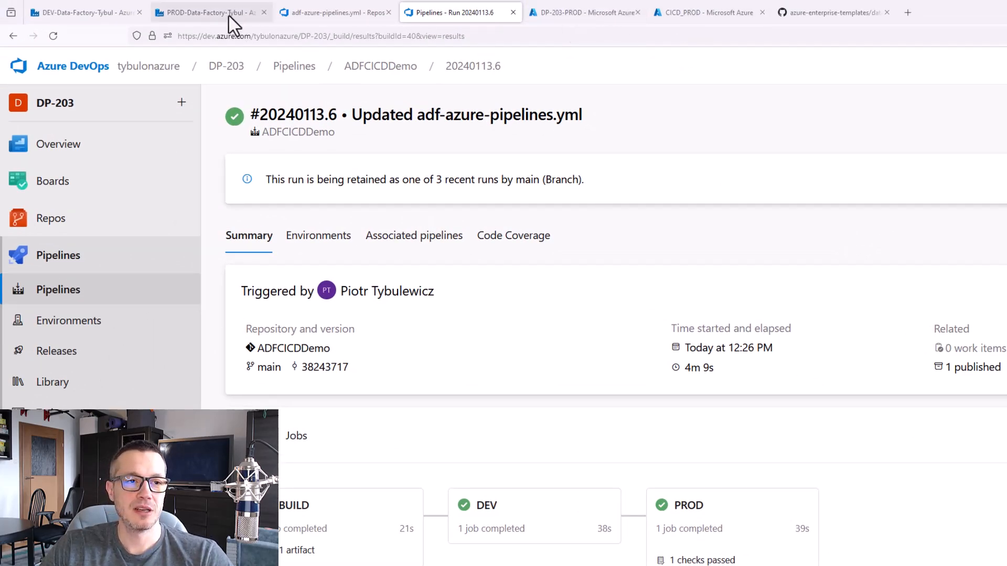
Switch to the PROD-Data-Factory-Tybul studio, reload it and open the deployed pipeline1
click(232, 17)
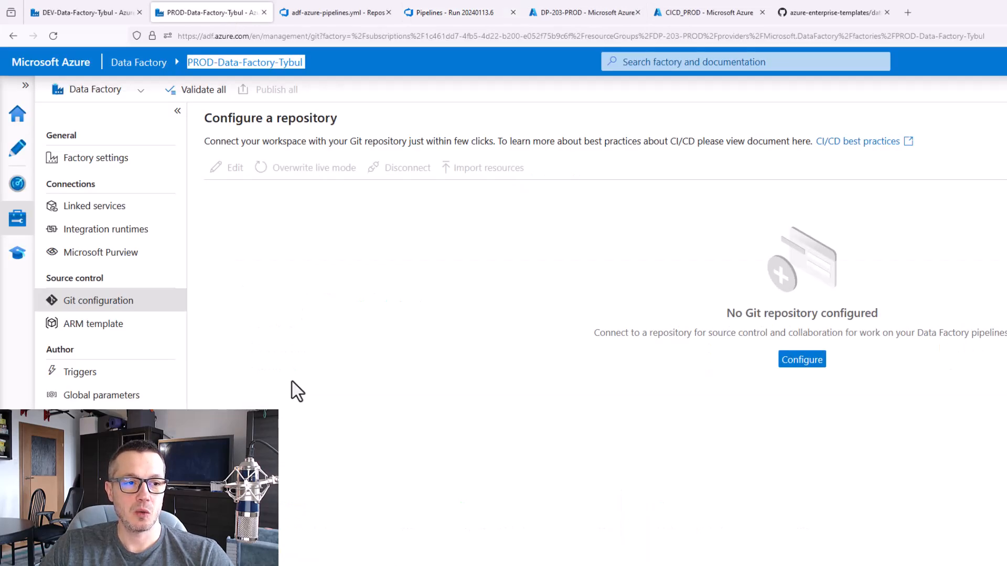
click(53, 36)
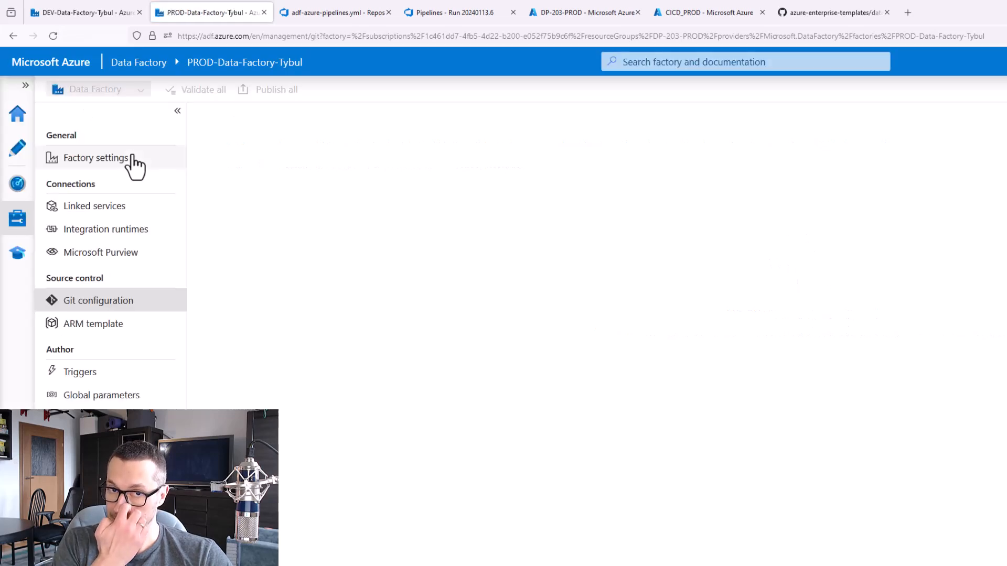
click(16, 151)
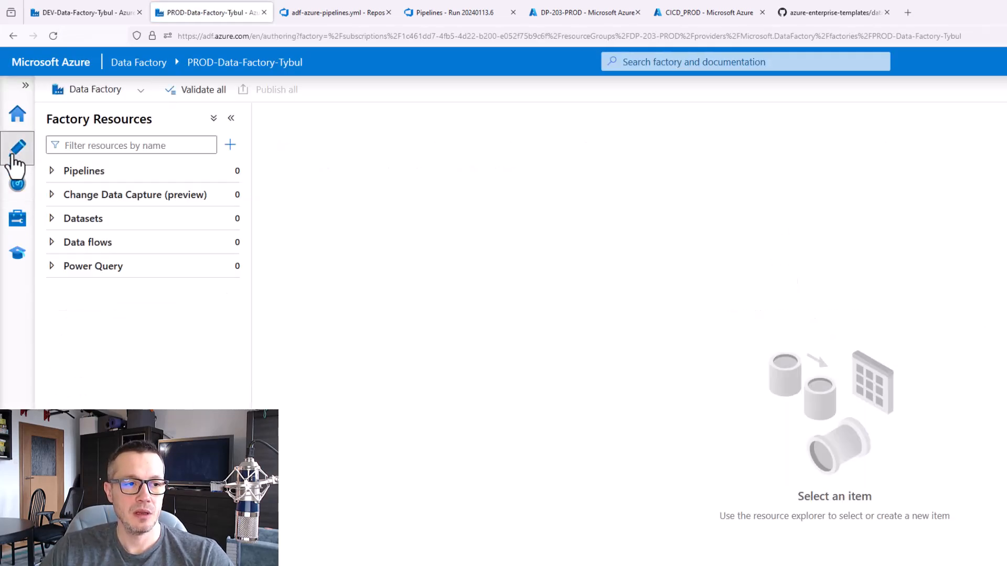
click(57, 171)
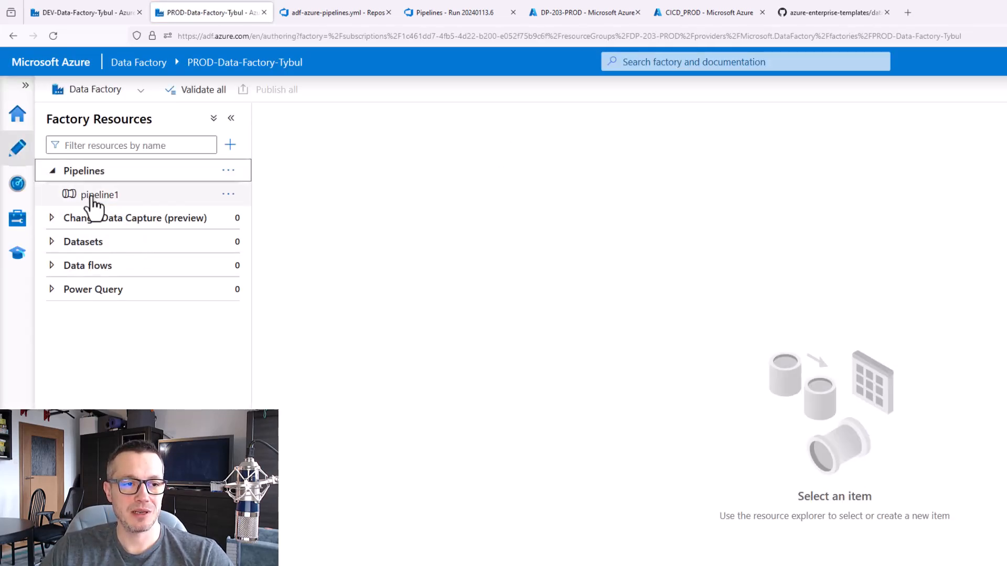
click(92, 195)
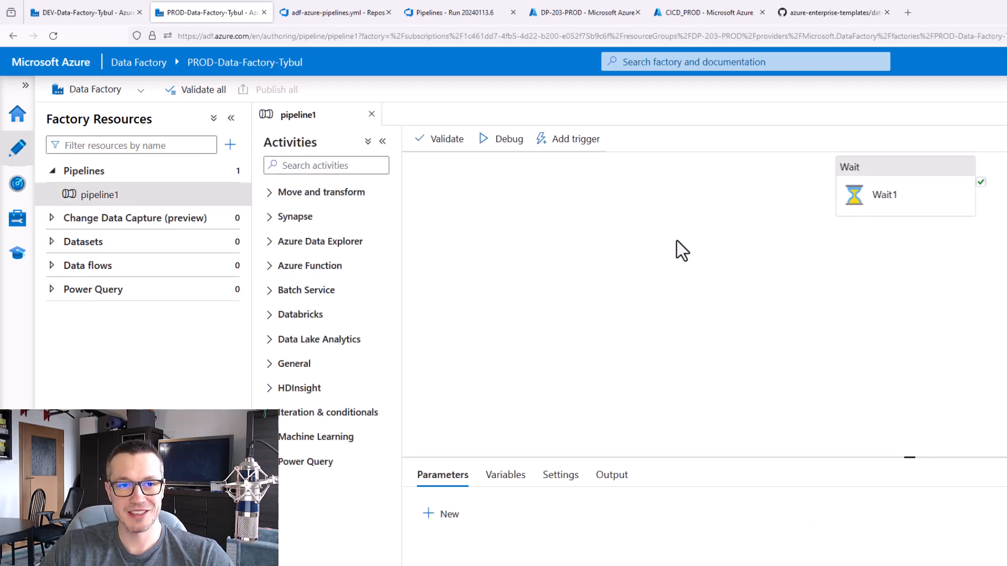
Open the ADLSg2_LS linked service in the PROD factory, test its connection and close it without saving
click(17, 218)
click(98, 209)
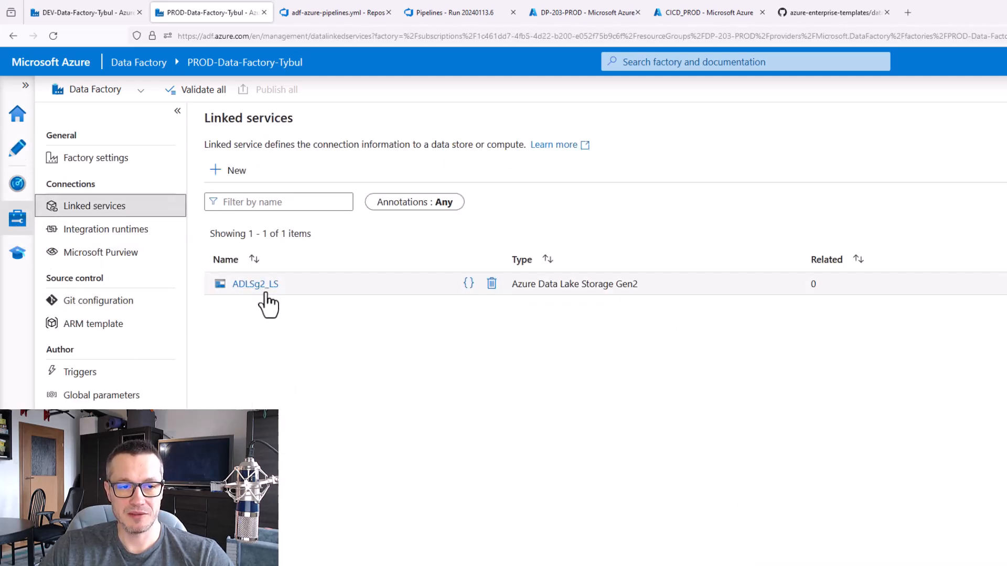
click(257, 284)
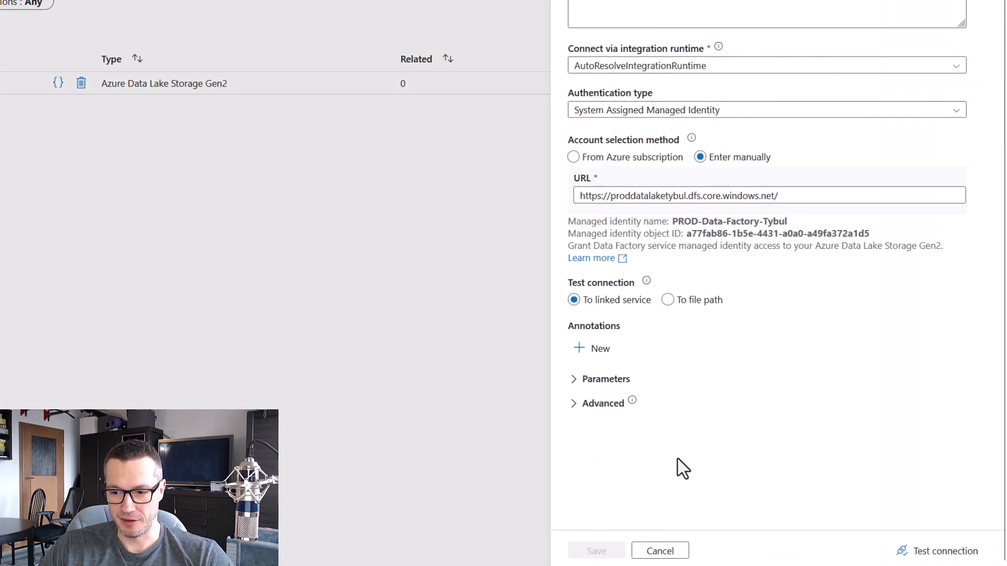
click(946, 551)
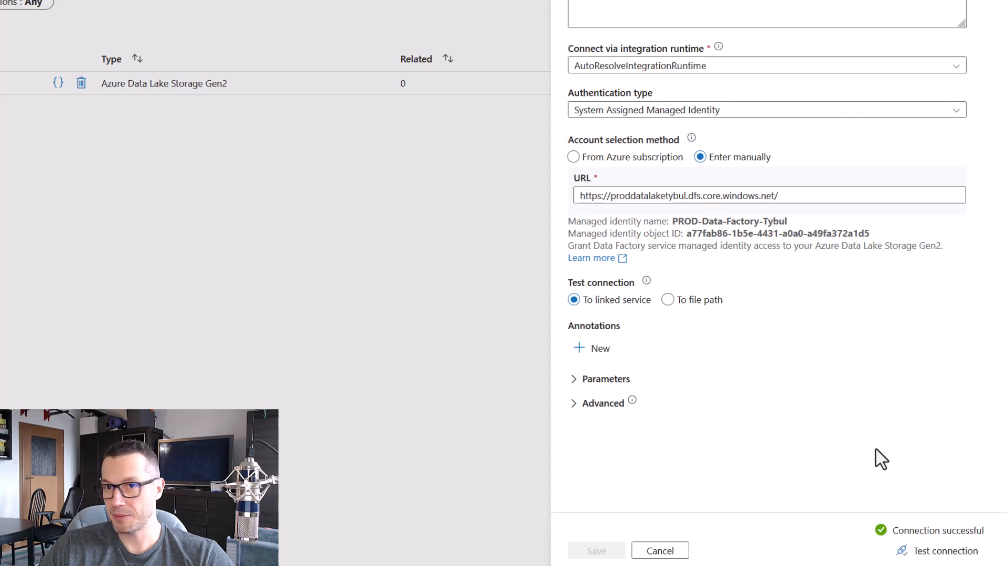
click(682, 554)
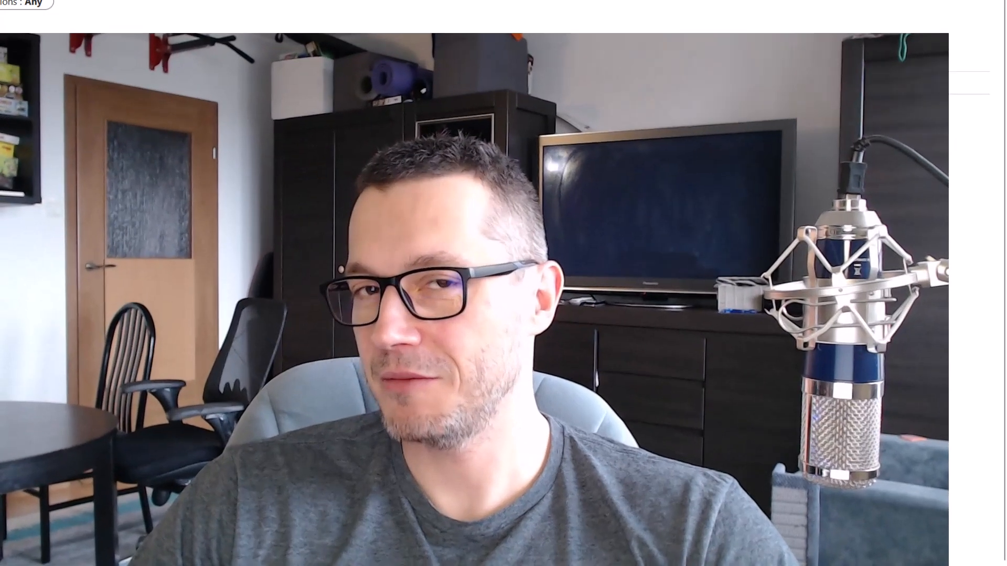